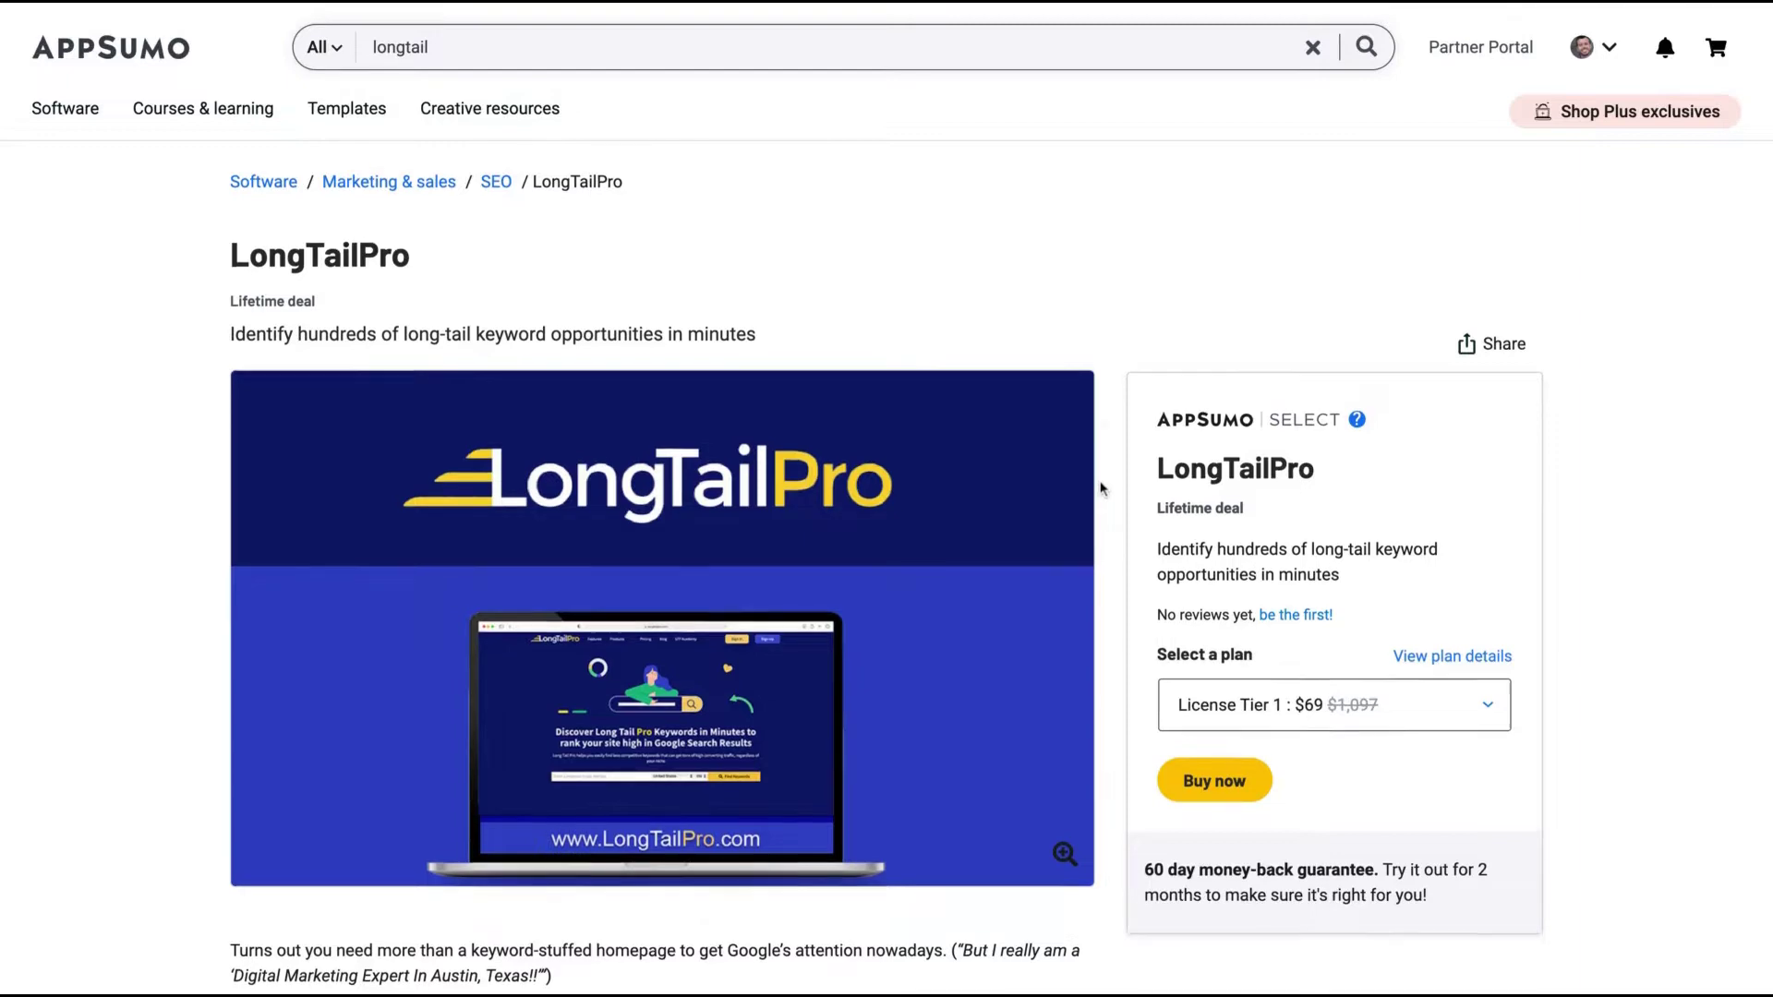
# Scroll the AppSumo LongTailPro page down to the License Tier 1 $69 deal terms
pyautogui.scroll(-12, 1100, 489)
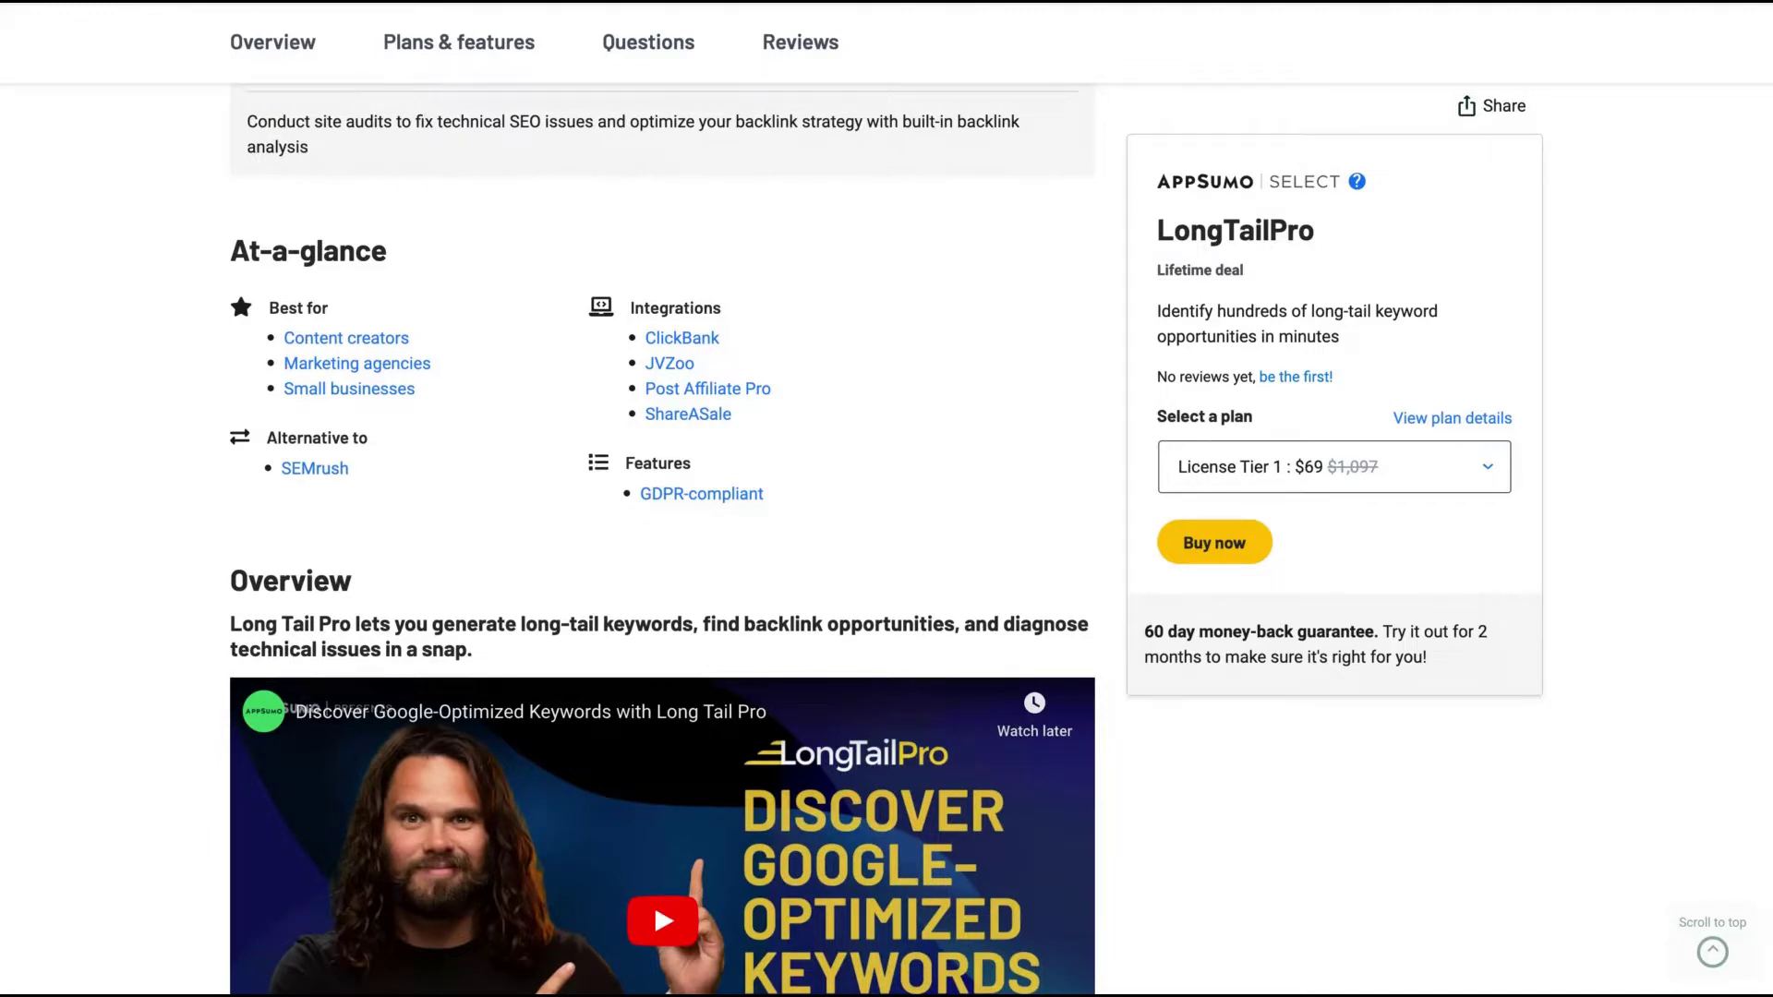
pyautogui.scroll(-3, 1101, 628)
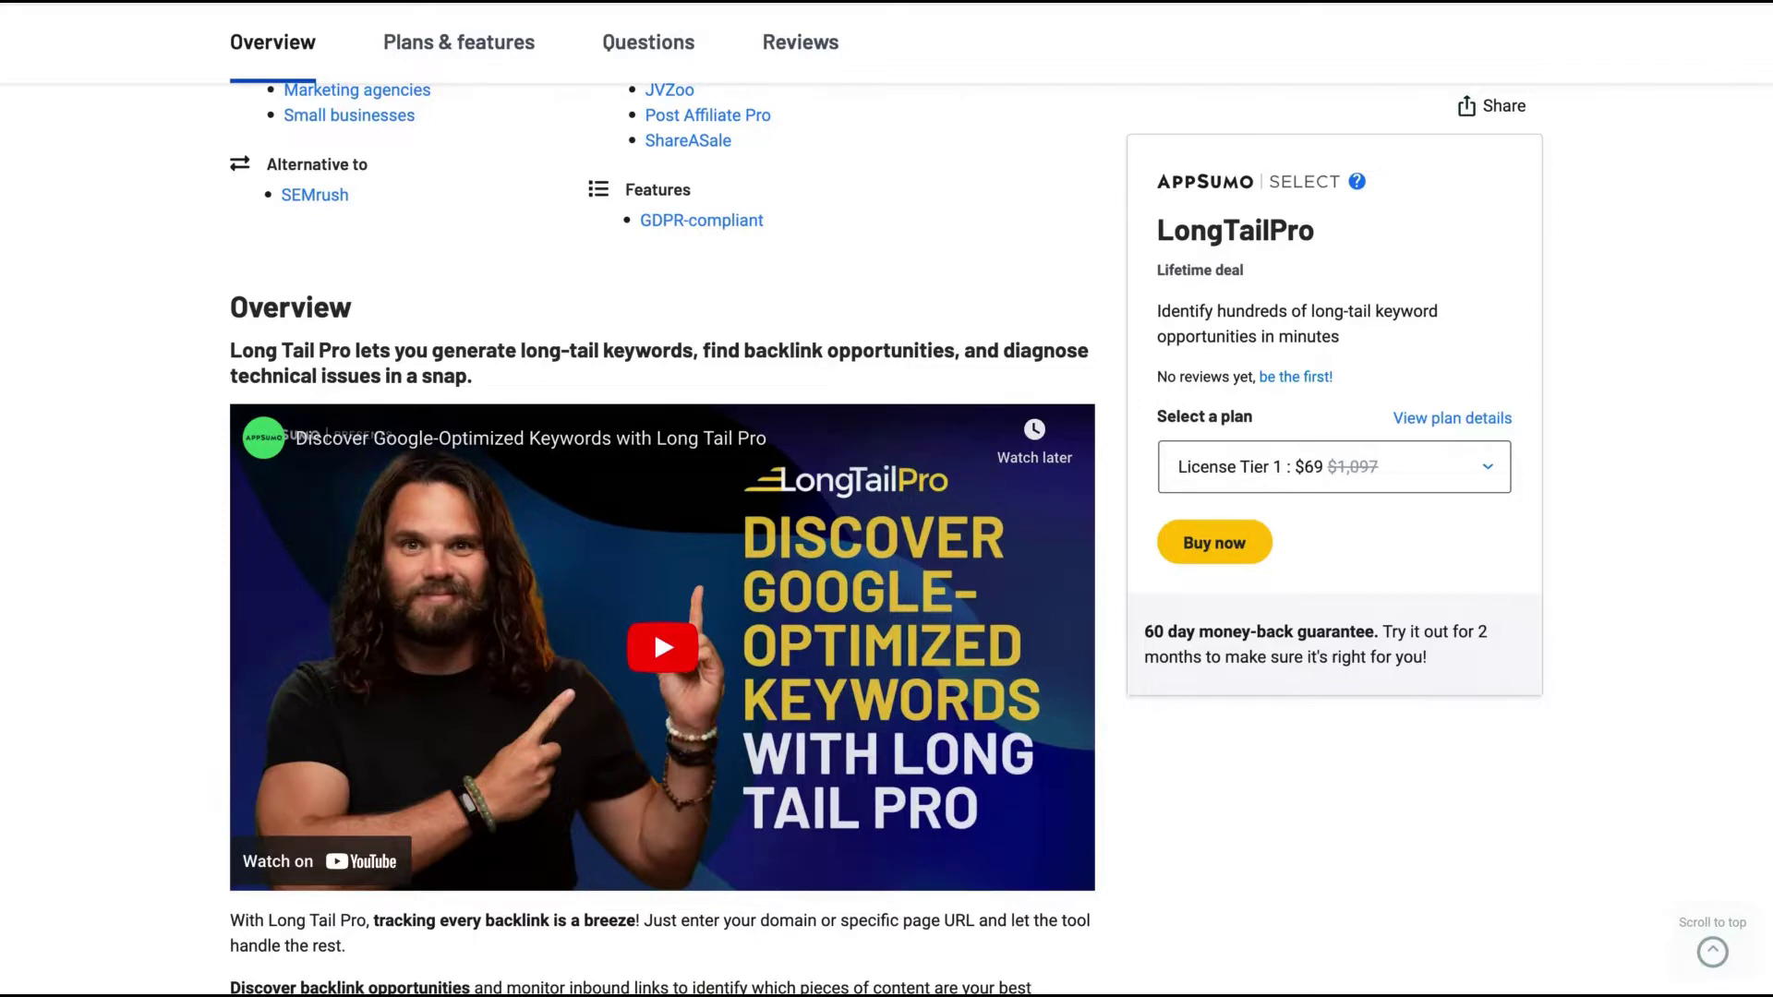
pyautogui.scroll(-10, 662, 535)
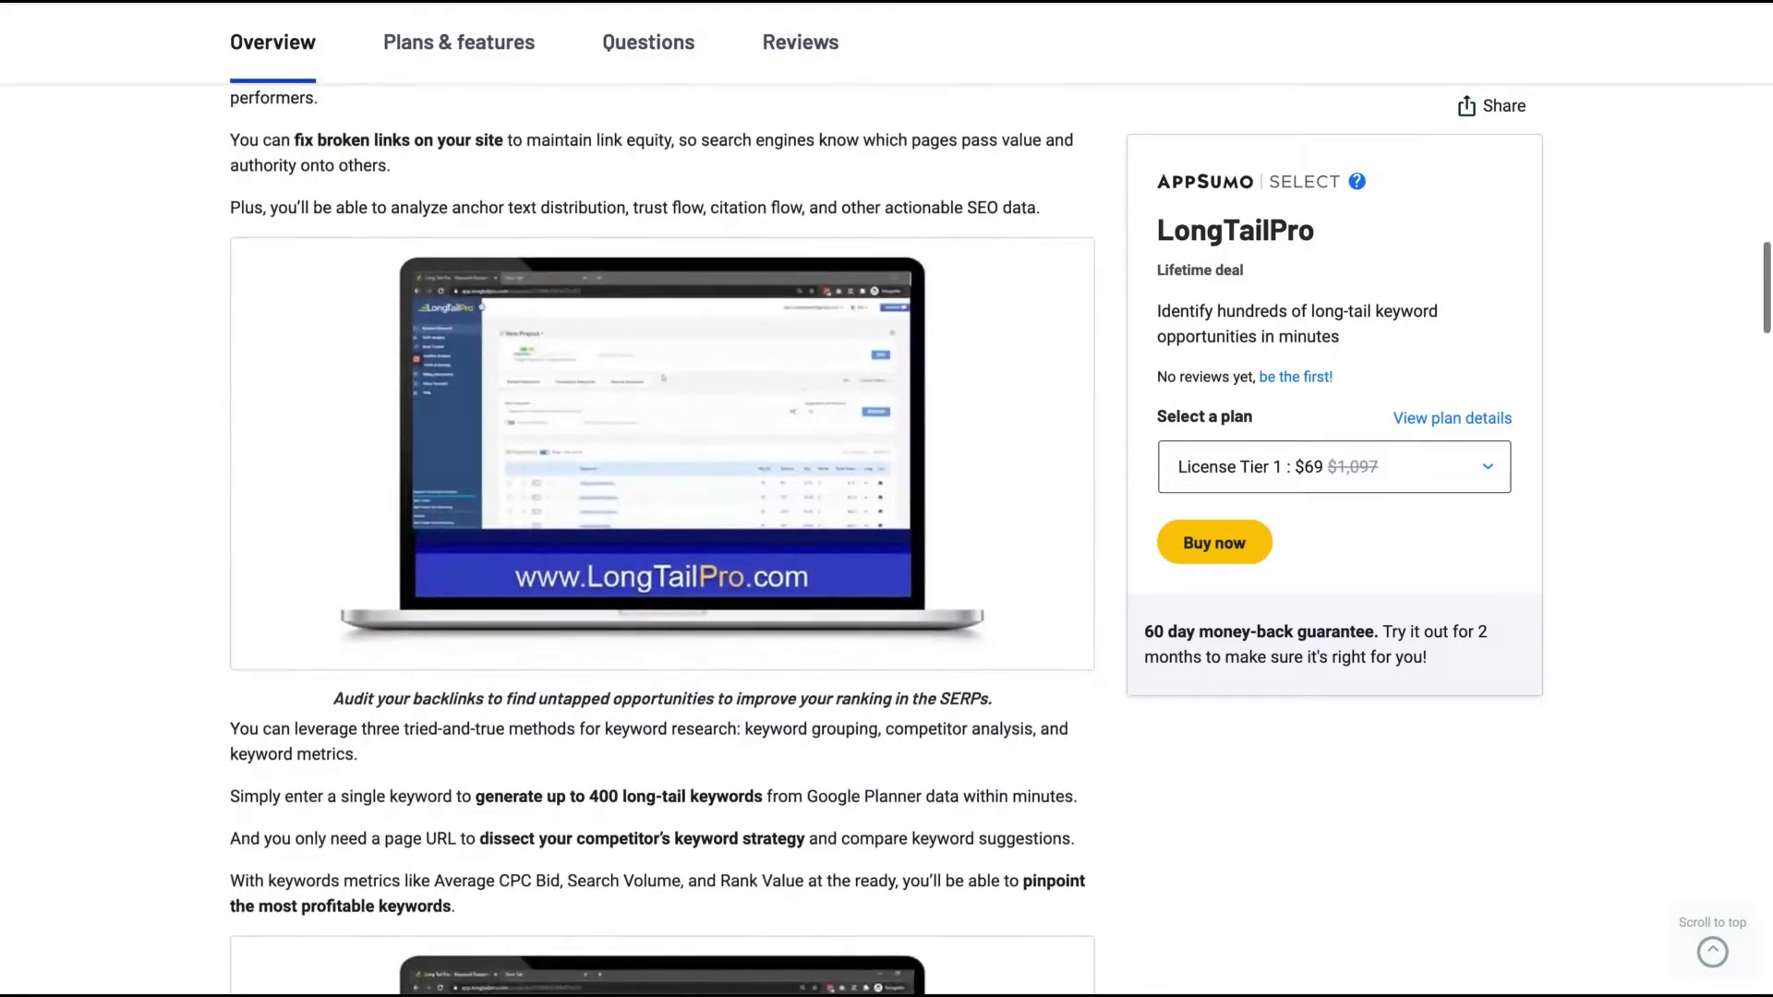
pyautogui.scroll(-10, 662, 535)
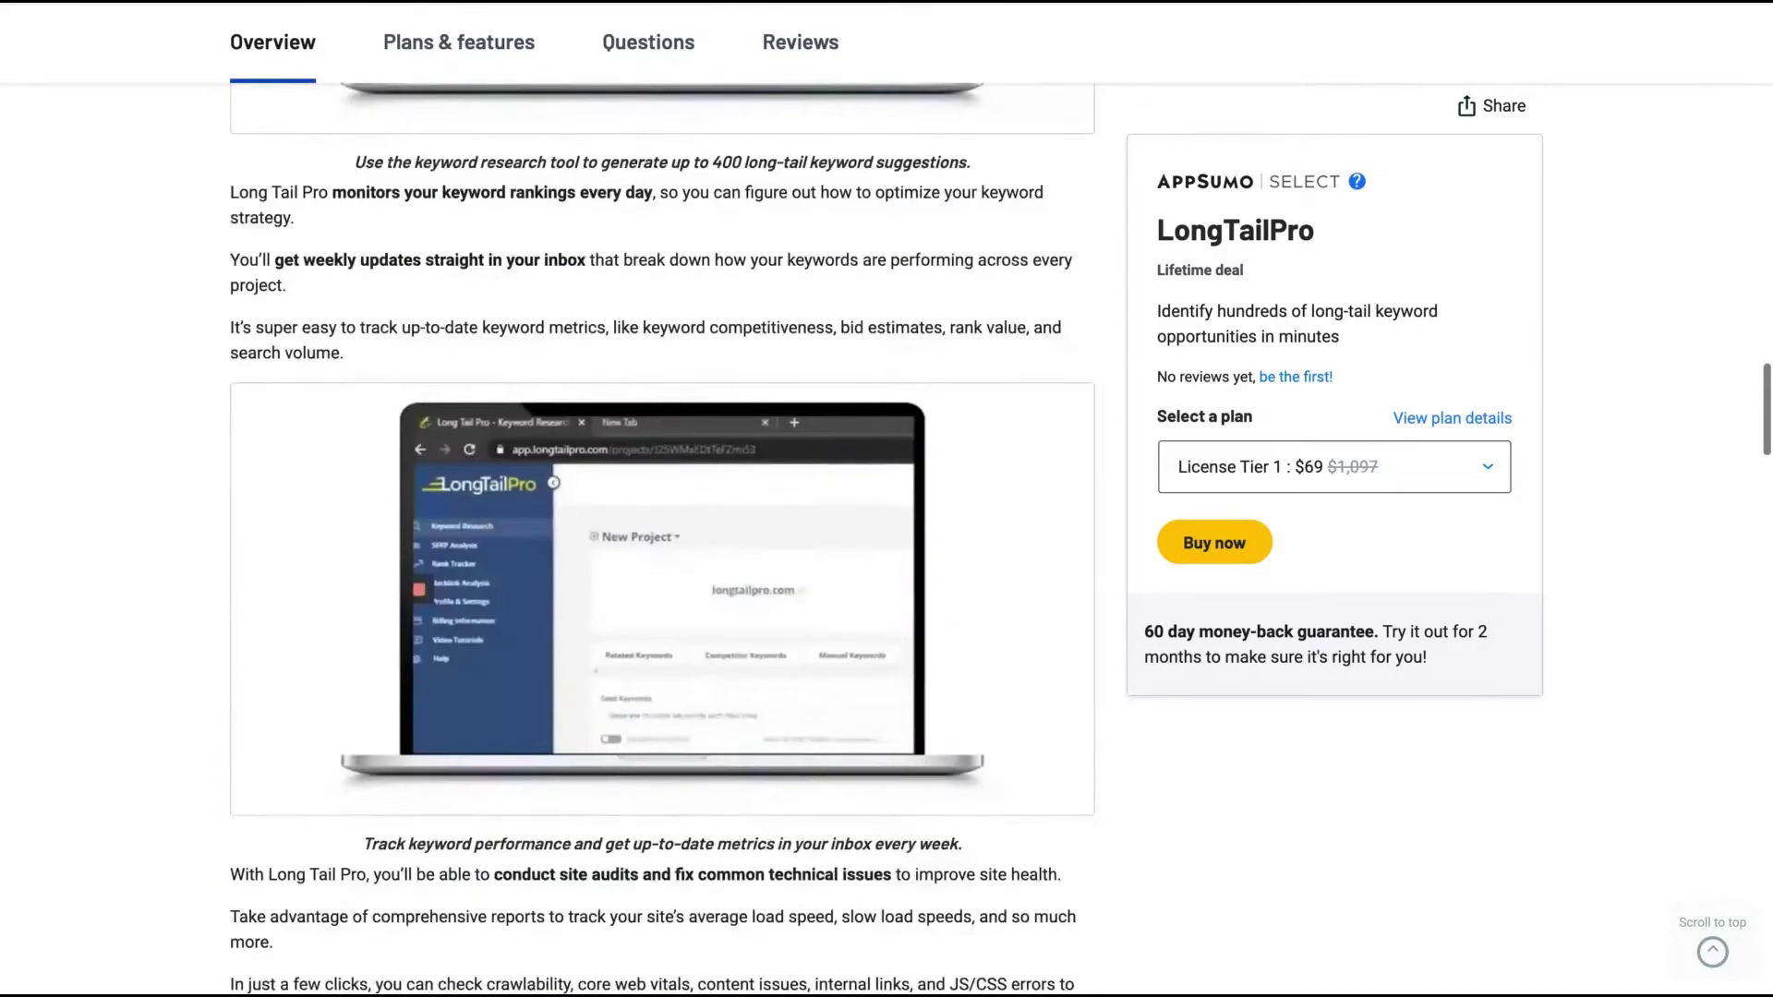
pyautogui.scroll(-8, 662, 536)
pyautogui.scroll(-4, 662, 536)
pyautogui.scroll(-5, 662, 535)
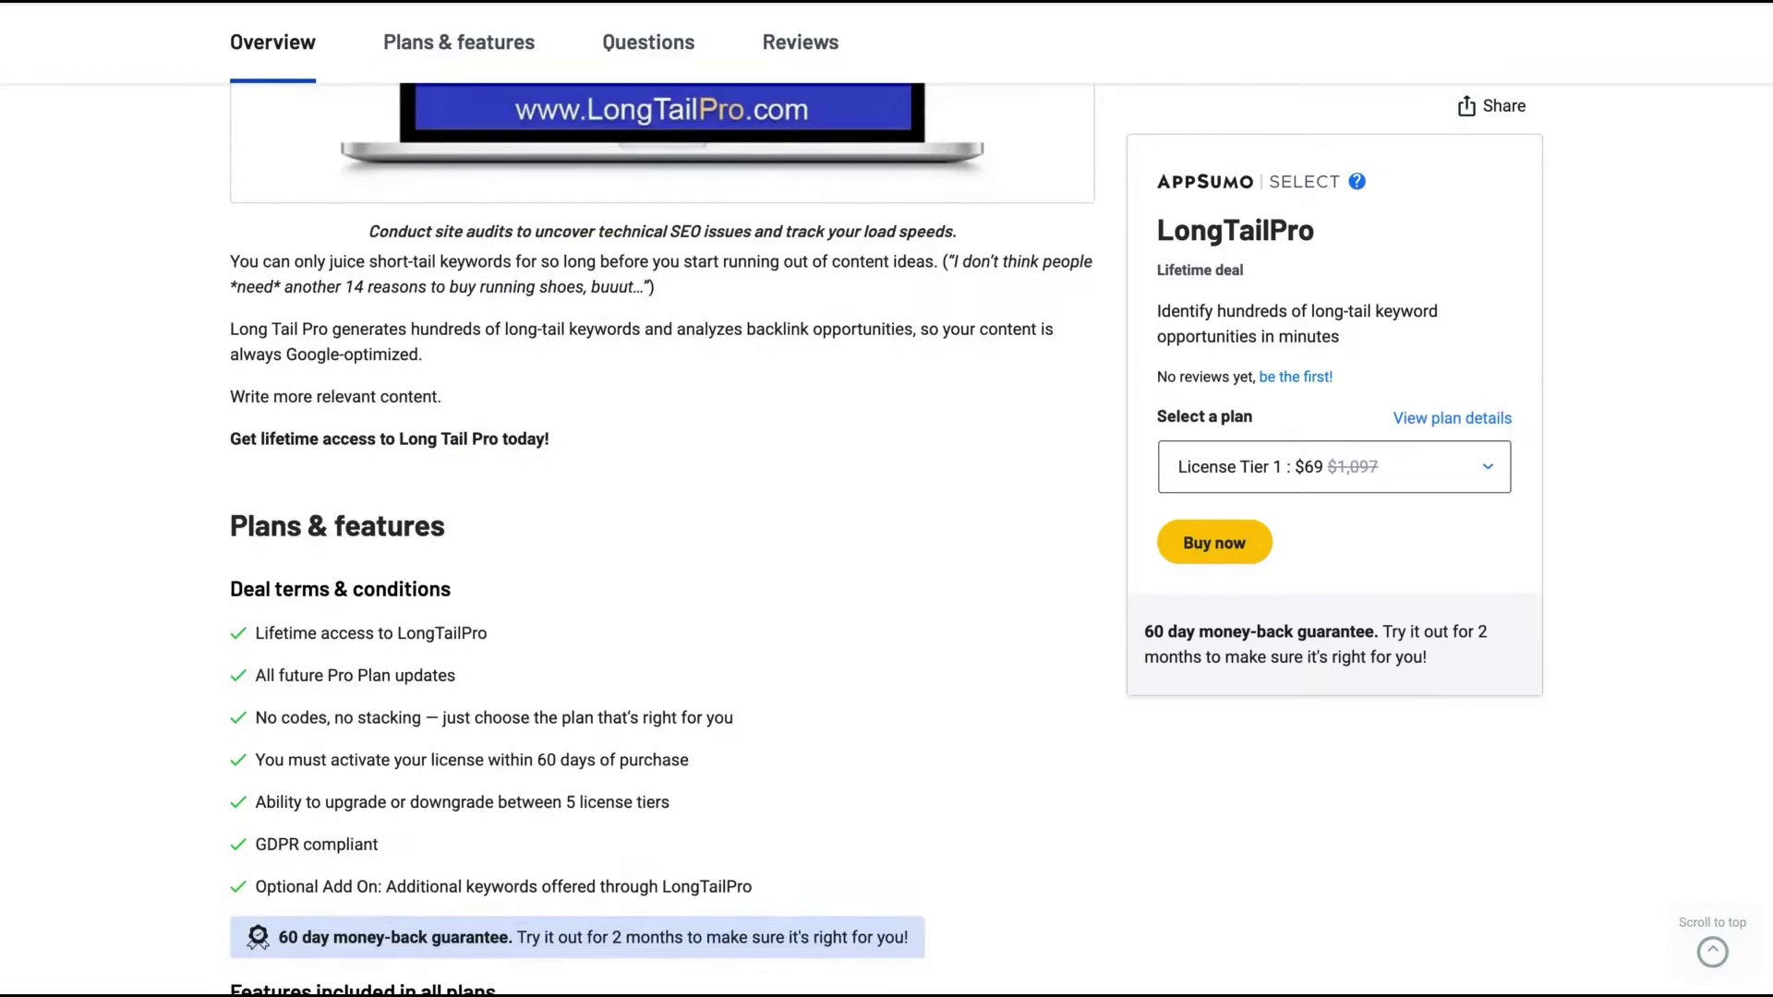
# Highlight the future Pro Plan updates term and scroll on to the License Tier cards
pyautogui.scroll(-1, 662, 536)
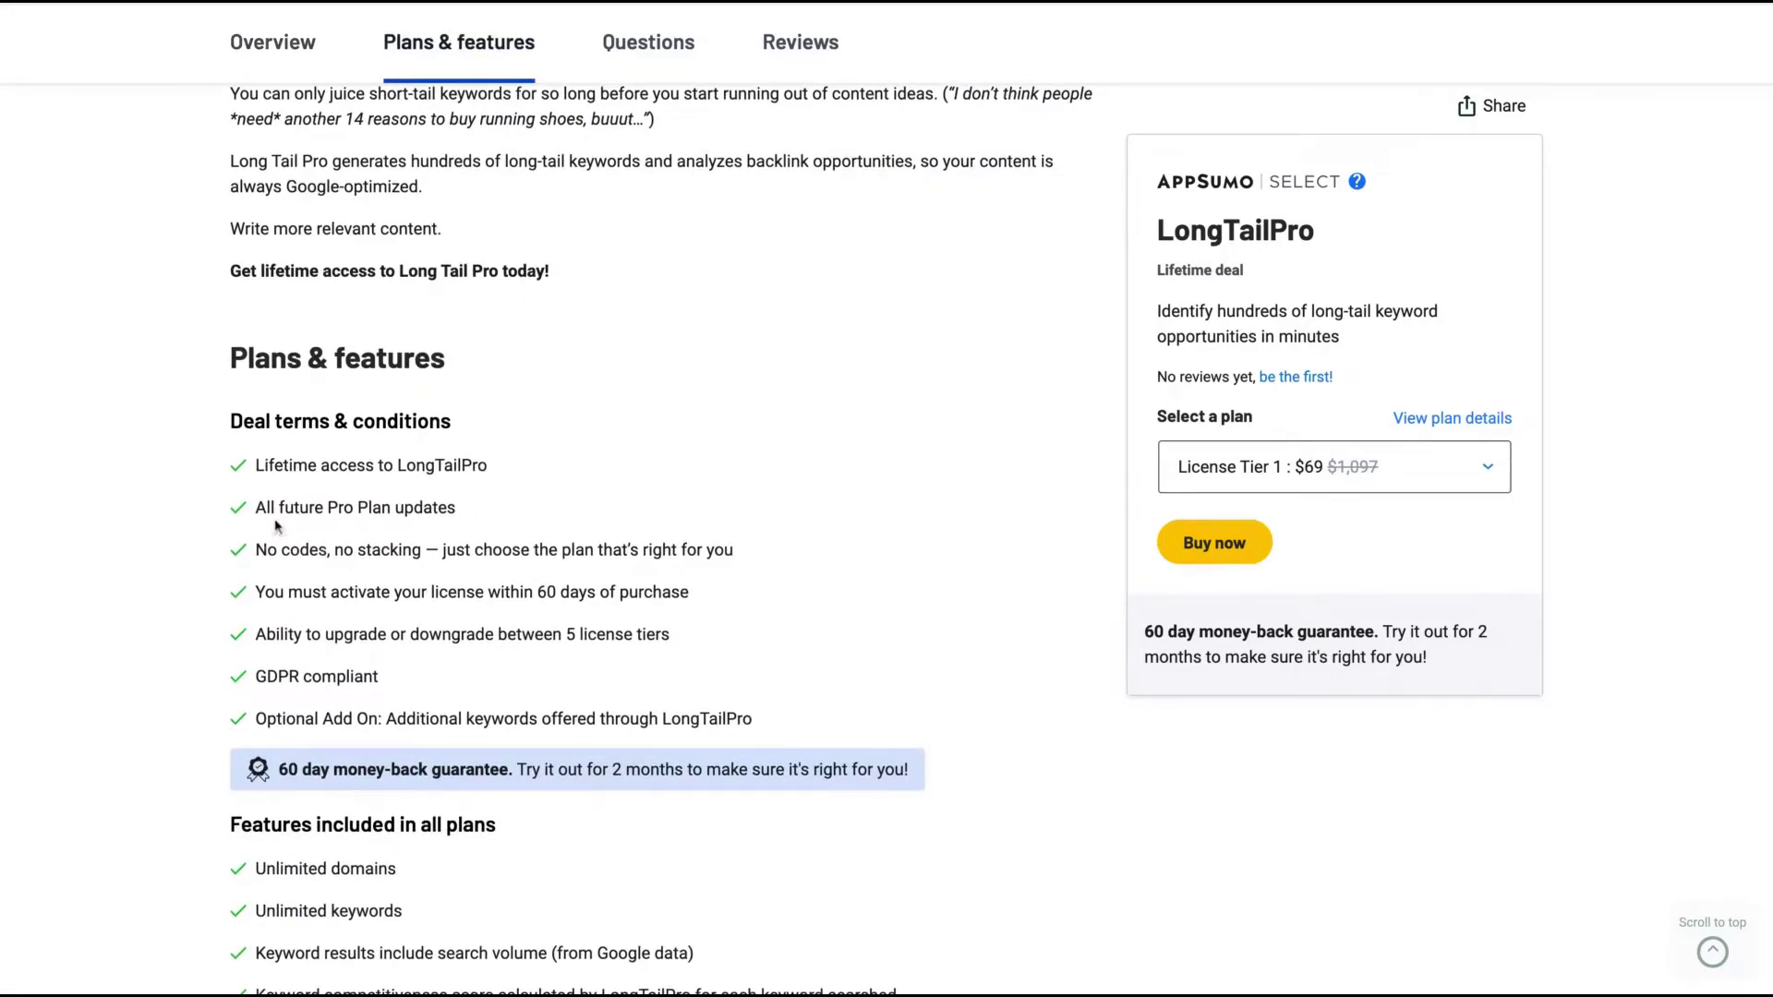
pyautogui.moveTo(280, 511); pyautogui.dragTo(457, 508)
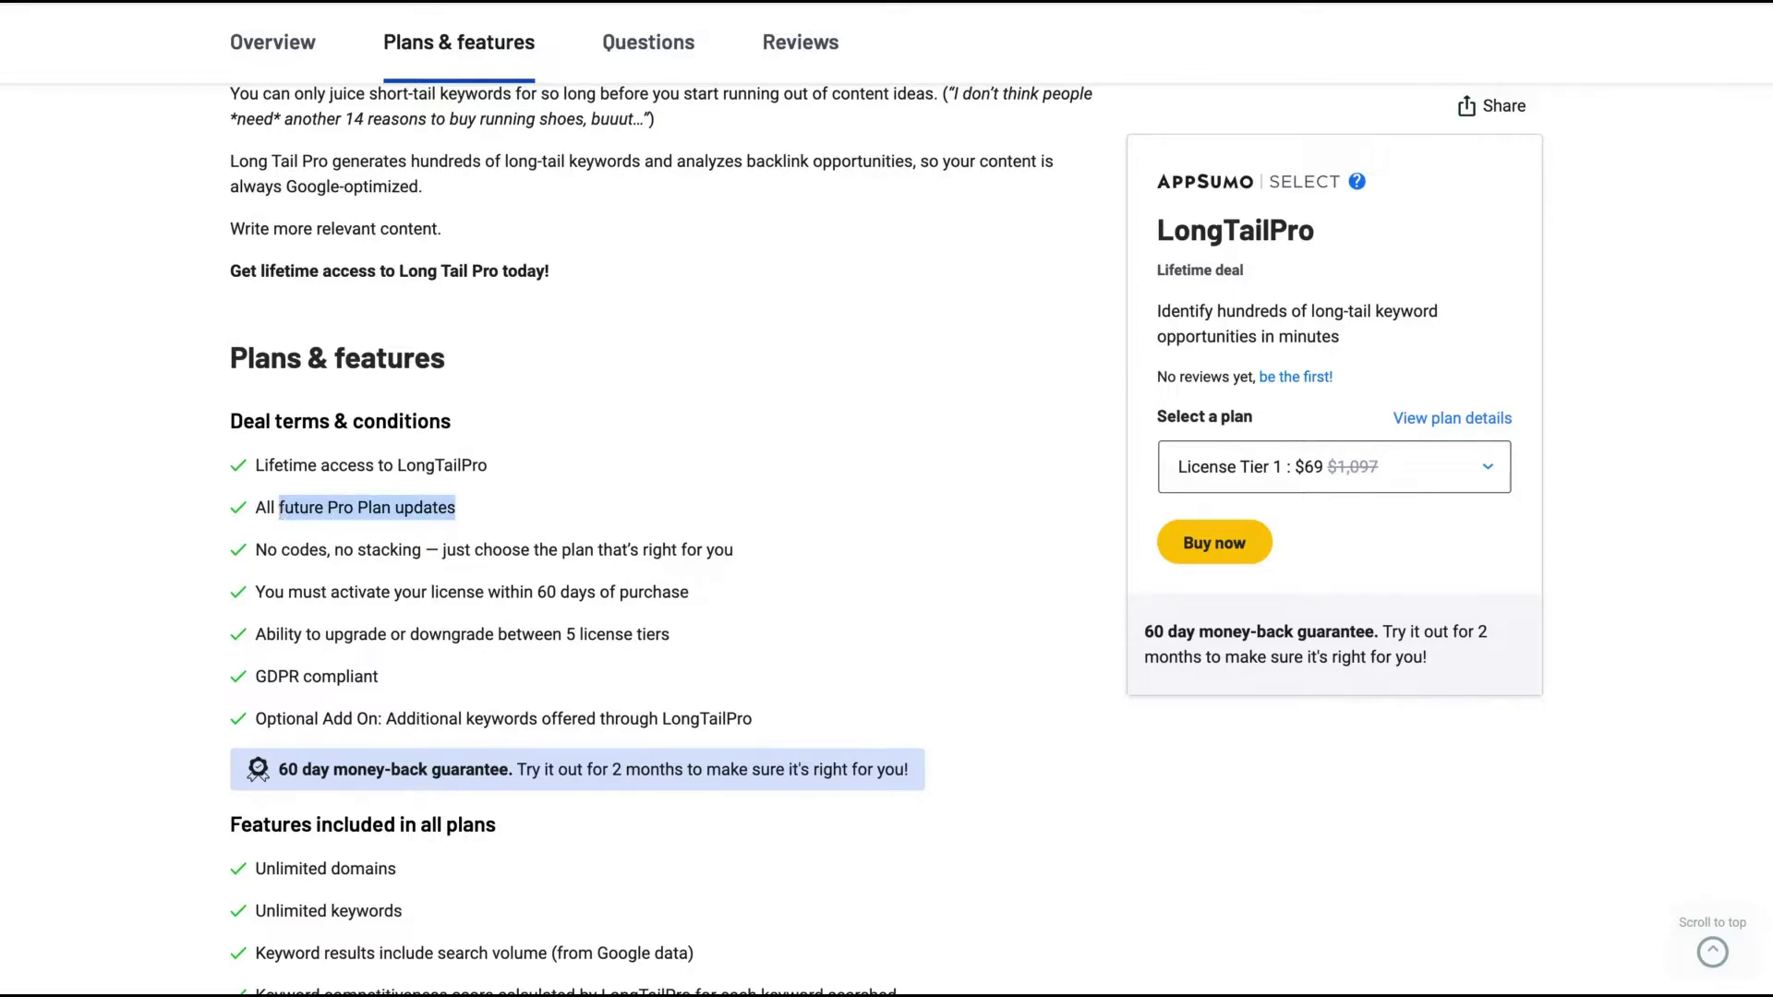
pyautogui.scroll(-7, 753, 668)
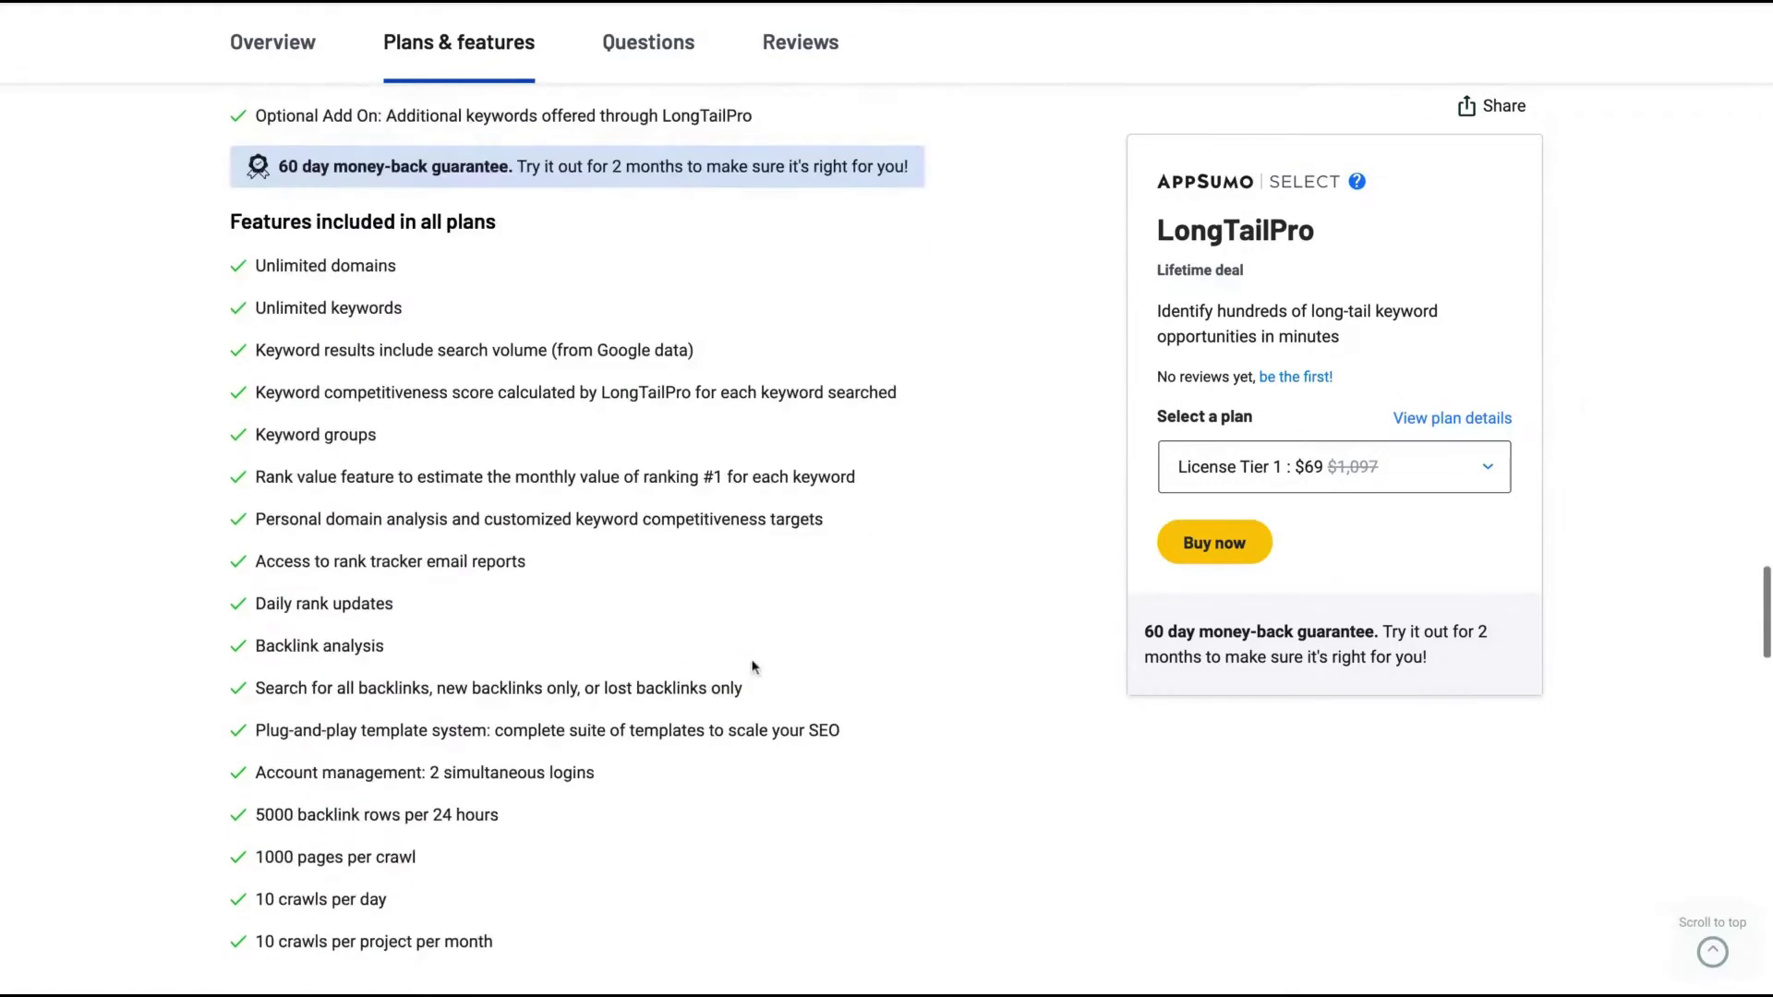
pyautogui.scroll(-5, 826, 656)
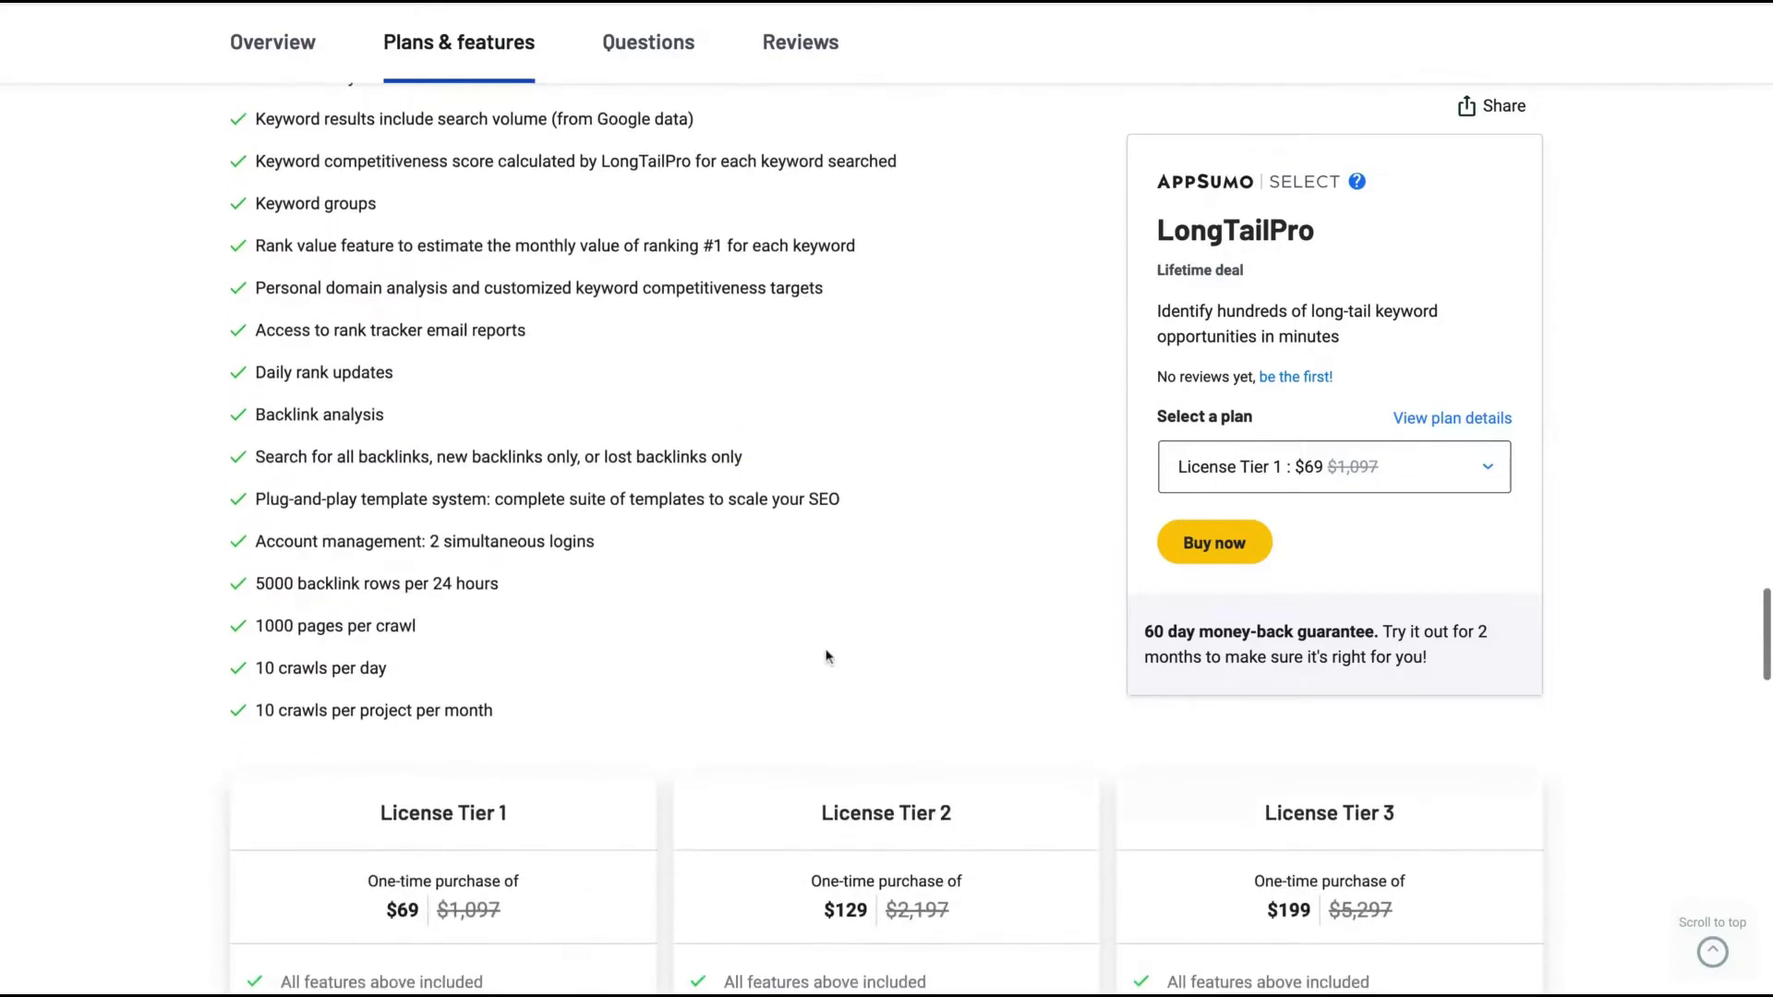
pyautogui.scroll(-2, 865, 616)
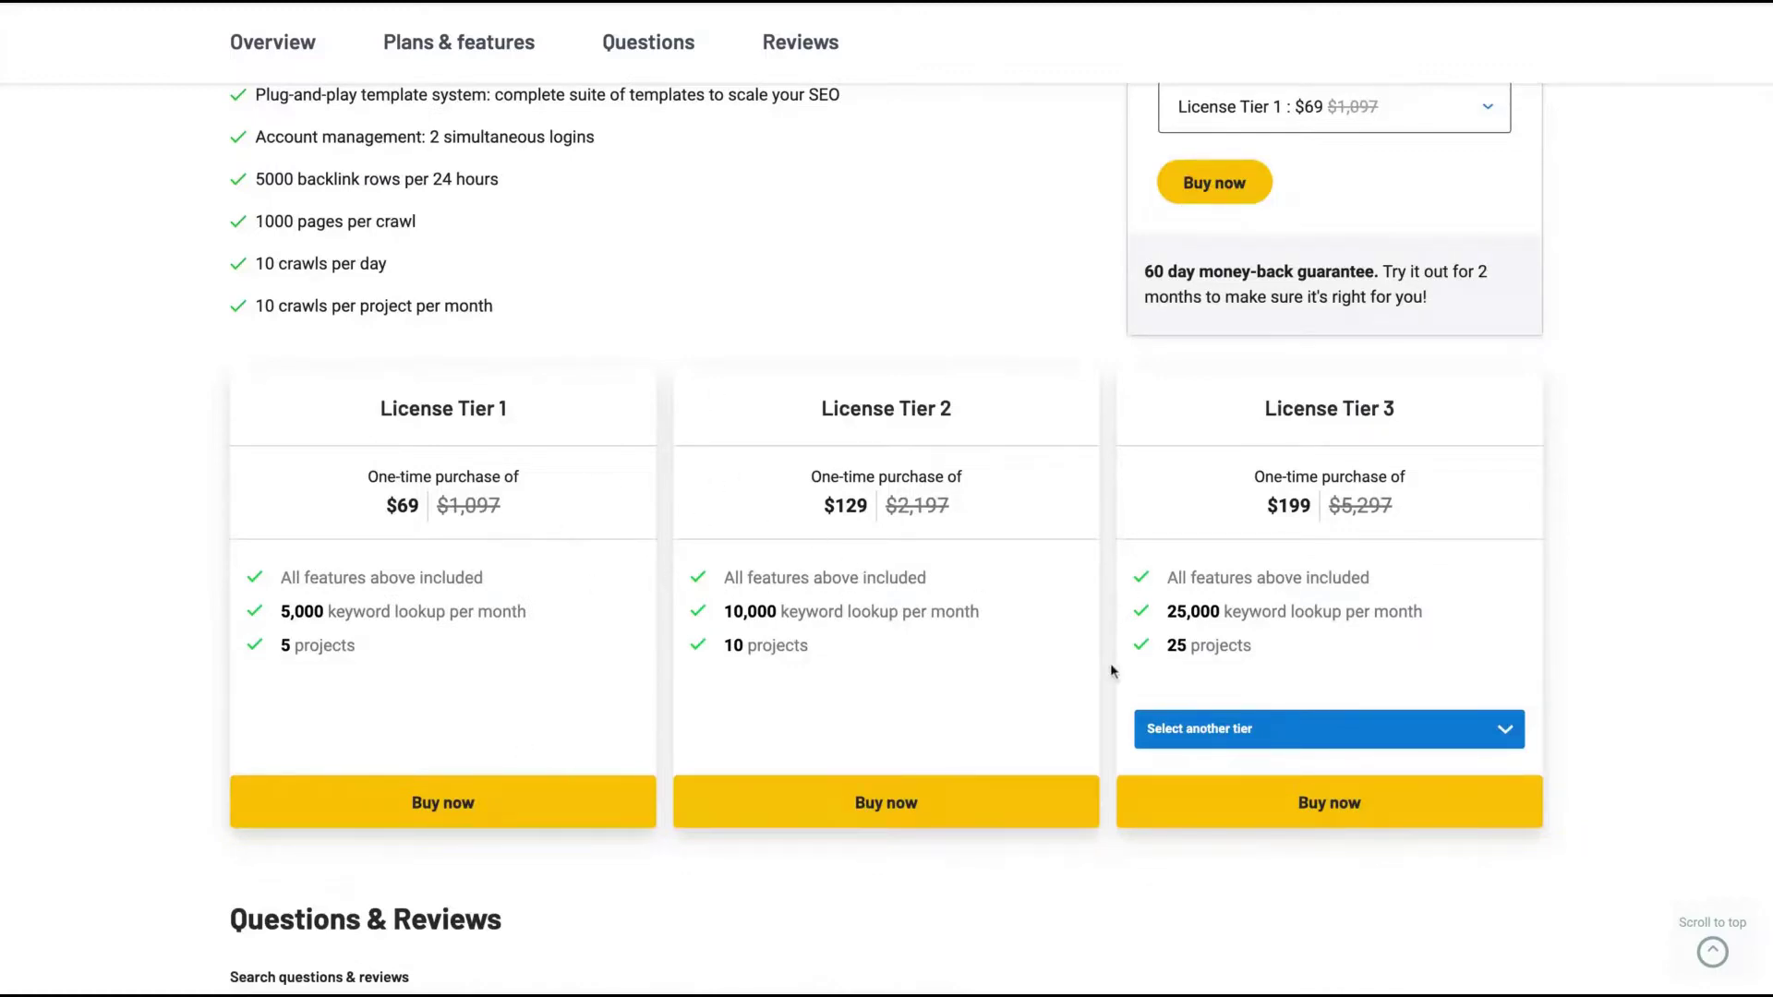
# Show License Tier 5 ($499, 100,000 lookups, 100 projects) on the third pricing card
pyautogui.click(1196, 732)
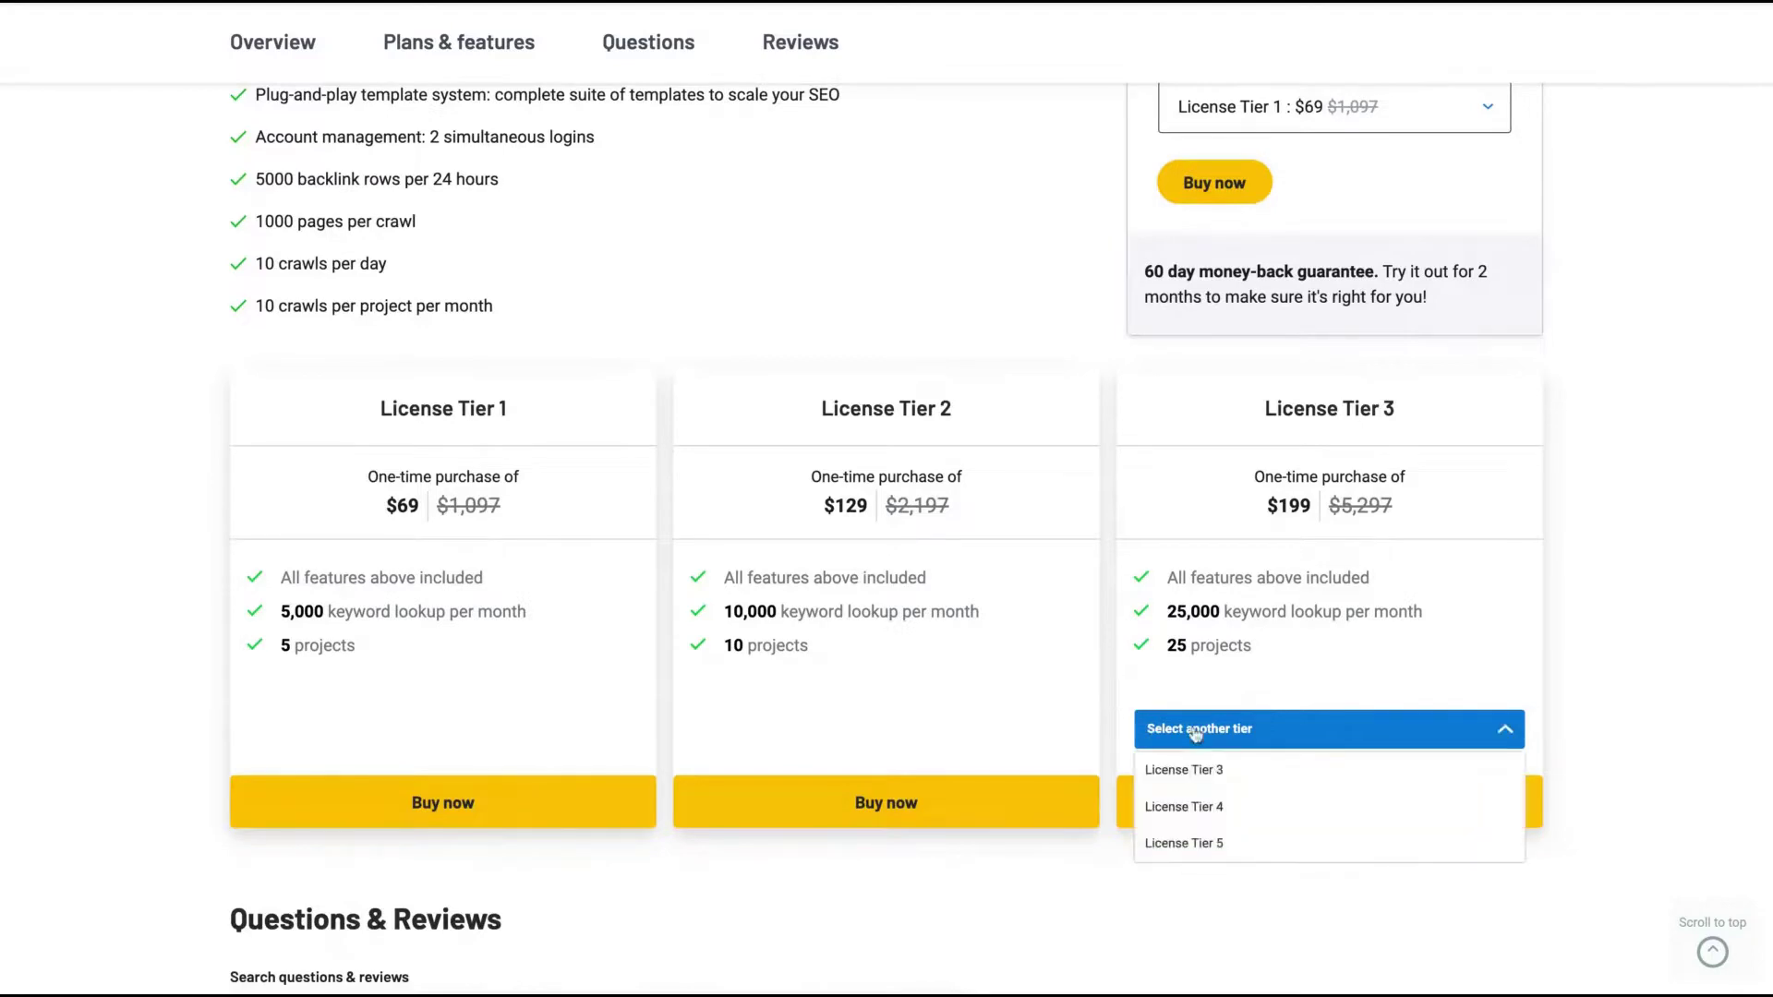
pyautogui.click(1182, 842)
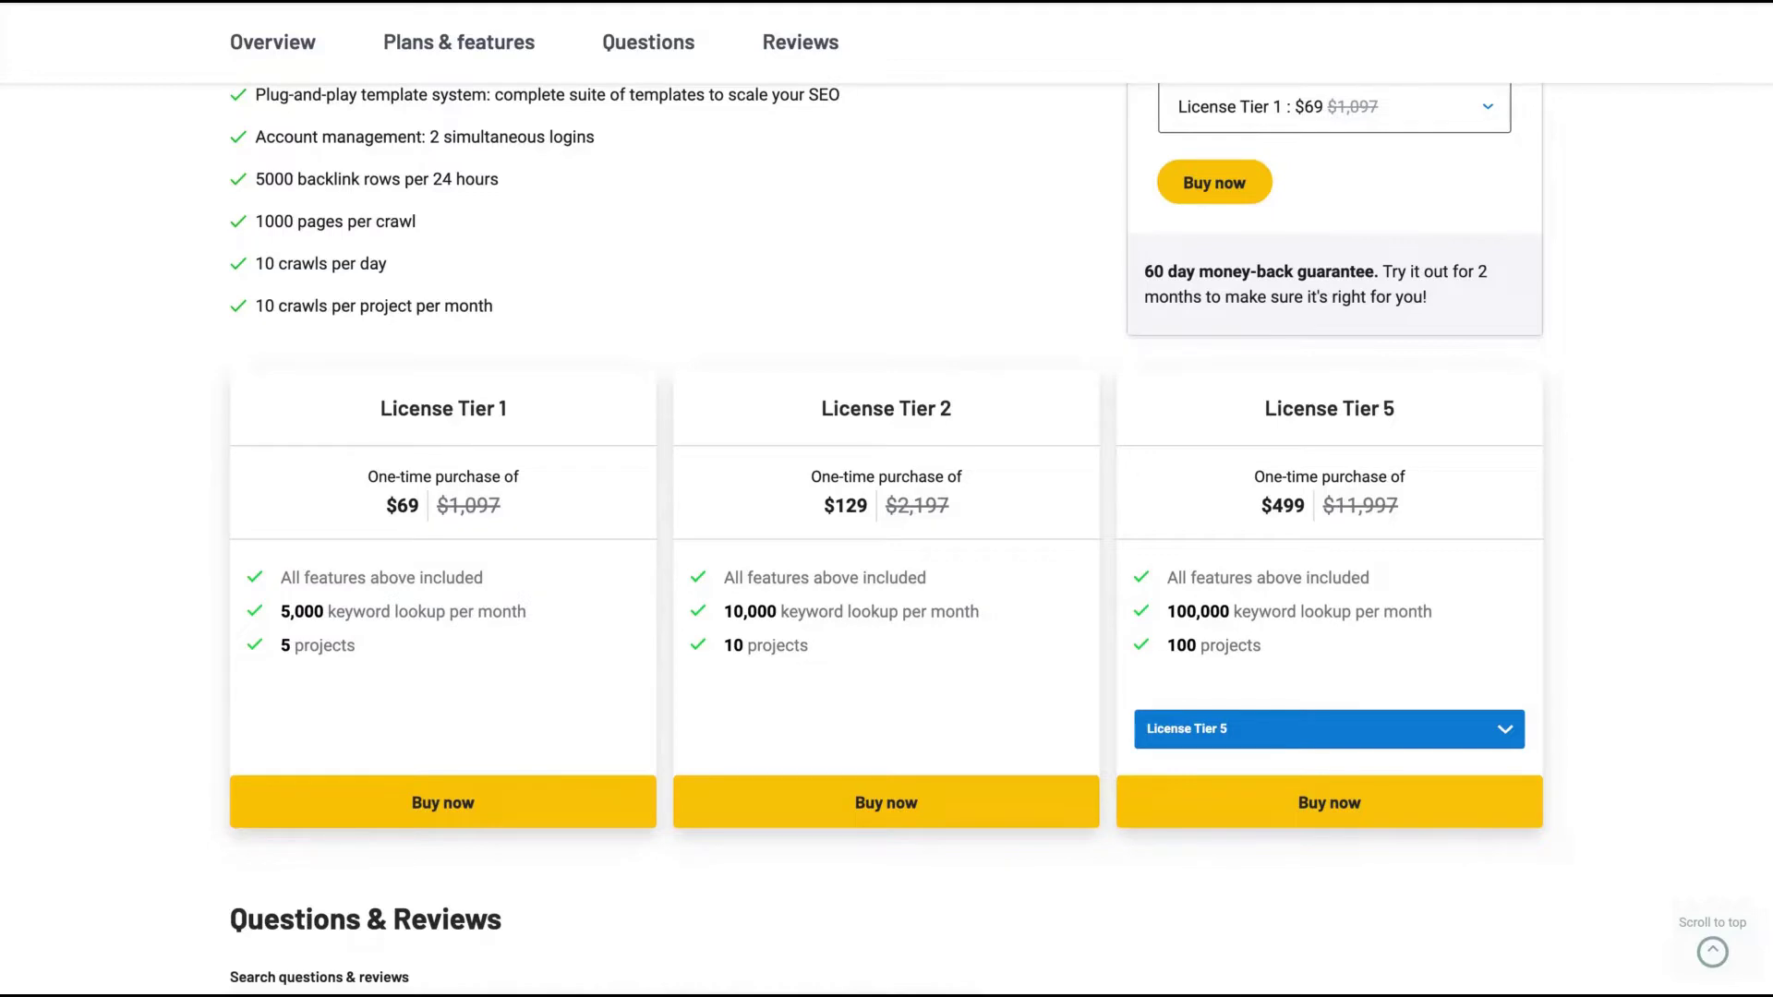
pyautogui.click(1218, 729)
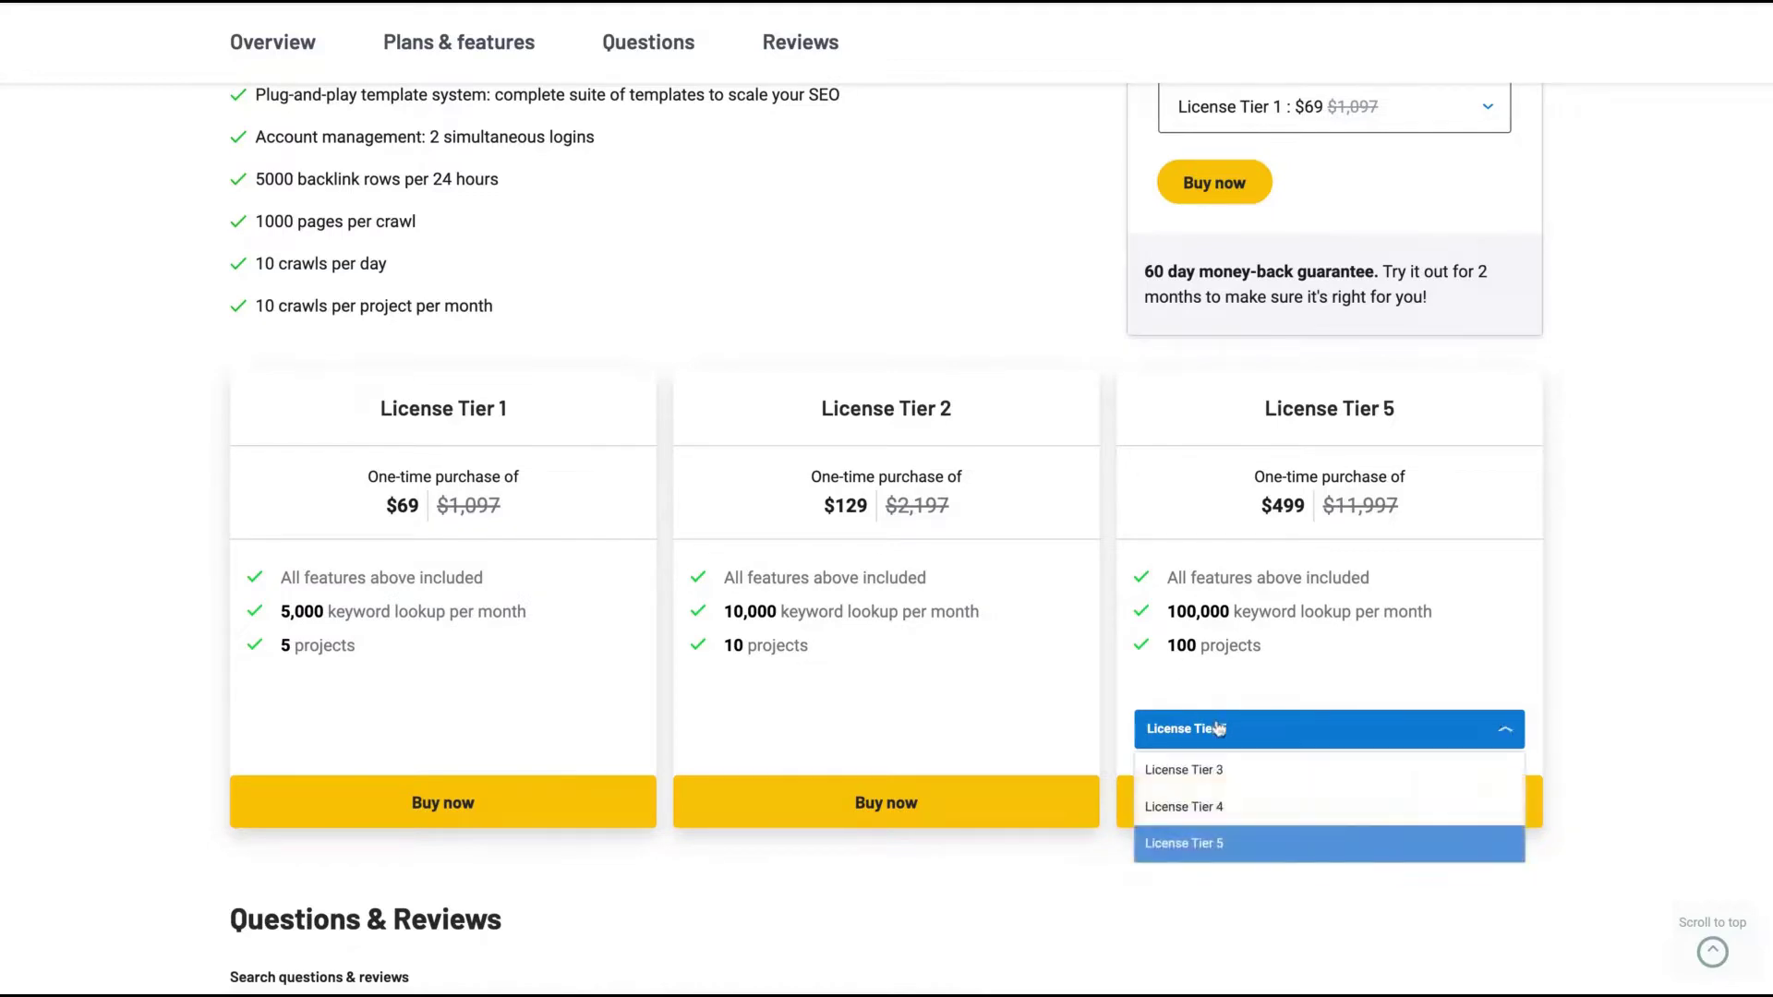
pyautogui.click(1208, 848)
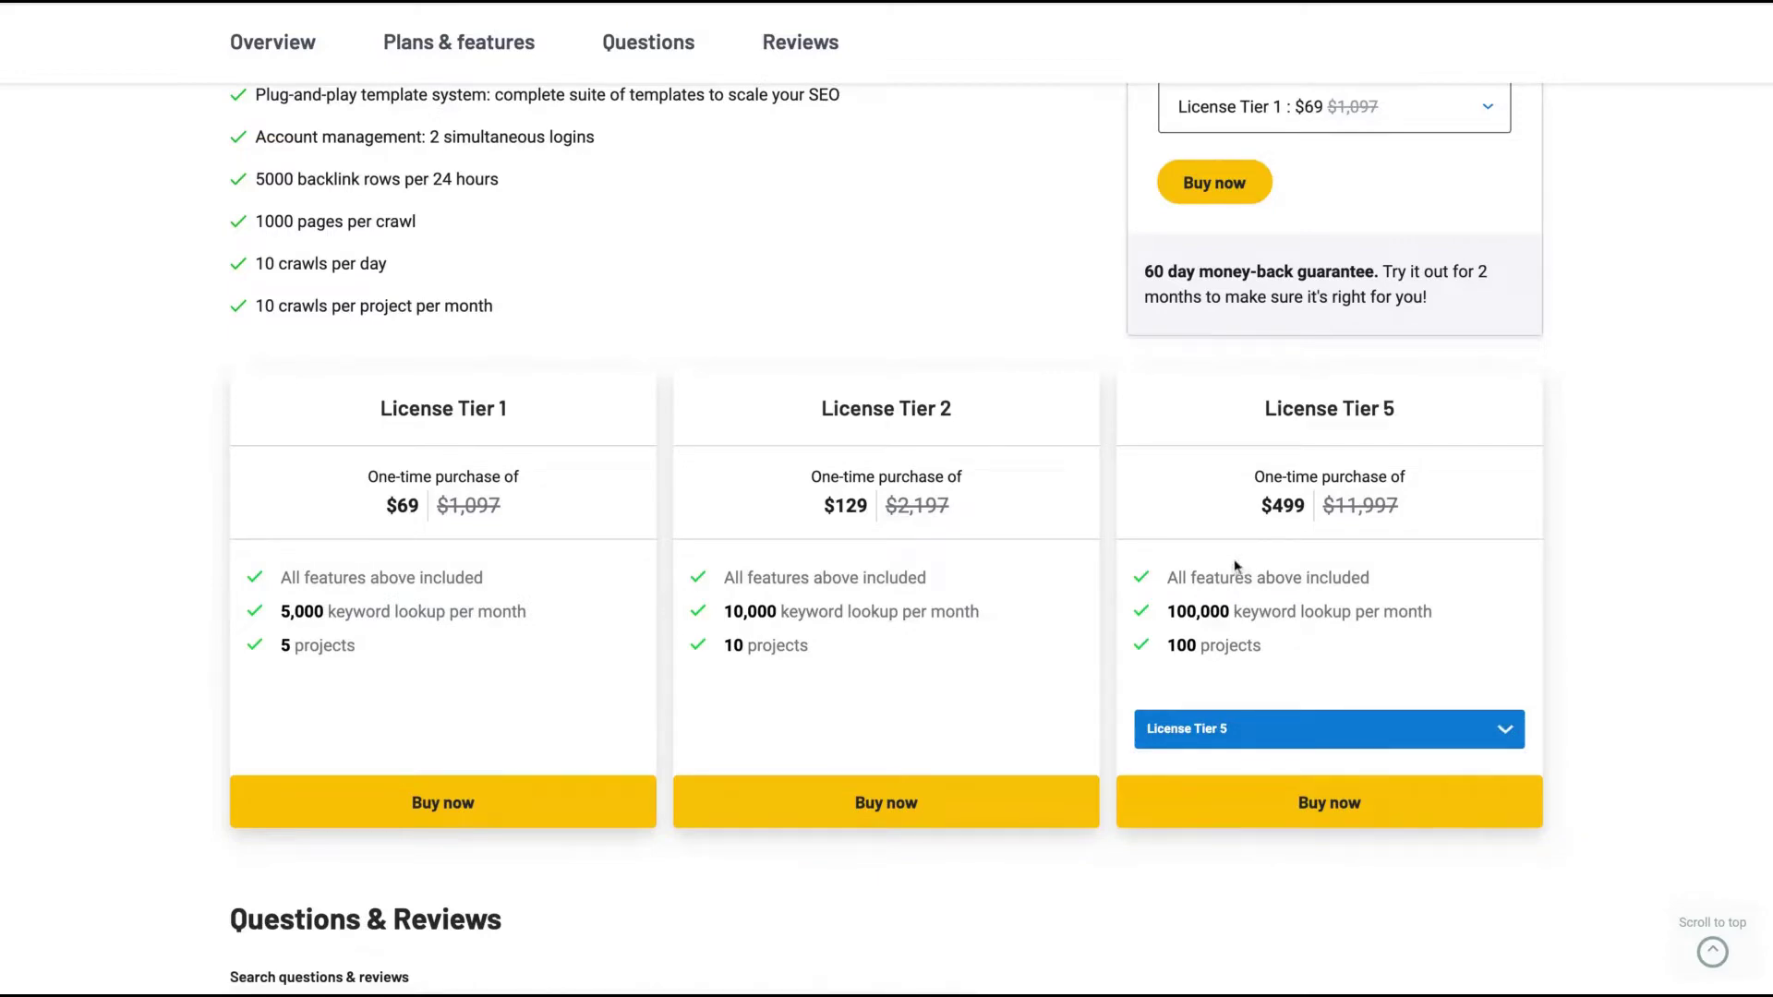
pyautogui.scroll(10, 1125, 687)
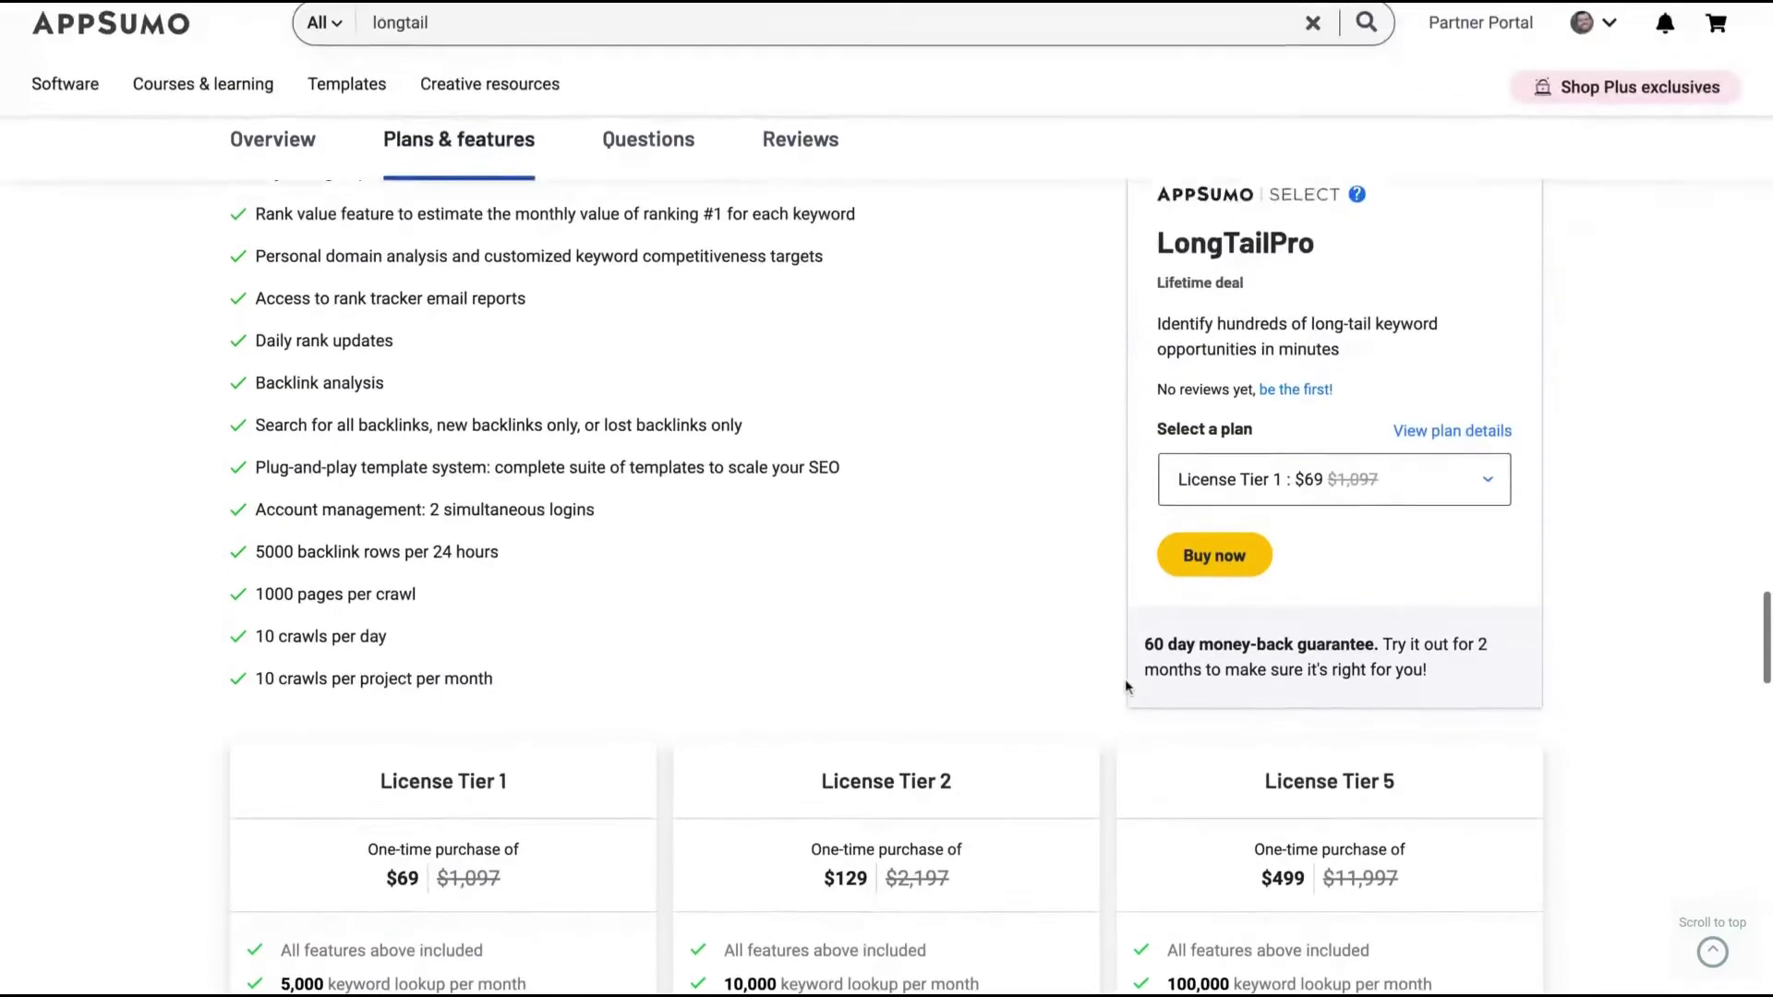
pyautogui.scroll(8, 1137, 741)
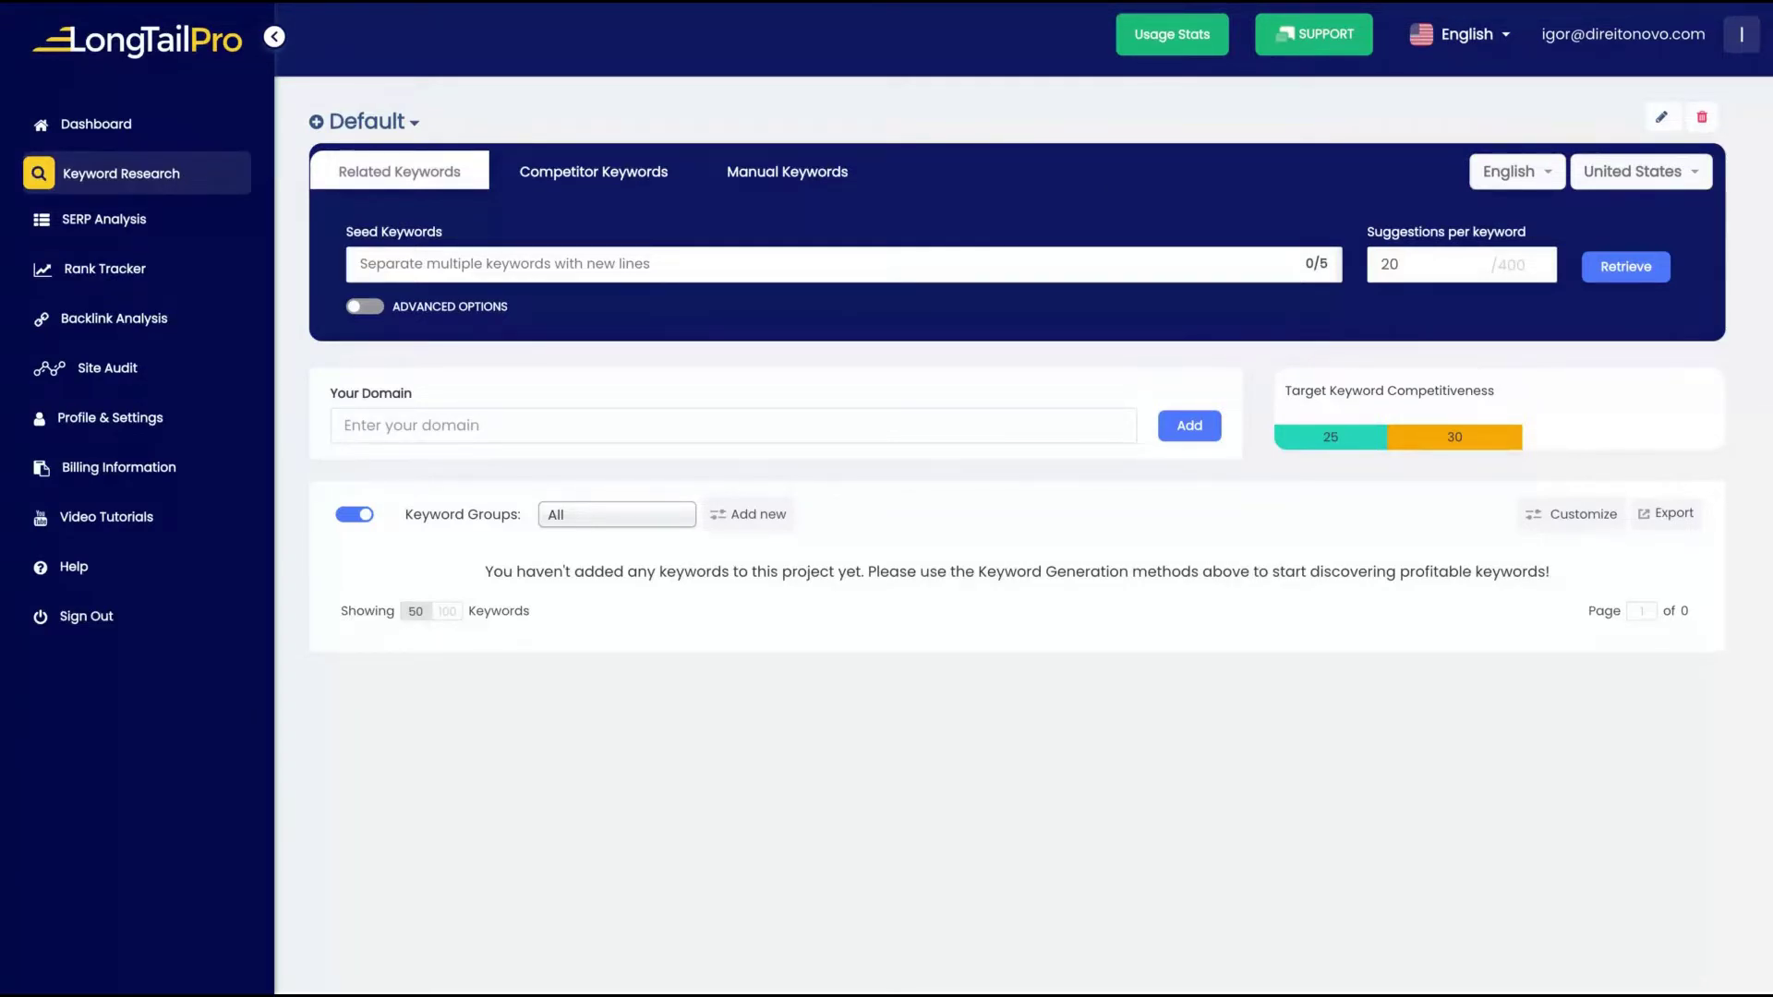
# Check Usage Stats (5000 / 5000 monthly keywords) and the interface languages, leaving both unchanged
pyautogui.click(1159, 44)
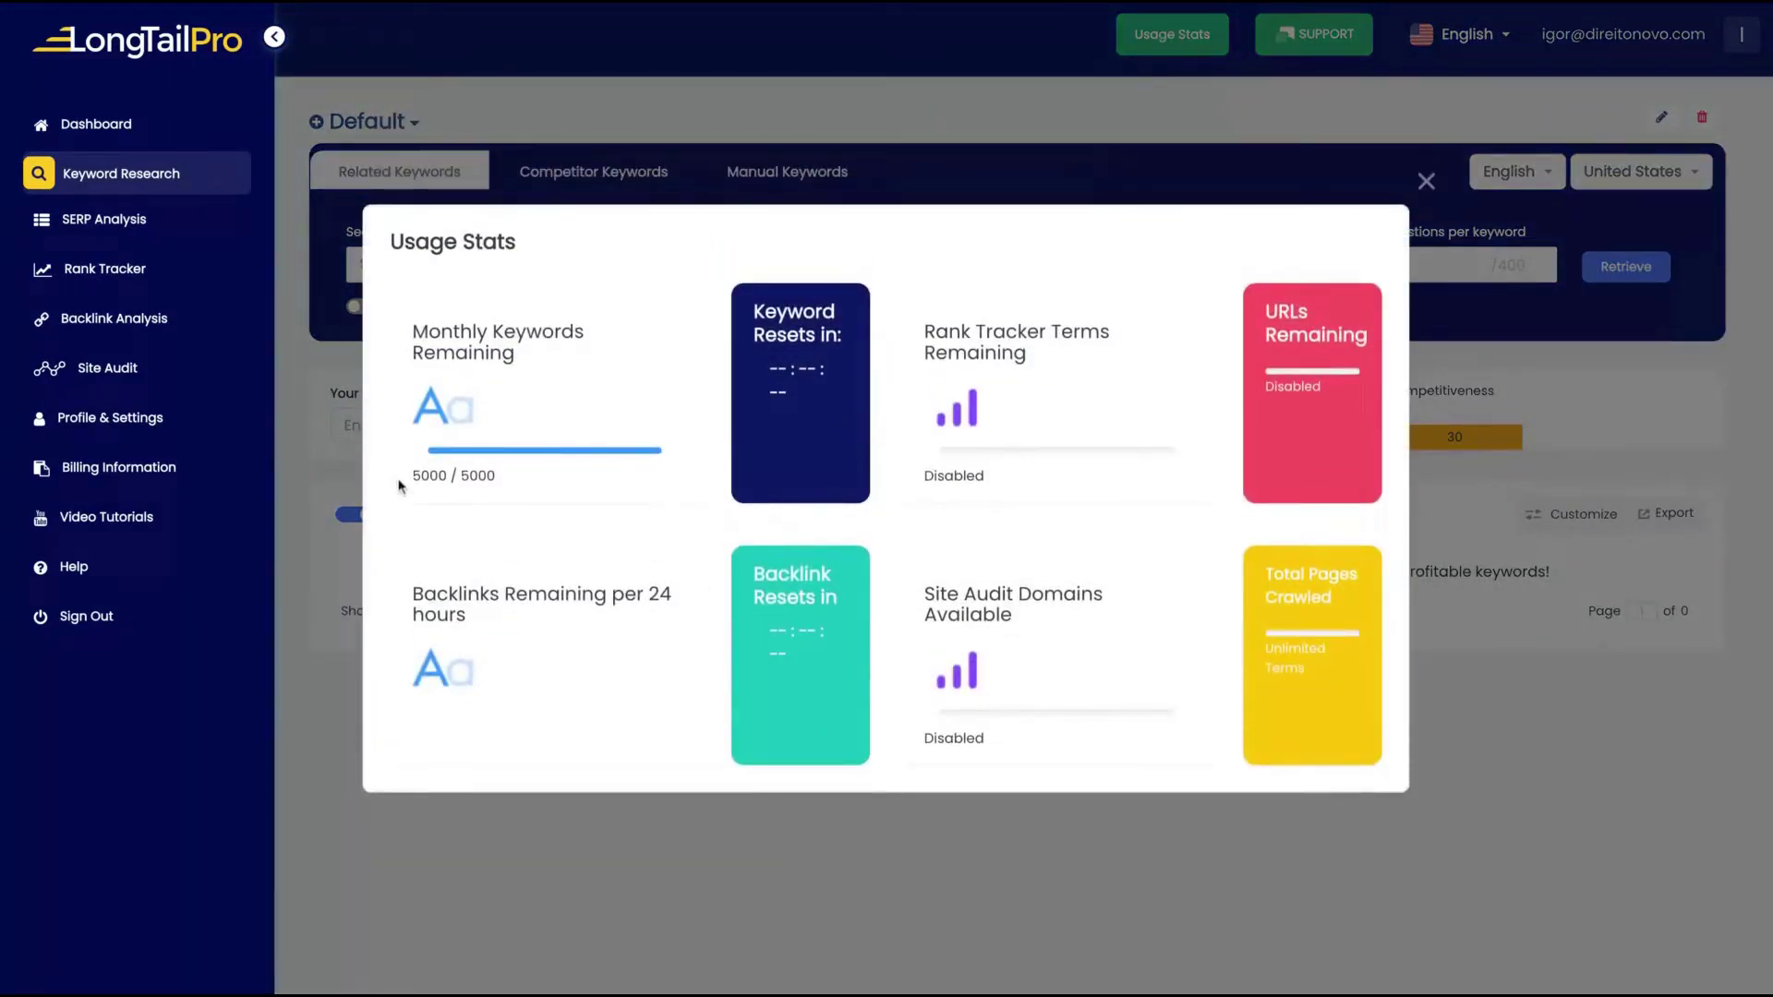
pyautogui.tripleClick(399, 486)
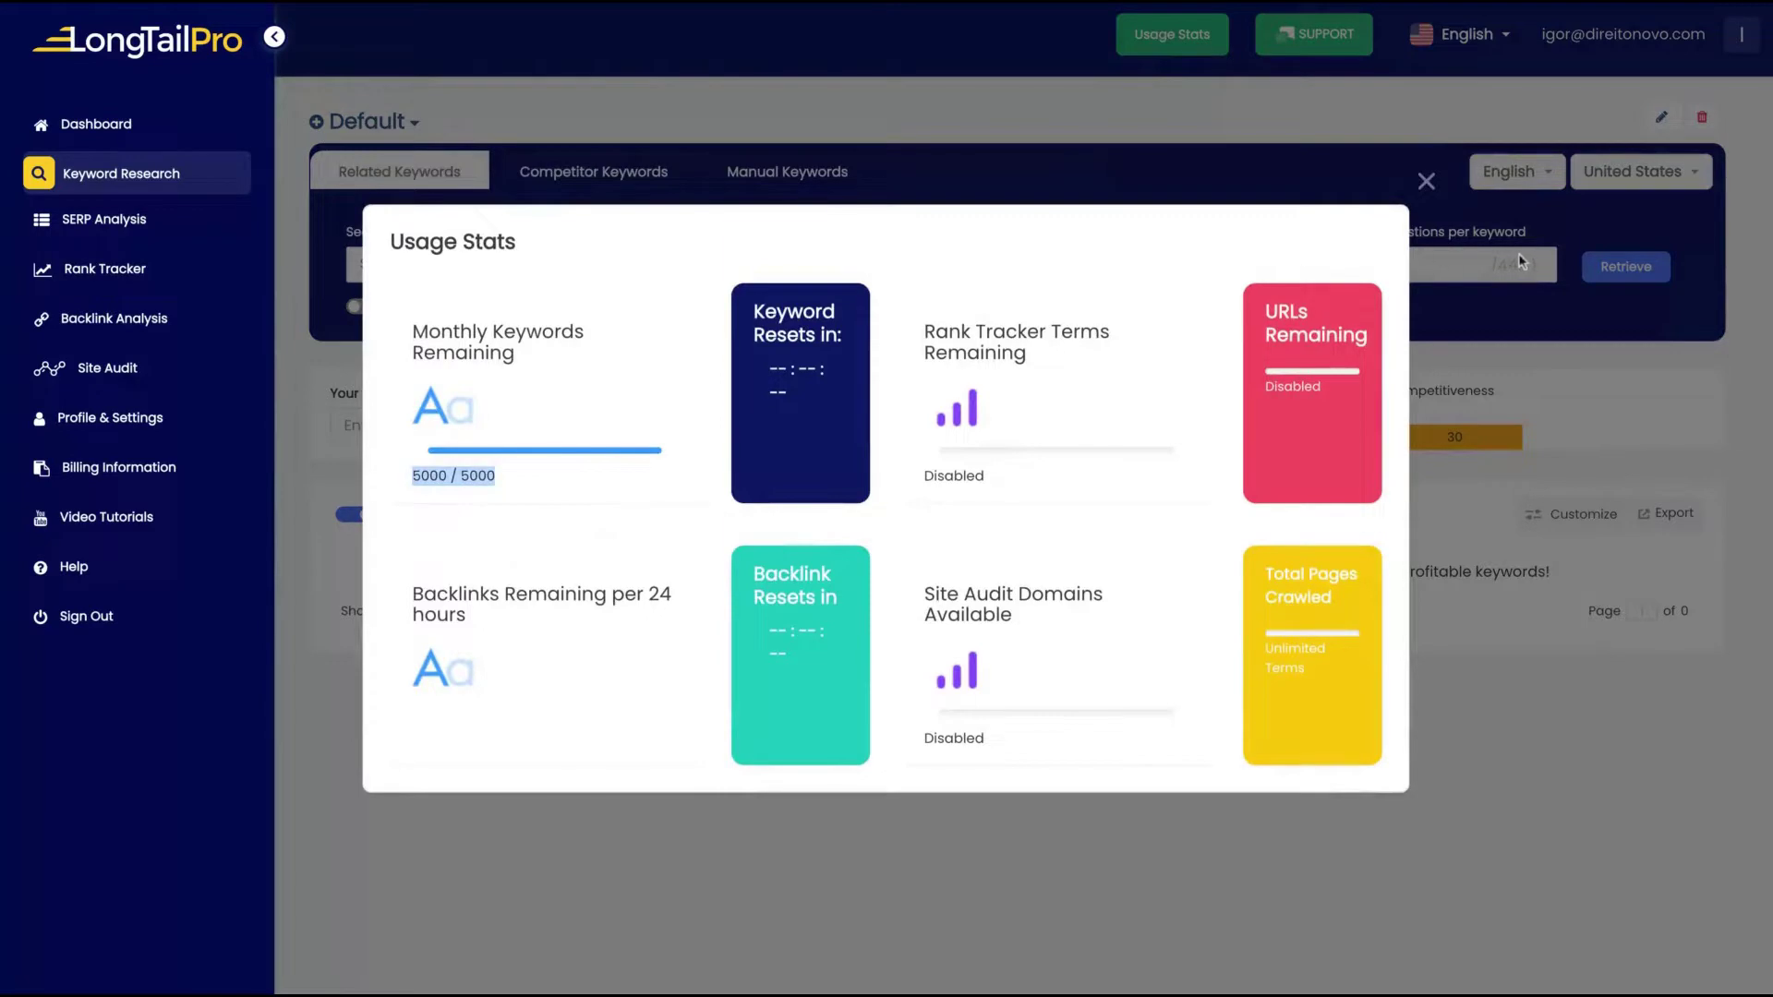
pyautogui.click(1431, 185)
pyautogui.click(1463, 34)
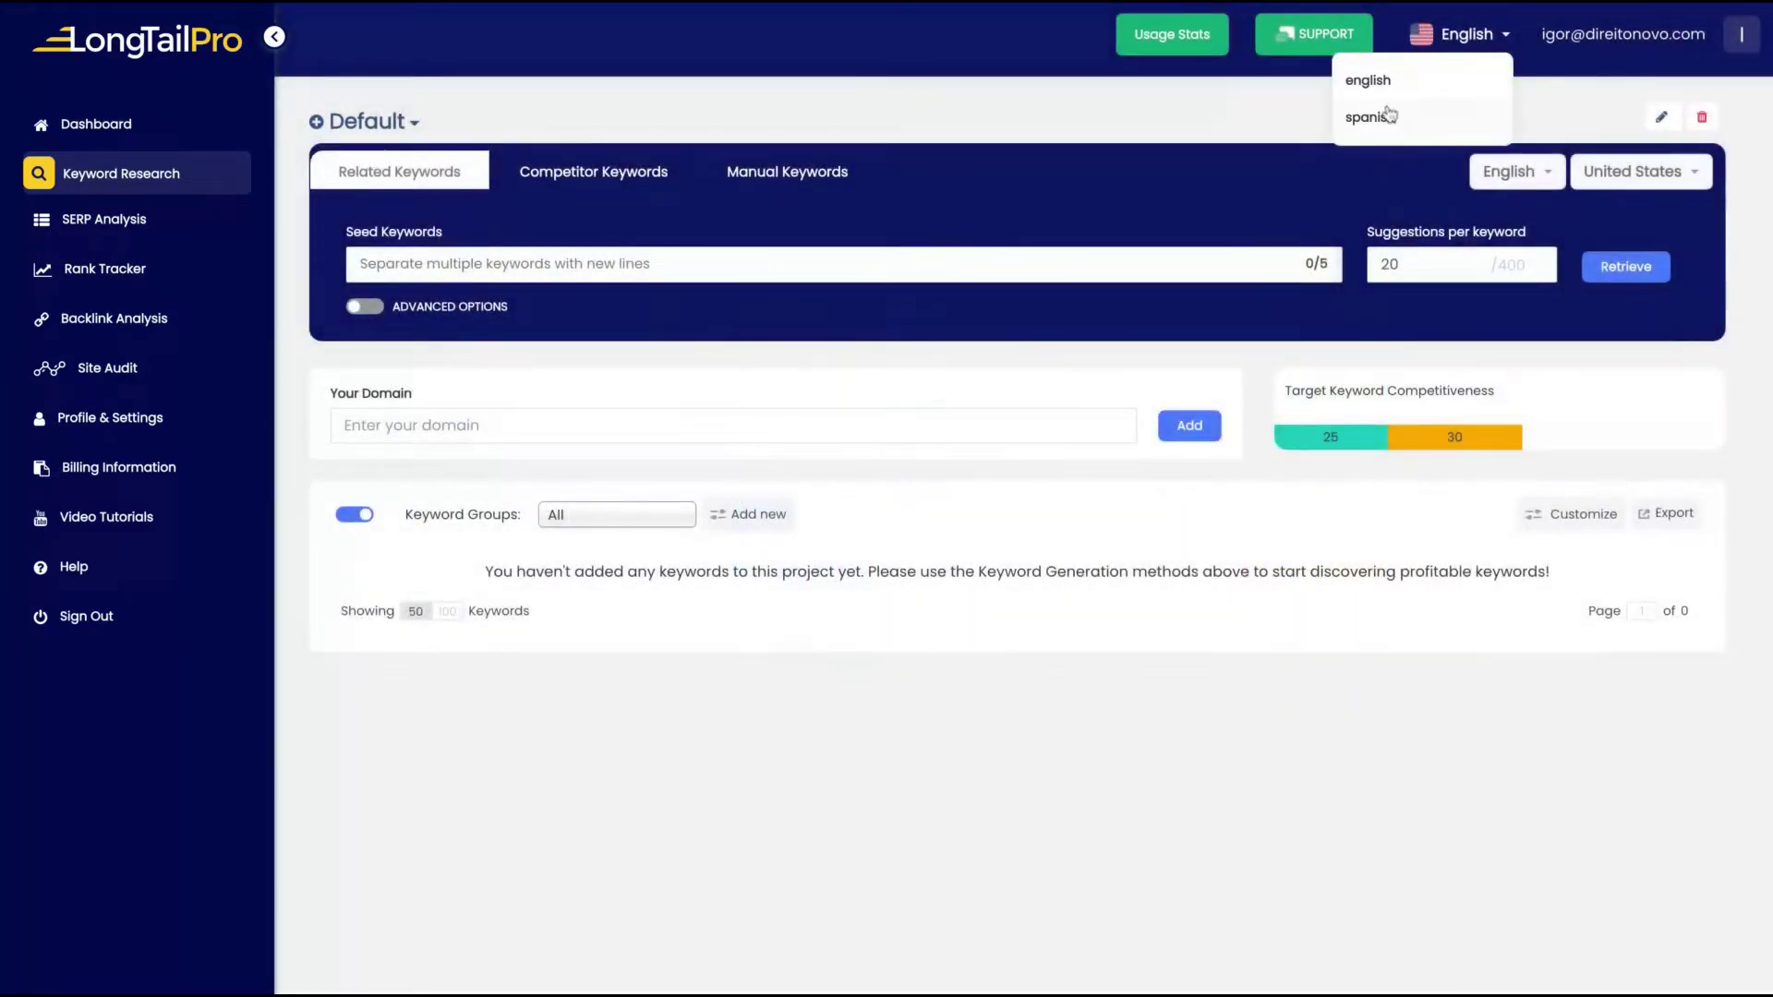
pyautogui.click(865, 113)
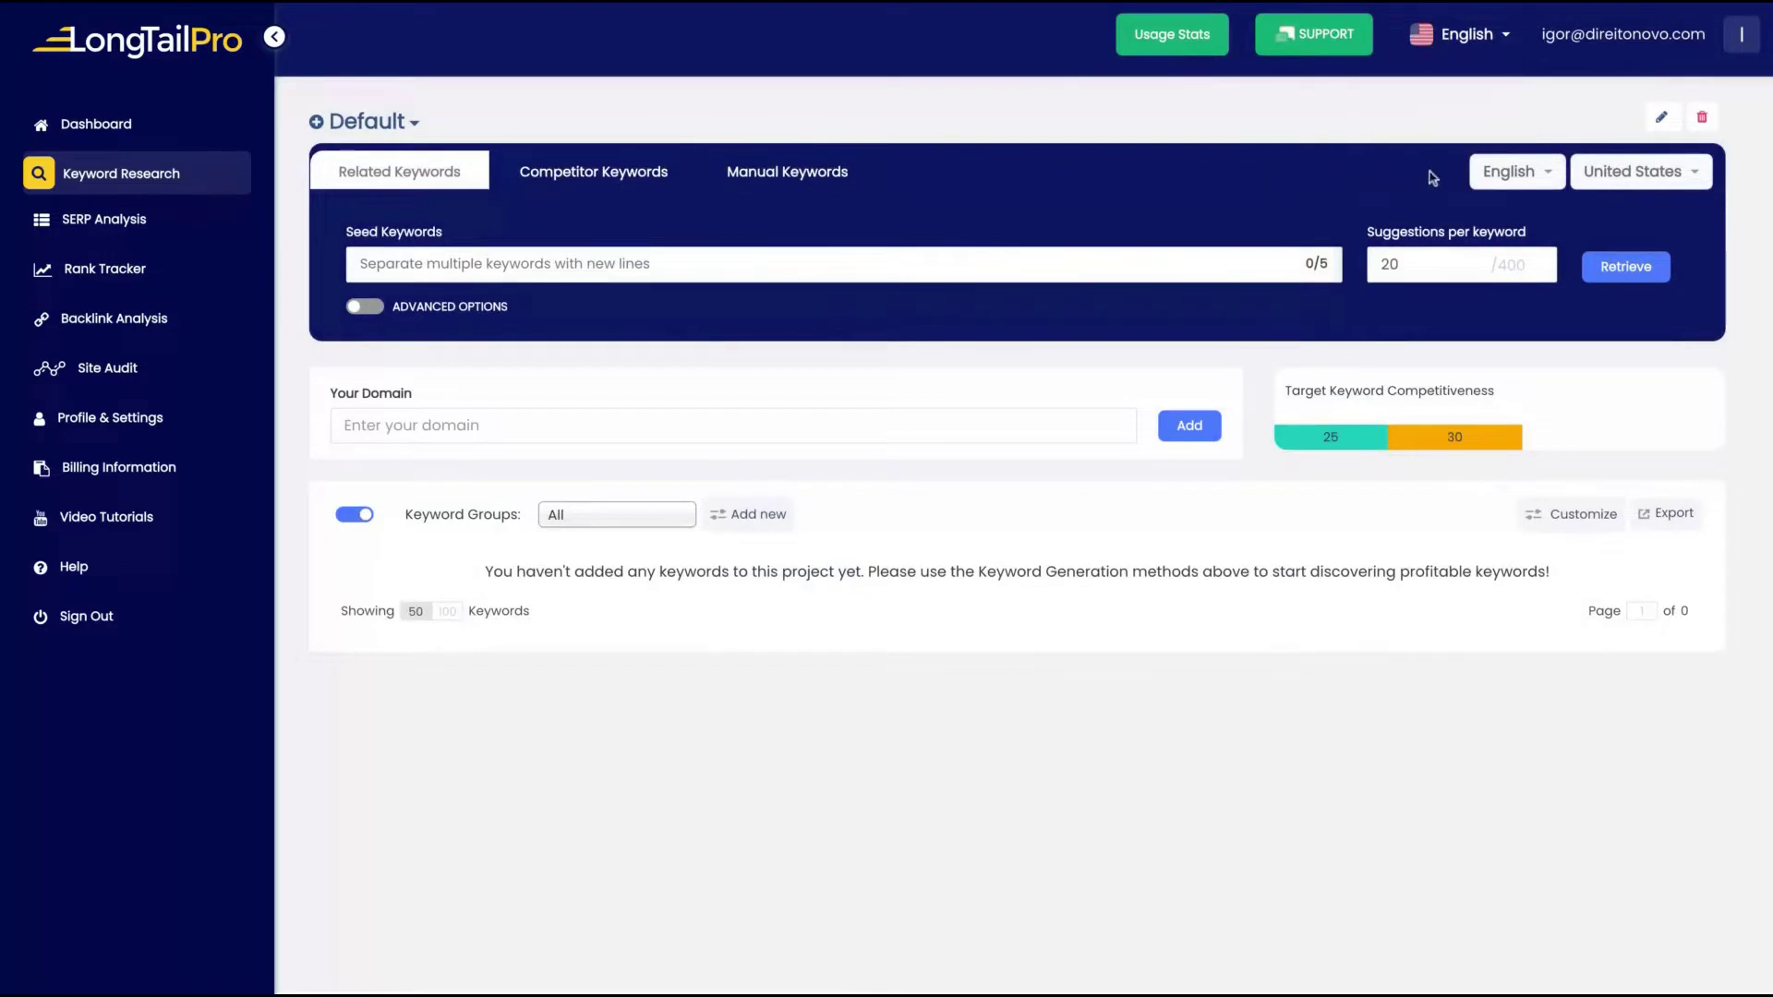
# Inspect the keyword research language and country lists, keeping English and United States
pyautogui.click(1537, 174)
pyautogui.scroll(-3, 1563, 446)
pyautogui.scroll(-5, 1563, 446)
pyautogui.scroll(10, 1563, 446)
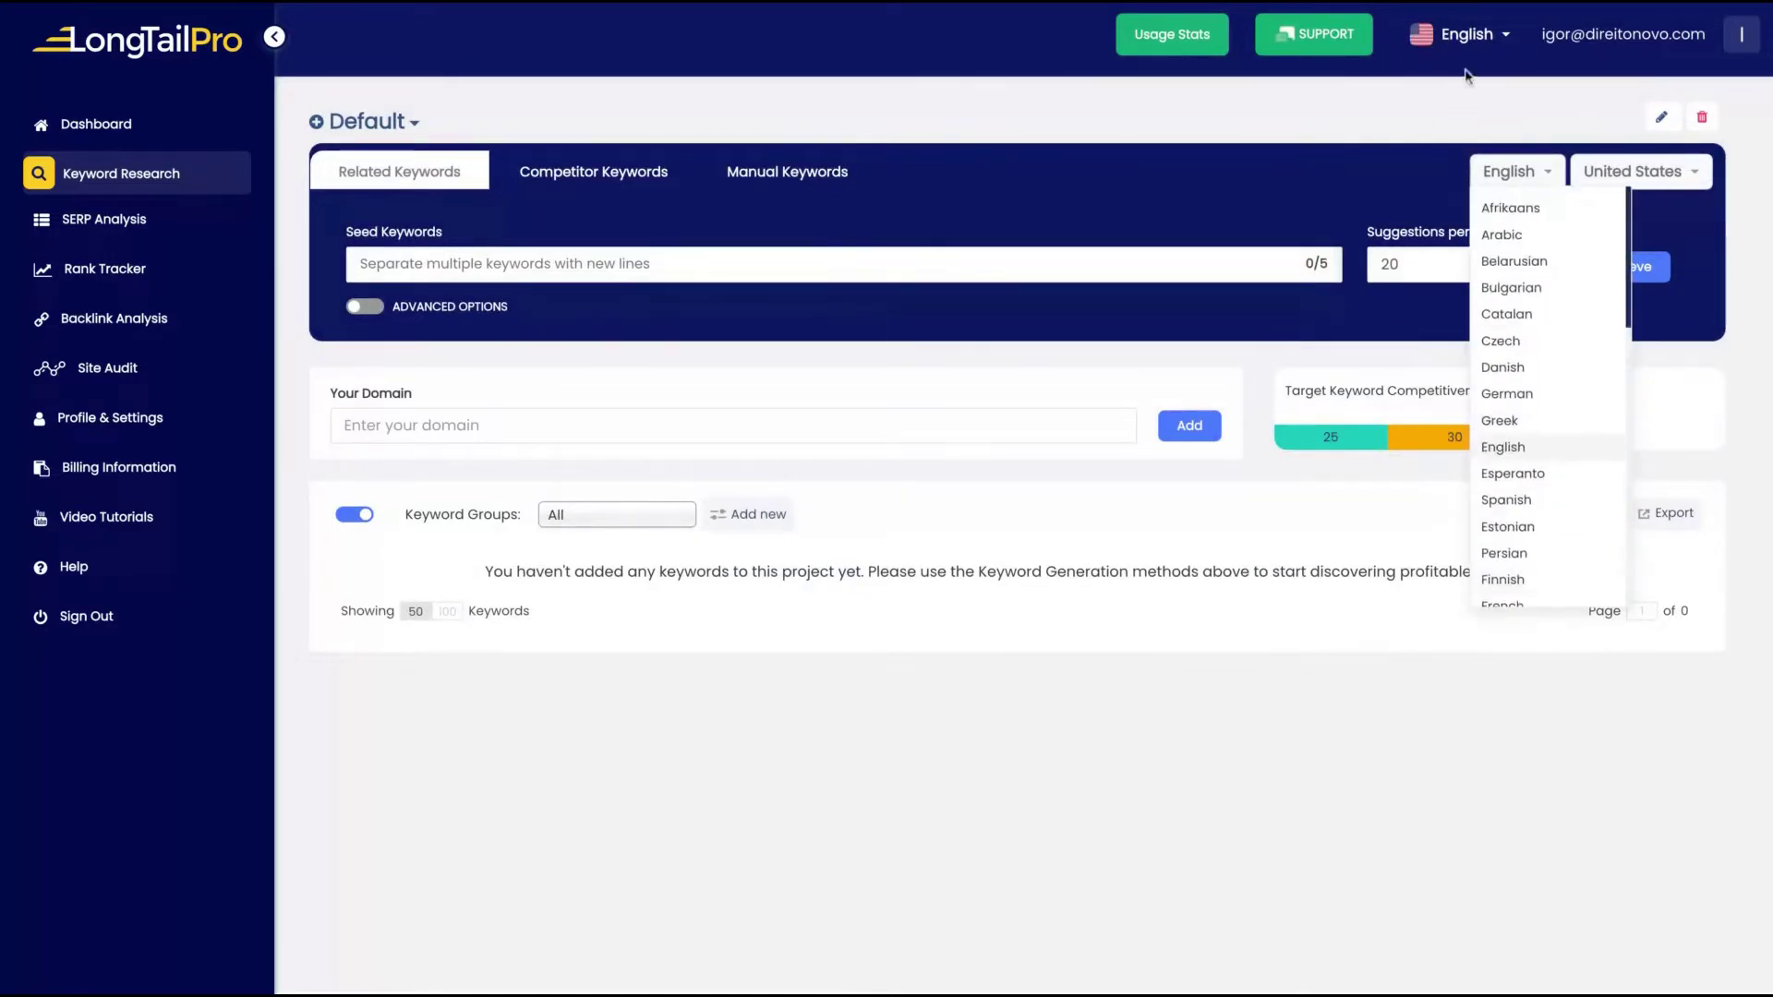
pyautogui.click(1524, 148)
pyautogui.click(1643, 184)
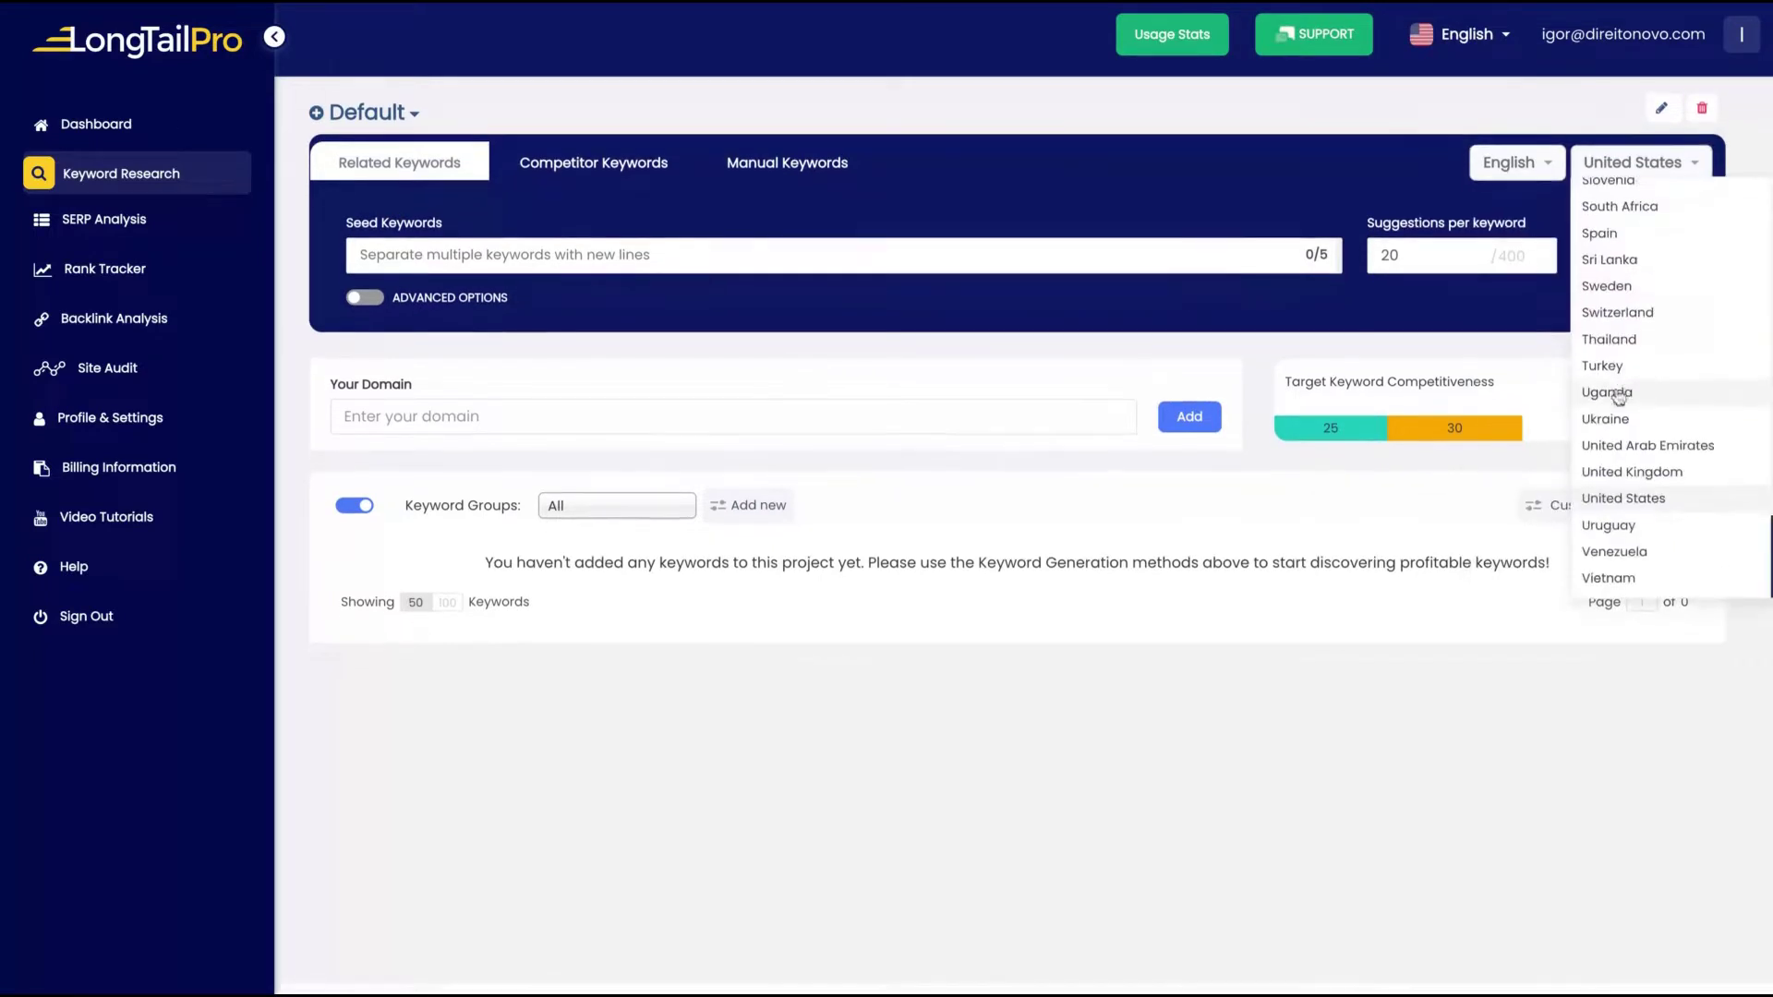
pyautogui.scroll(5, 1630, 380)
pyautogui.scroll(3, 1630, 380)
# Review the longtailpro_tier1 billing plan and the profile's default language, country and currency options
pyautogui.click(231, 473)
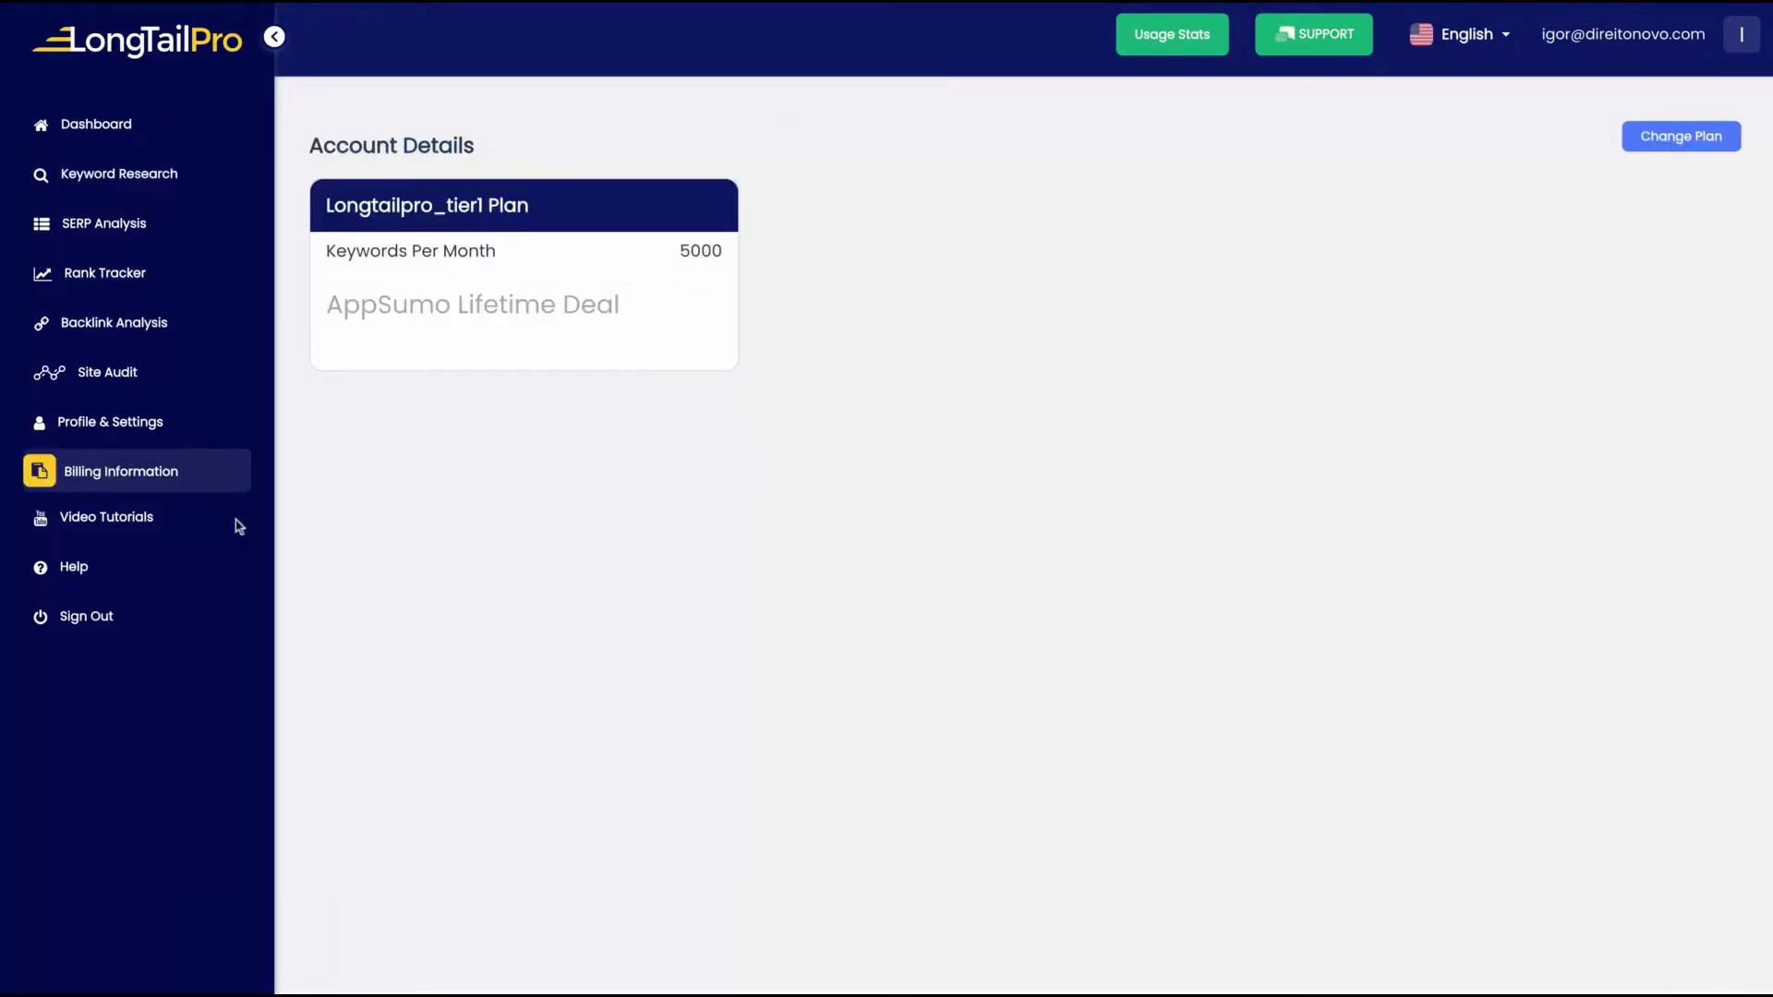
pyautogui.tripleClick(346, 213)
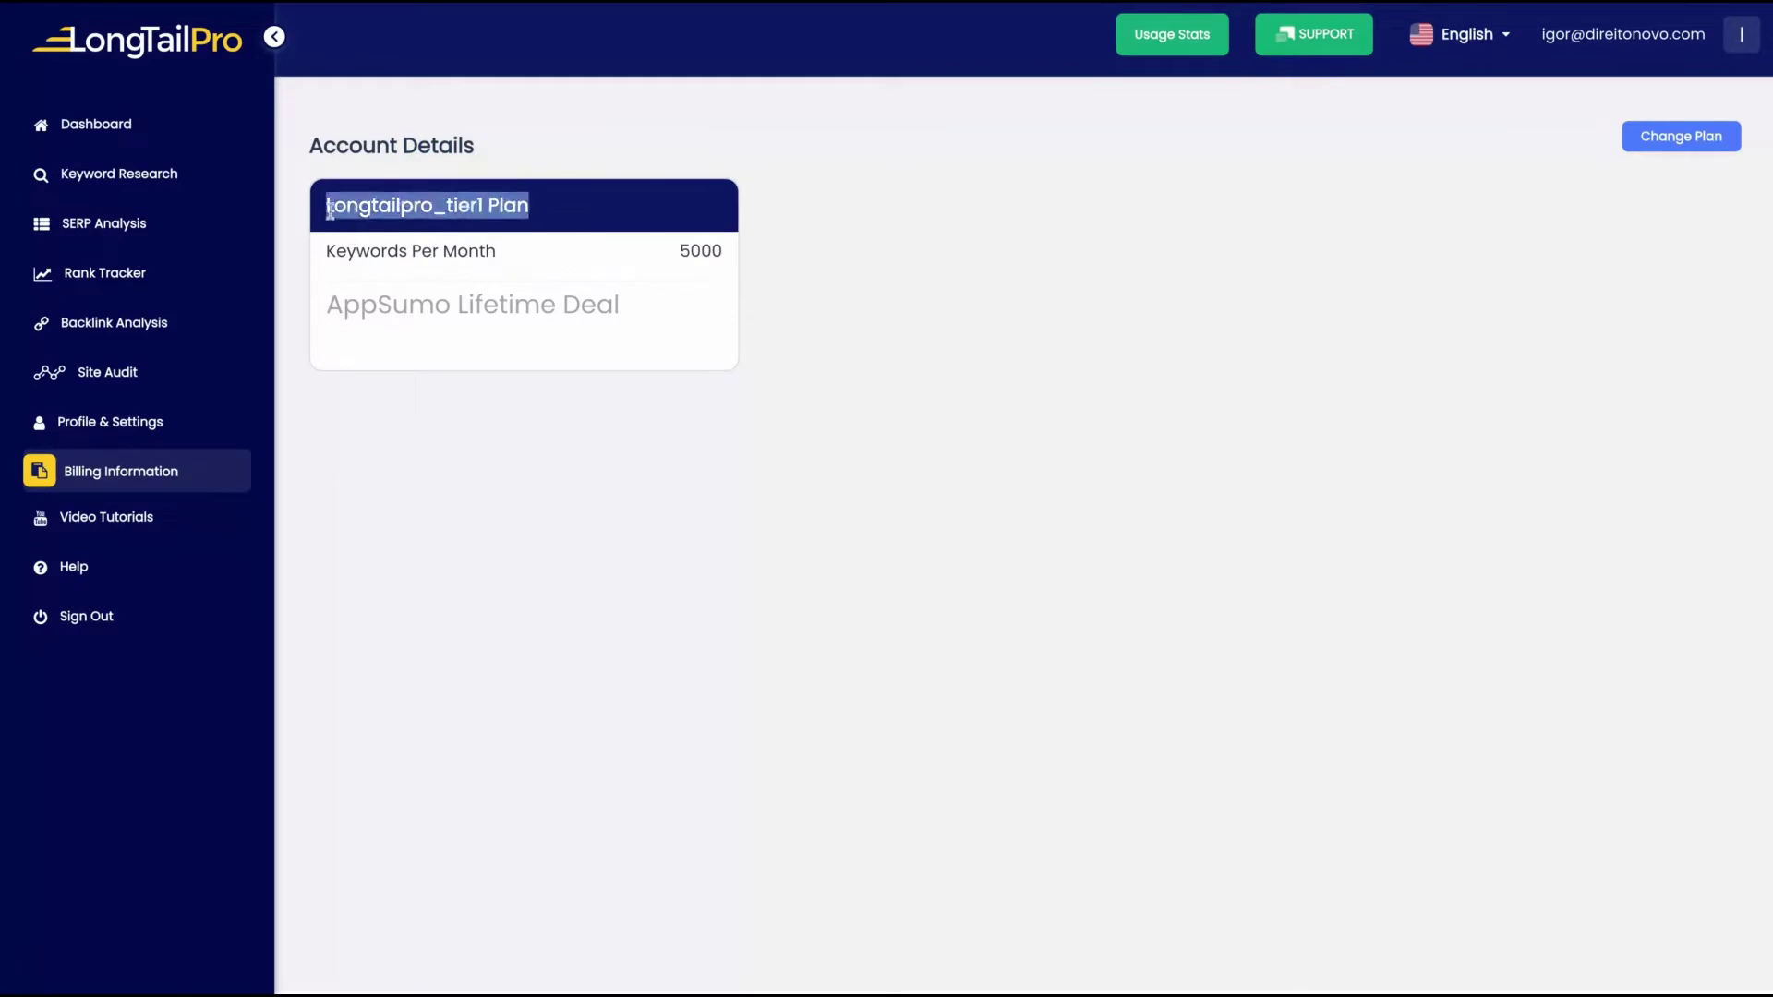
pyautogui.click(118, 425)
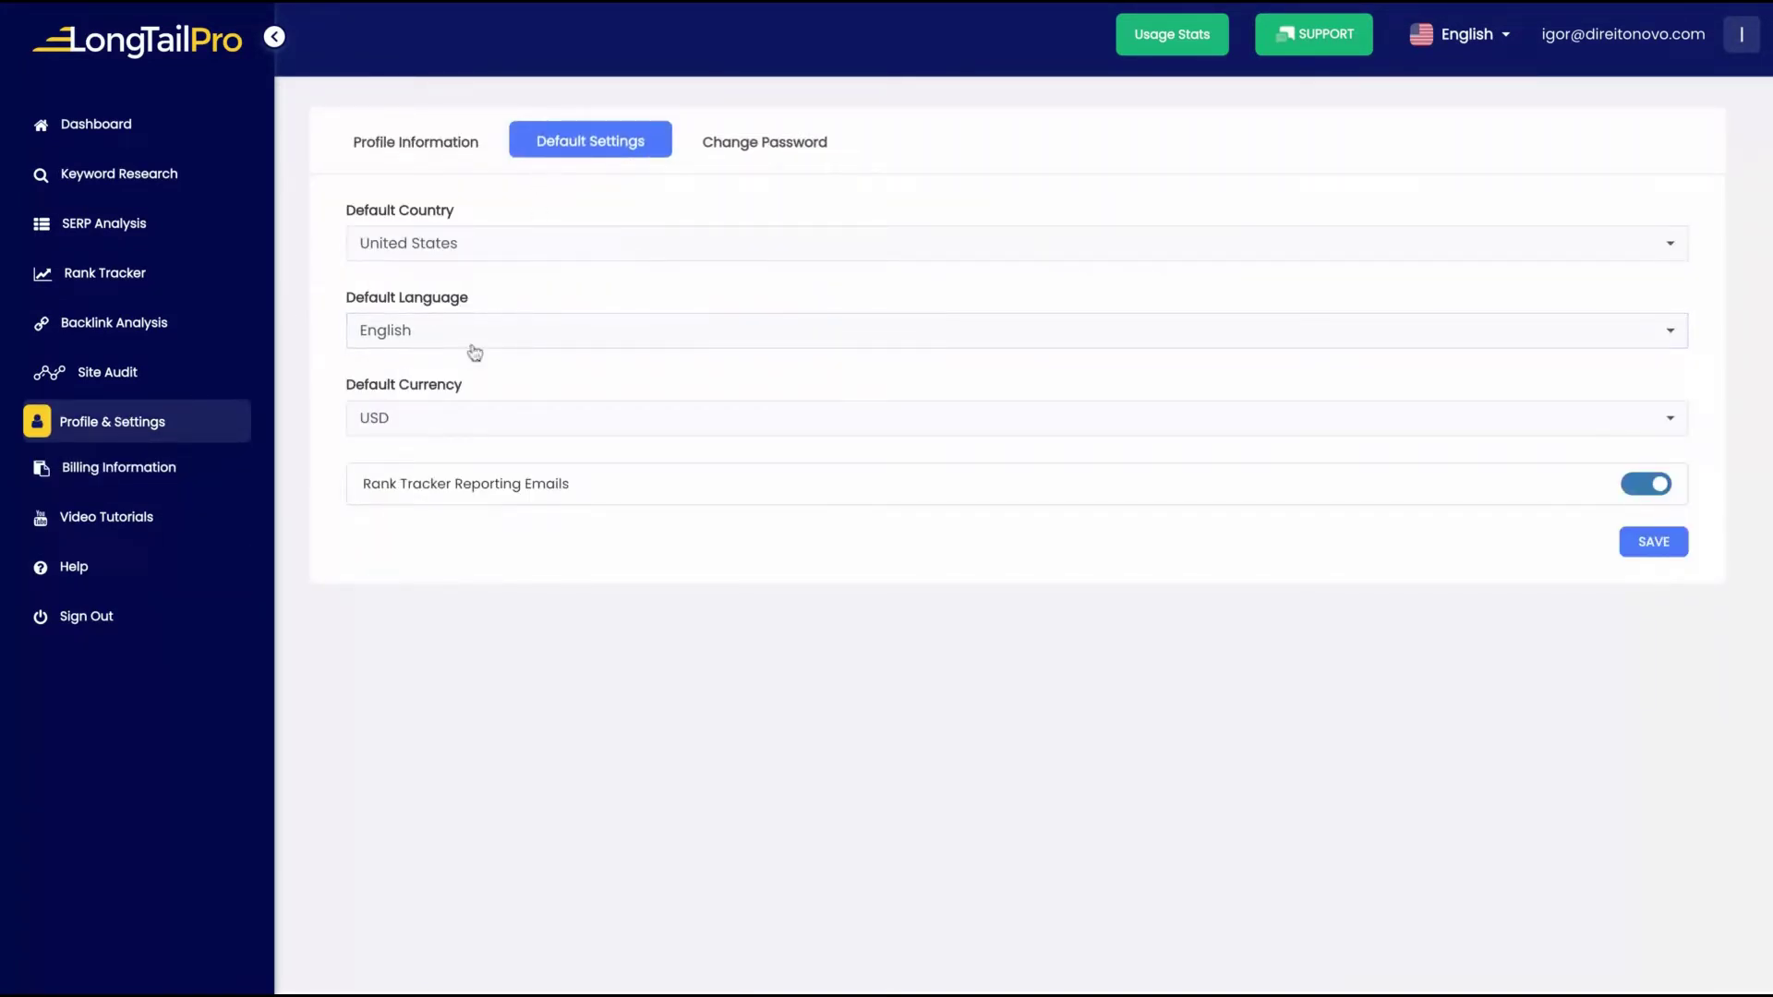
pyautogui.click(473, 342)
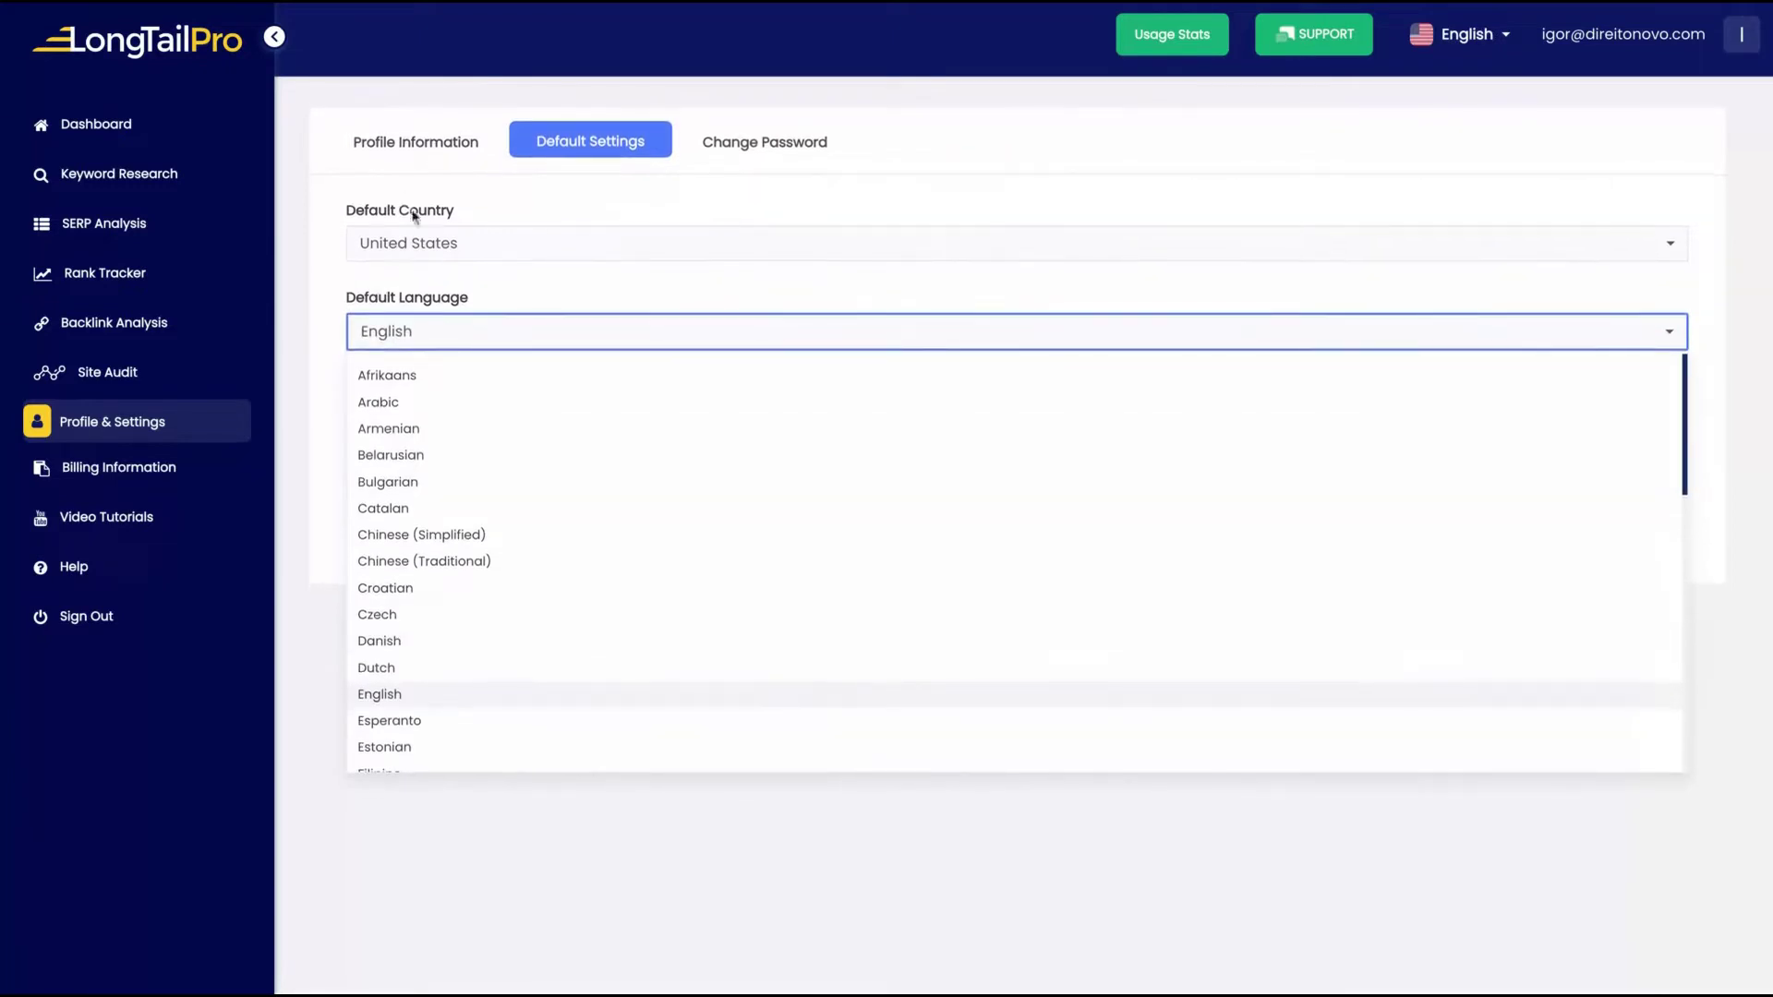
pyautogui.click(412, 245)
pyautogui.click(295, 306)
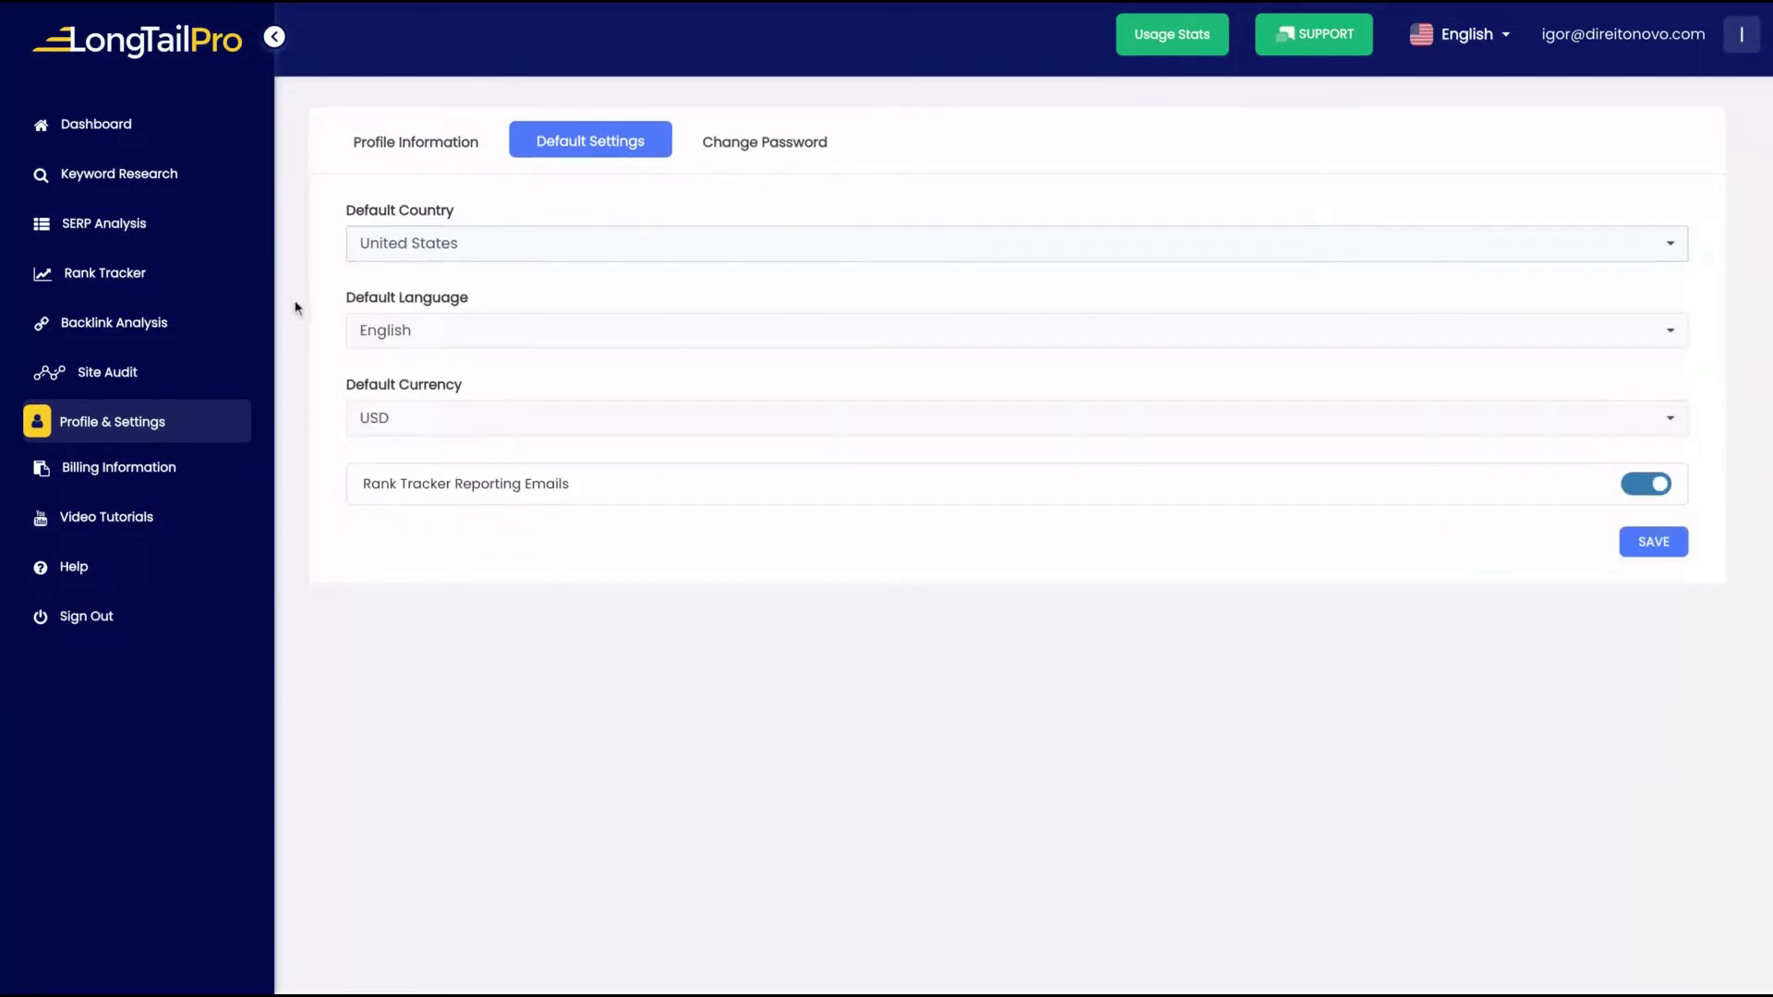
pyautogui.click(499, 422)
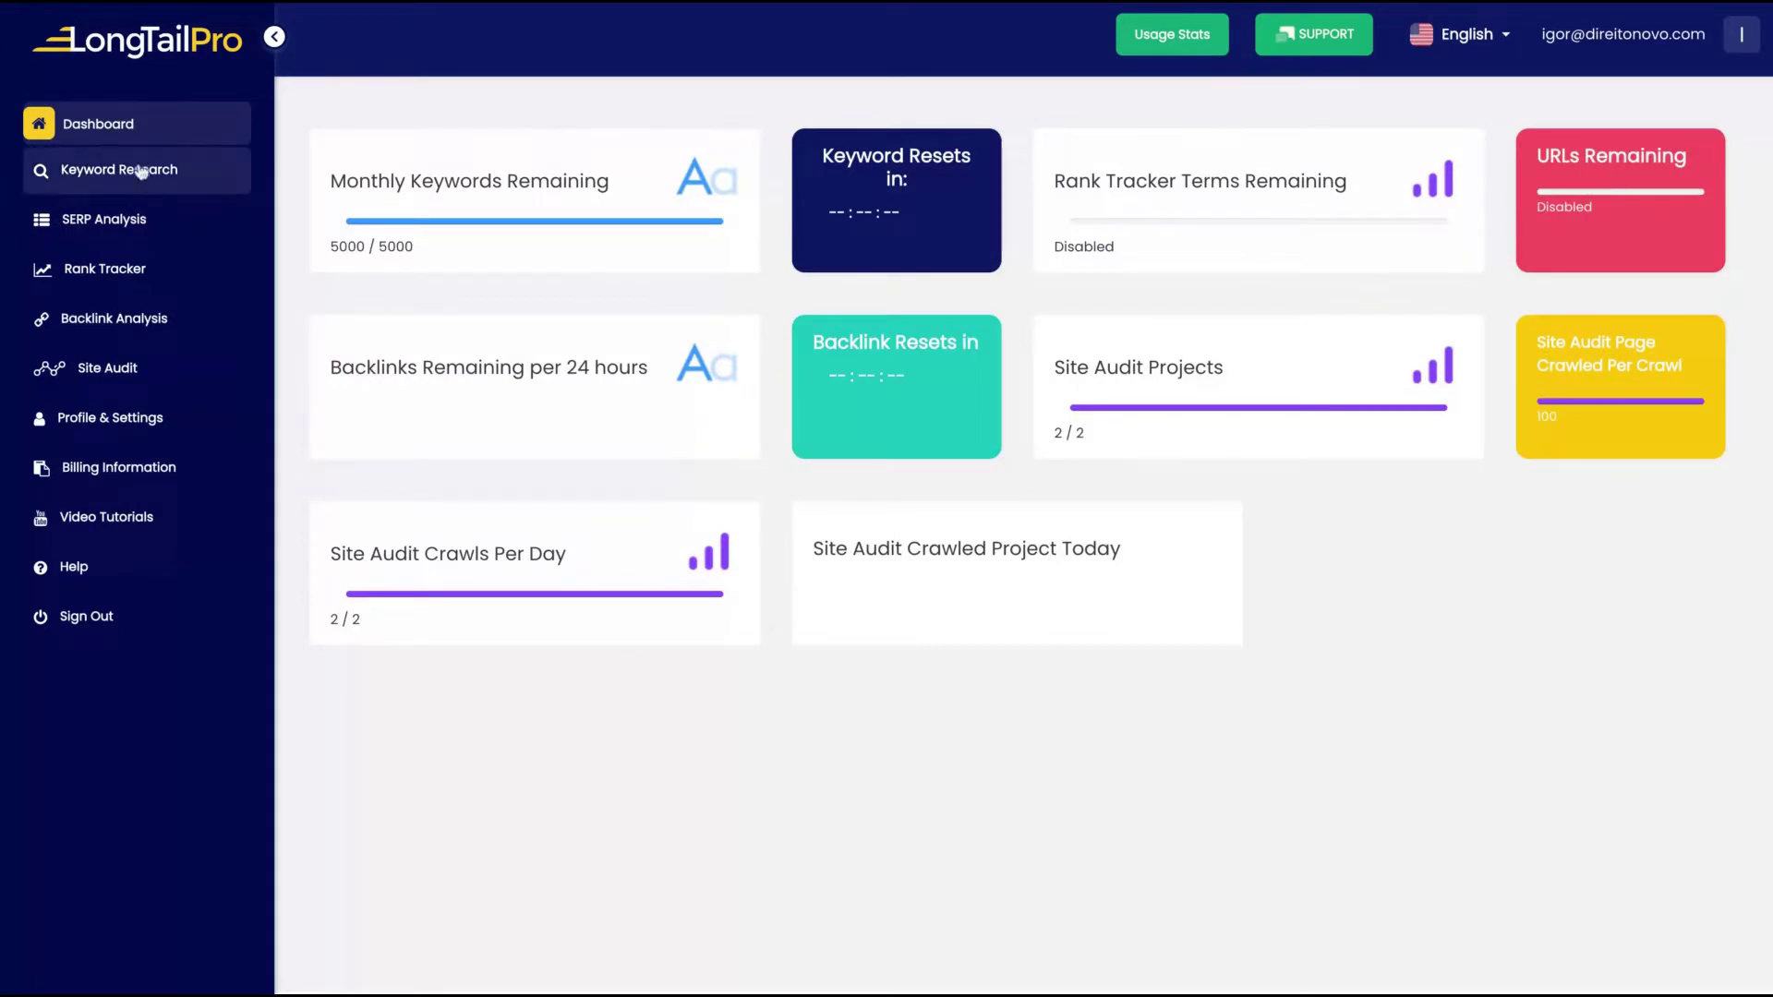
# Visit Keyword Research, SERP Analysis, Rank Tracker and Backlink Analysis, ending on Site Audit
pyautogui.click(141, 181)
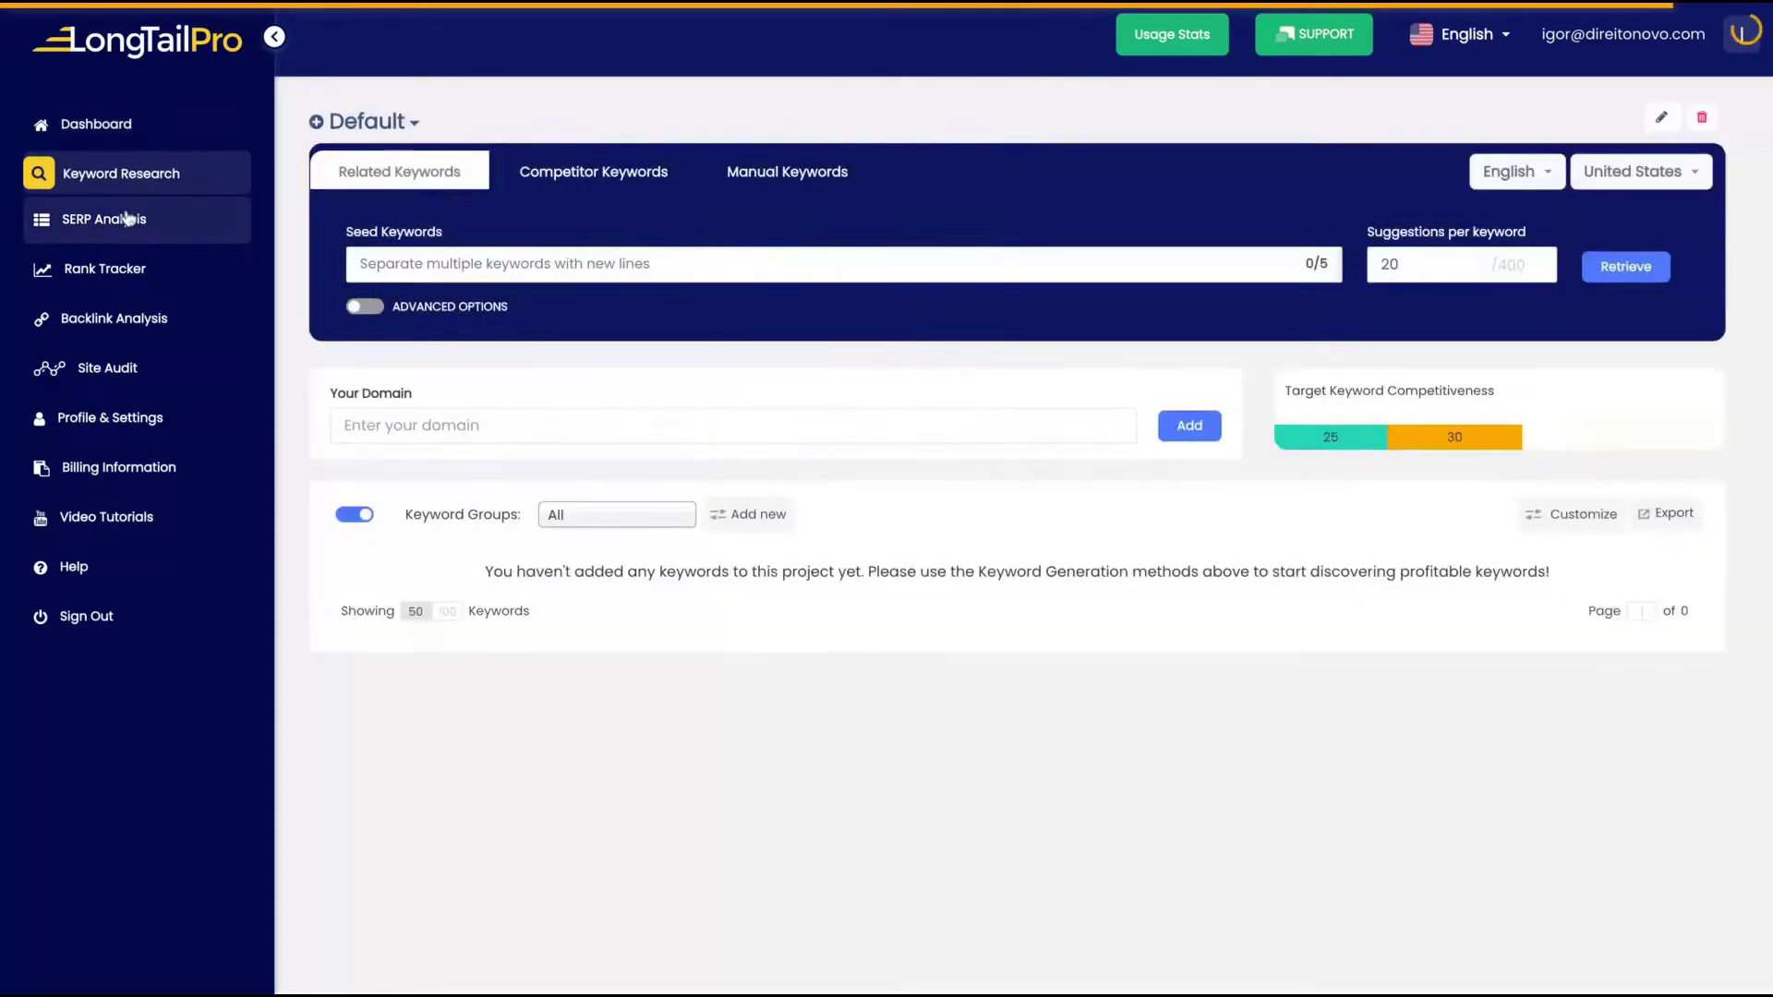
pyautogui.click(129, 218)
pyautogui.click(117, 271)
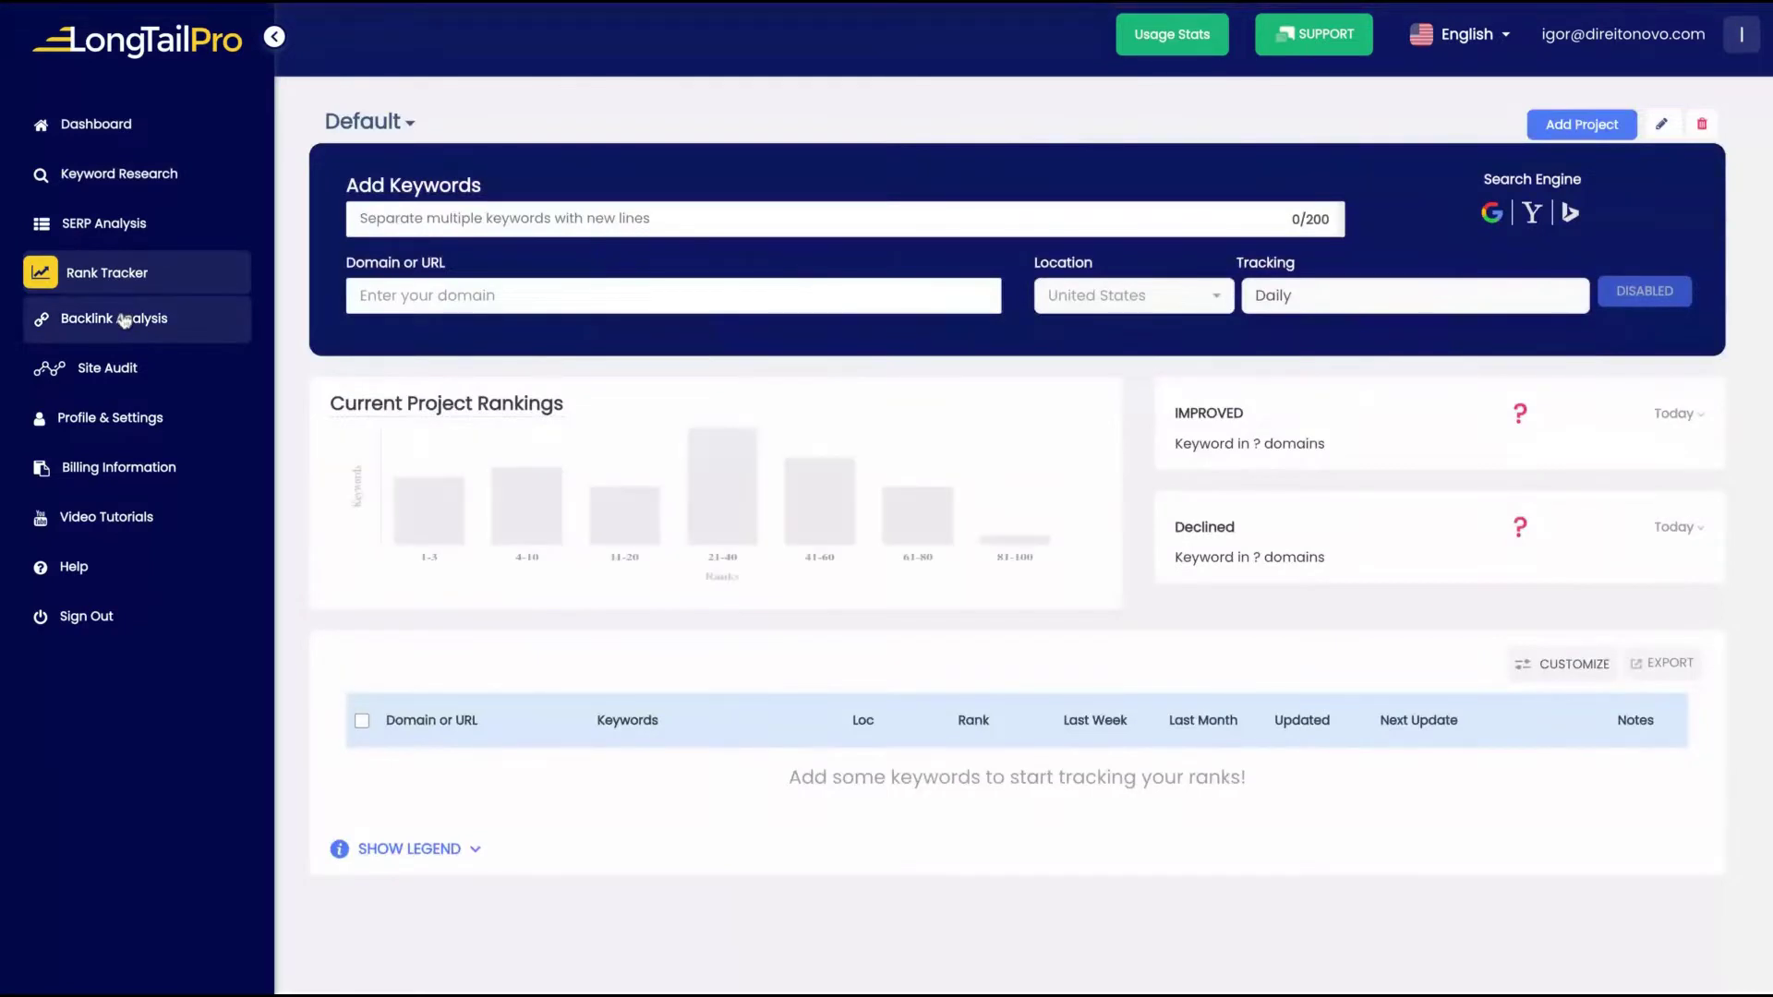
pyautogui.click(126, 320)
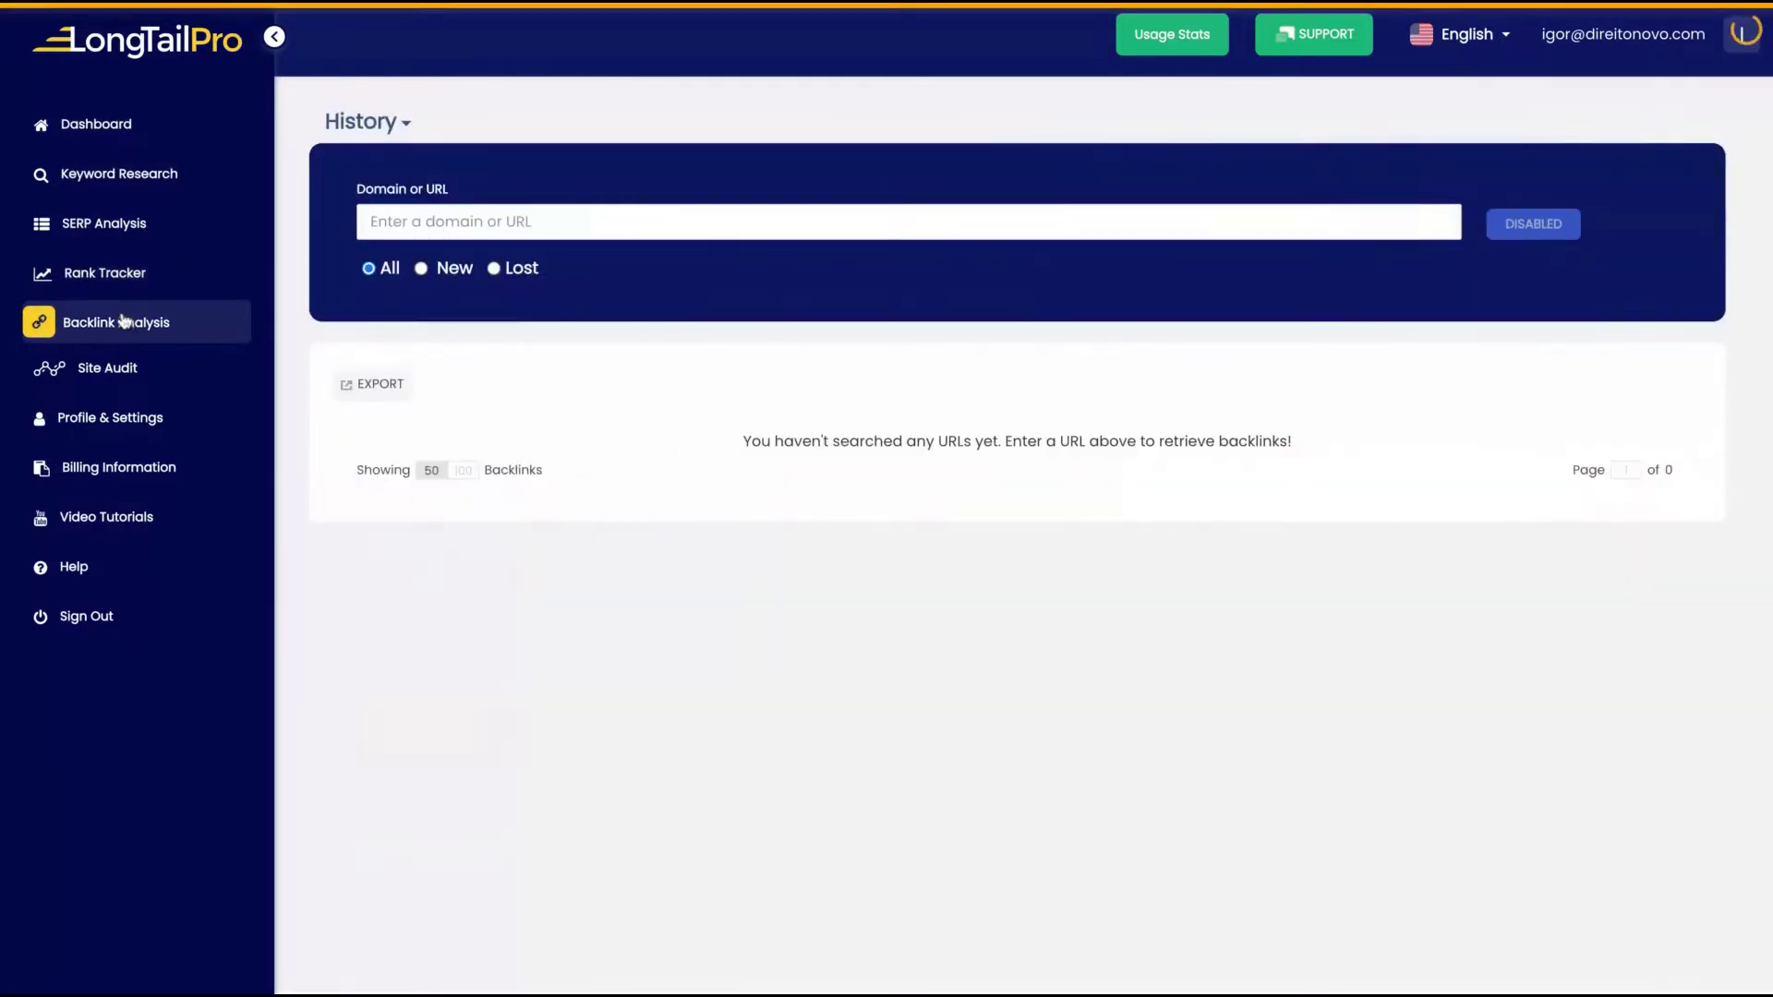
pyautogui.click(144, 367)
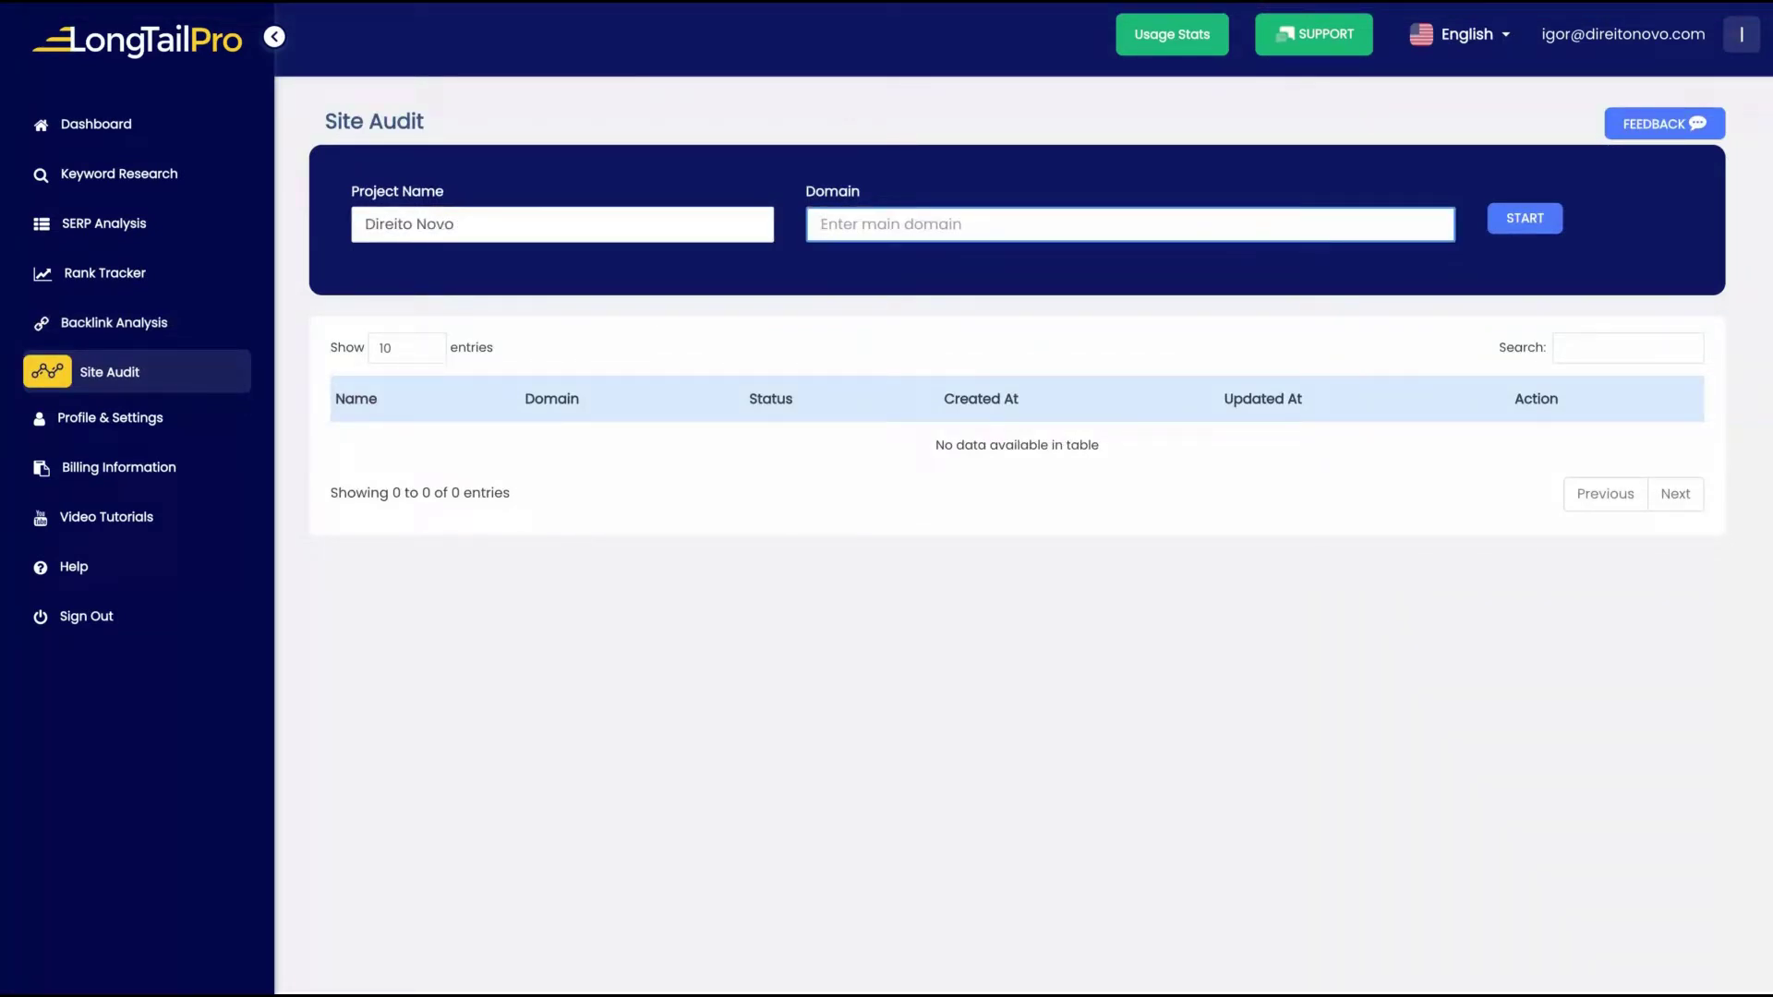
# Start an audit of direitonovo.com with minimum crawl delay and the website as source
pyautogui.write('direitonovo.com')
pyautogui.click(1522, 226)
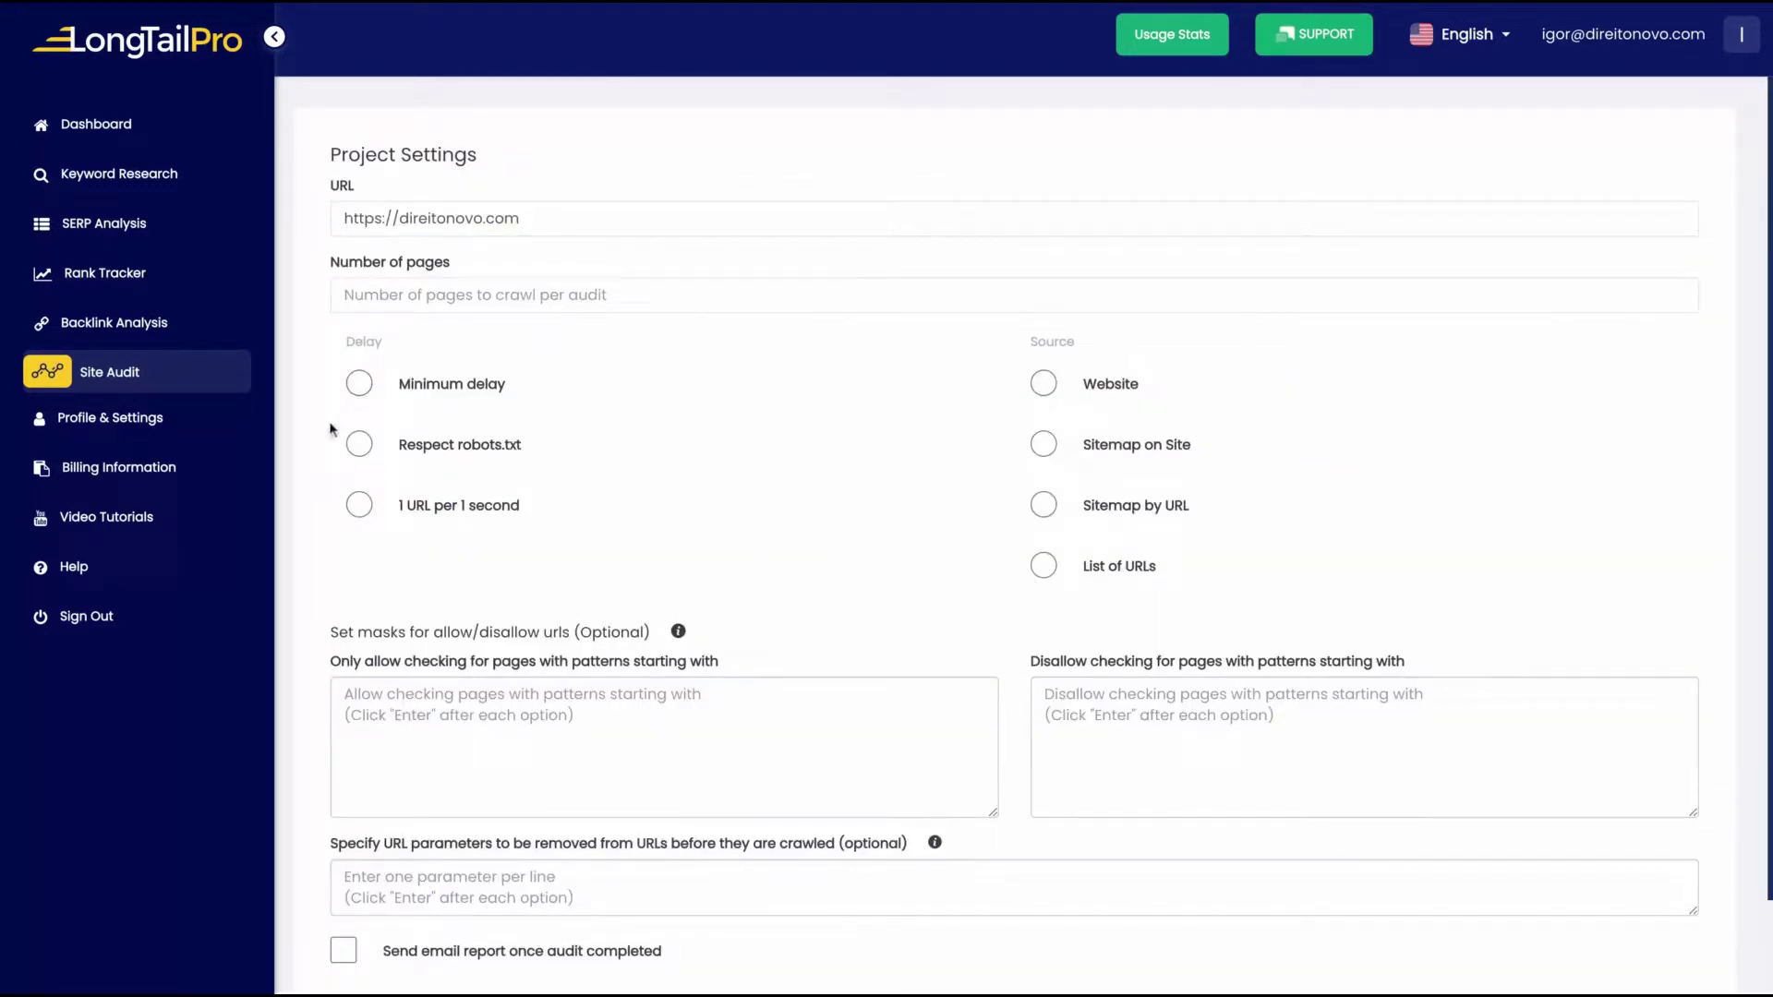
pyautogui.click(366, 383)
pyautogui.click(359, 505)
pyautogui.click(360, 386)
pyautogui.click(1045, 384)
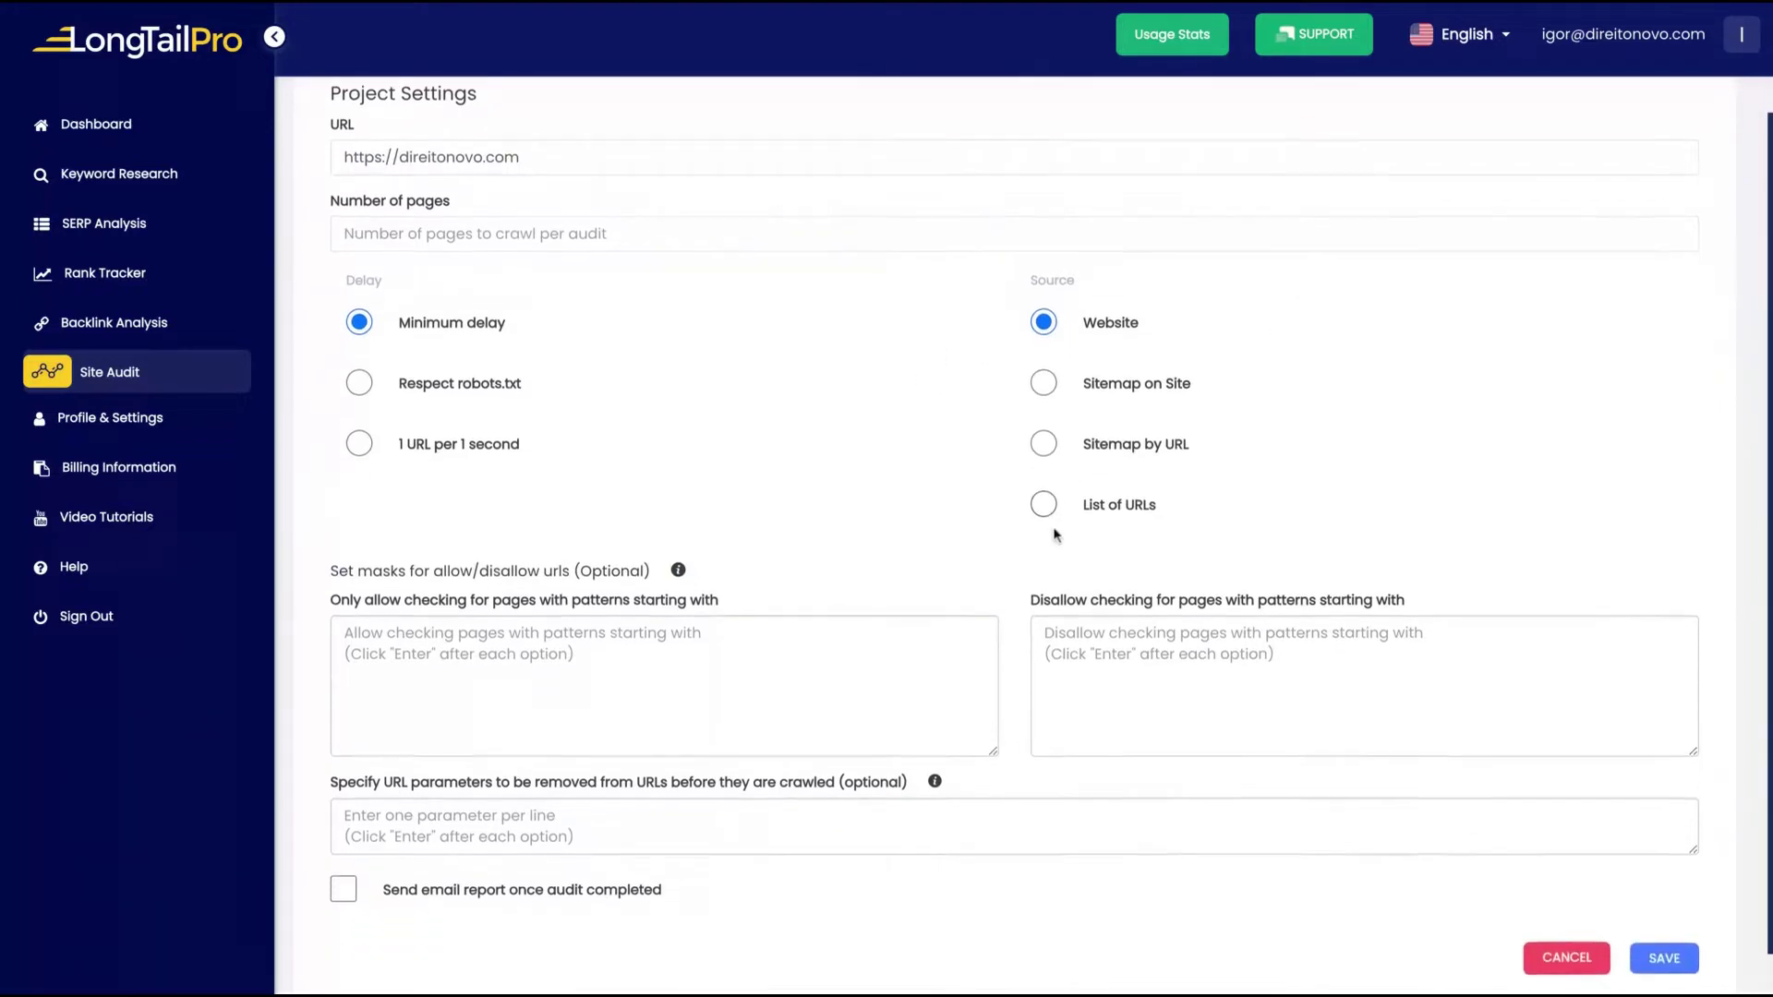
# Turn on the email report for the finished audit and save the audit settings
pyautogui.scroll(-1, 1055, 535)
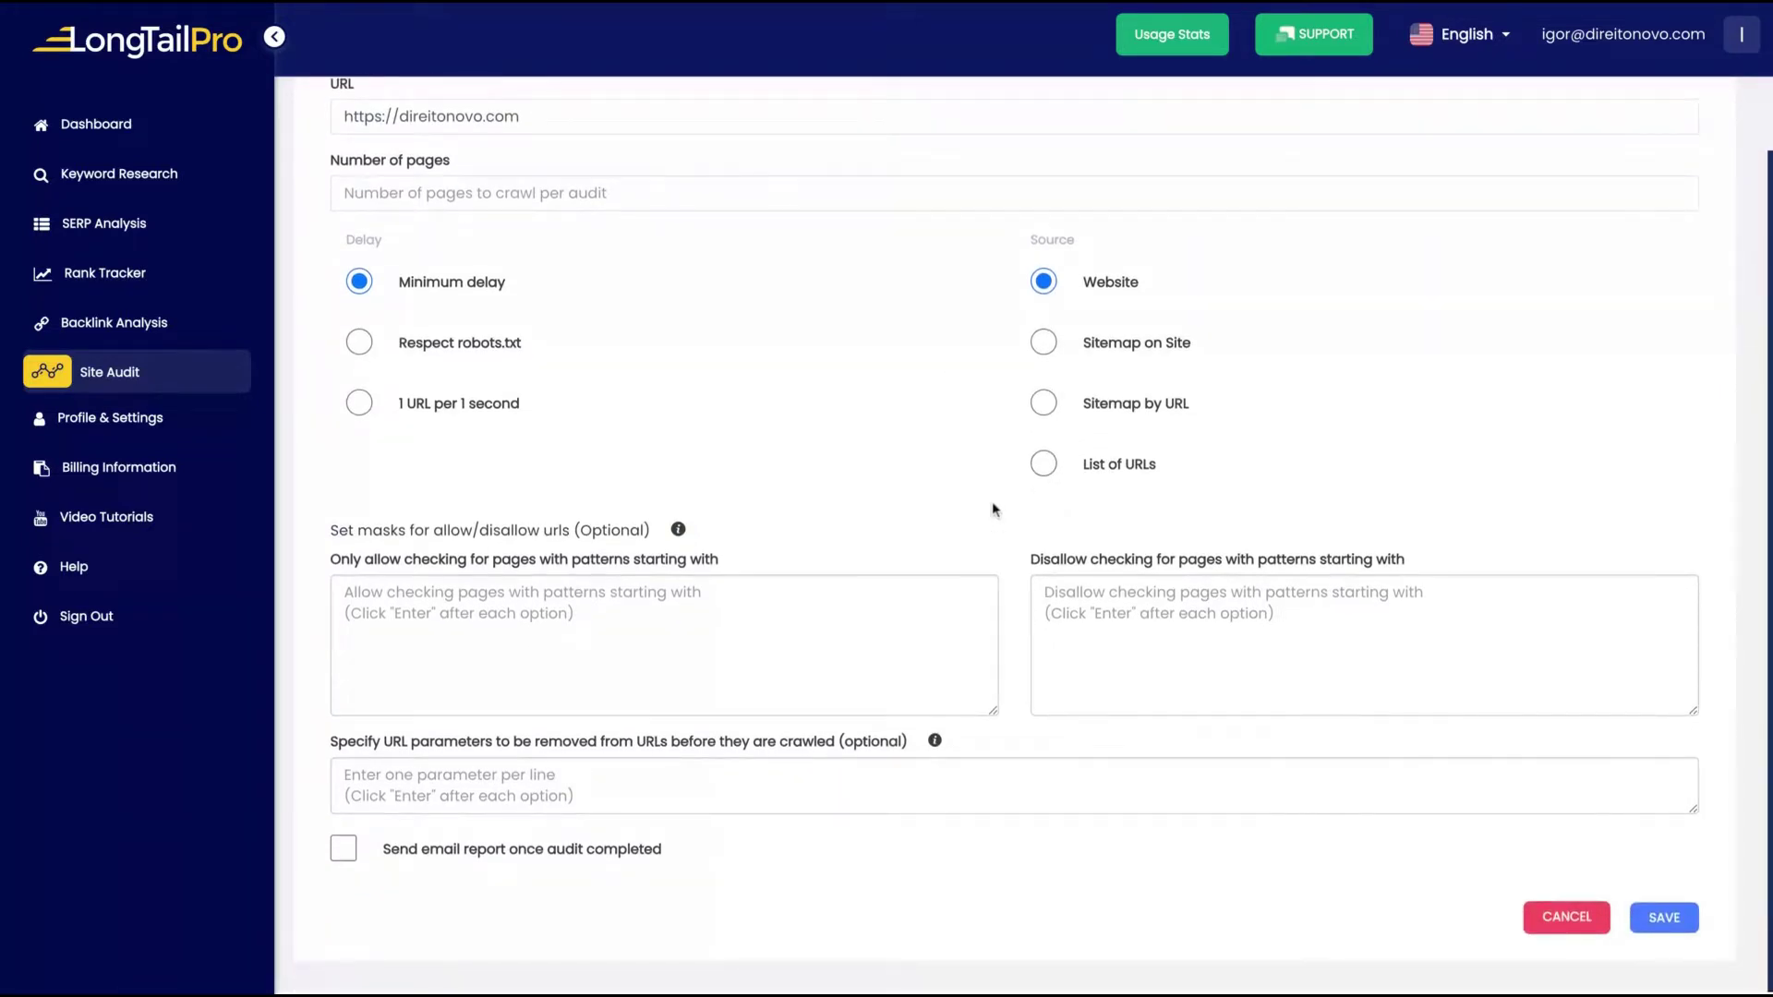
pyautogui.moveTo(343, 528); pyautogui.dragTo(602, 530)
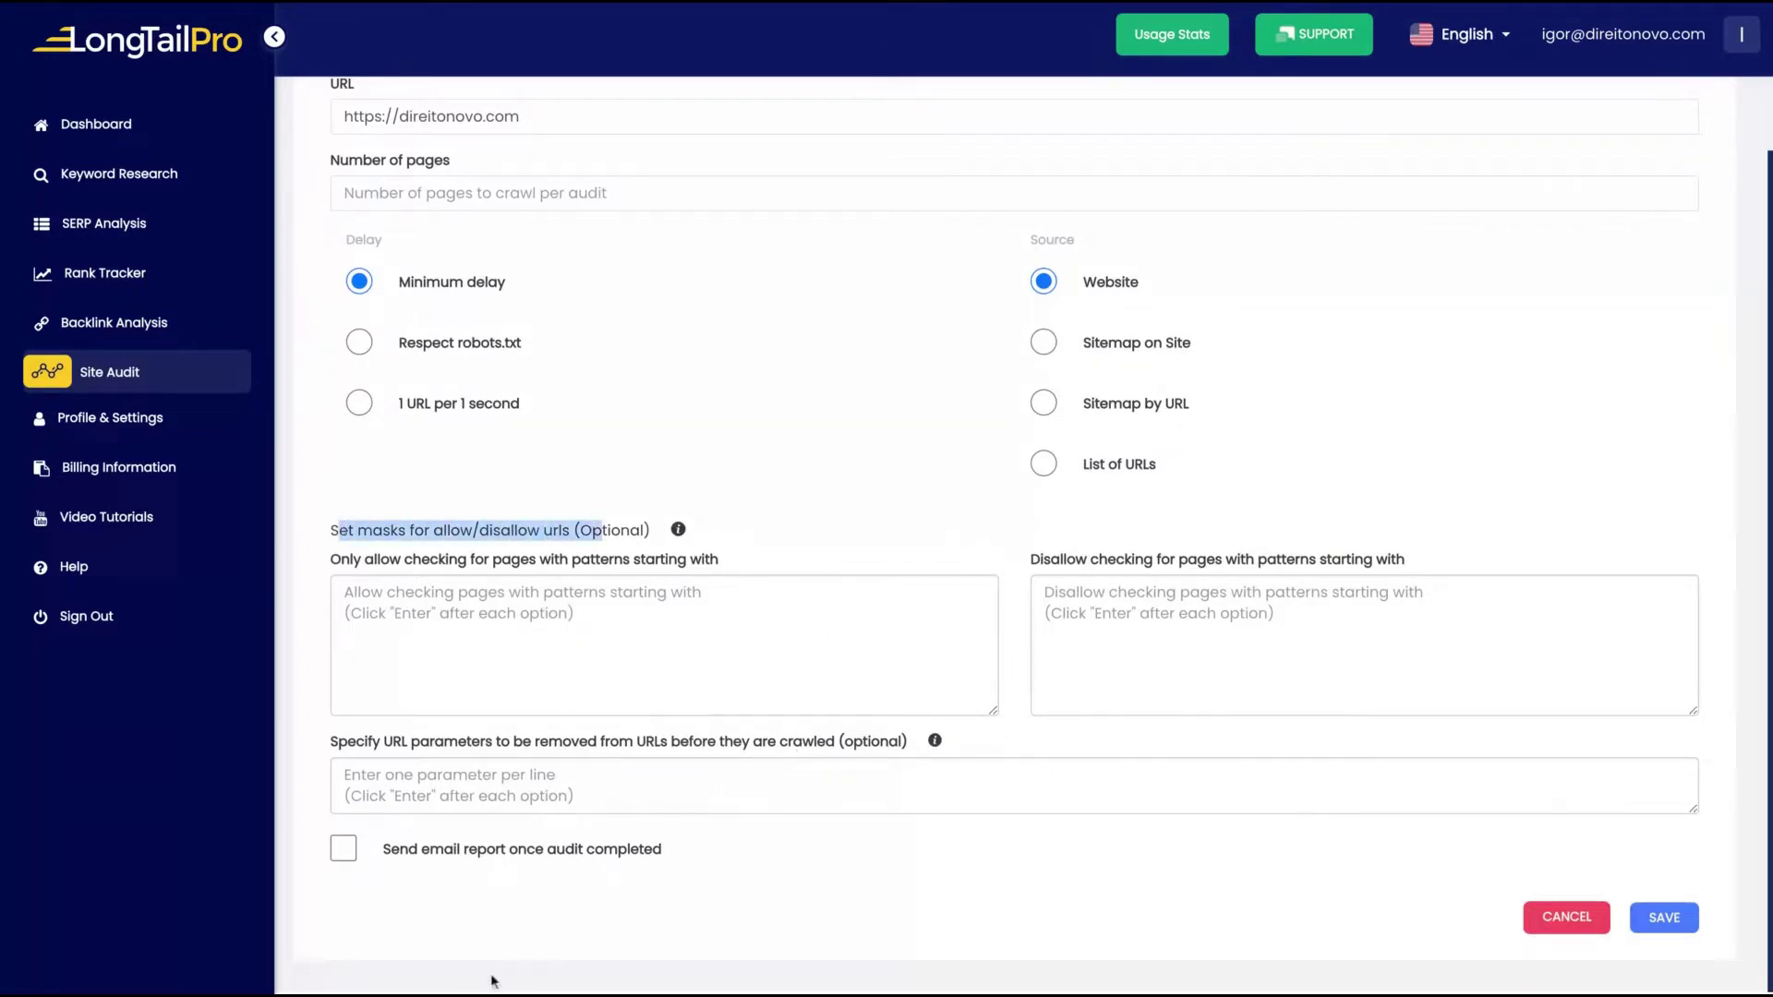
pyautogui.click(344, 851)
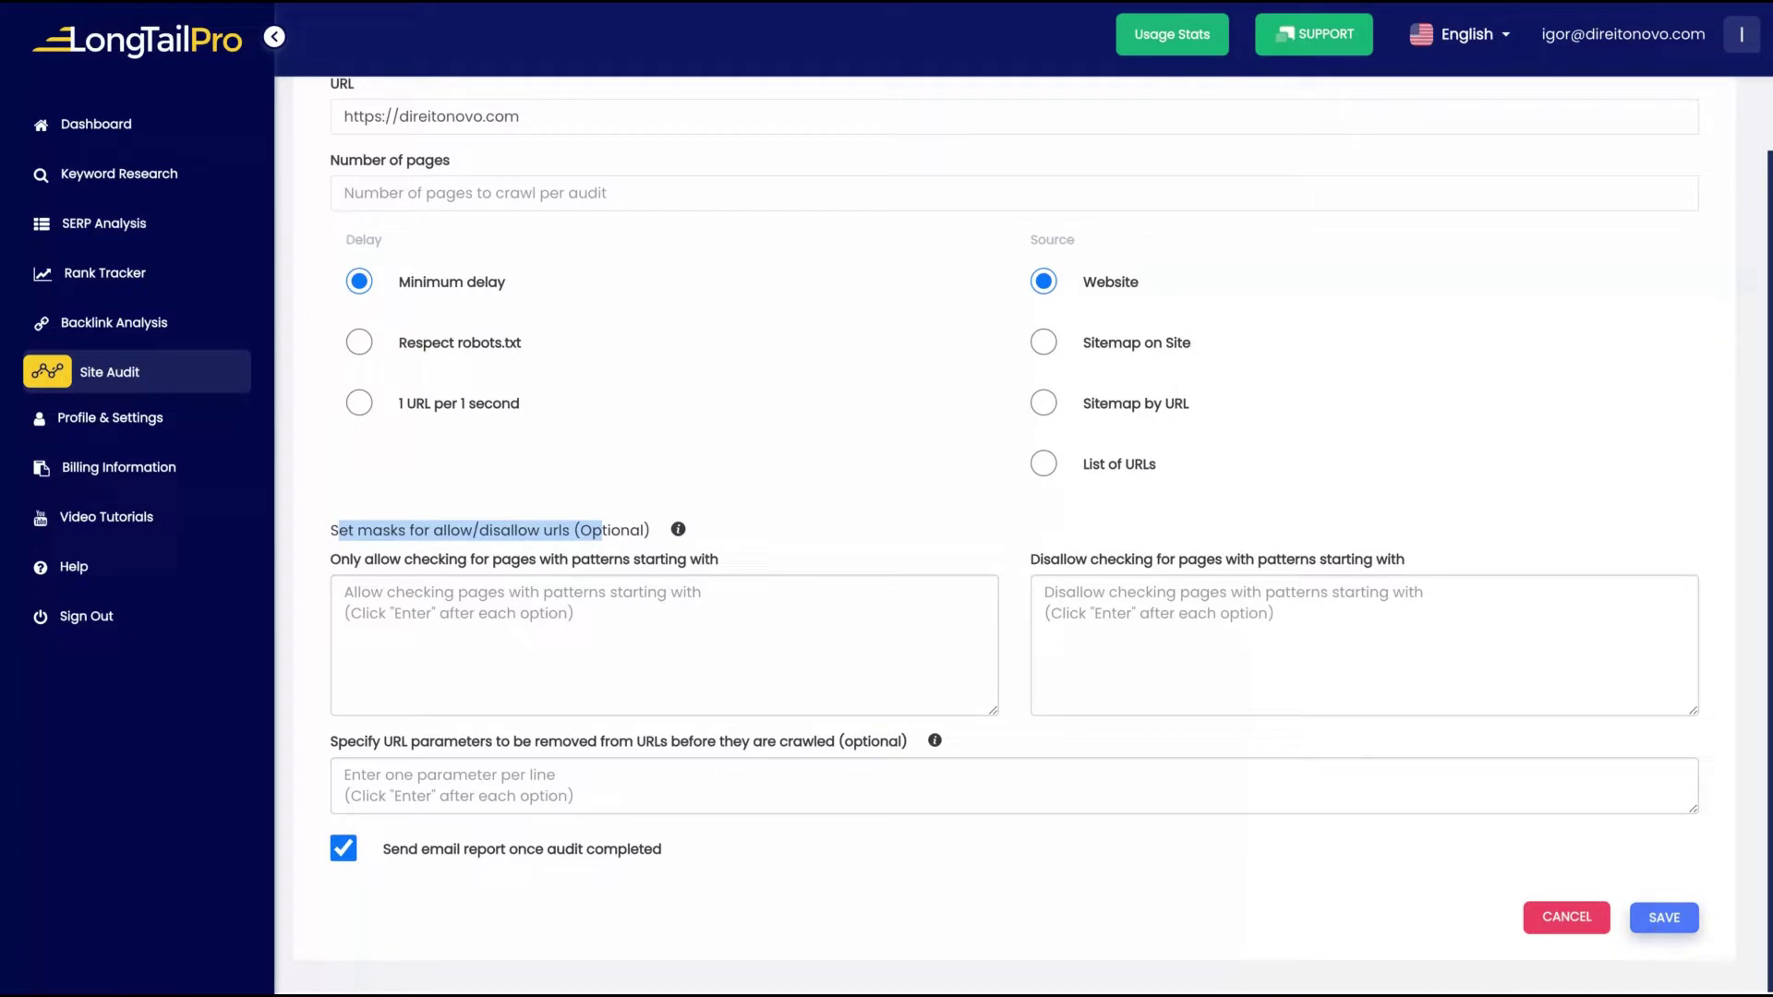
pyautogui.click(1664, 918)
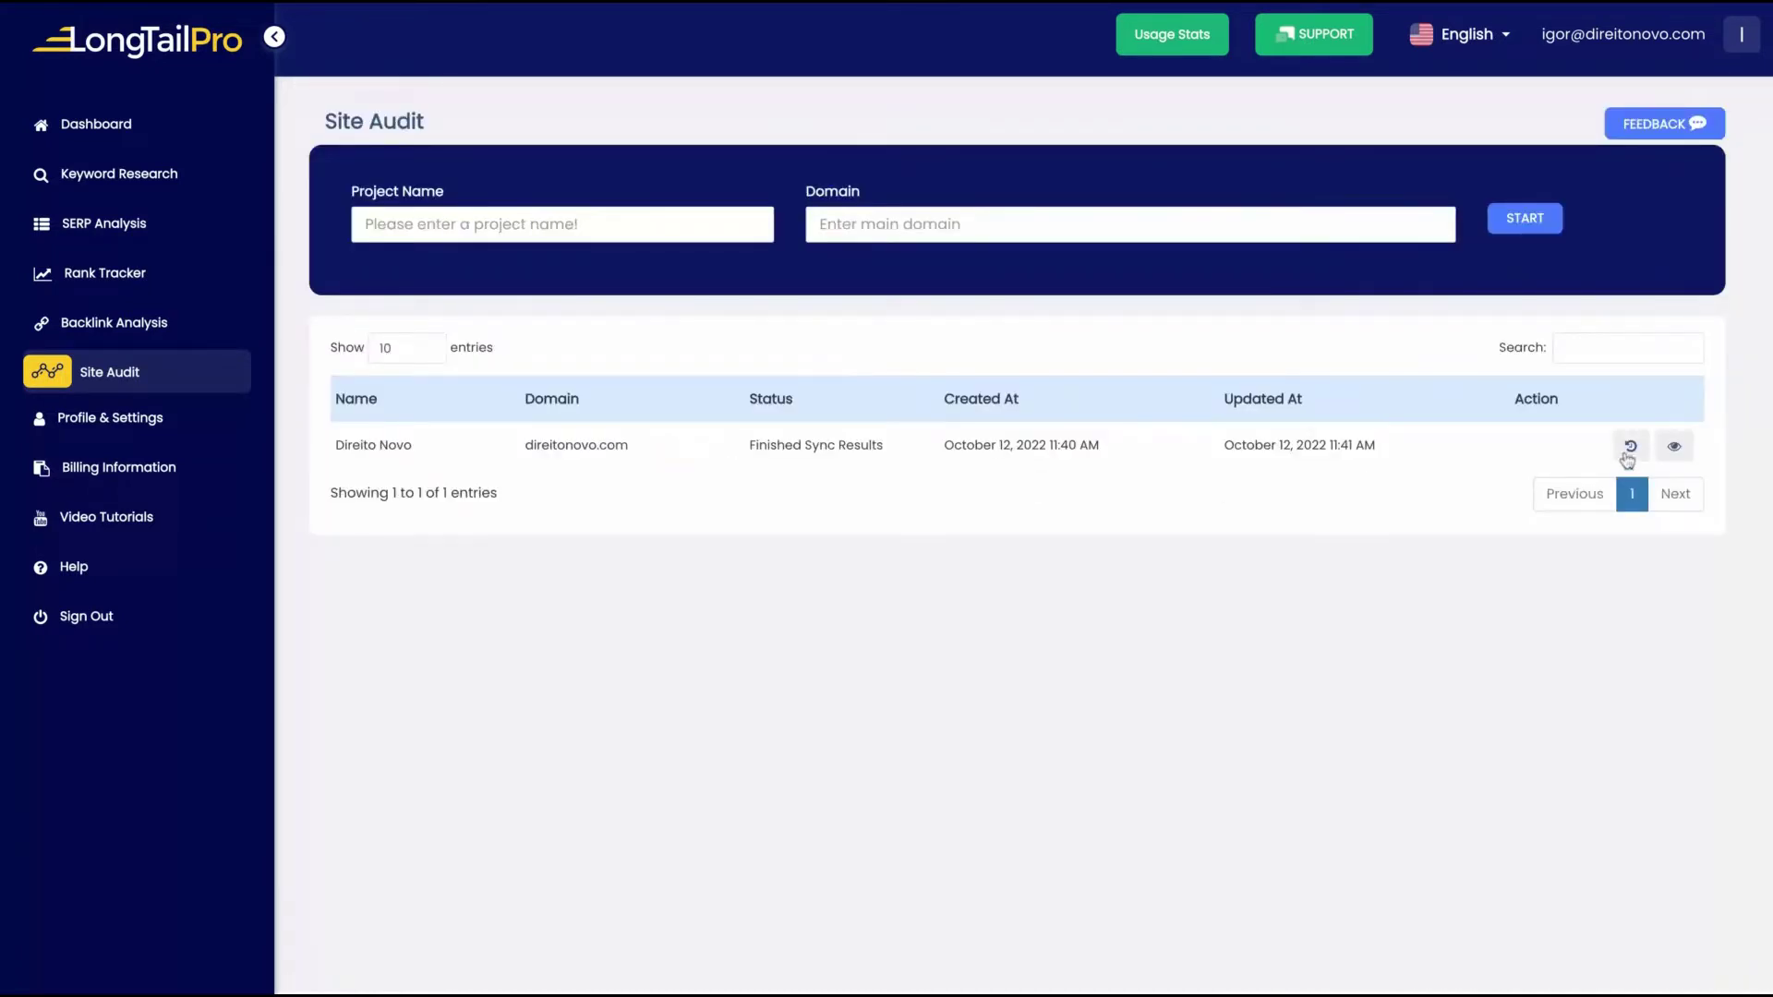
# Open the direitonovo.com audit results and inspect the incorrect certificate name issue pages
pyautogui.click(1672, 456)
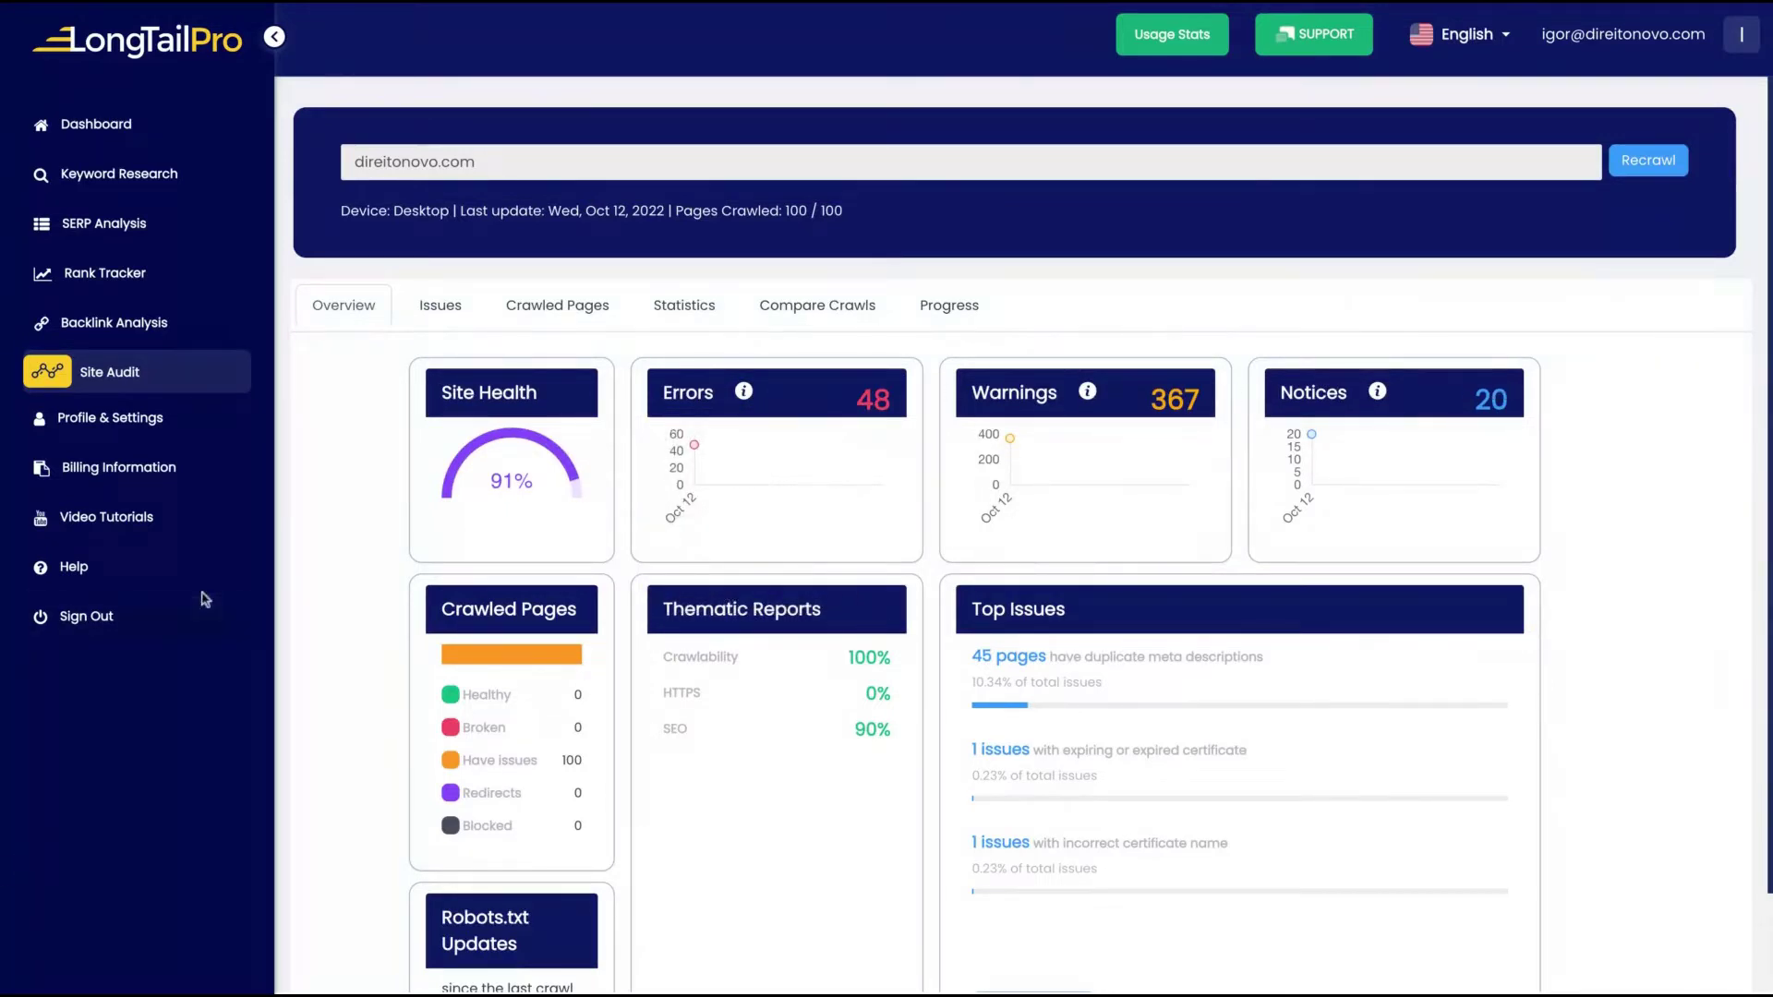
pyautogui.scroll(-1, 434, 427)
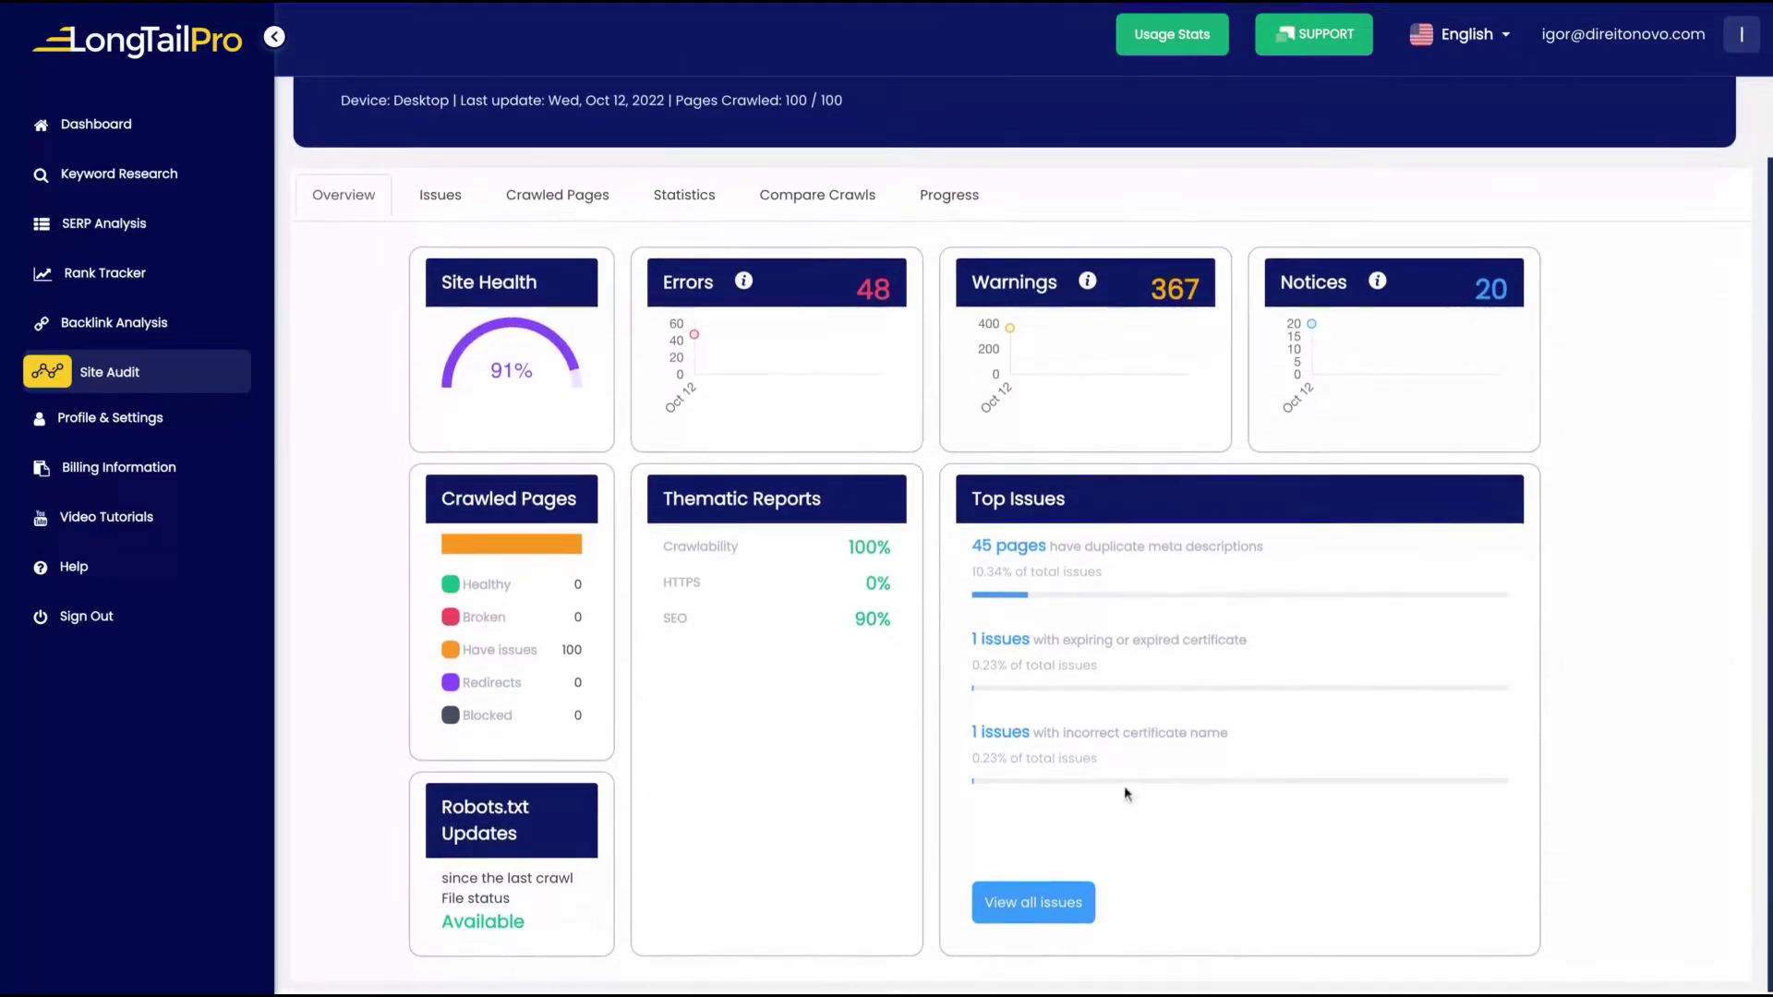
pyautogui.click(1036, 905)
pyautogui.click(340, 486)
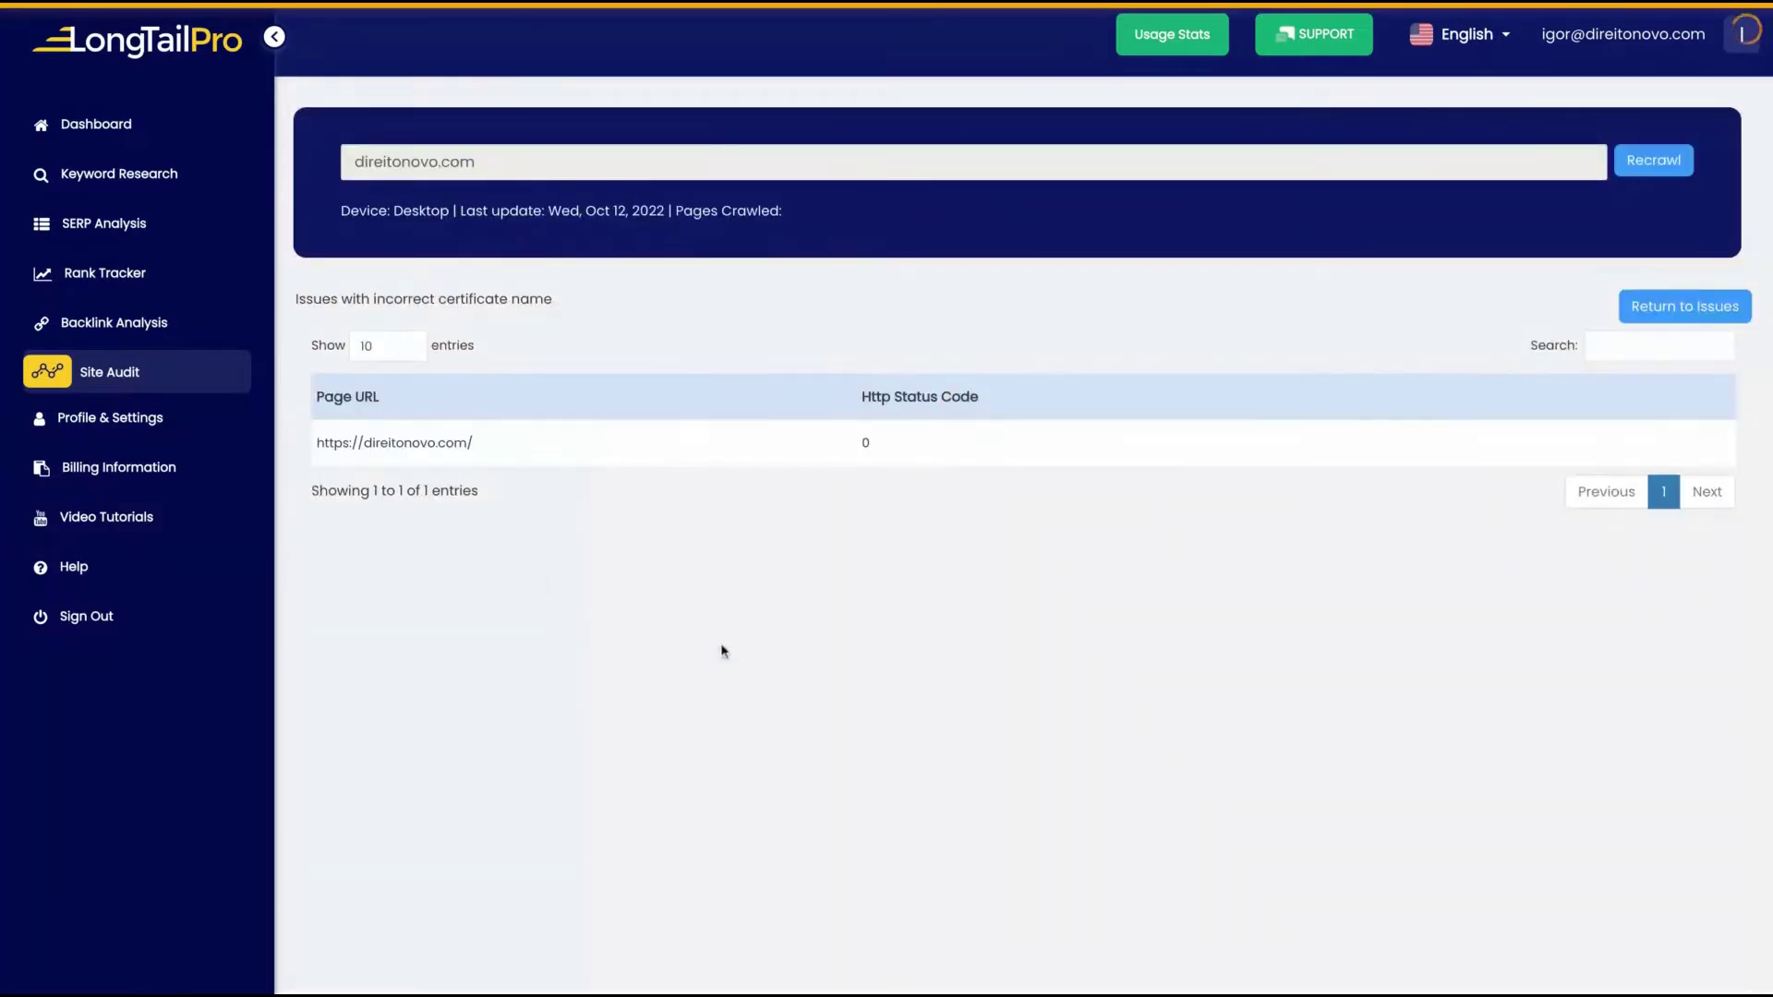
pyautogui.hotkey('alt', 'Left')
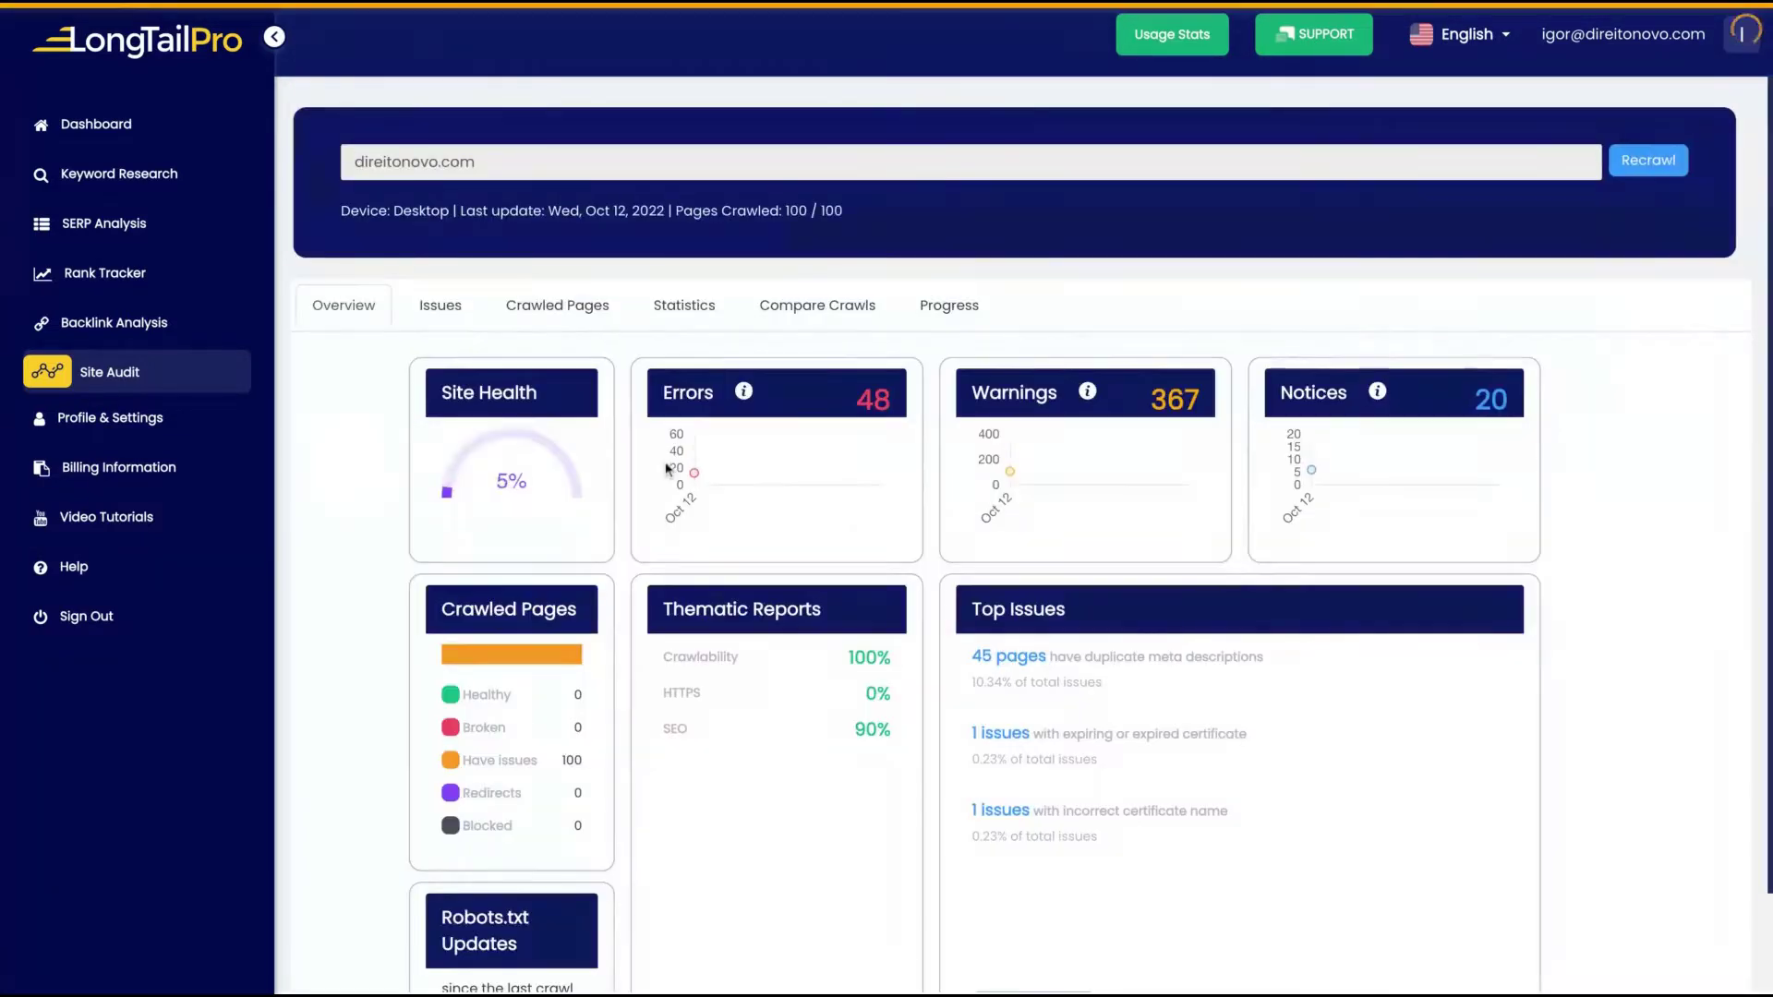
# Review the duplicate meta descriptions pages from the issue list, then the crawl statistics
pyautogui.click(440, 305)
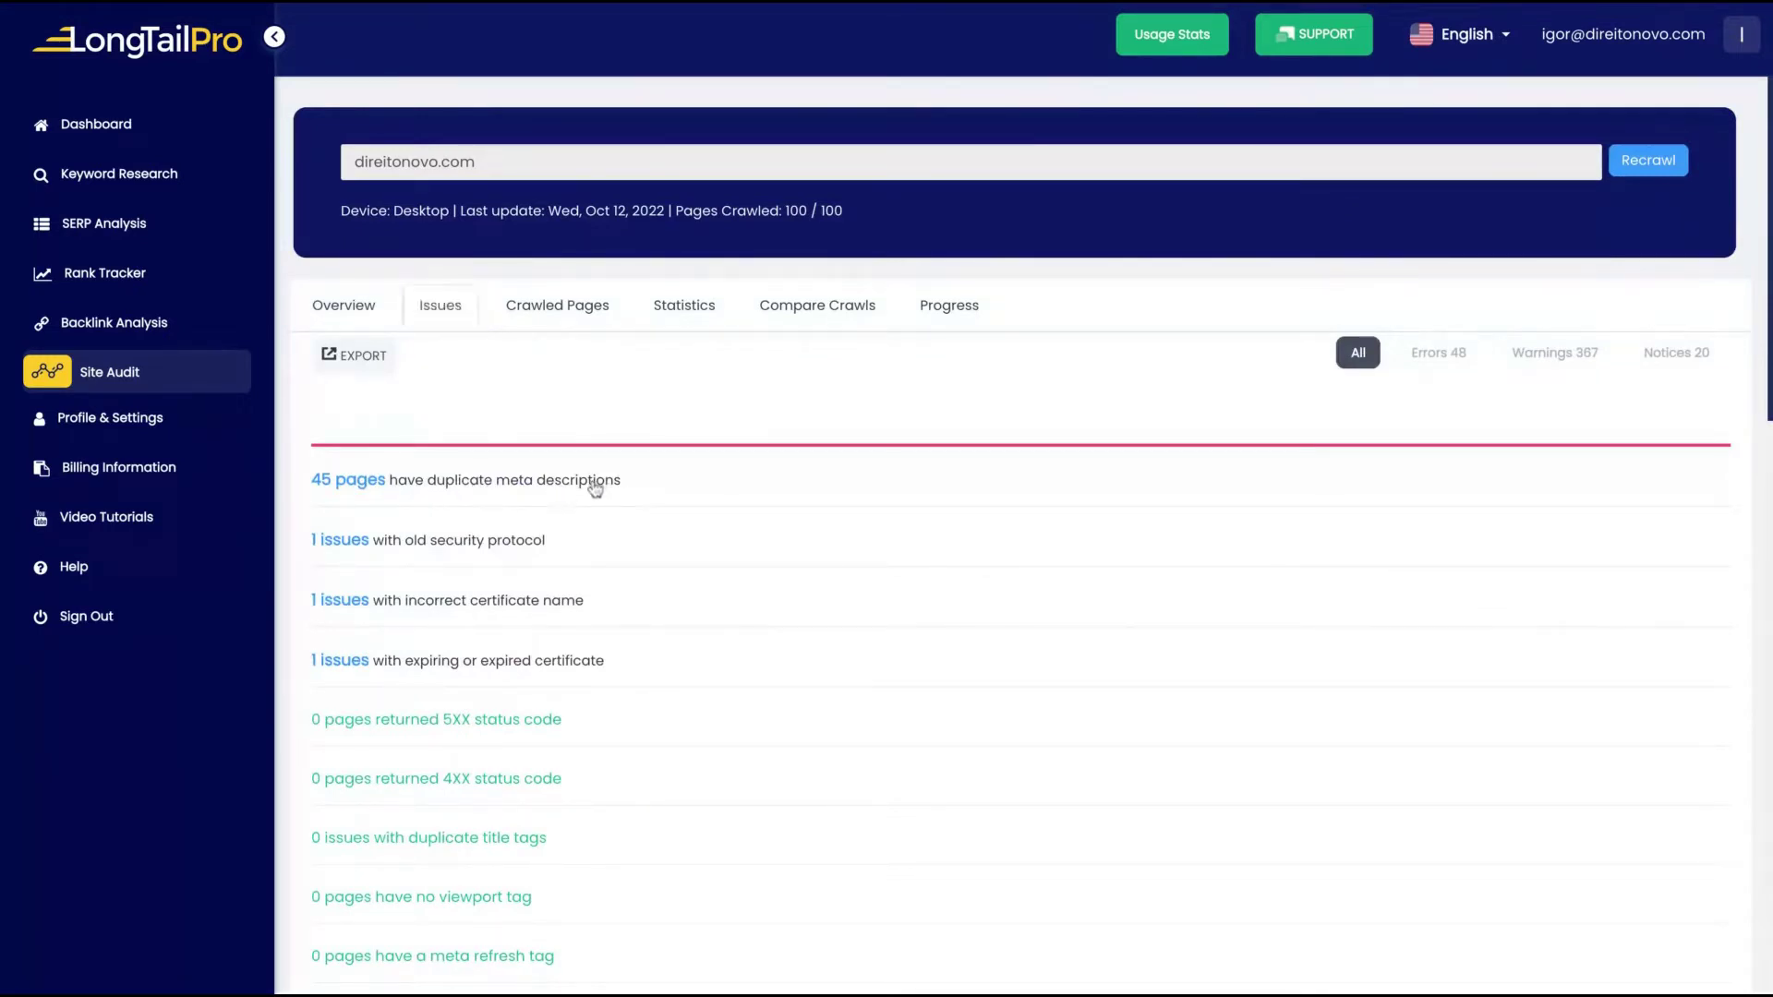
pyautogui.click(596, 489)
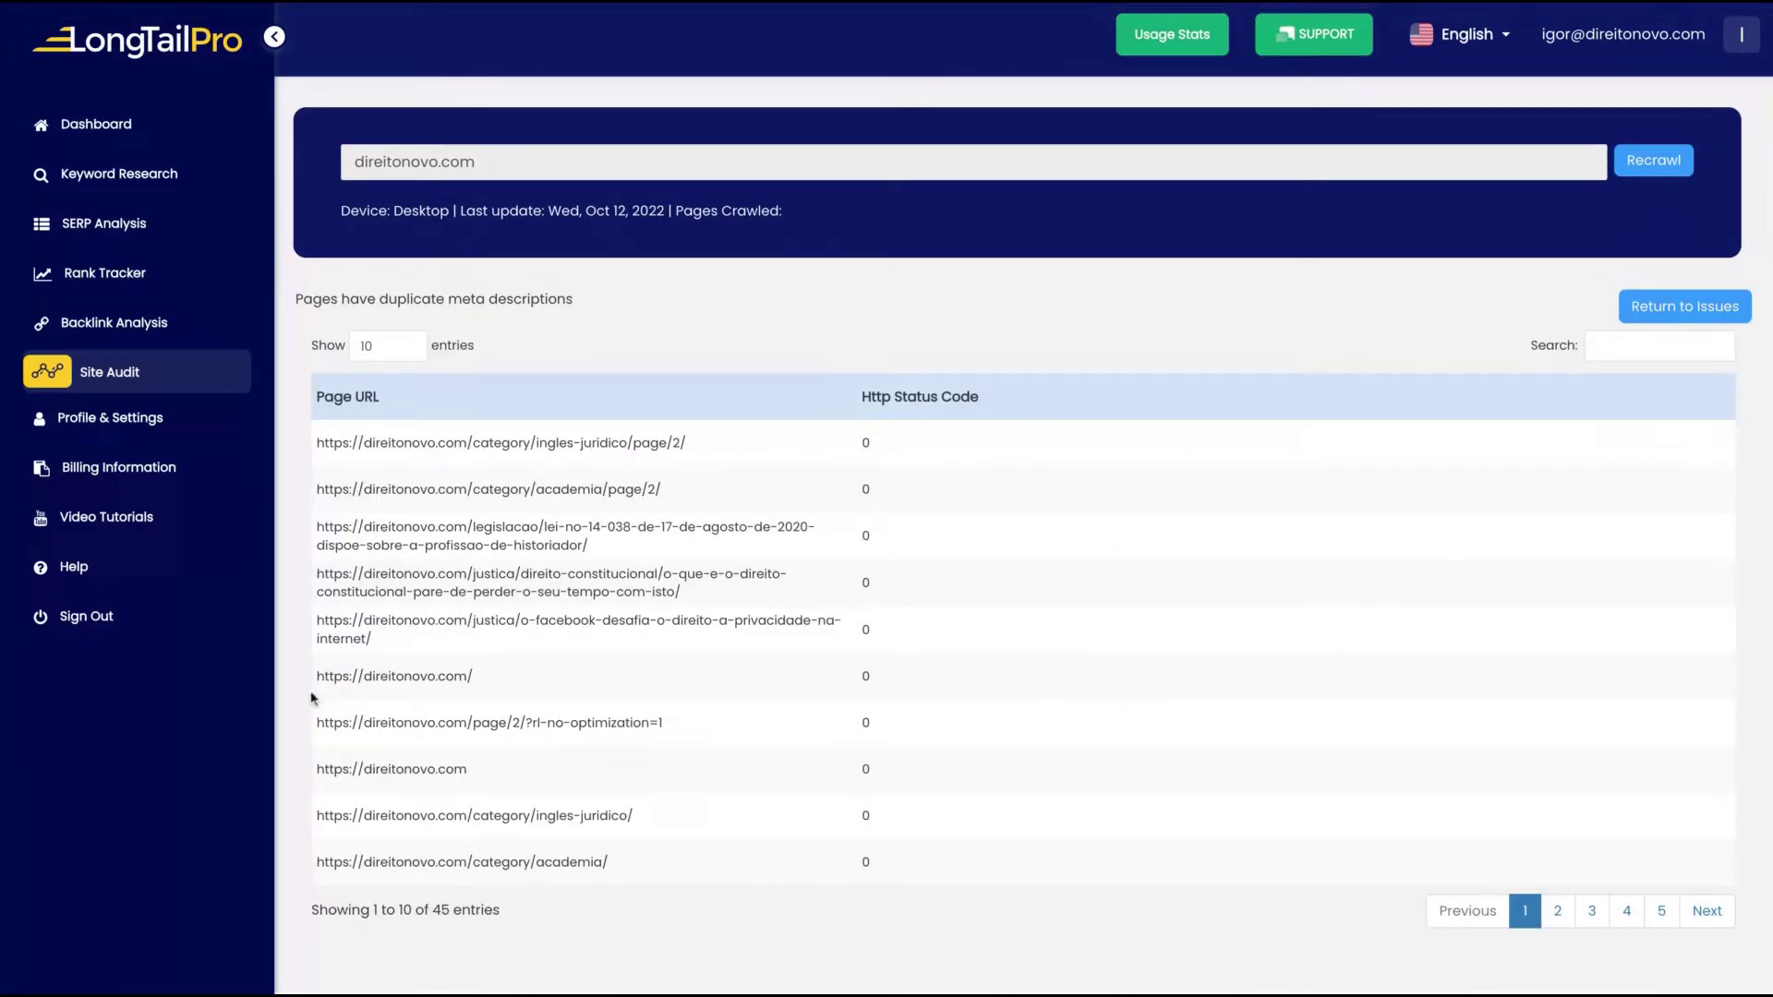
pyautogui.click(22, 7)
pyautogui.click(687, 311)
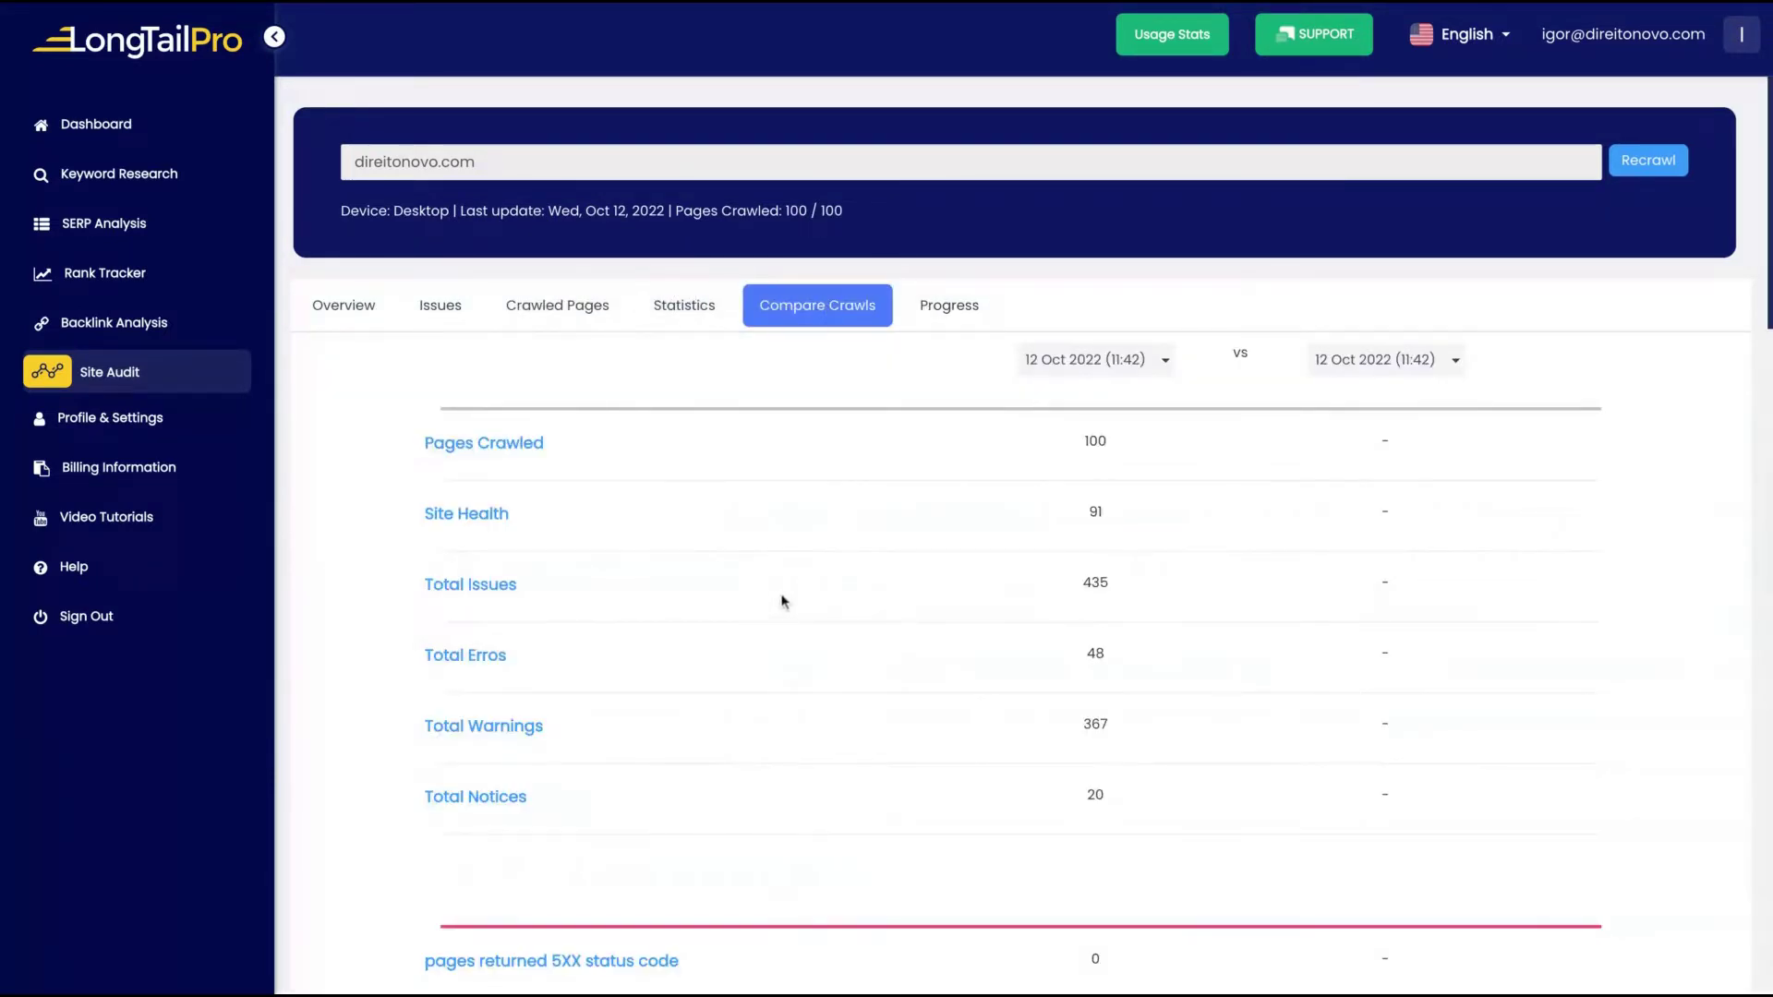
pyautogui.scroll(-3, 536, 587)
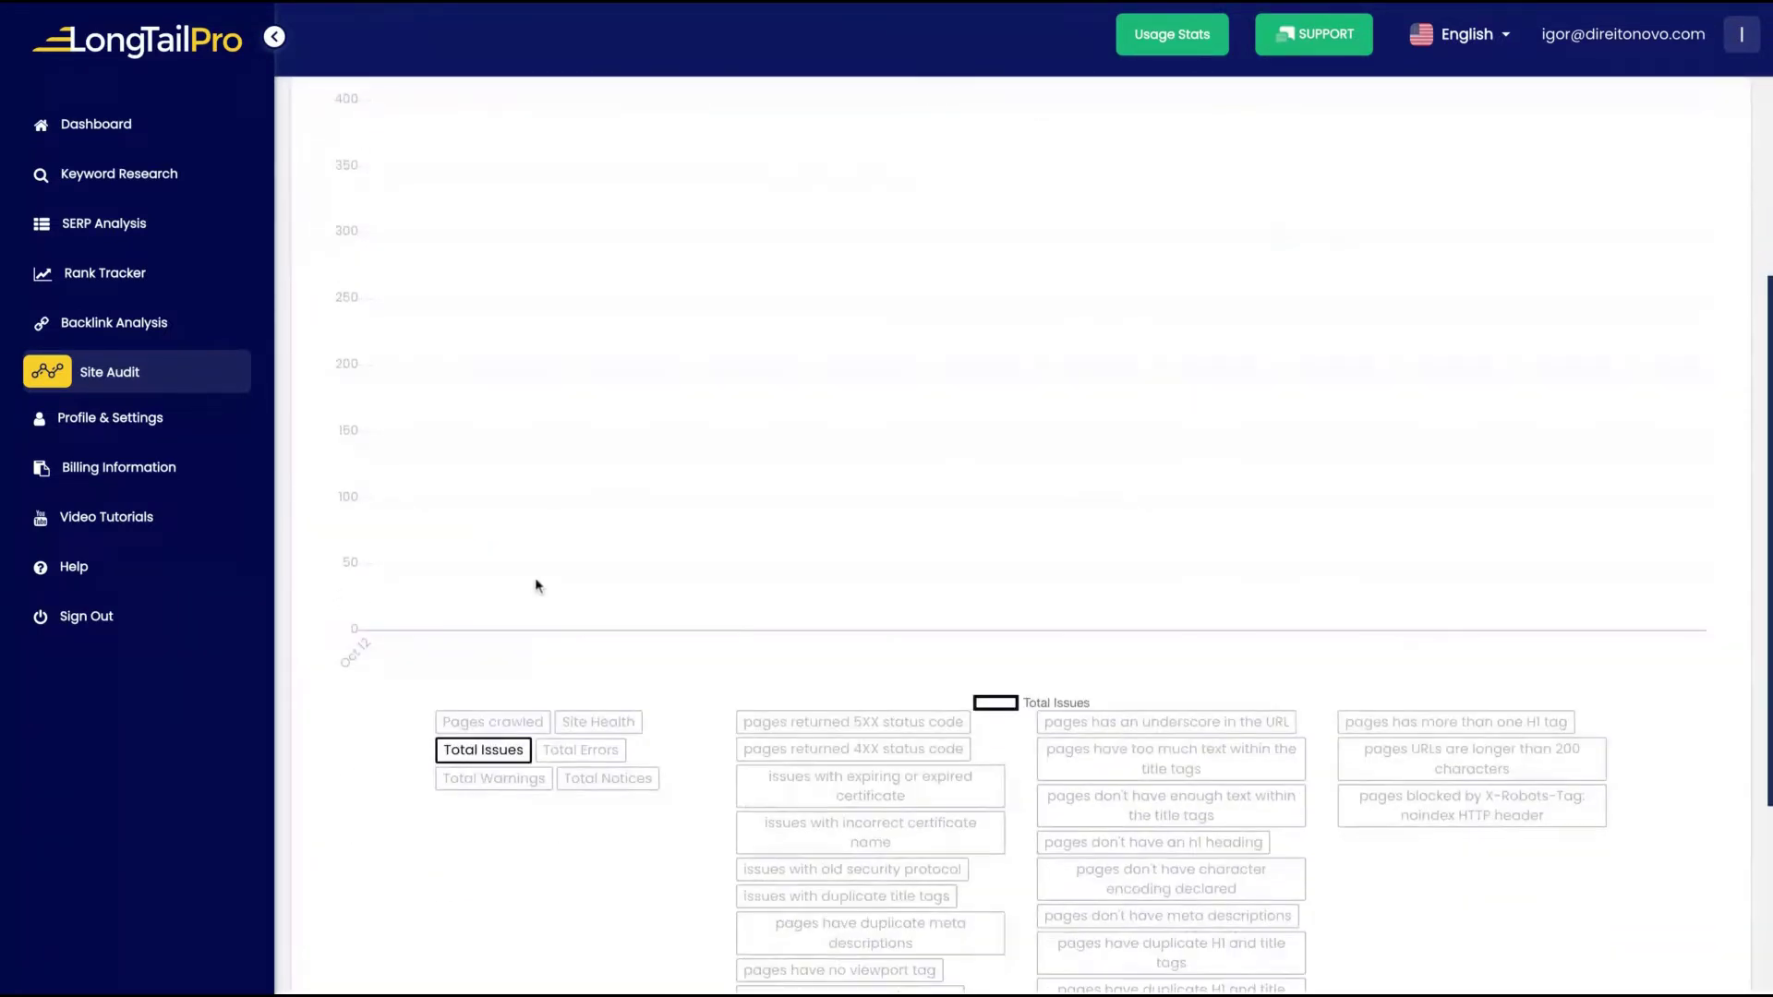
pyautogui.scroll(5, 566, 466)
pyautogui.click(348, 296)
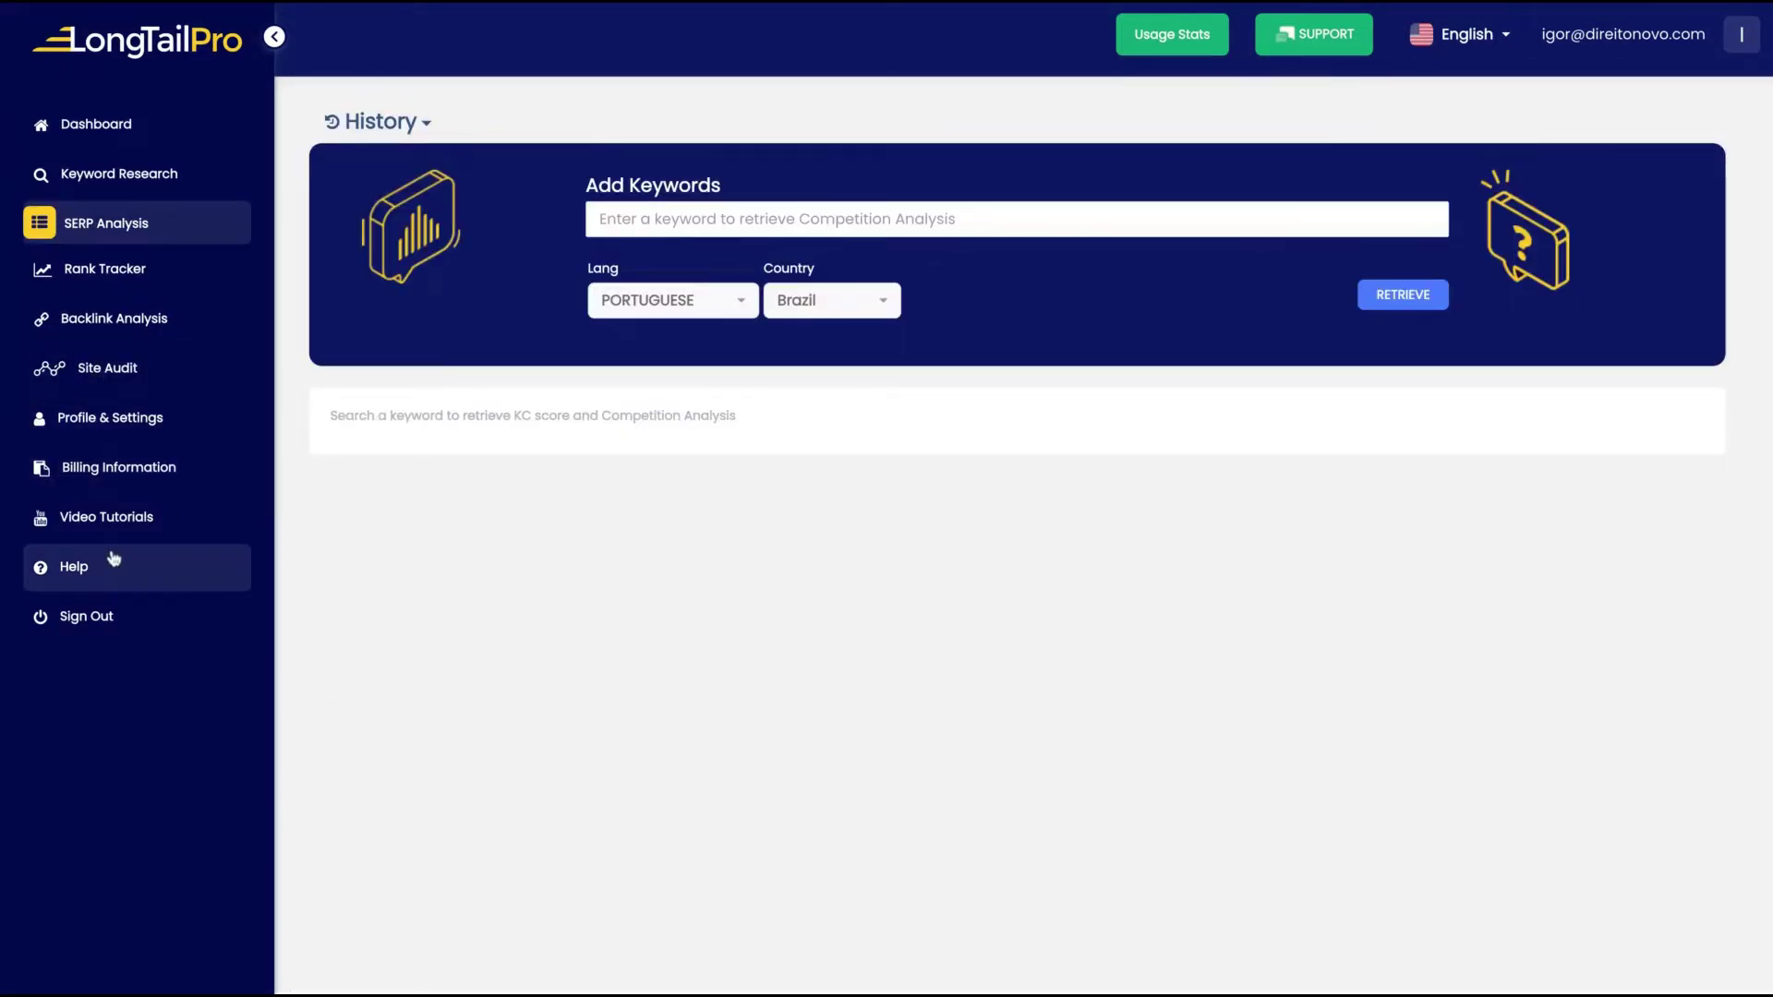
pyautogui.click(114, 386)
pyautogui.click(117, 334)
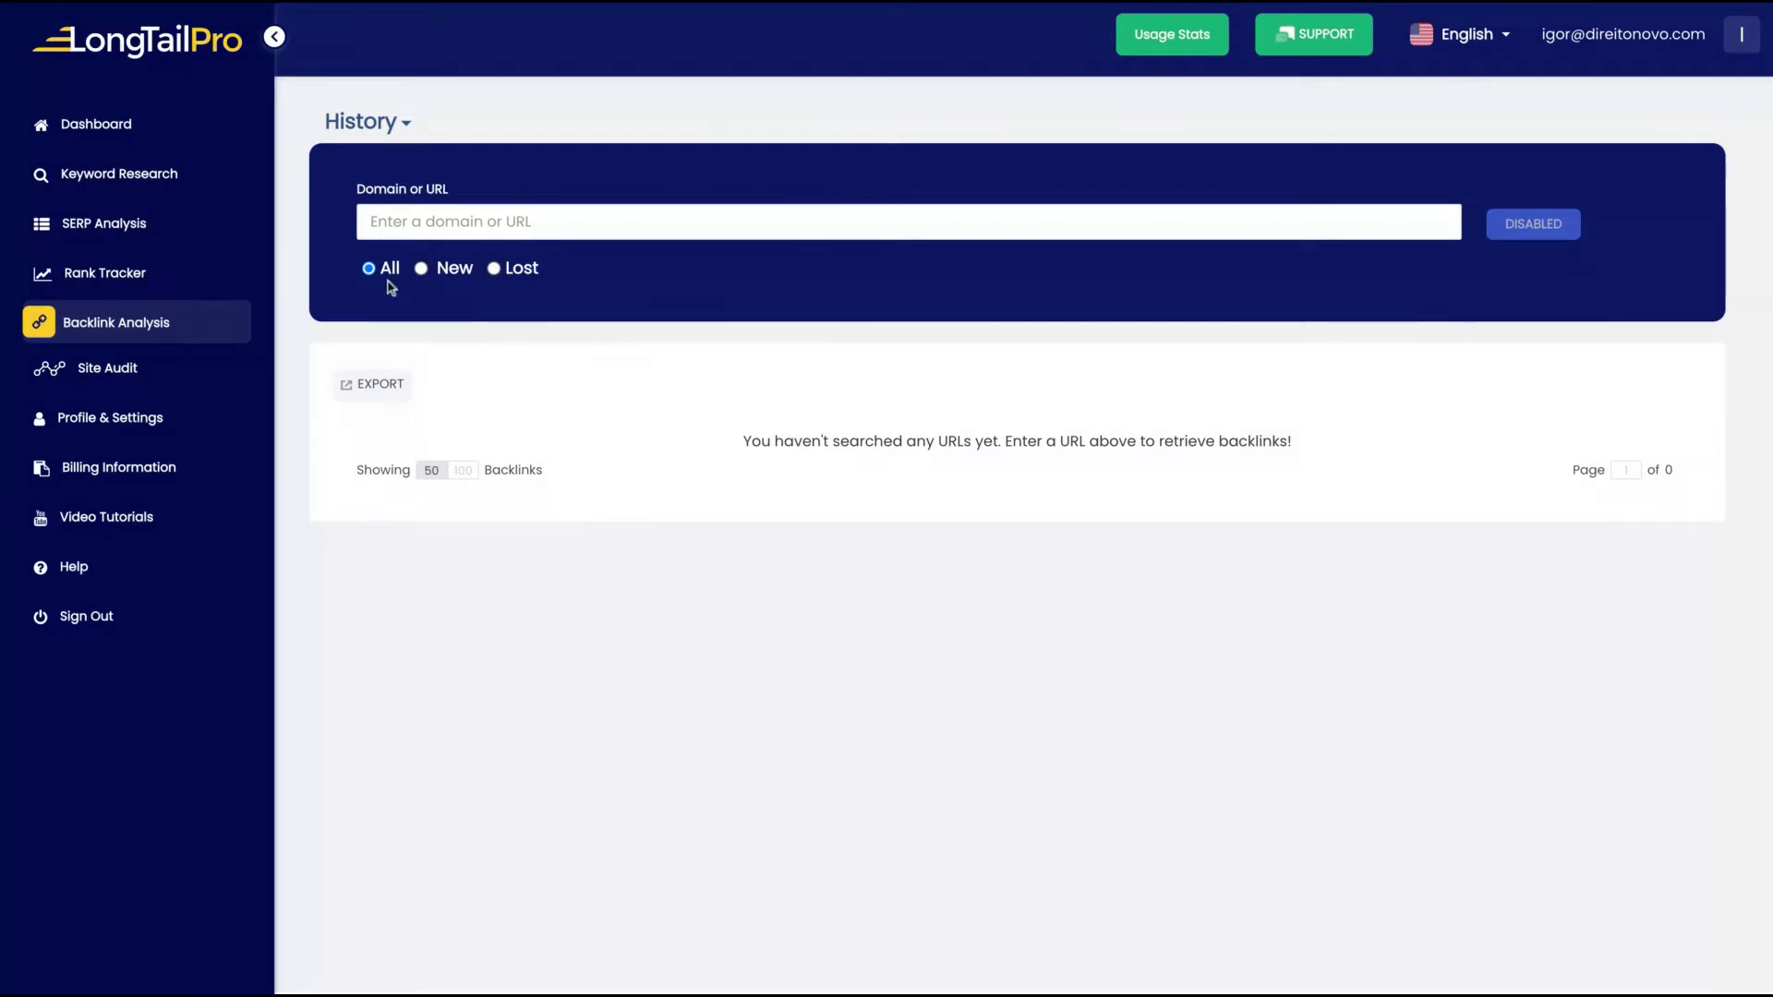
pyautogui.click(665, 226)
pyautogui.write('https://direitonovo.com')
pyautogui.hotkey('ctrl', 'a')
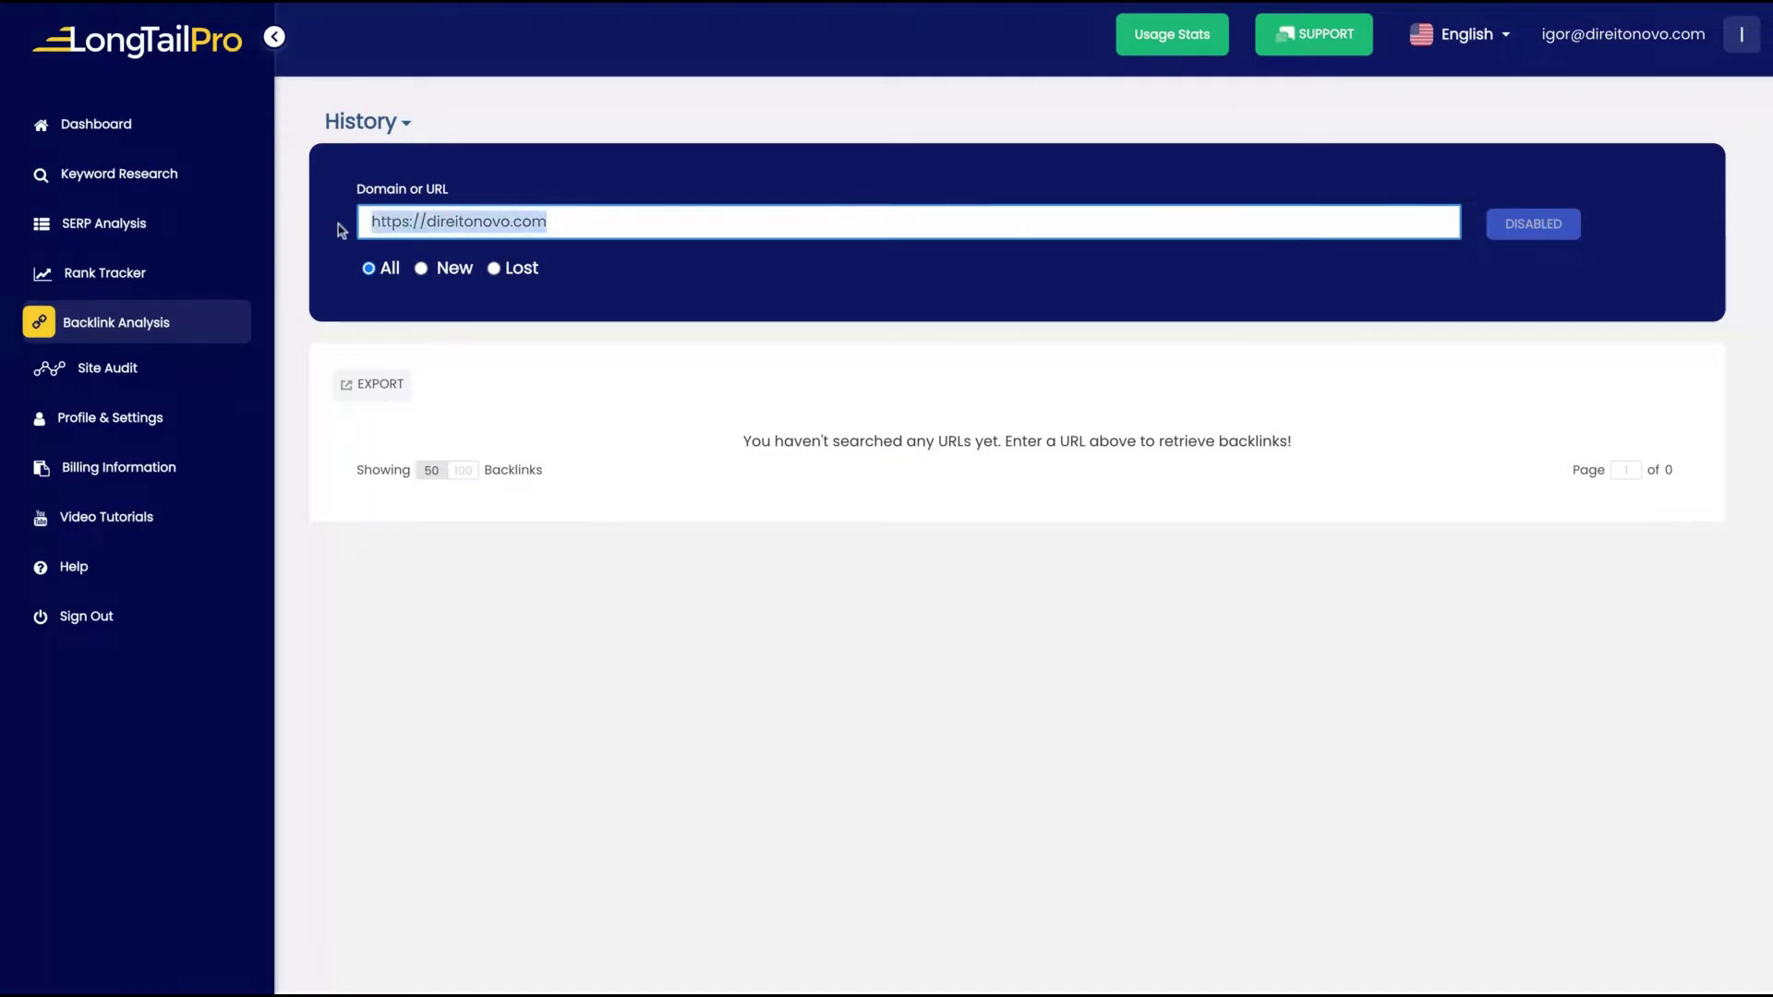
# Cycle through Rank Tracker, Backlink Analysis and Site Audit, ending on the Default project's Rank Tracker
pyautogui.click(157, 273)
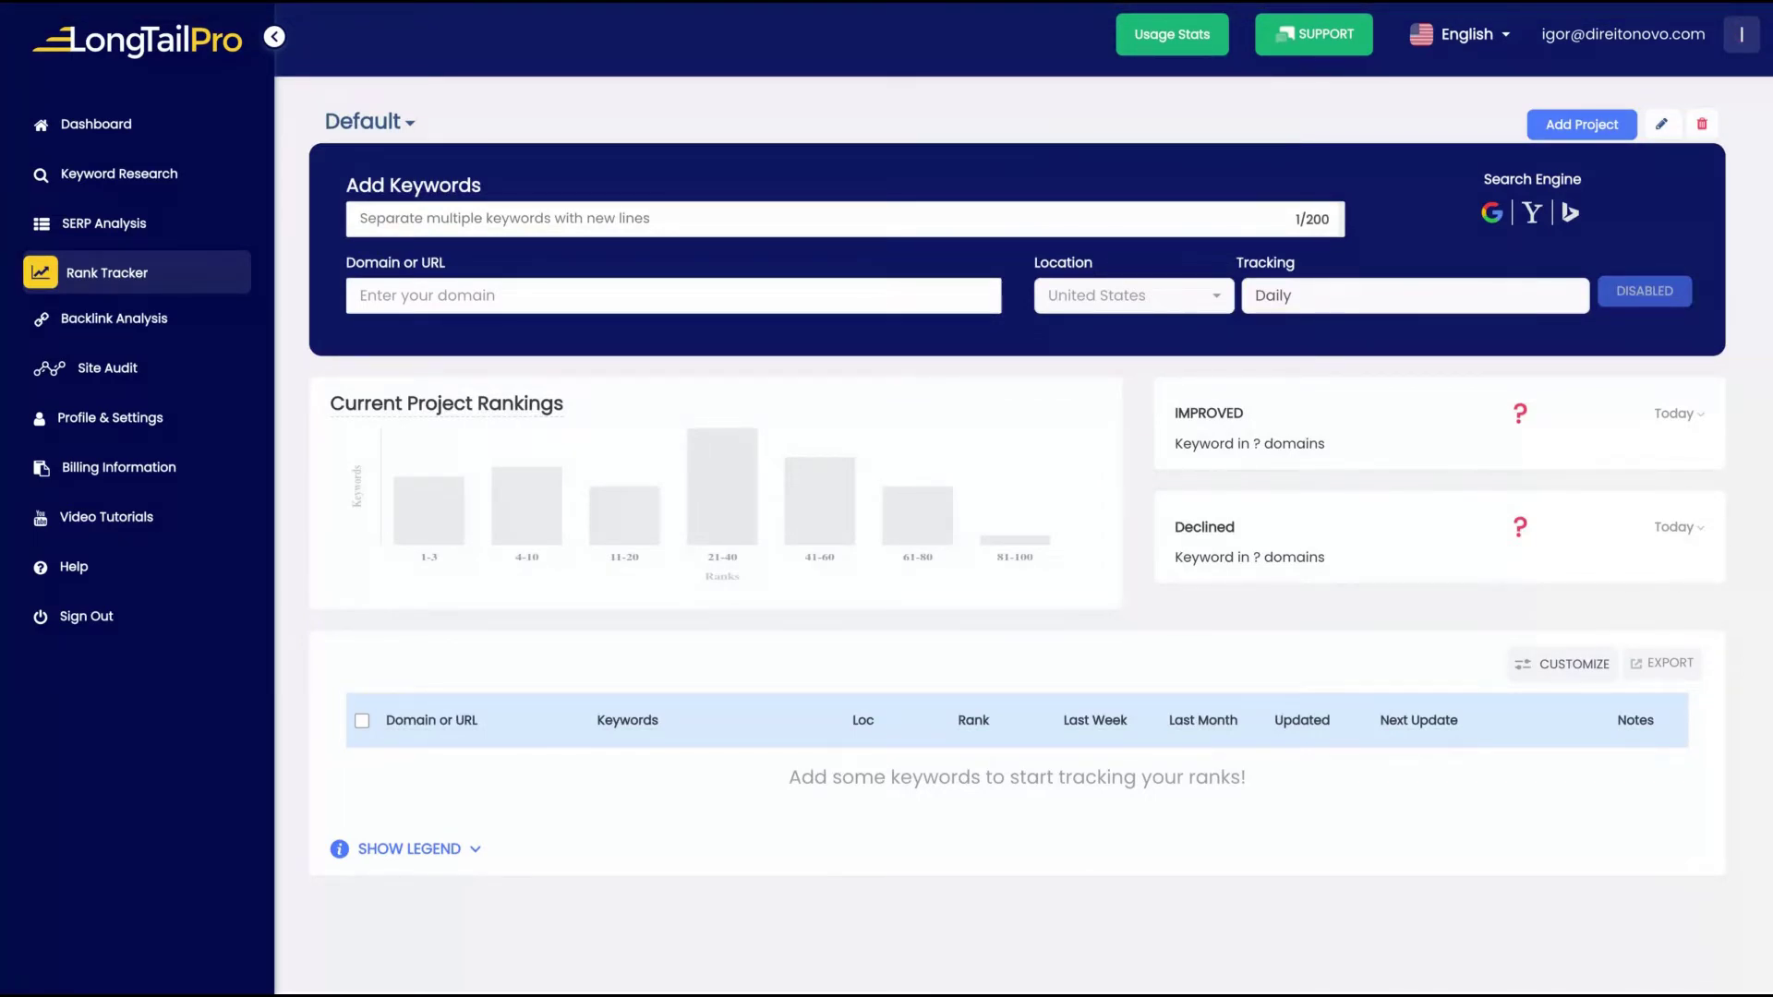
pyautogui.click(118, 316)
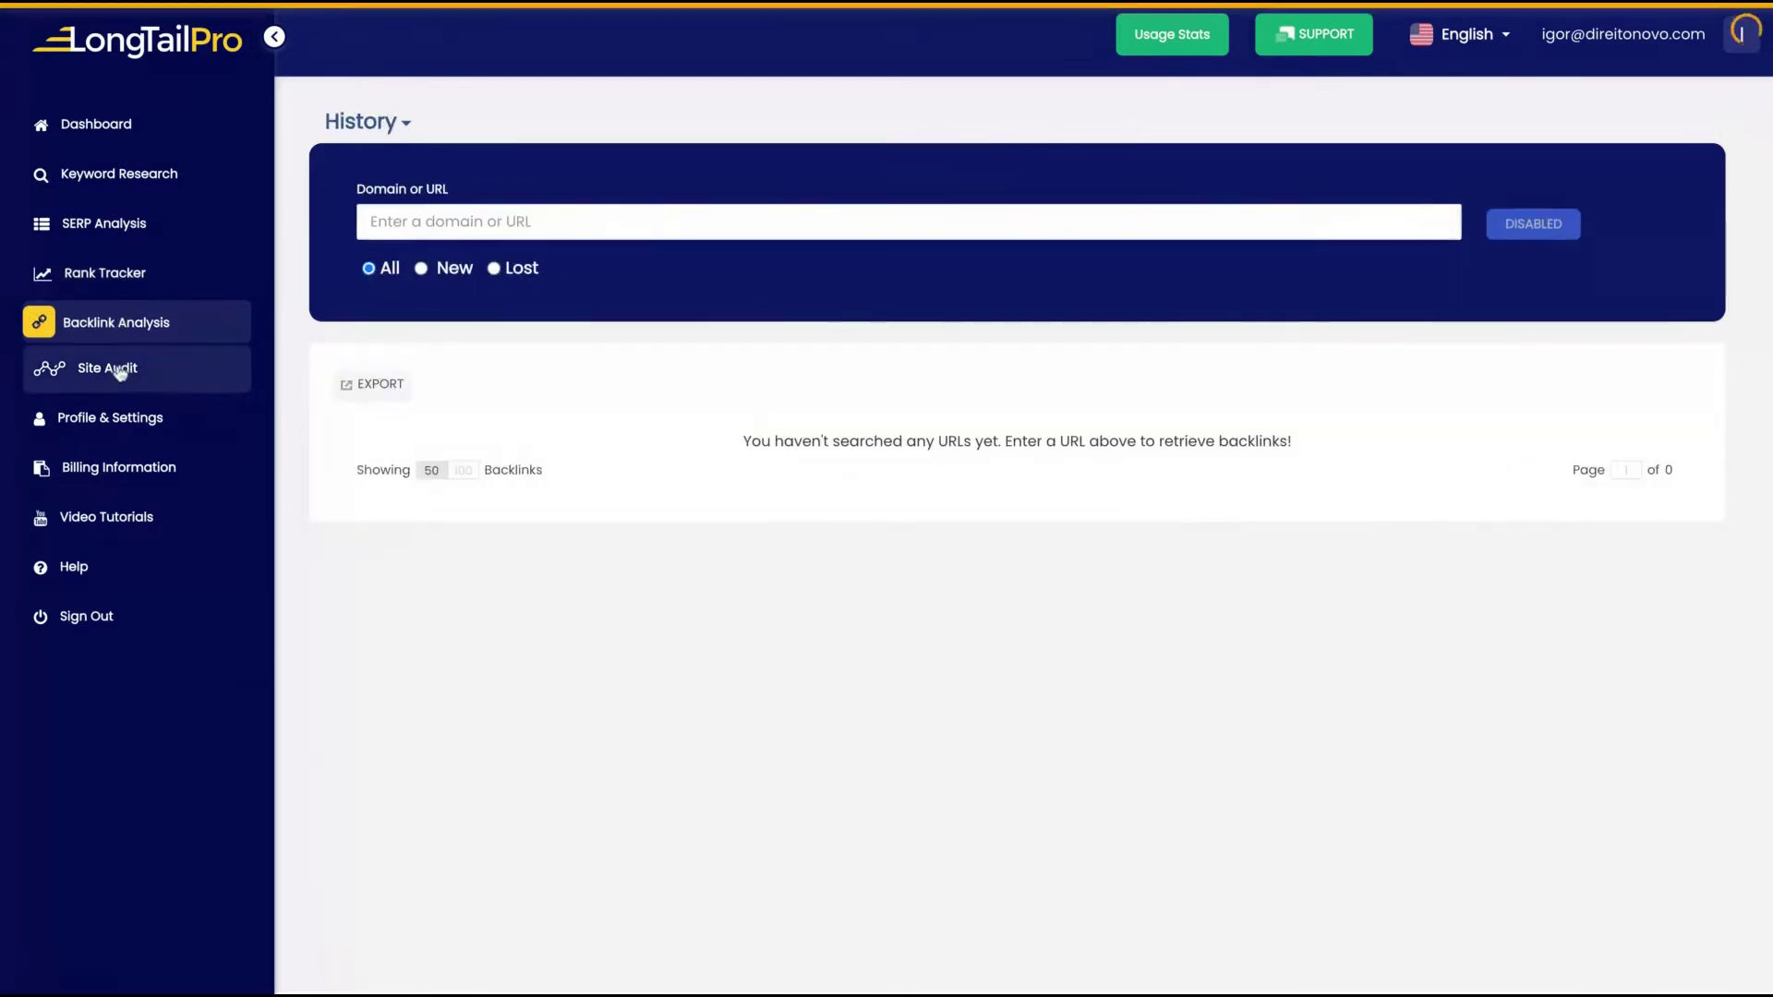
pyautogui.click(118, 370)
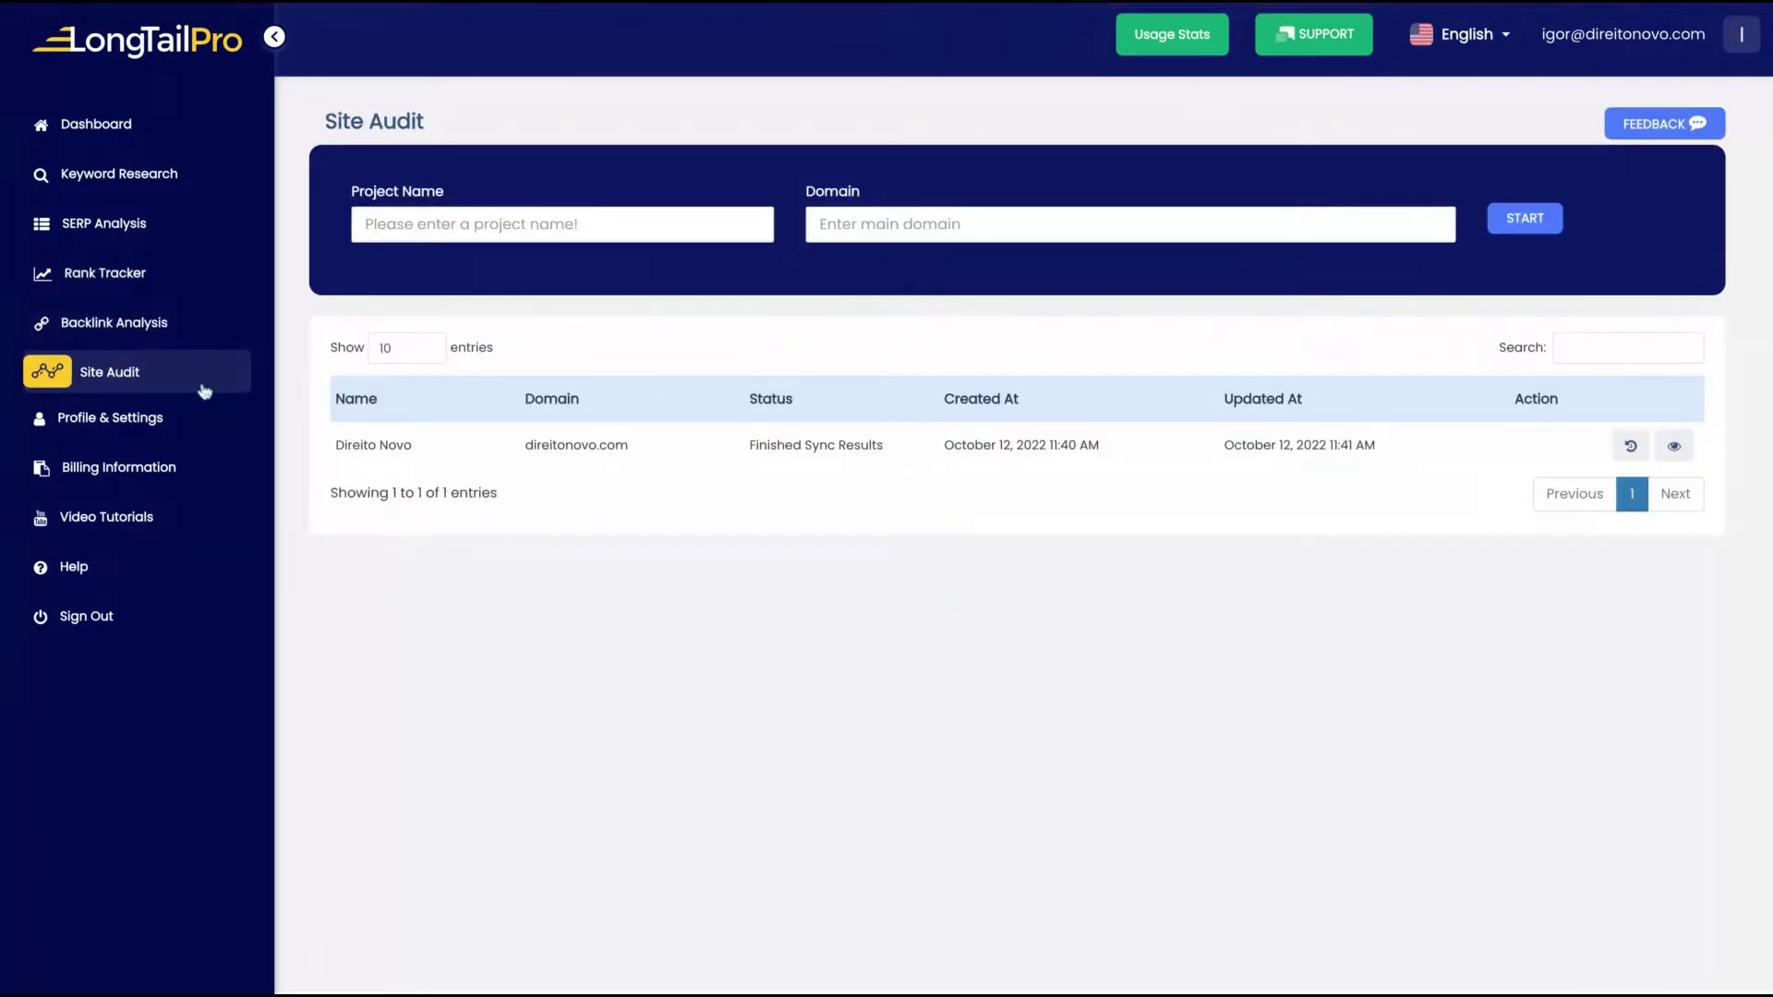
pyautogui.click(152, 325)
pyautogui.click(92, 276)
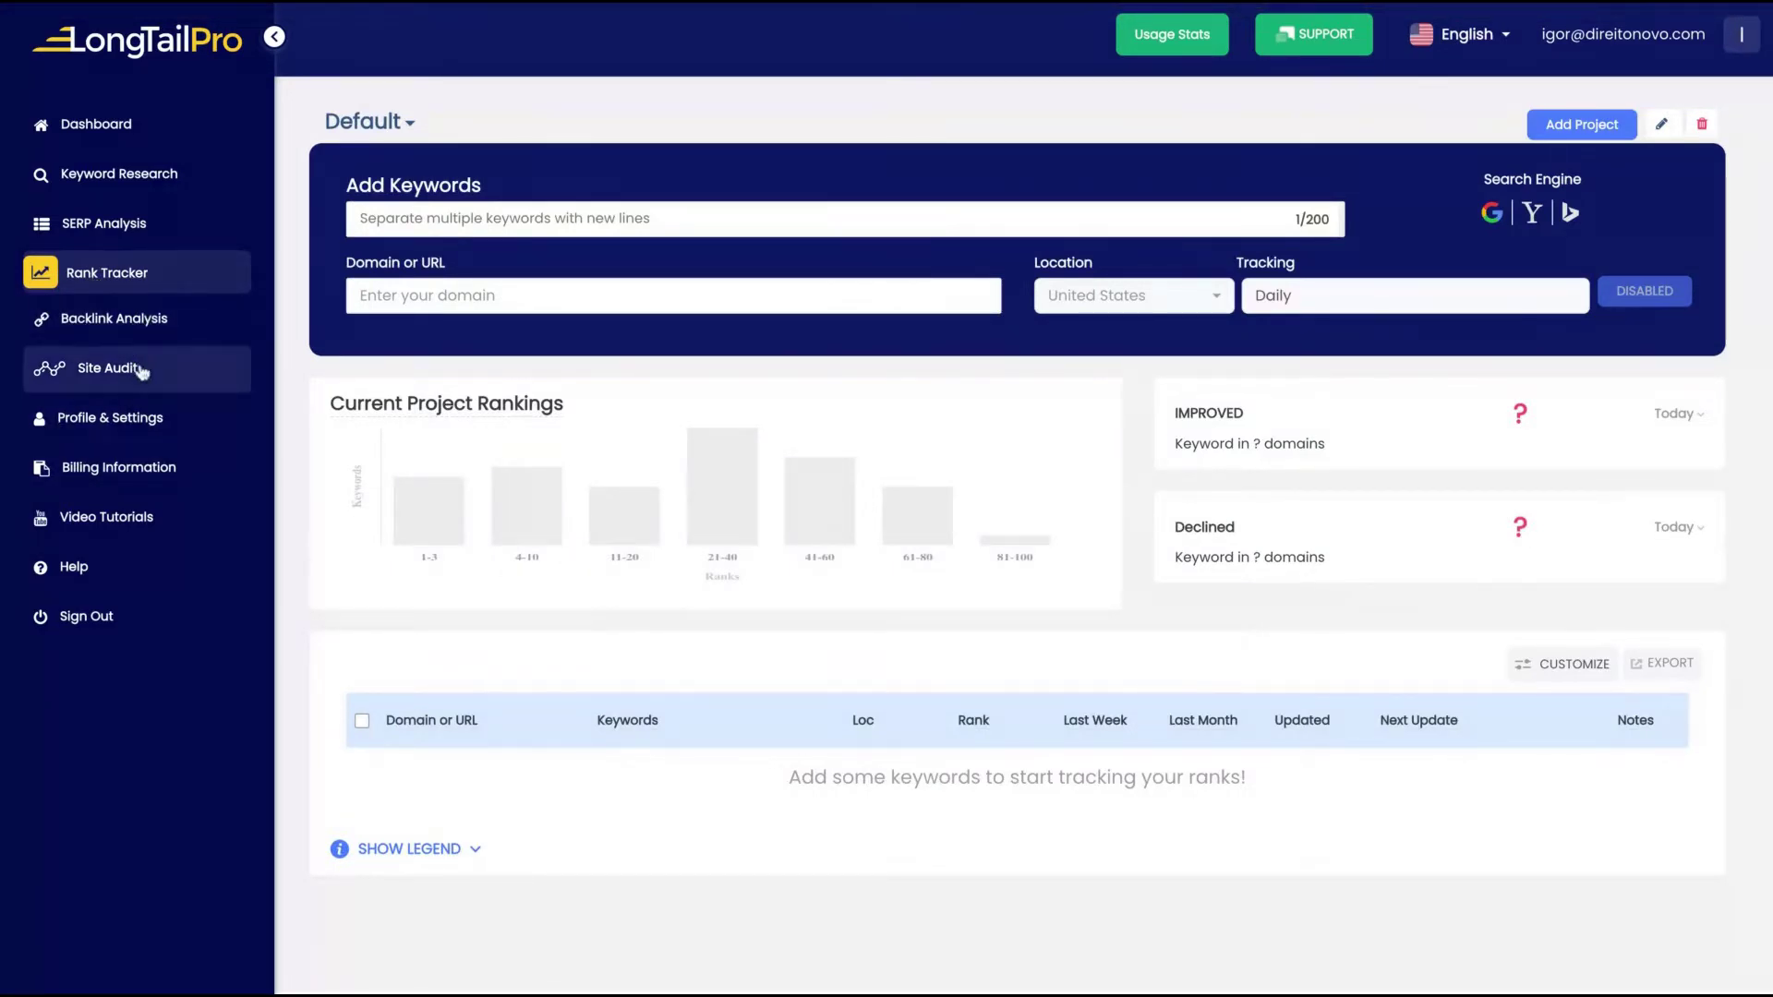
# Go to SERP Analysis and set the search language to English
pyautogui.click(103, 223)
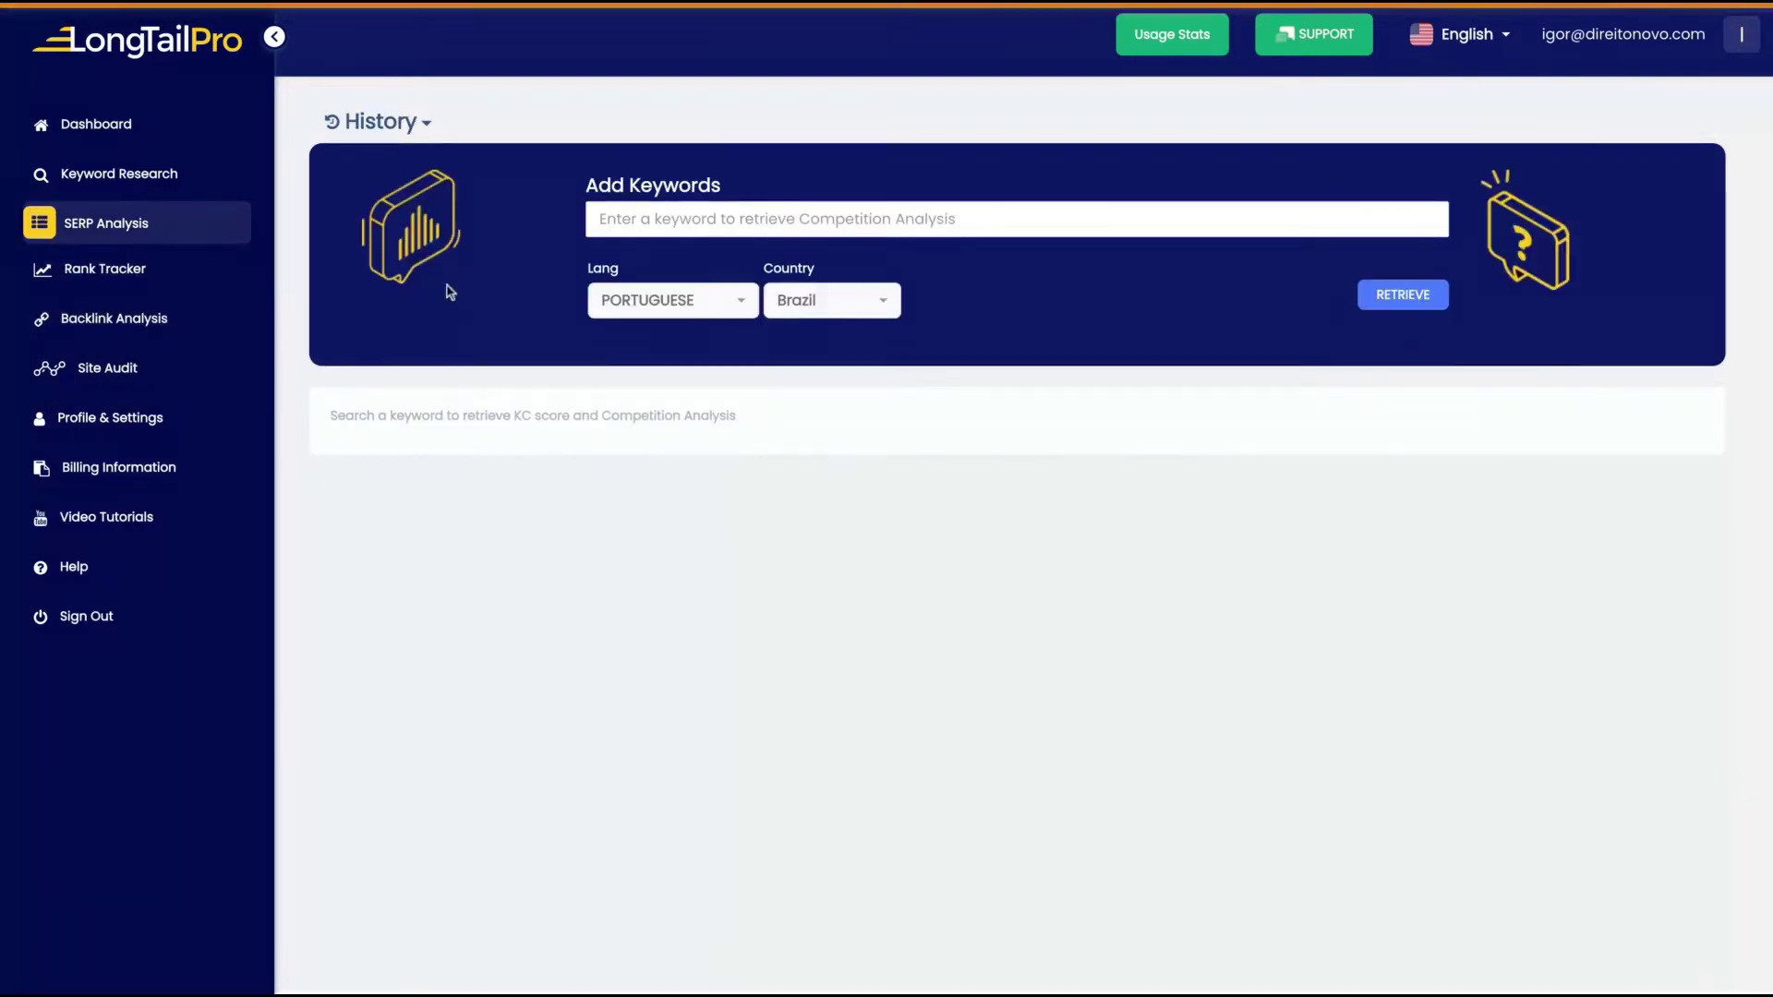
pyautogui.click(713, 303)
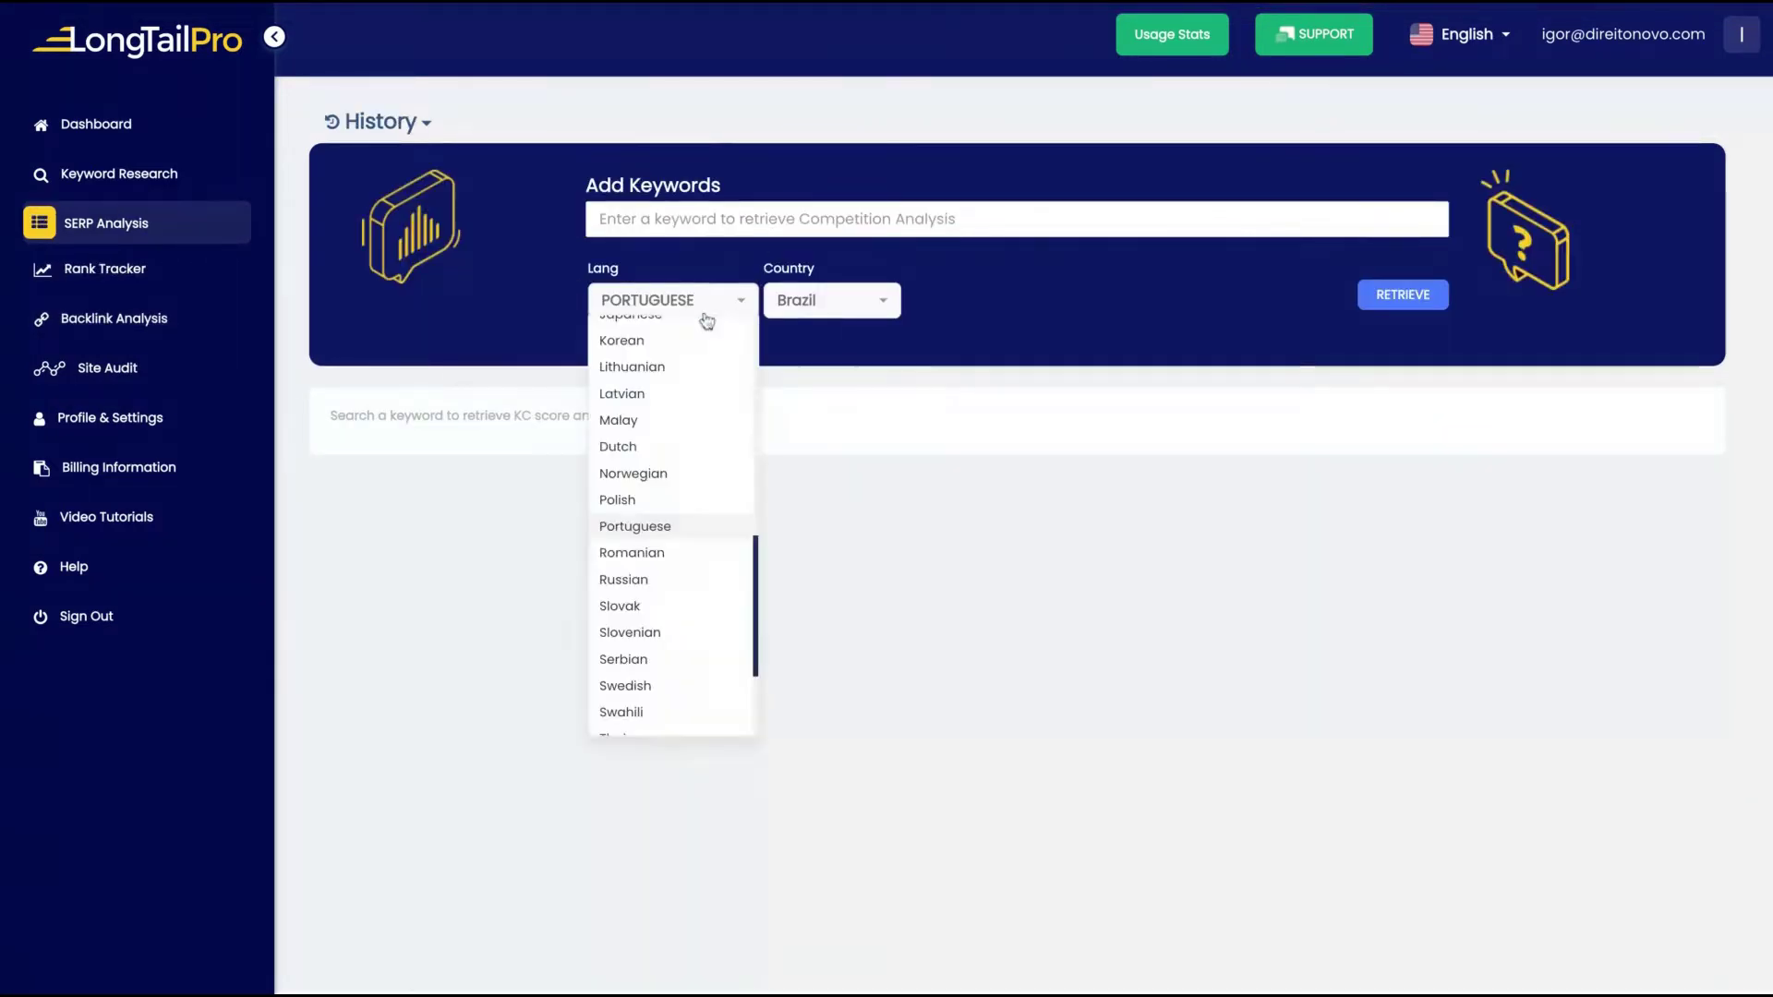
pyautogui.scroll(5, 672, 452)
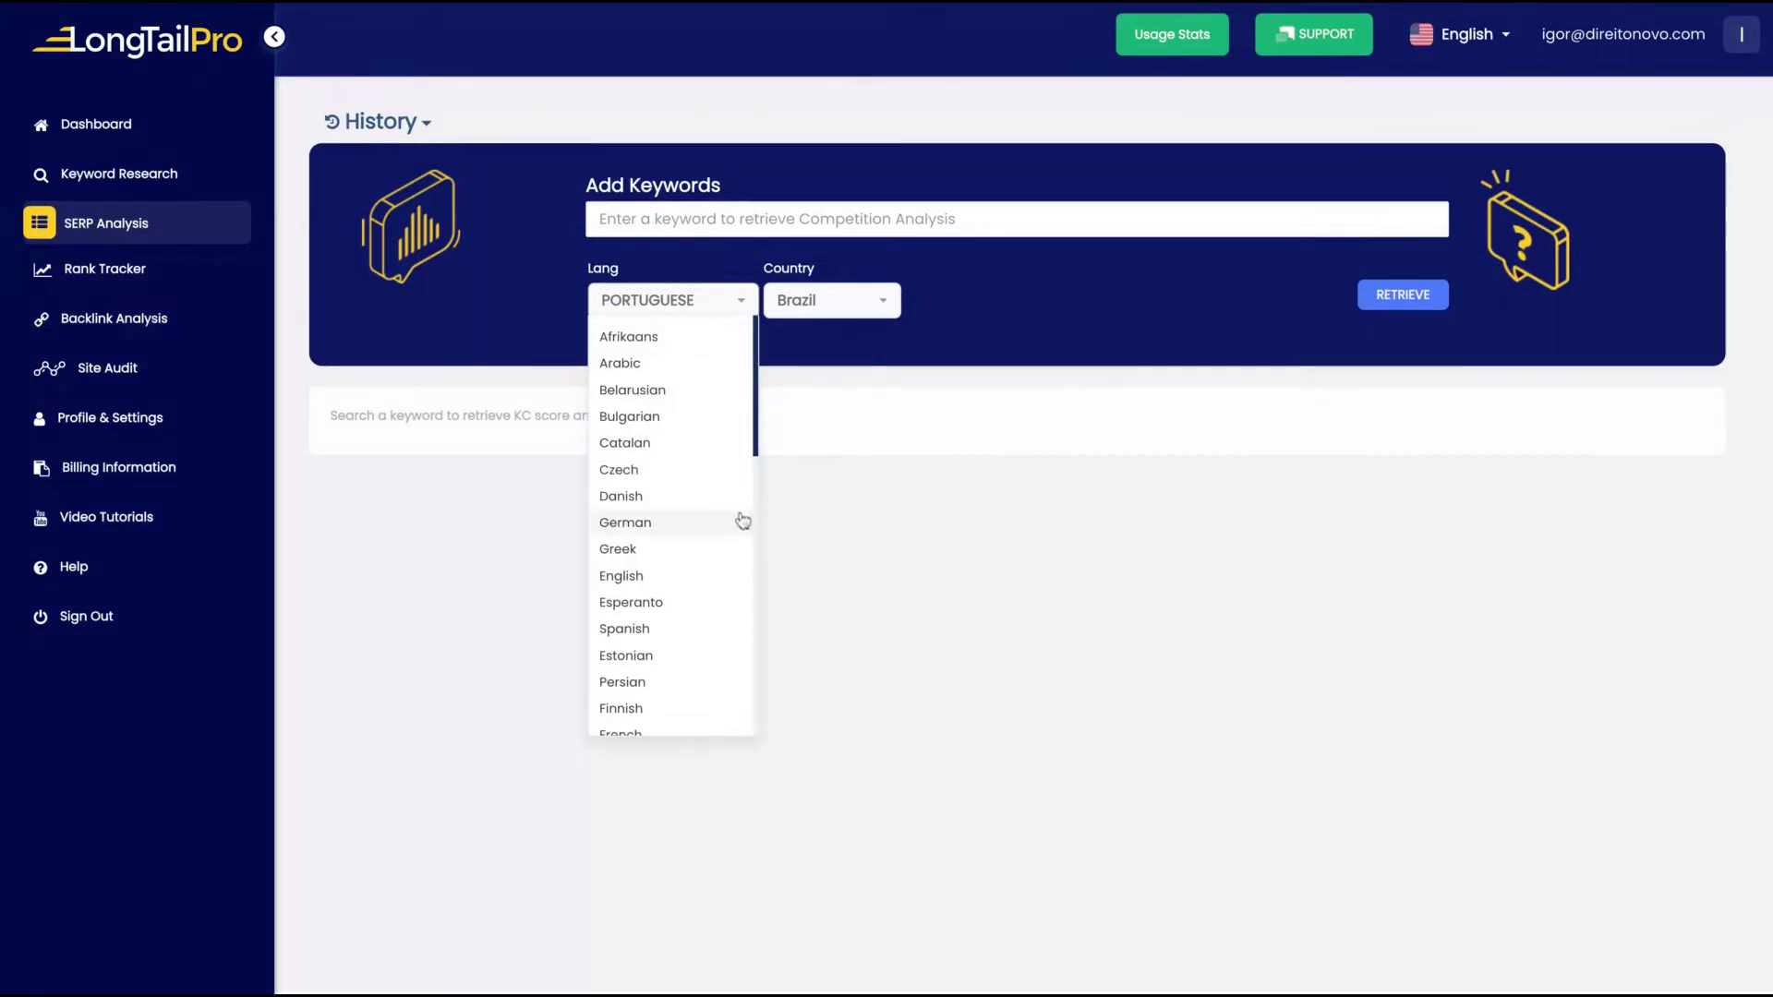
pyautogui.click(851, 490)
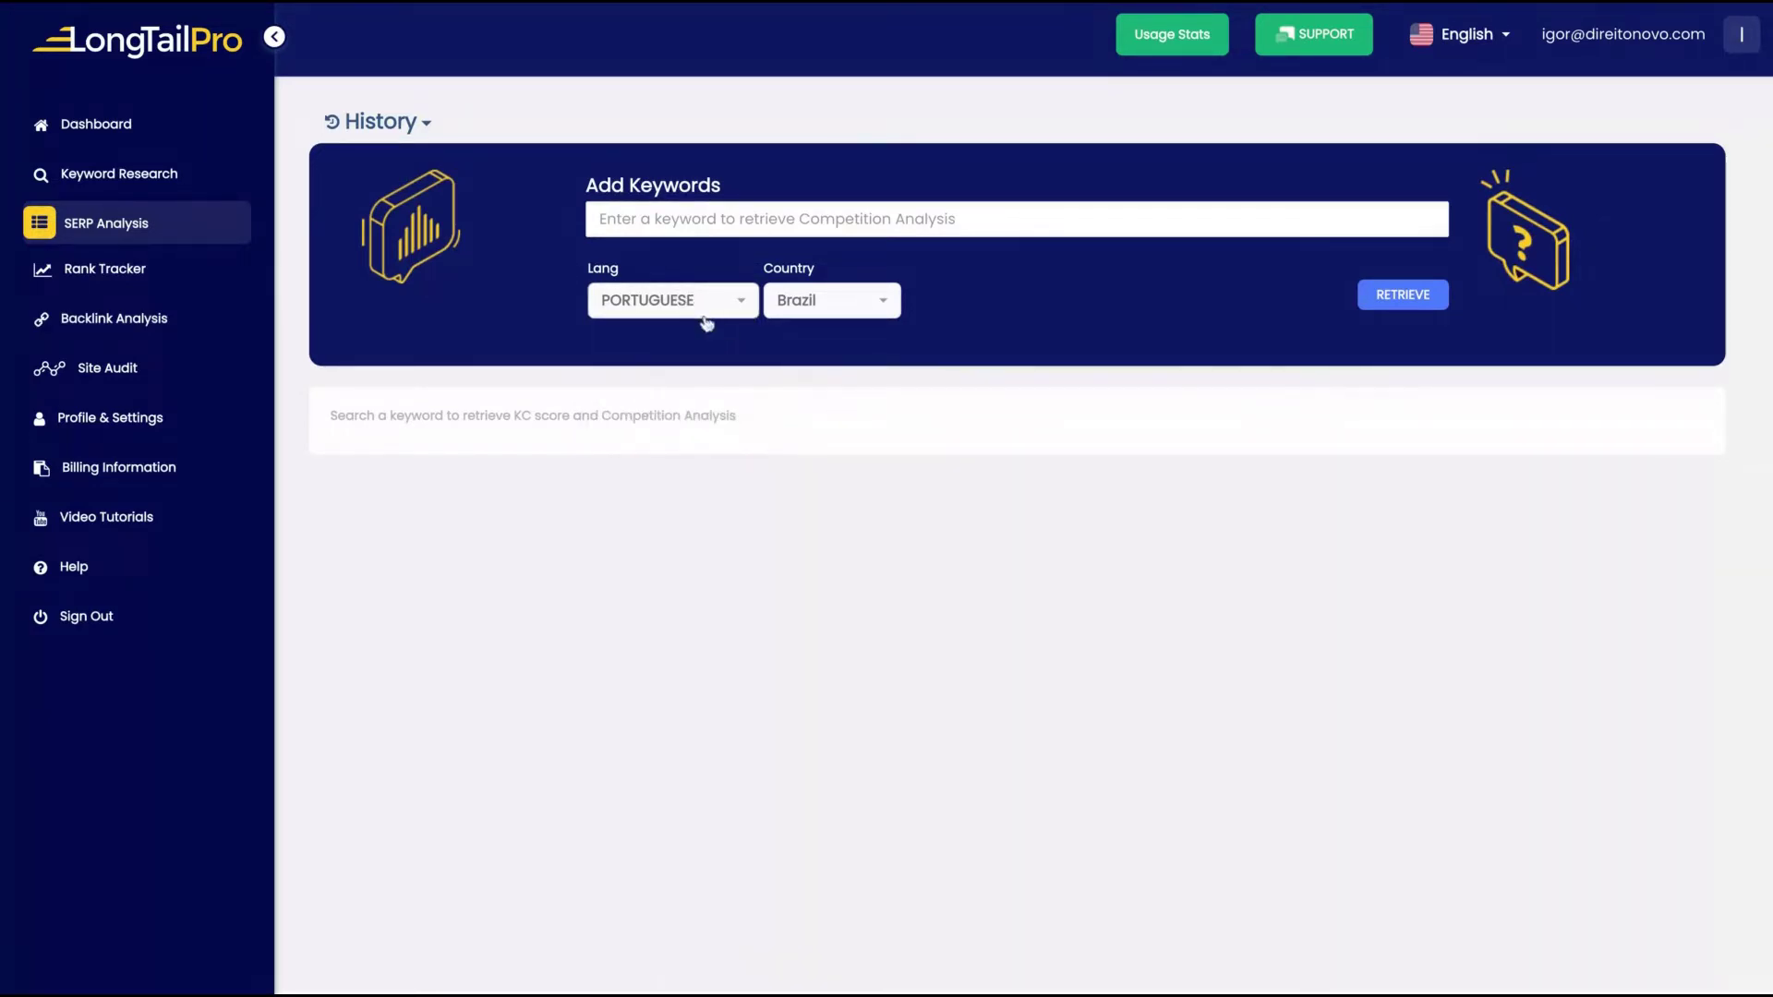
pyautogui.click(676, 305)
pyautogui.scroll(-1, 663, 631)
pyautogui.scroll(8, 689, 471)
pyautogui.click(620, 575)
# Analyse 'constitutional law', returning 9900 monthly searches and an average KC of 54
pyautogui.click(735, 218)
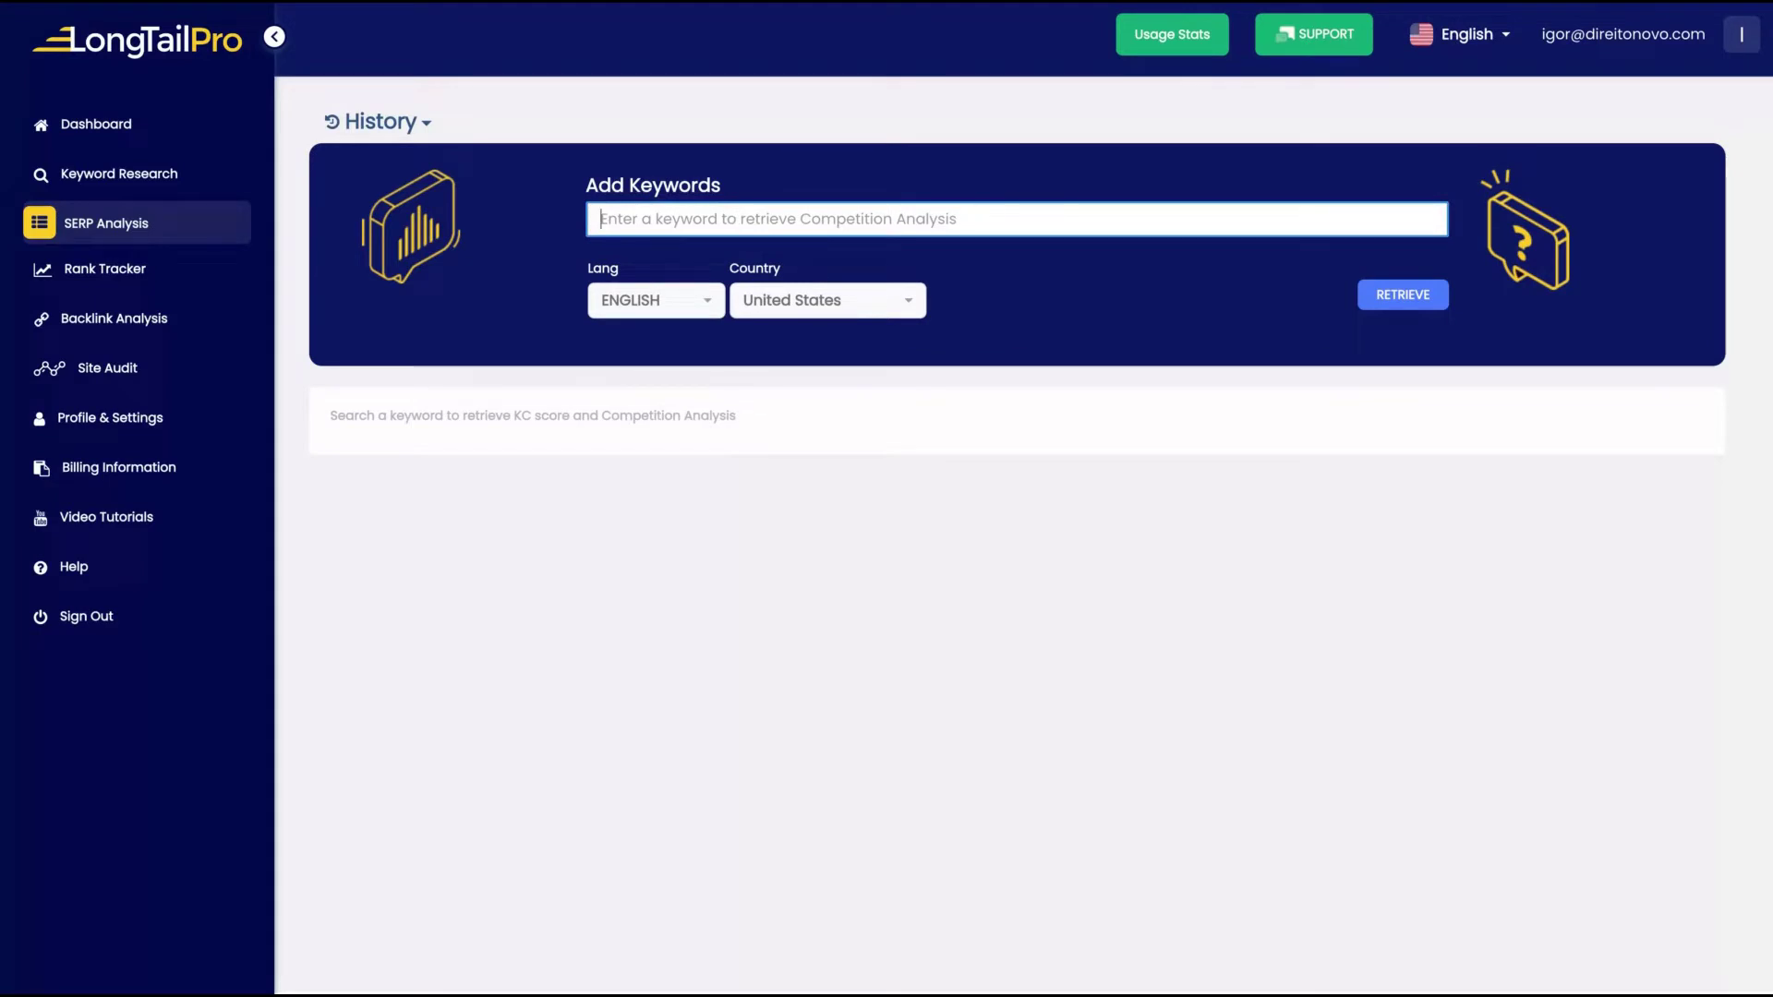
pyautogui.write('constitut')
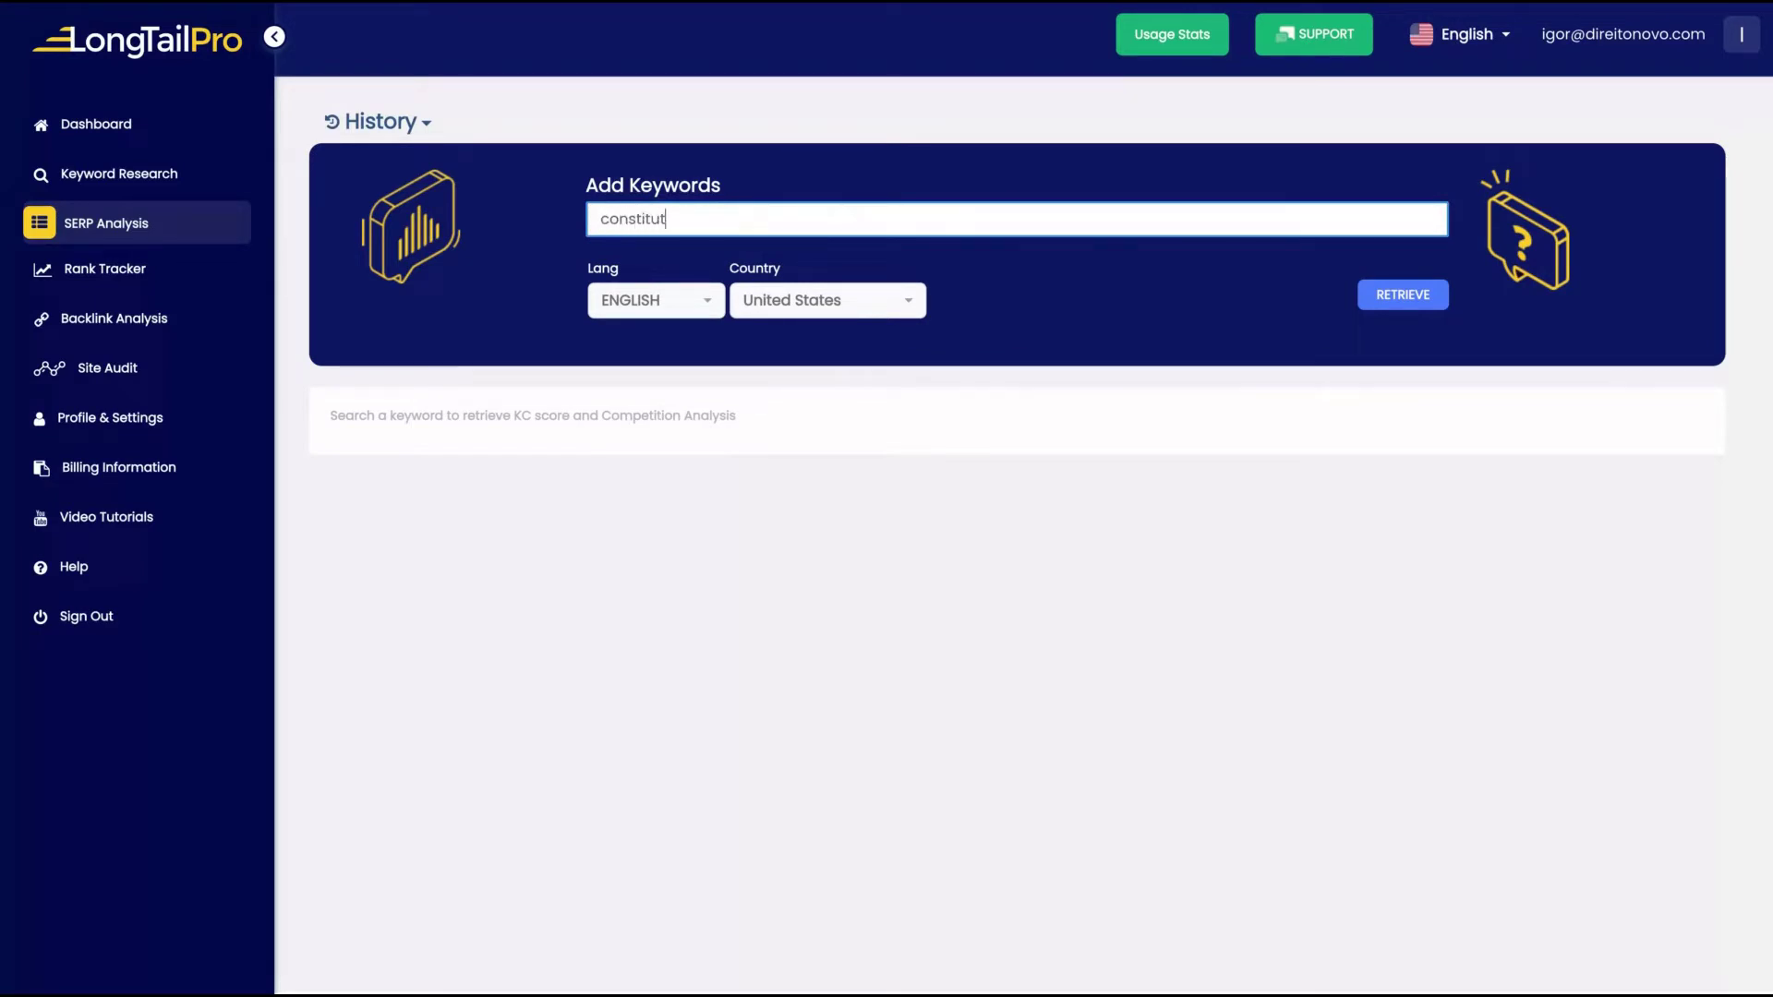
pyautogui.write('ional law')
pyautogui.press('Return')
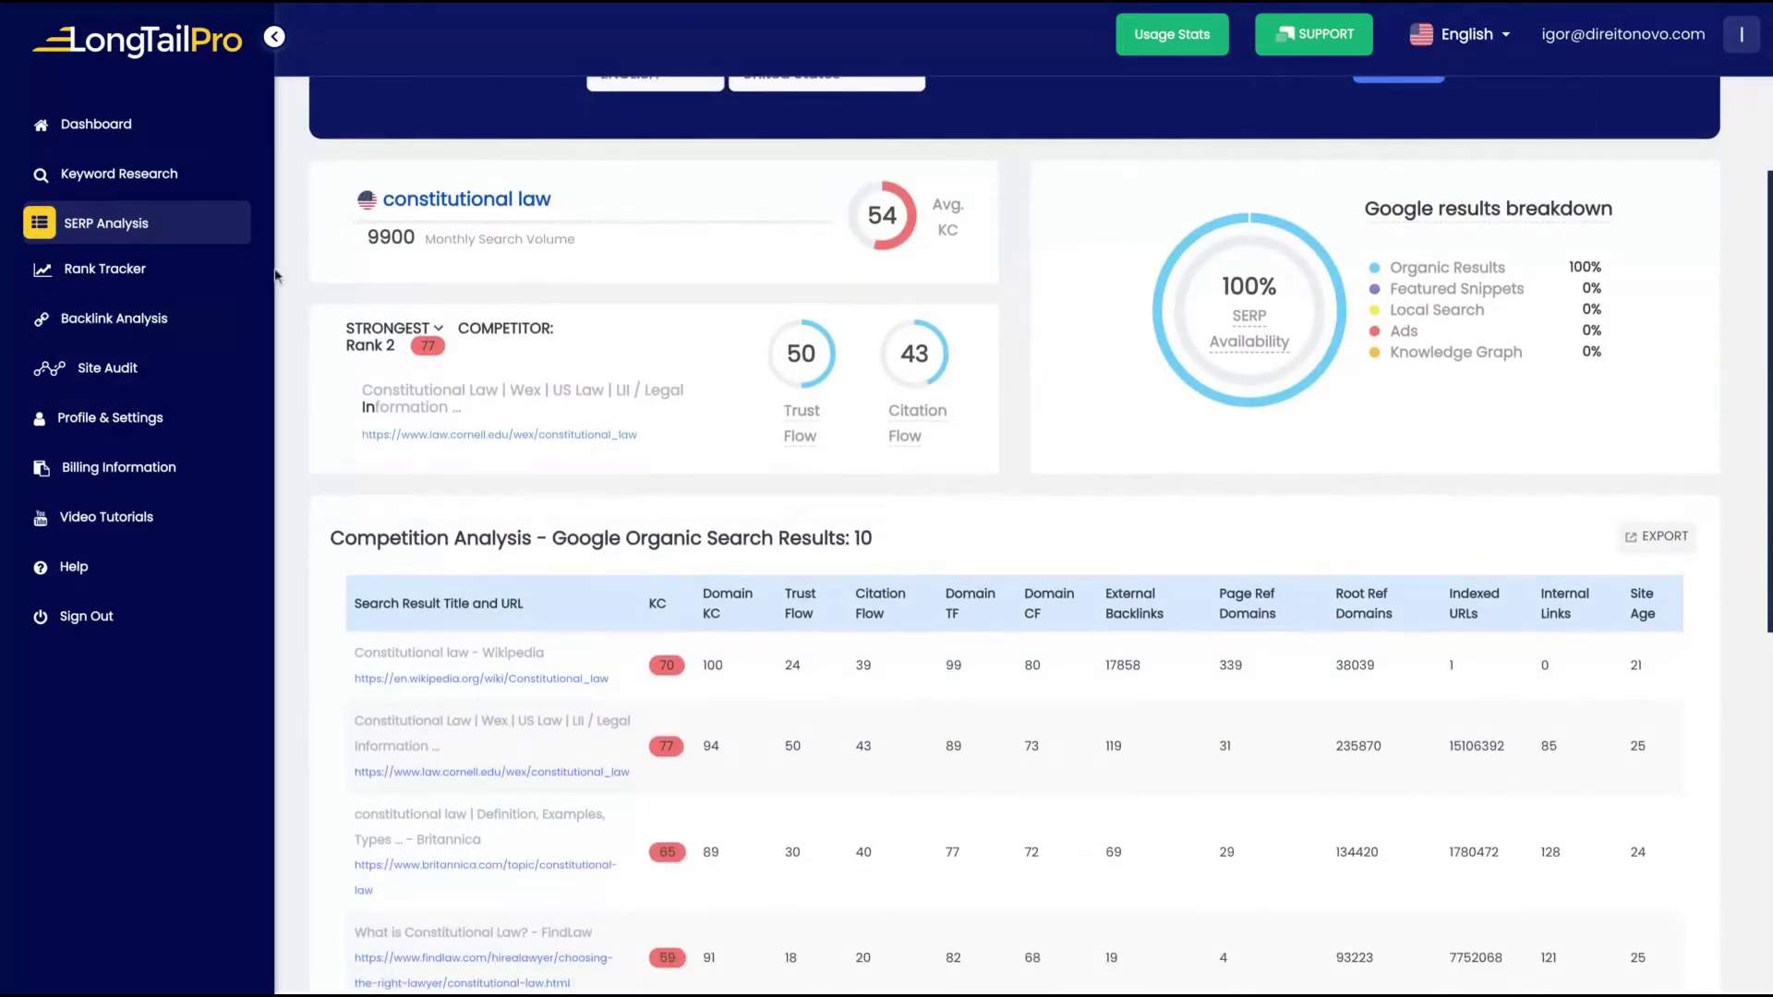
# Scroll through the constitutional law SERP results, reading the column header tooltips
pyautogui.scroll(2, 581, 369)
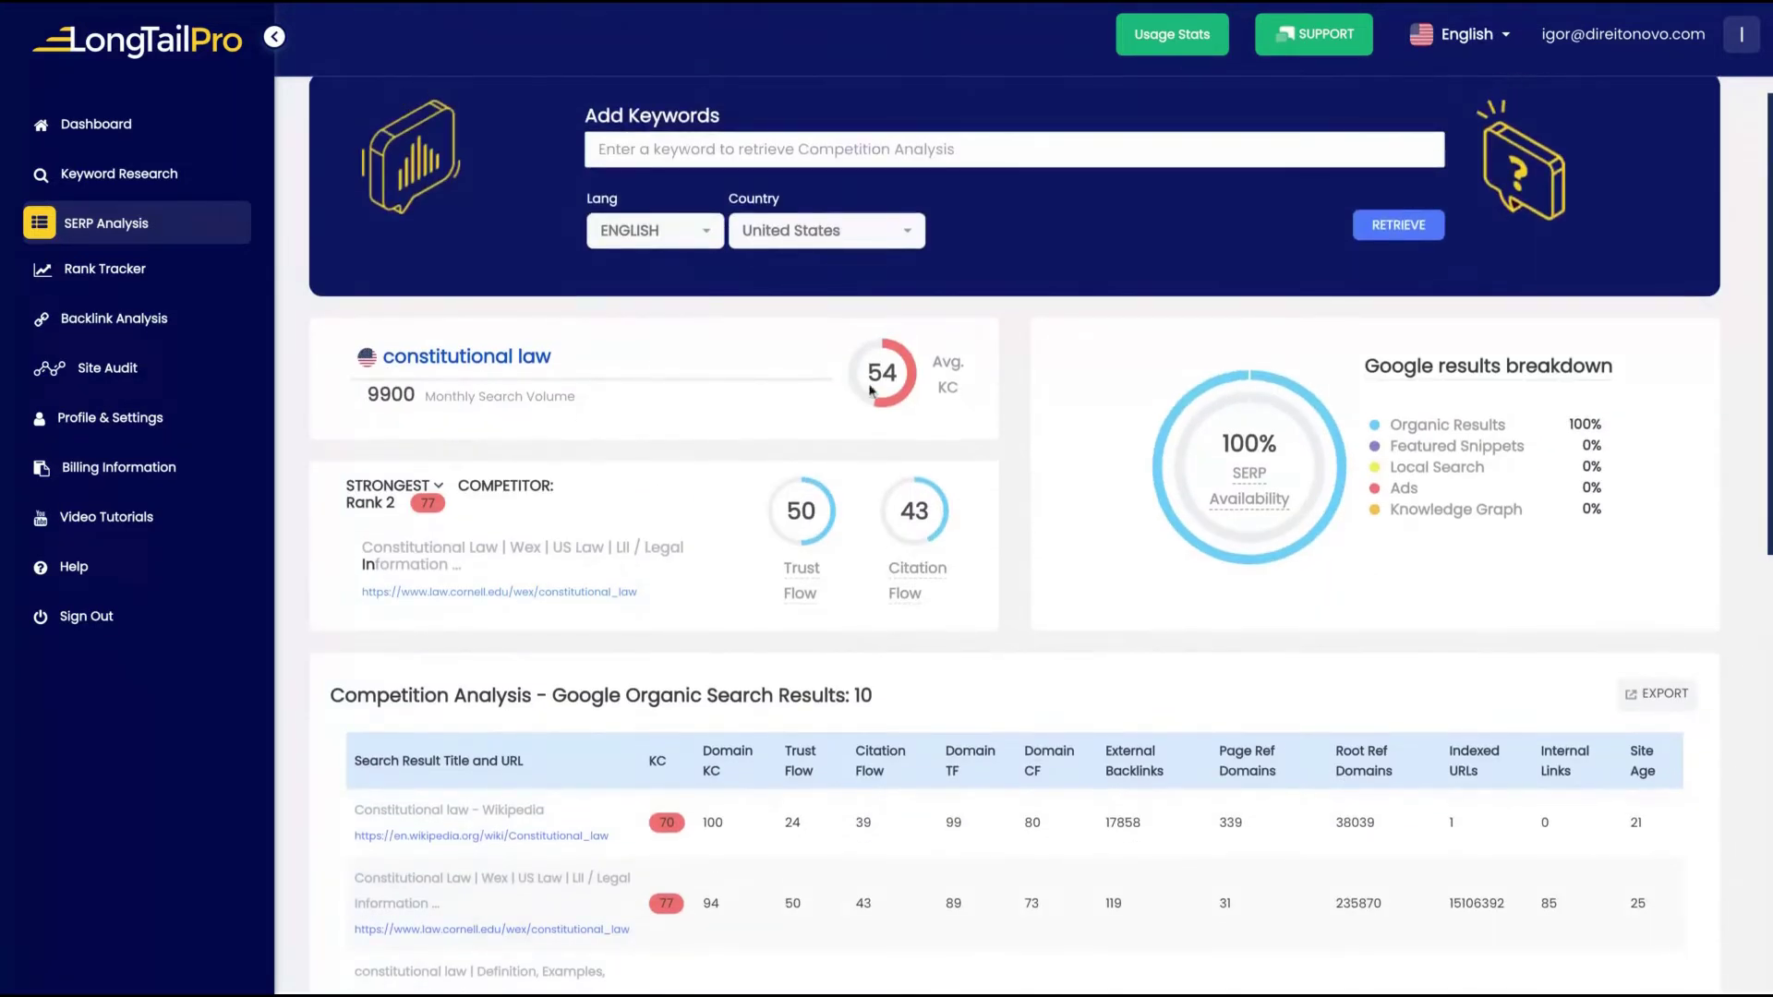
pyautogui.moveTo(578, 397); pyautogui.dragTo(367, 397)
pyautogui.scroll(-1, 469, 545)
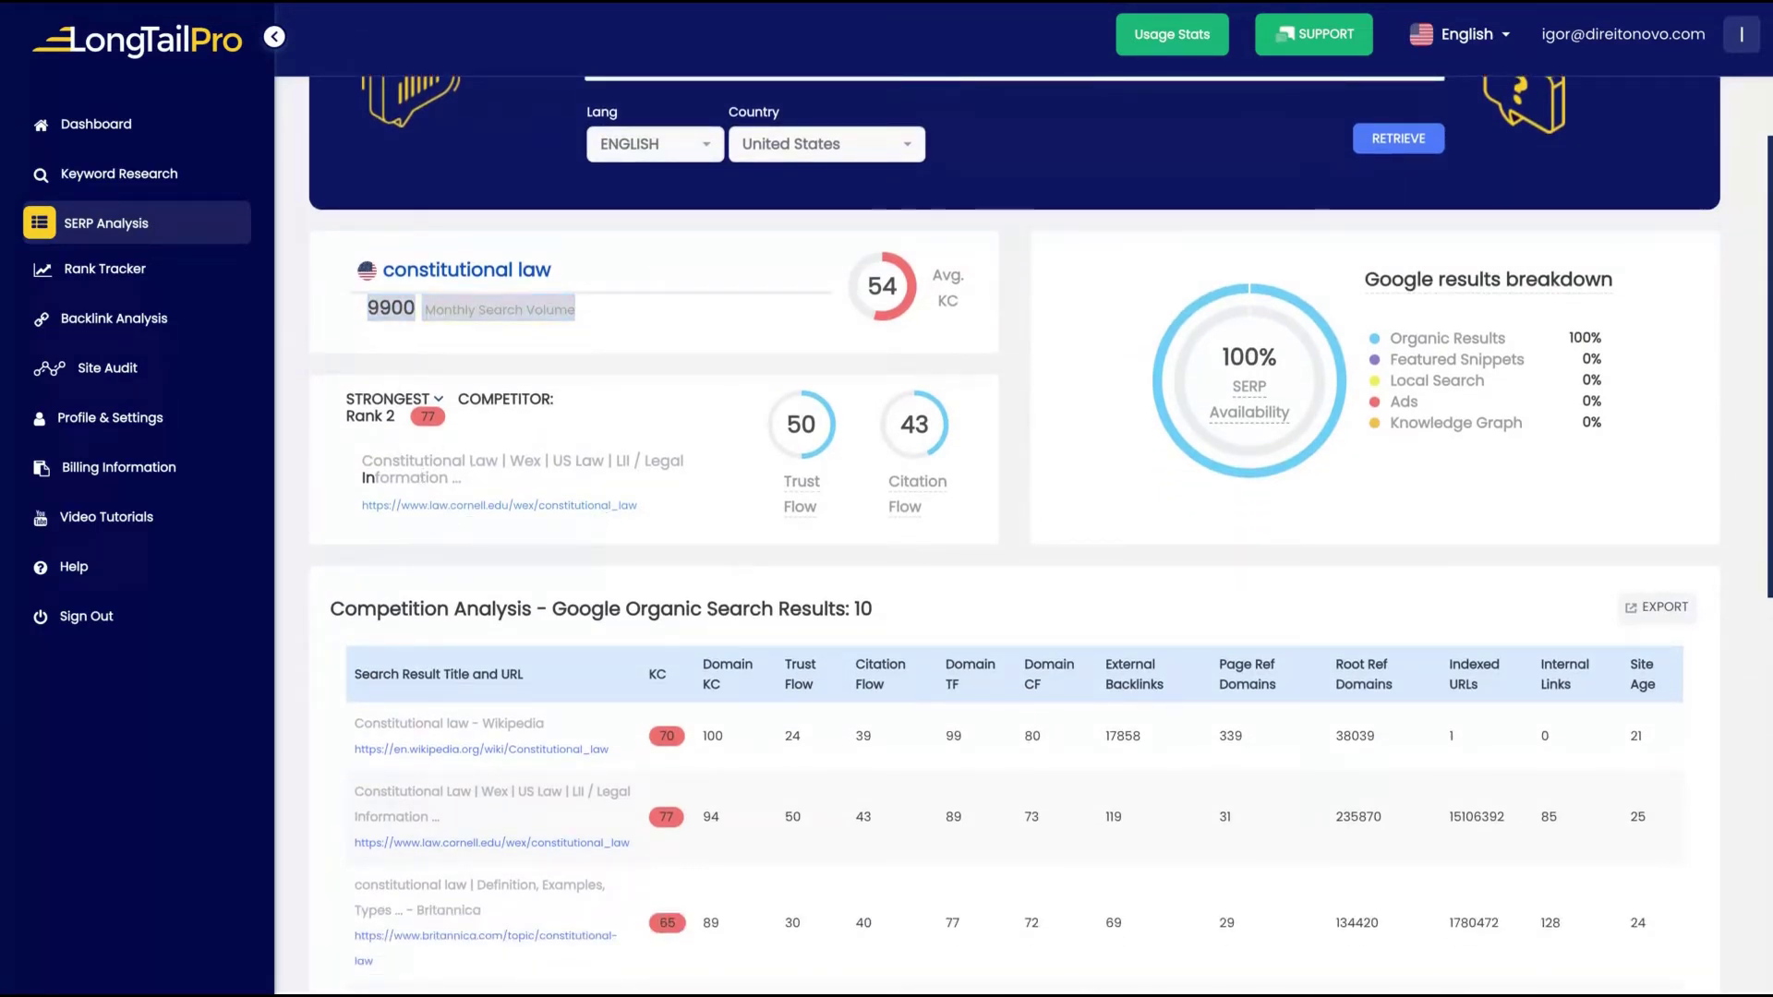
pyautogui.scroll(1, 1235, 466)
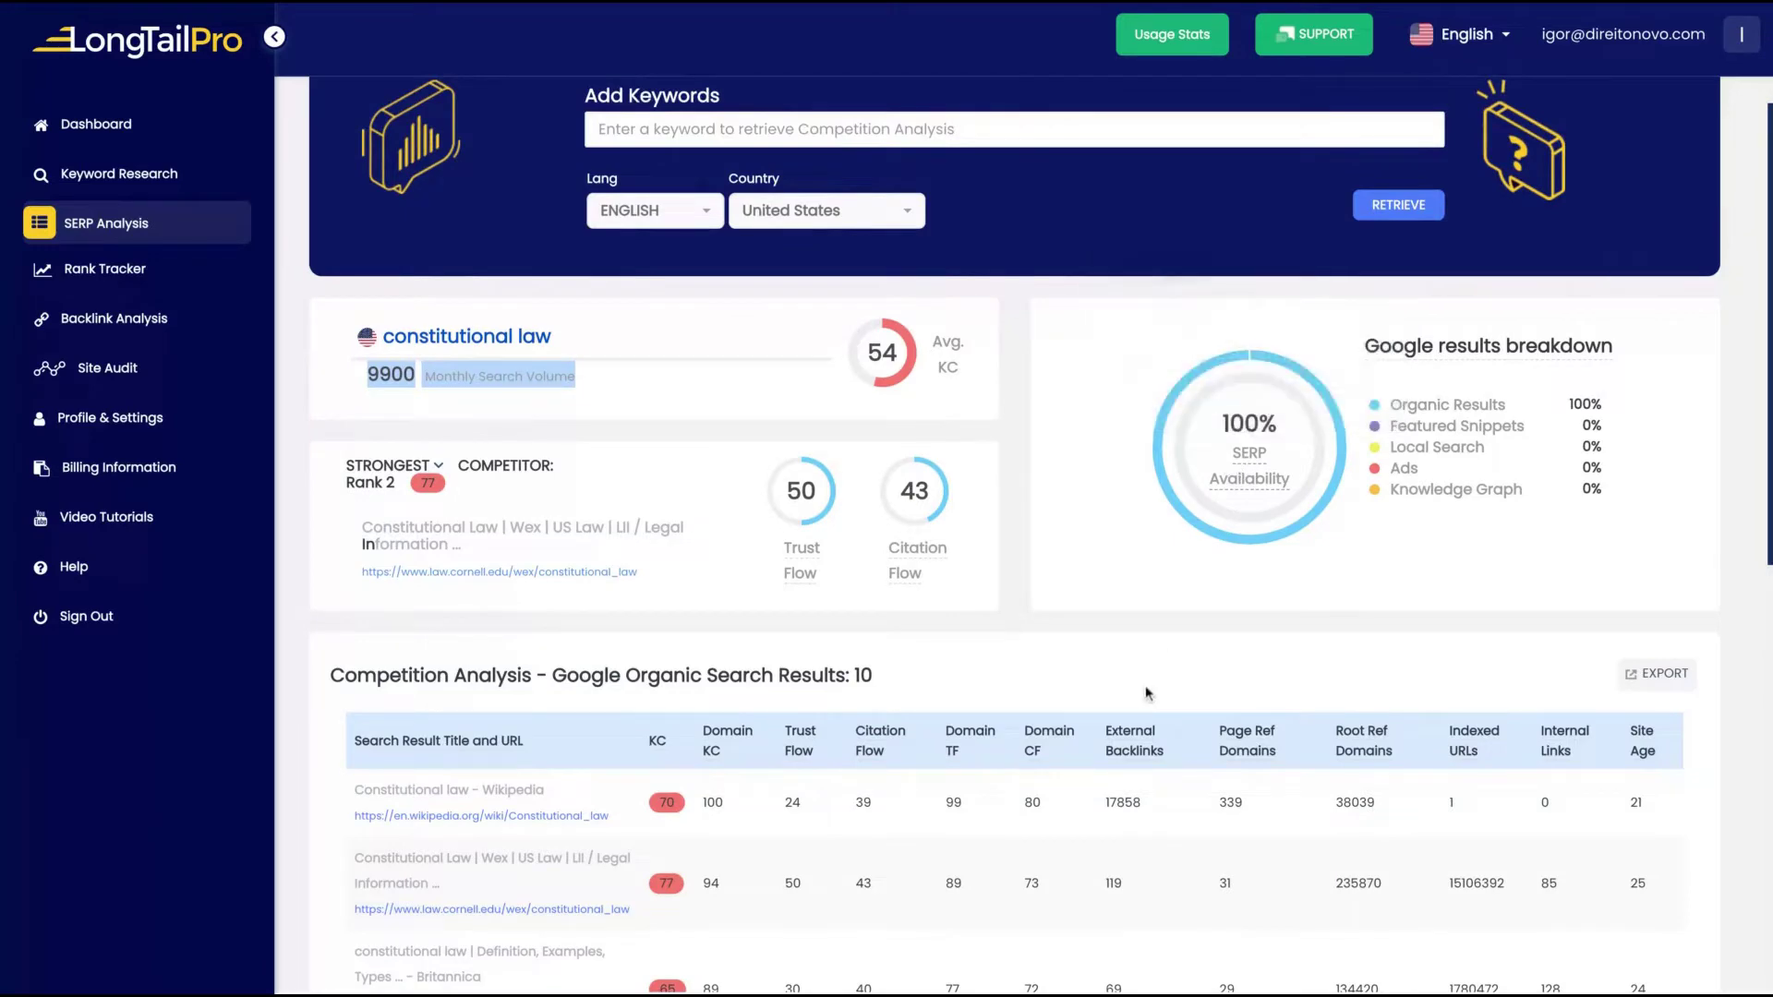
pyautogui.moveTo(1235, 469)
pyautogui.scroll(-6, 1256, 517)
pyautogui.moveTo(1476, 168)
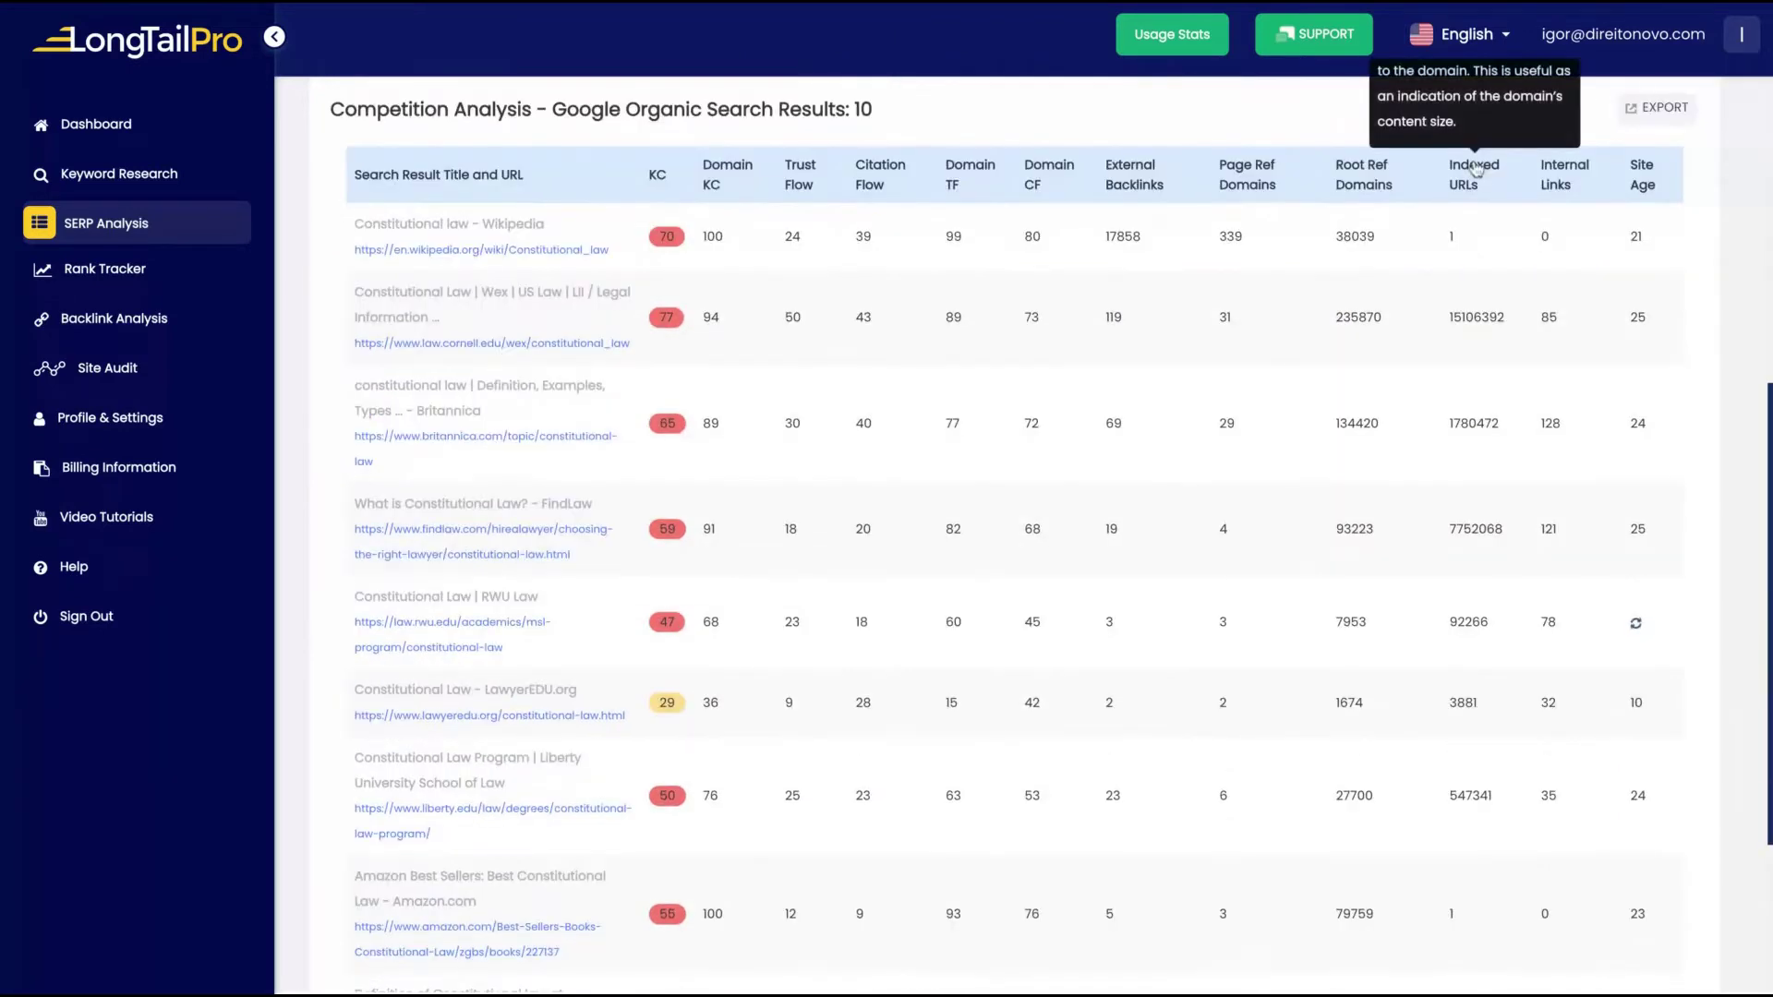
pyautogui.scroll(2, 436, 339)
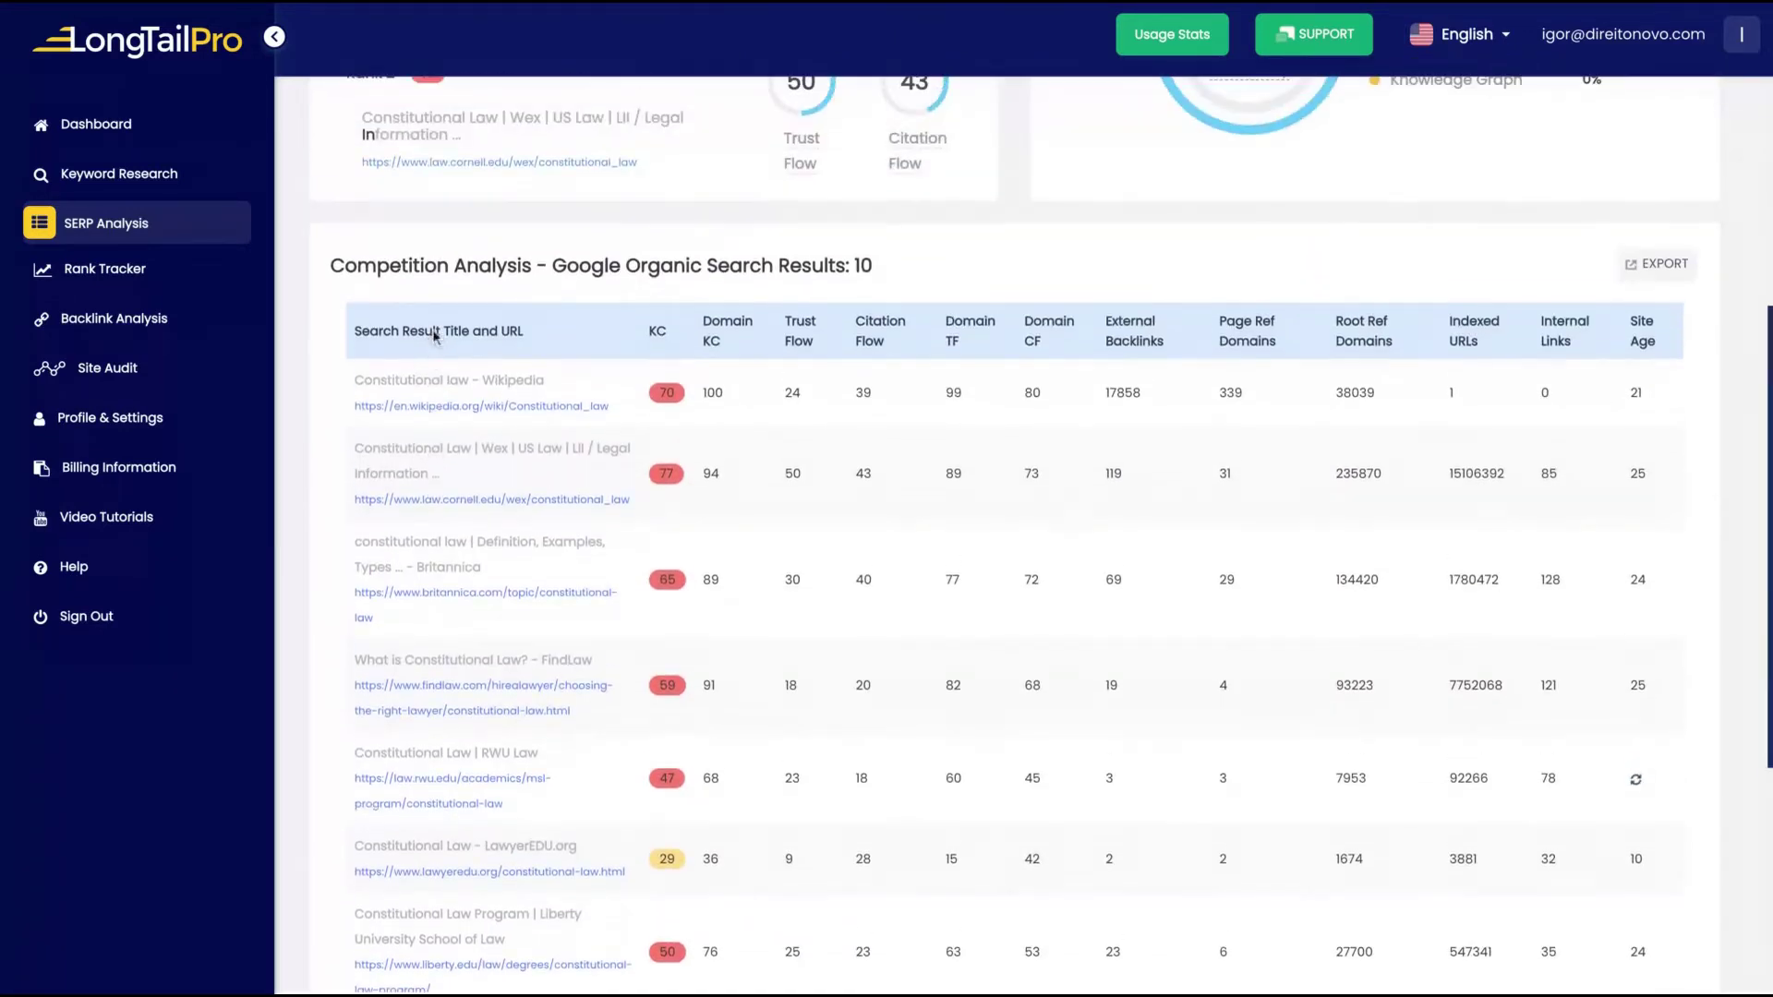
pyautogui.moveTo(461, 347)
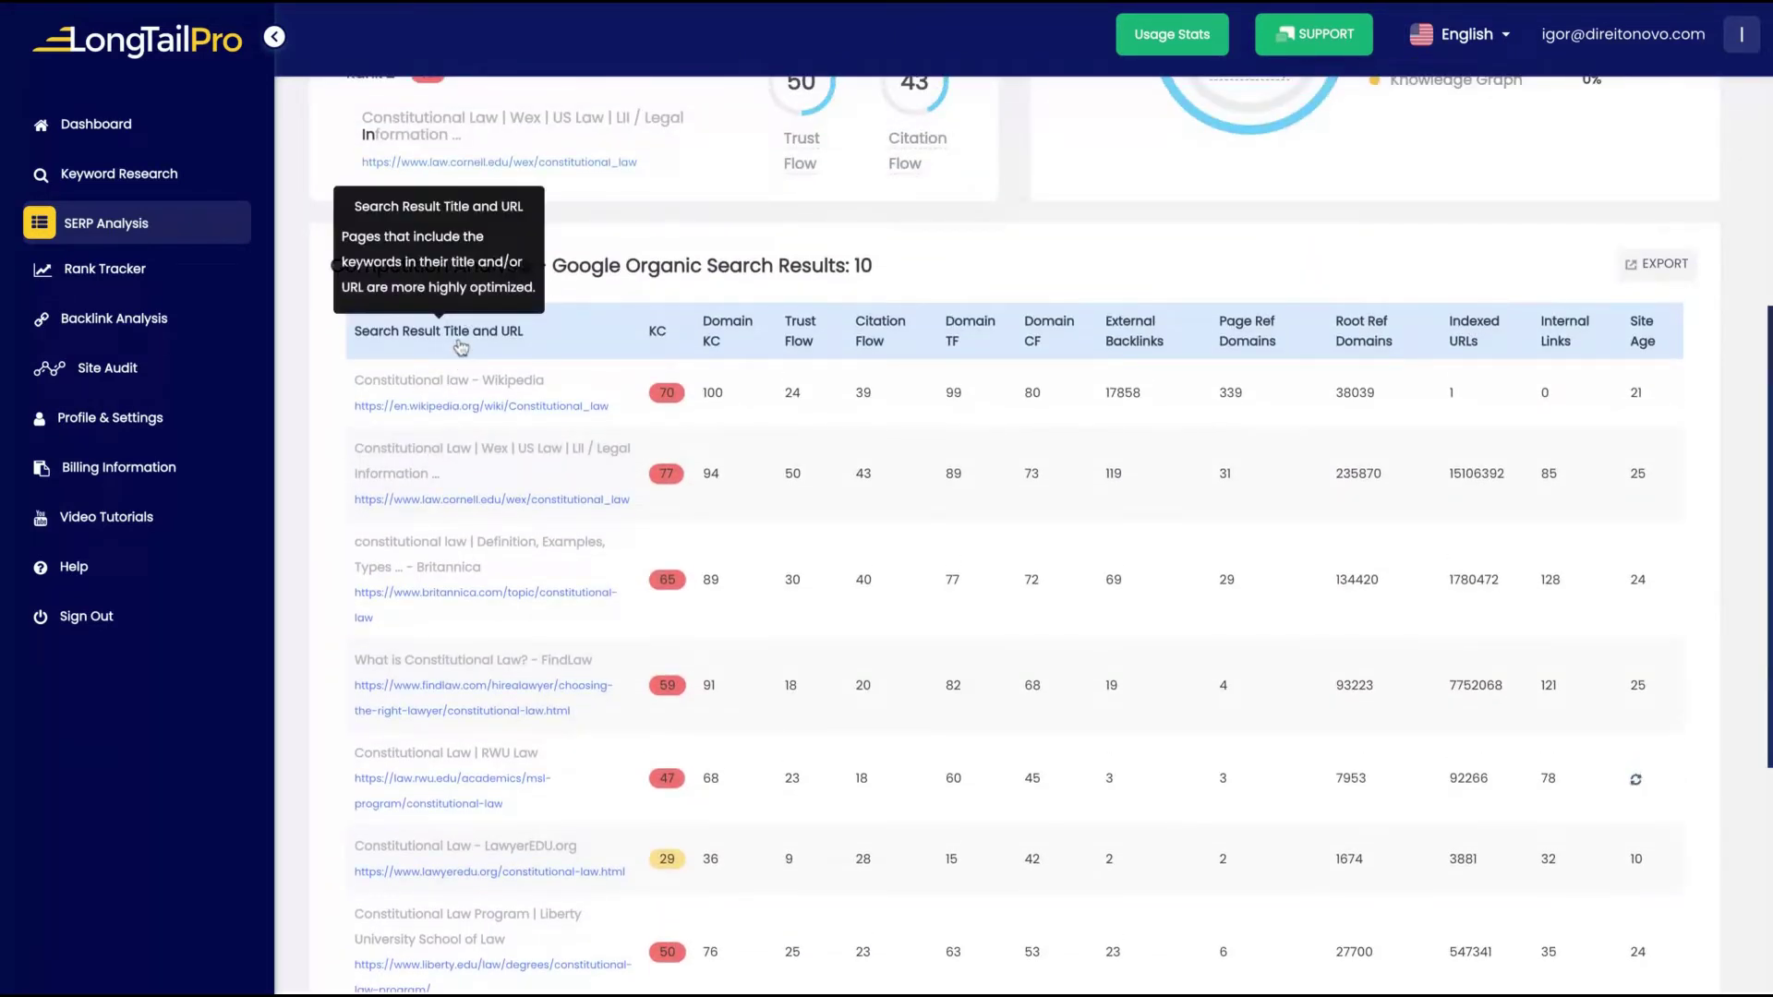
pyautogui.scroll(-5, 493, 351)
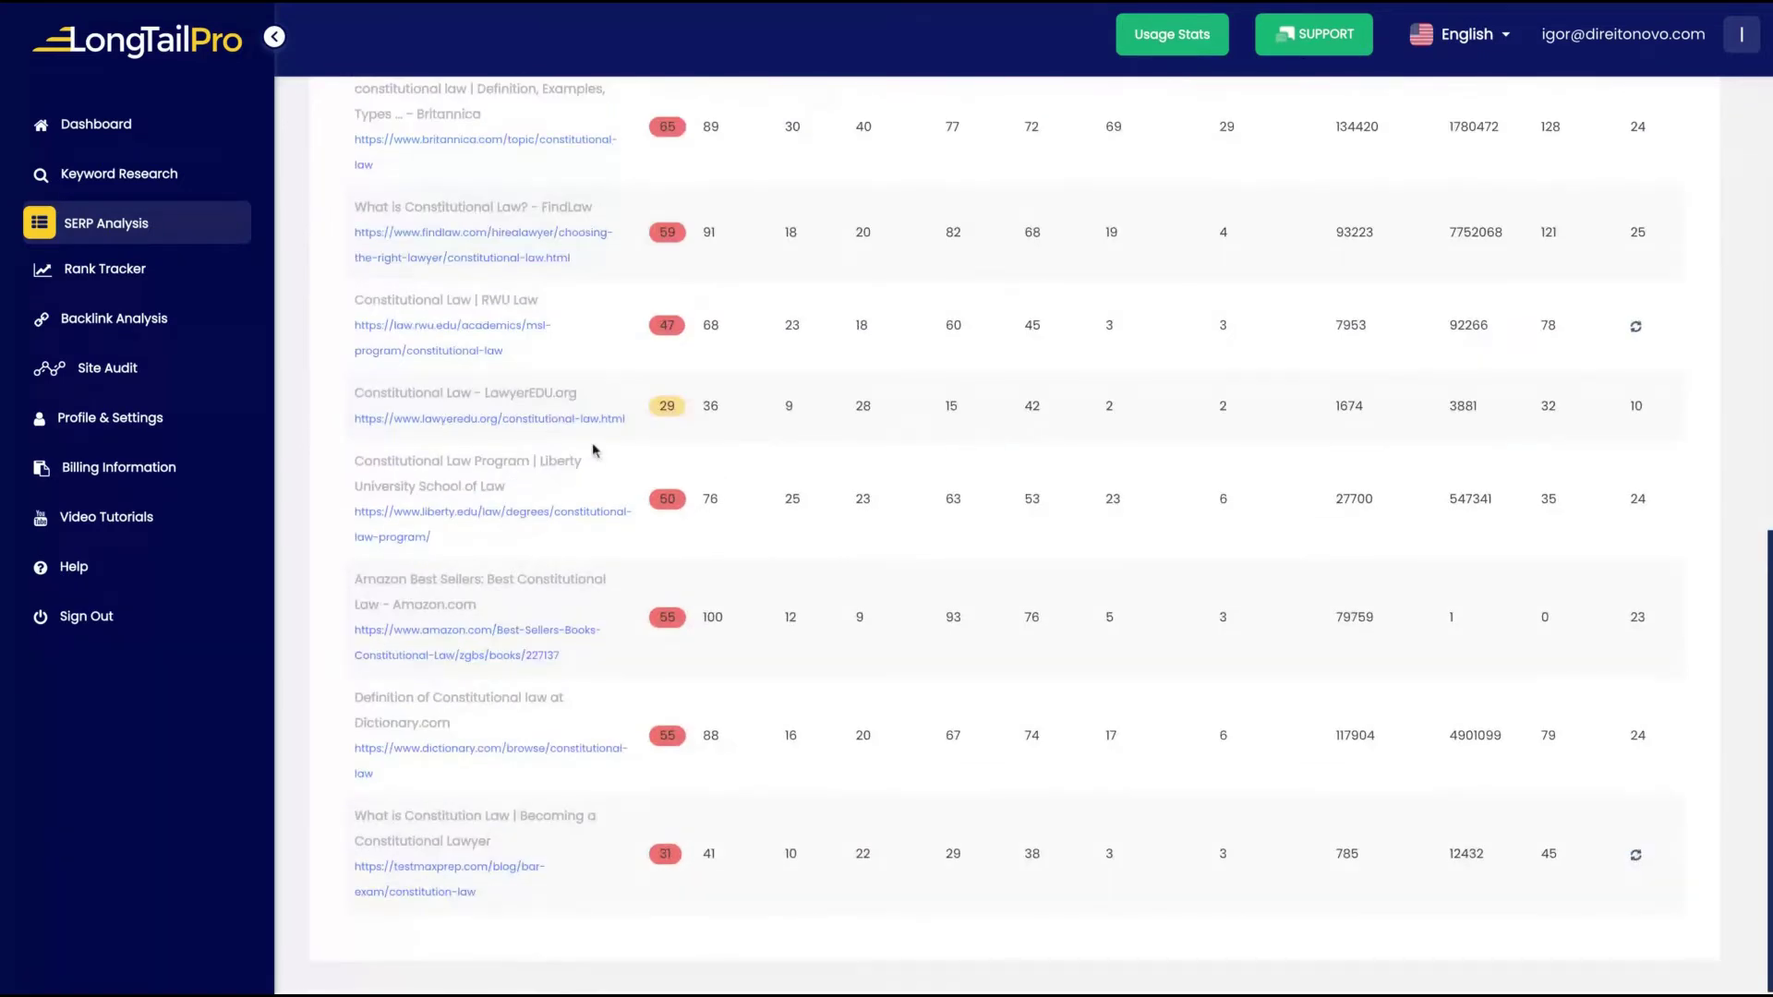
pyautogui.scroll(11, 585, 470)
pyautogui.scroll(-3, 584, 470)
pyautogui.moveTo(657, 566)
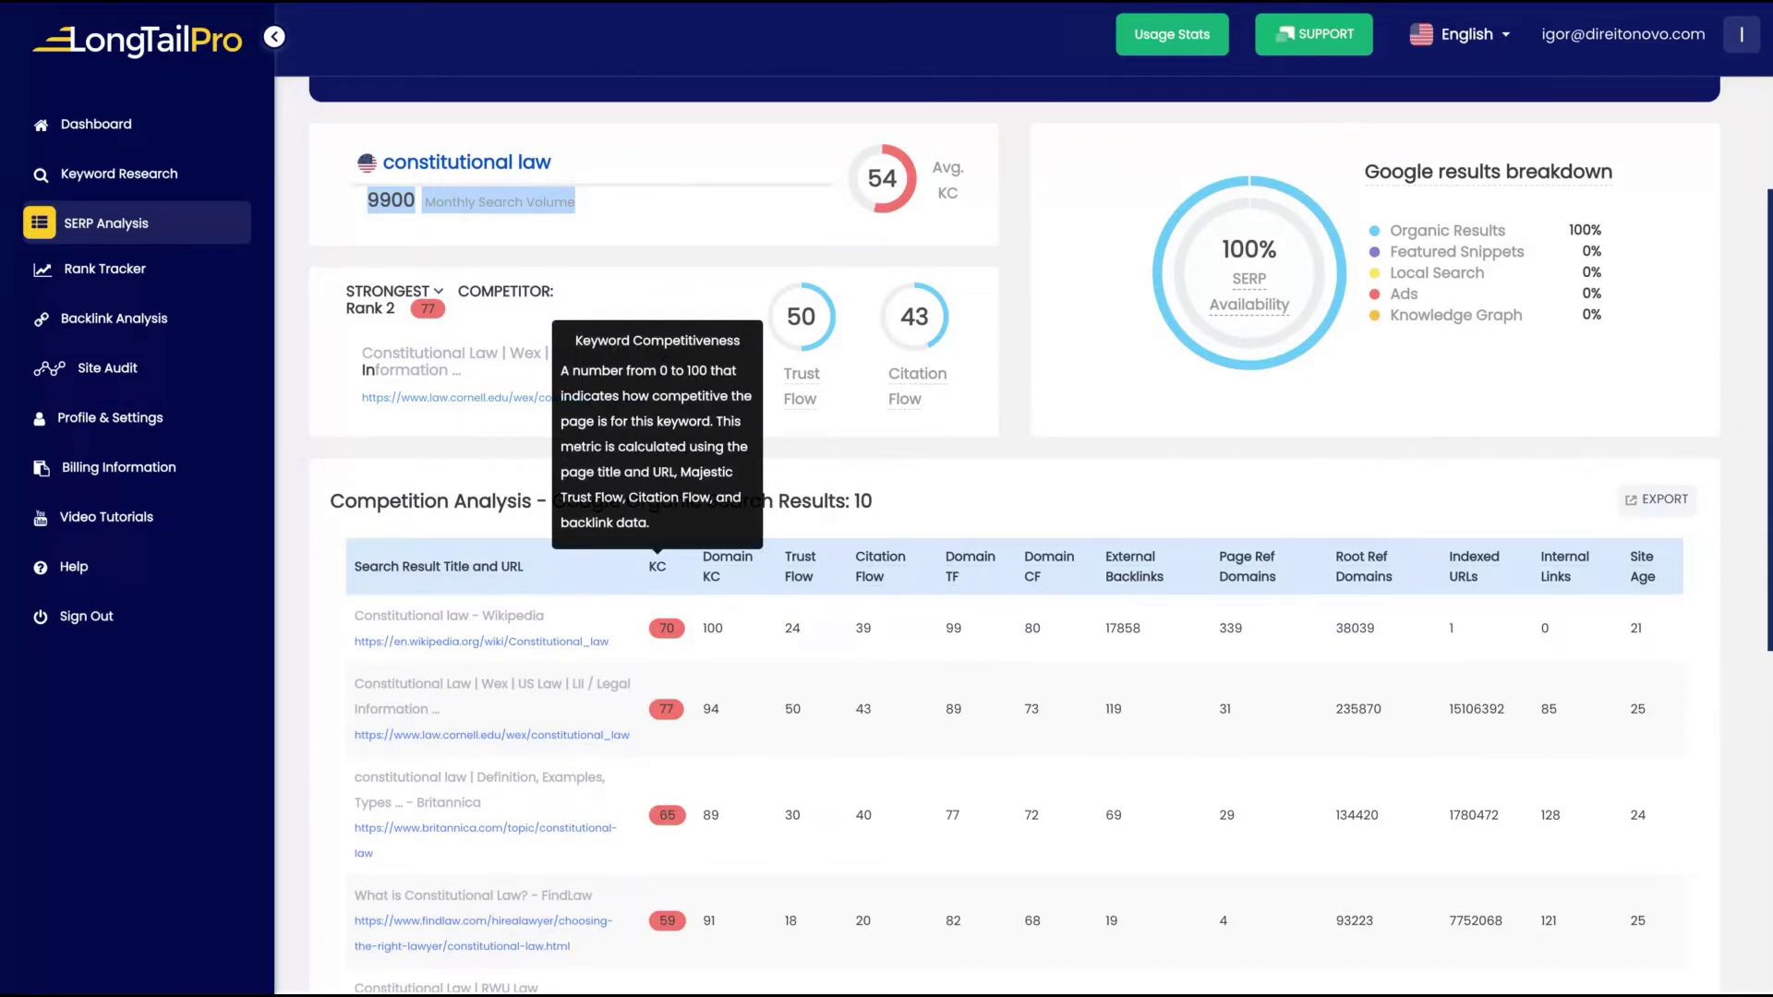
# Review the competition table, with Wikipedia at KC 70 and Cornell's LII at KC 77
pyautogui.scroll(-5, 672, 588)
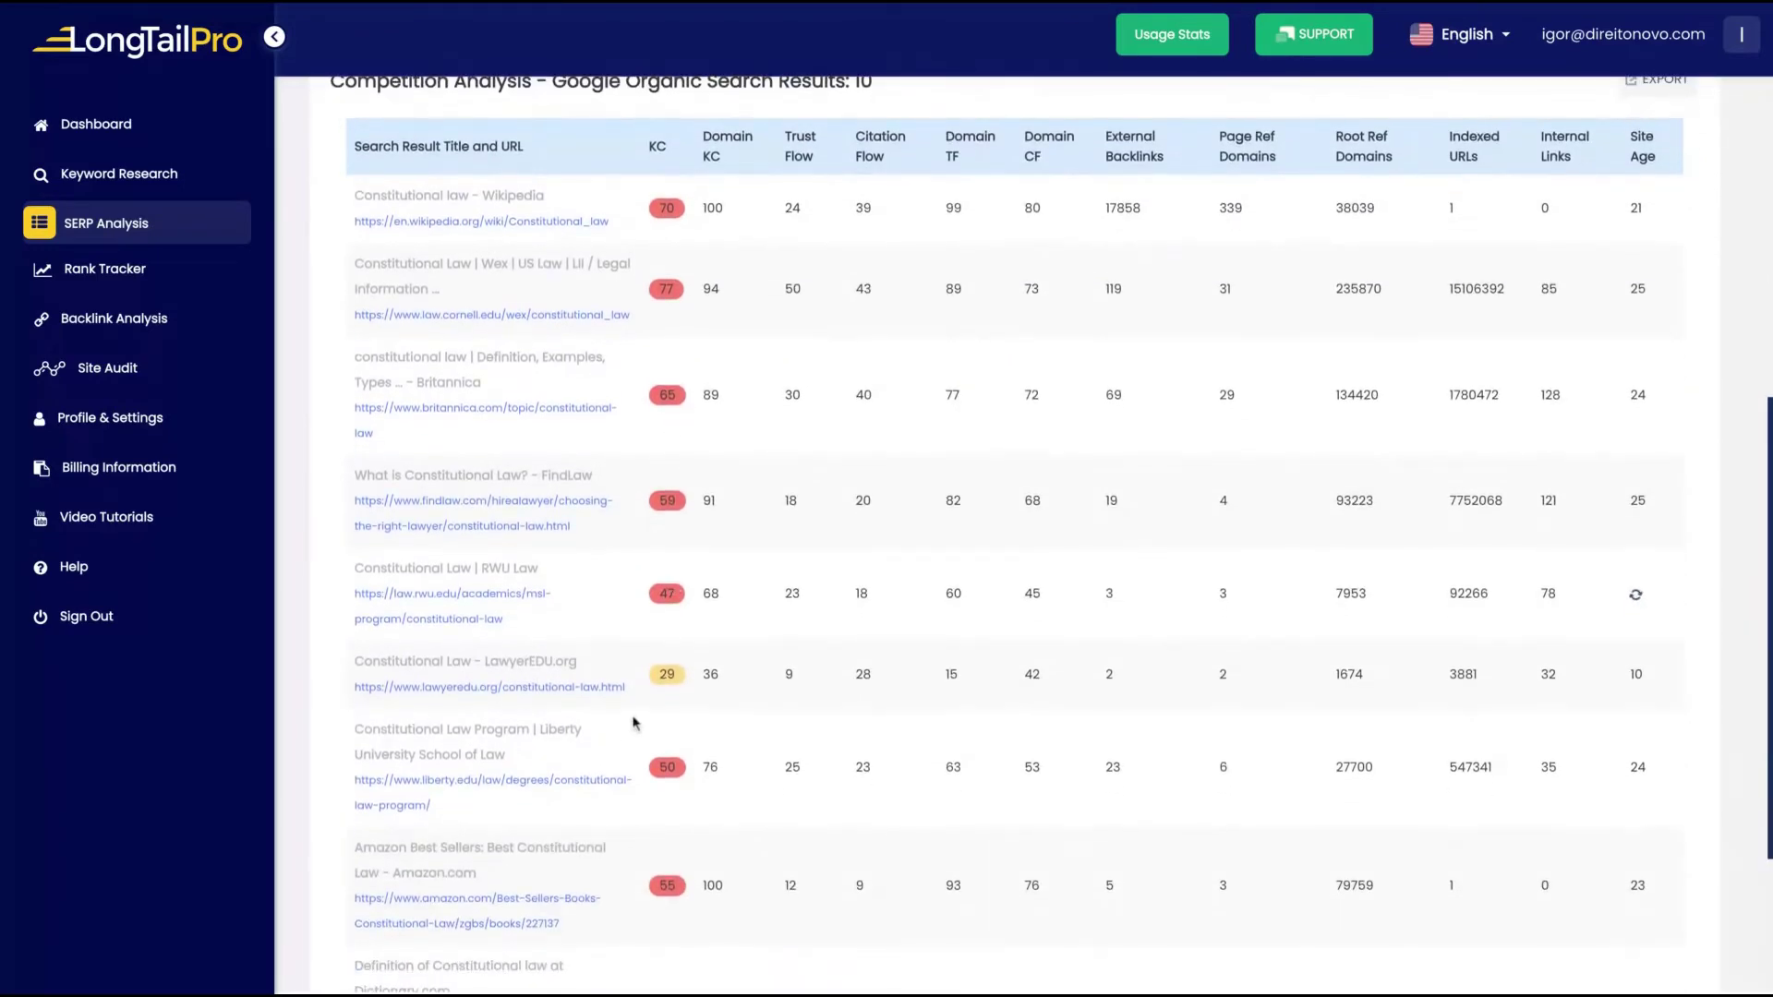
pyautogui.scroll(3, 717, 673)
pyautogui.scroll(-2, 709, 677)
pyautogui.scroll(1, 707, 677)
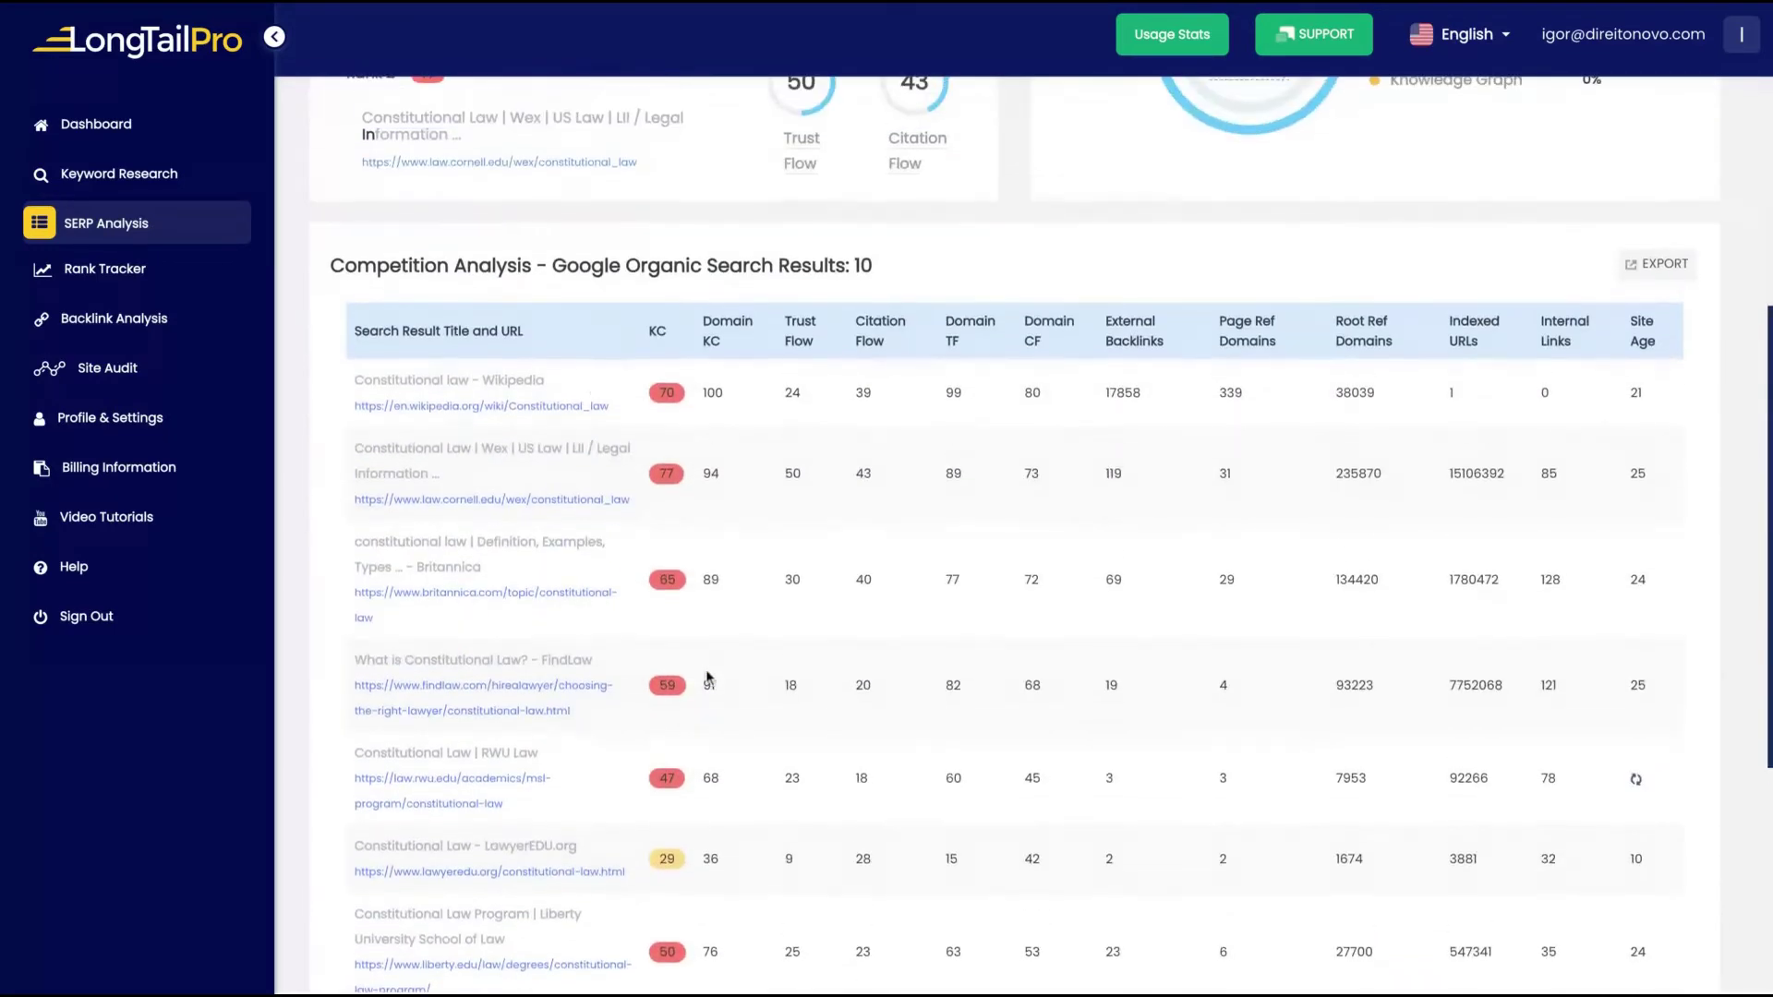
pyautogui.scroll(1, 651, 475)
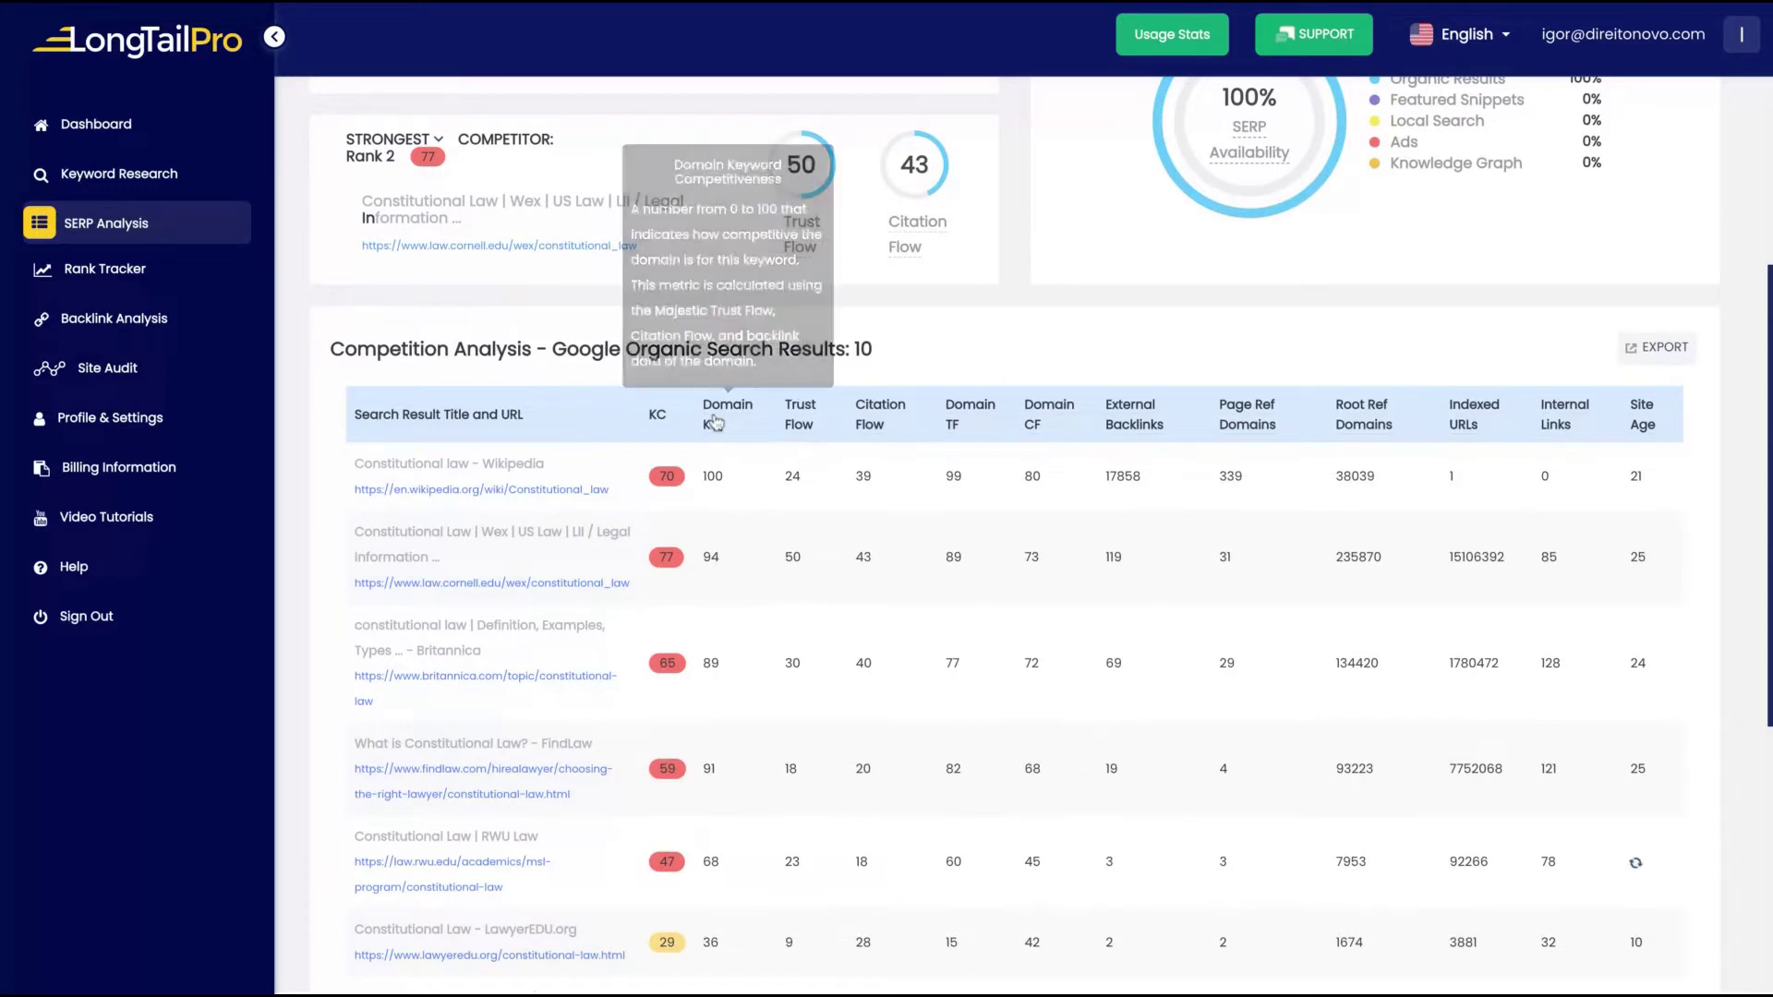
pyautogui.moveTo(716, 421)
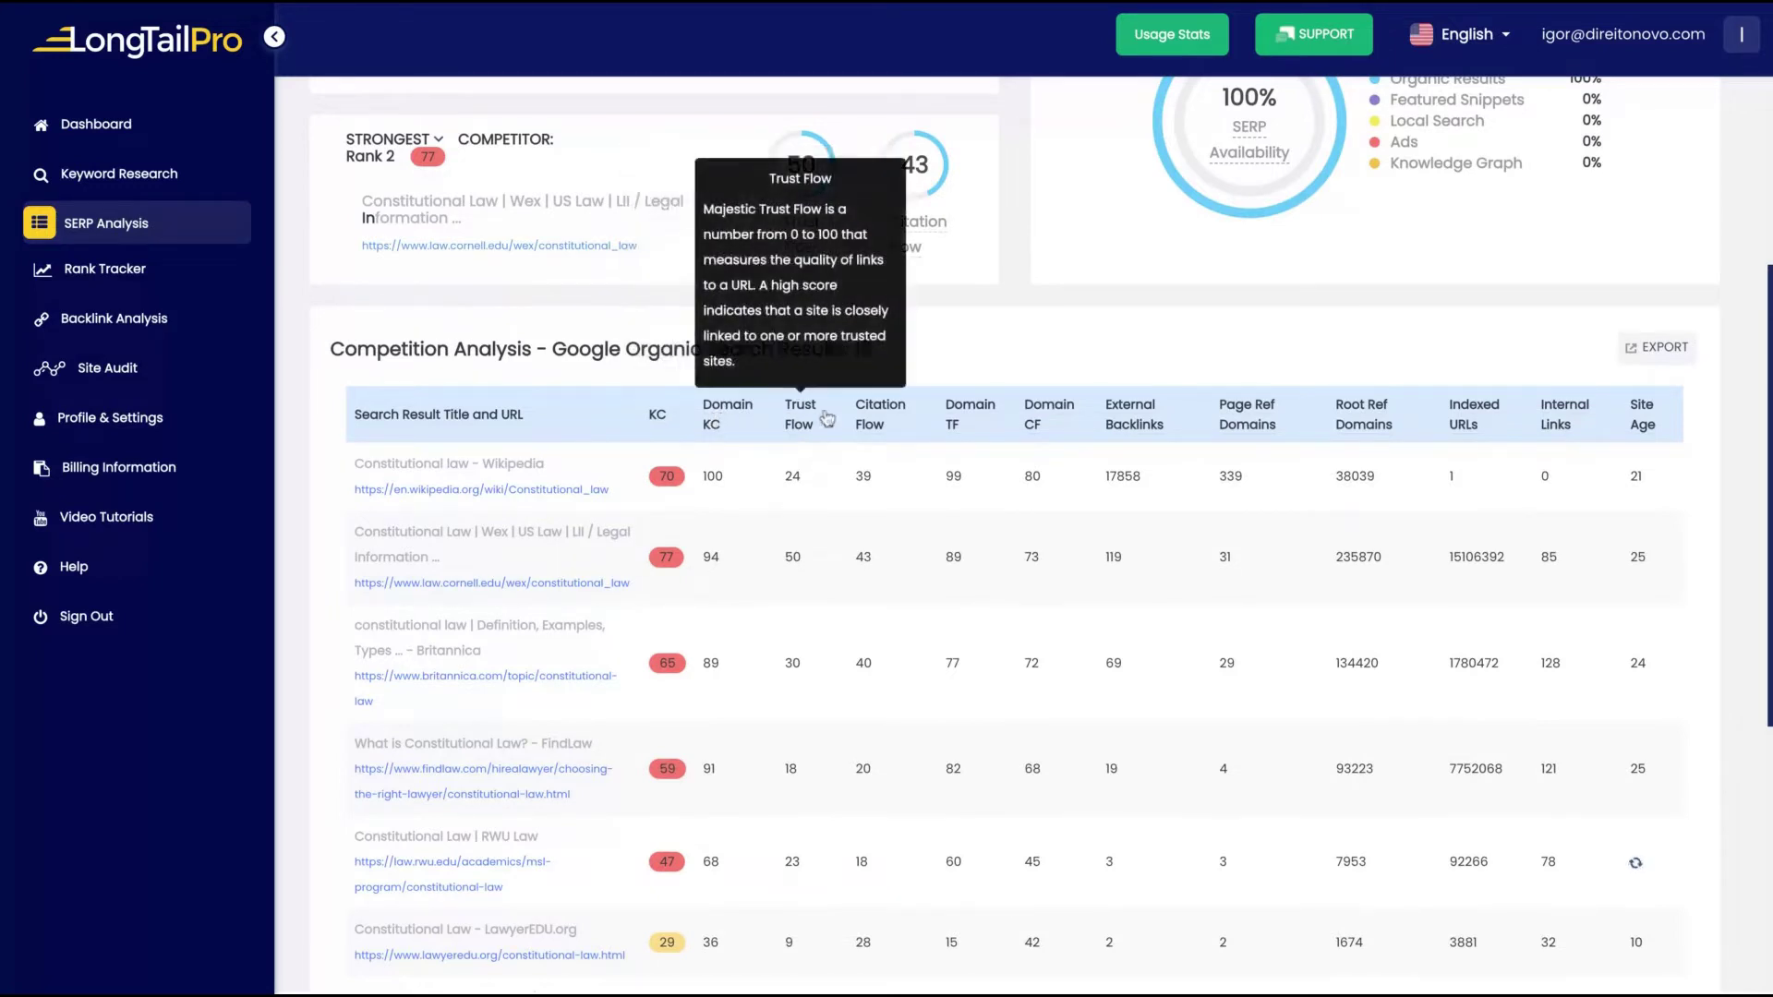
pyautogui.moveTo(868, 428)
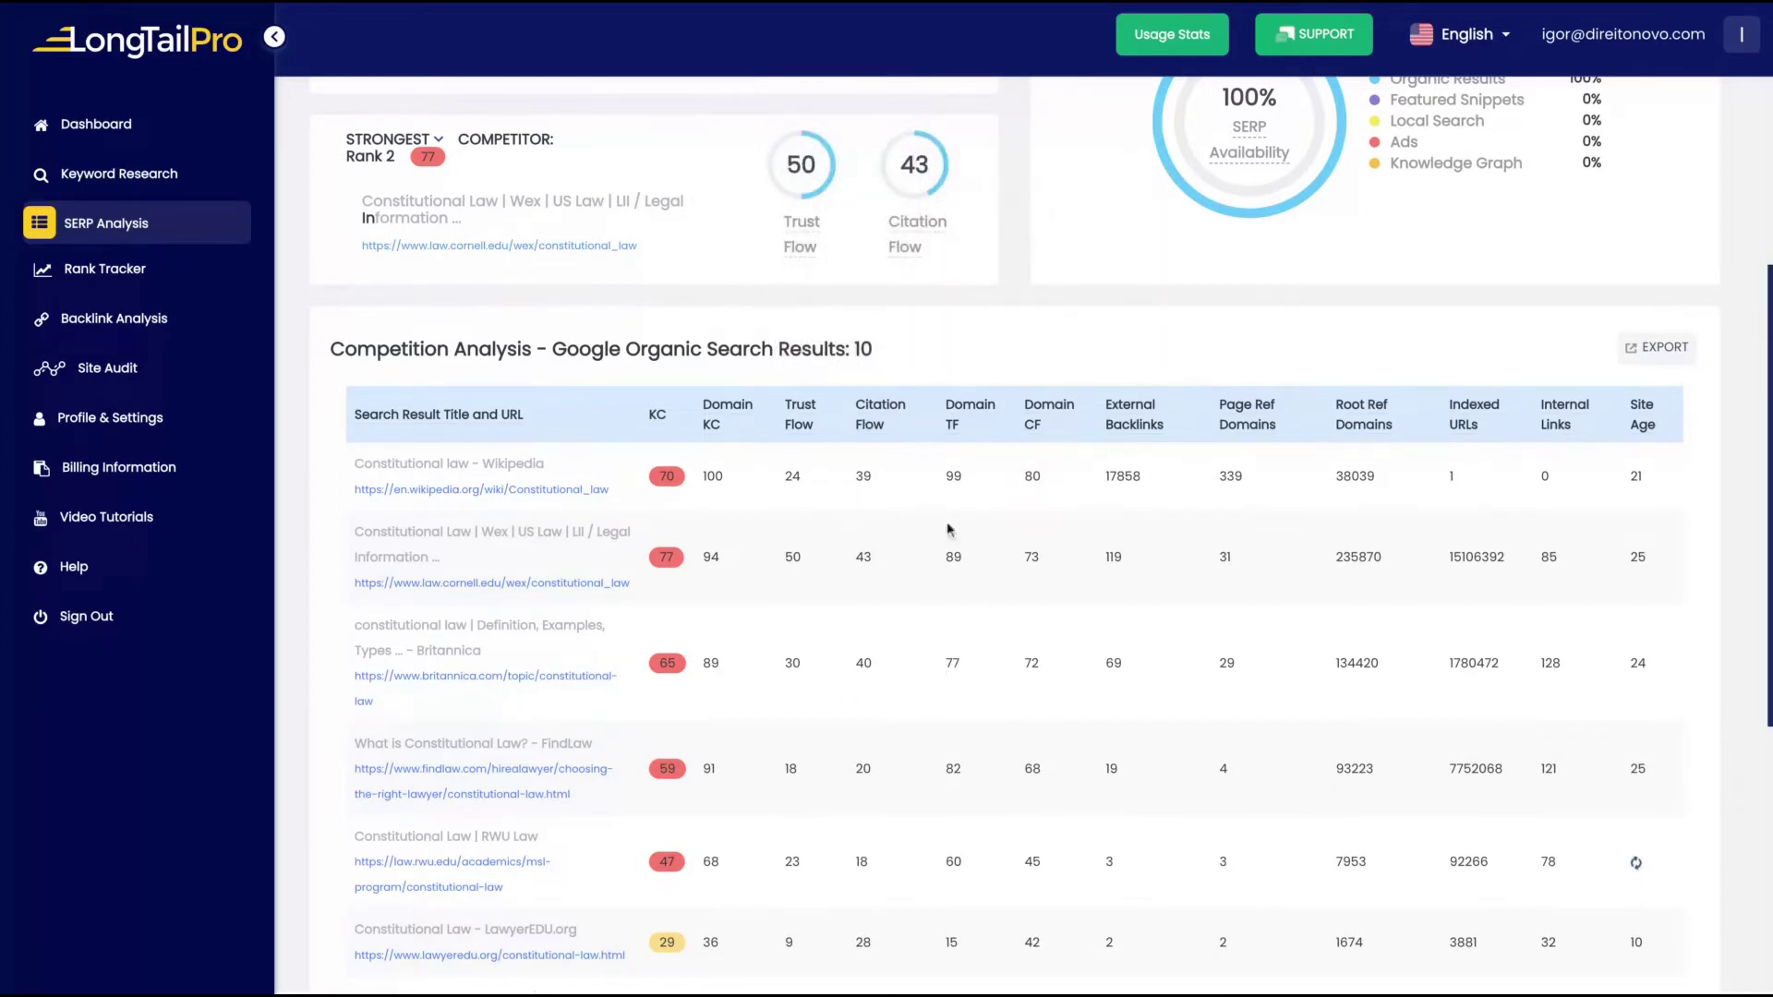
pyautogui.moveTo(1119, 413)
pyautogui.scroll(-2, 1639, 517)
pyautogui.scroll(7, 1639, 587)
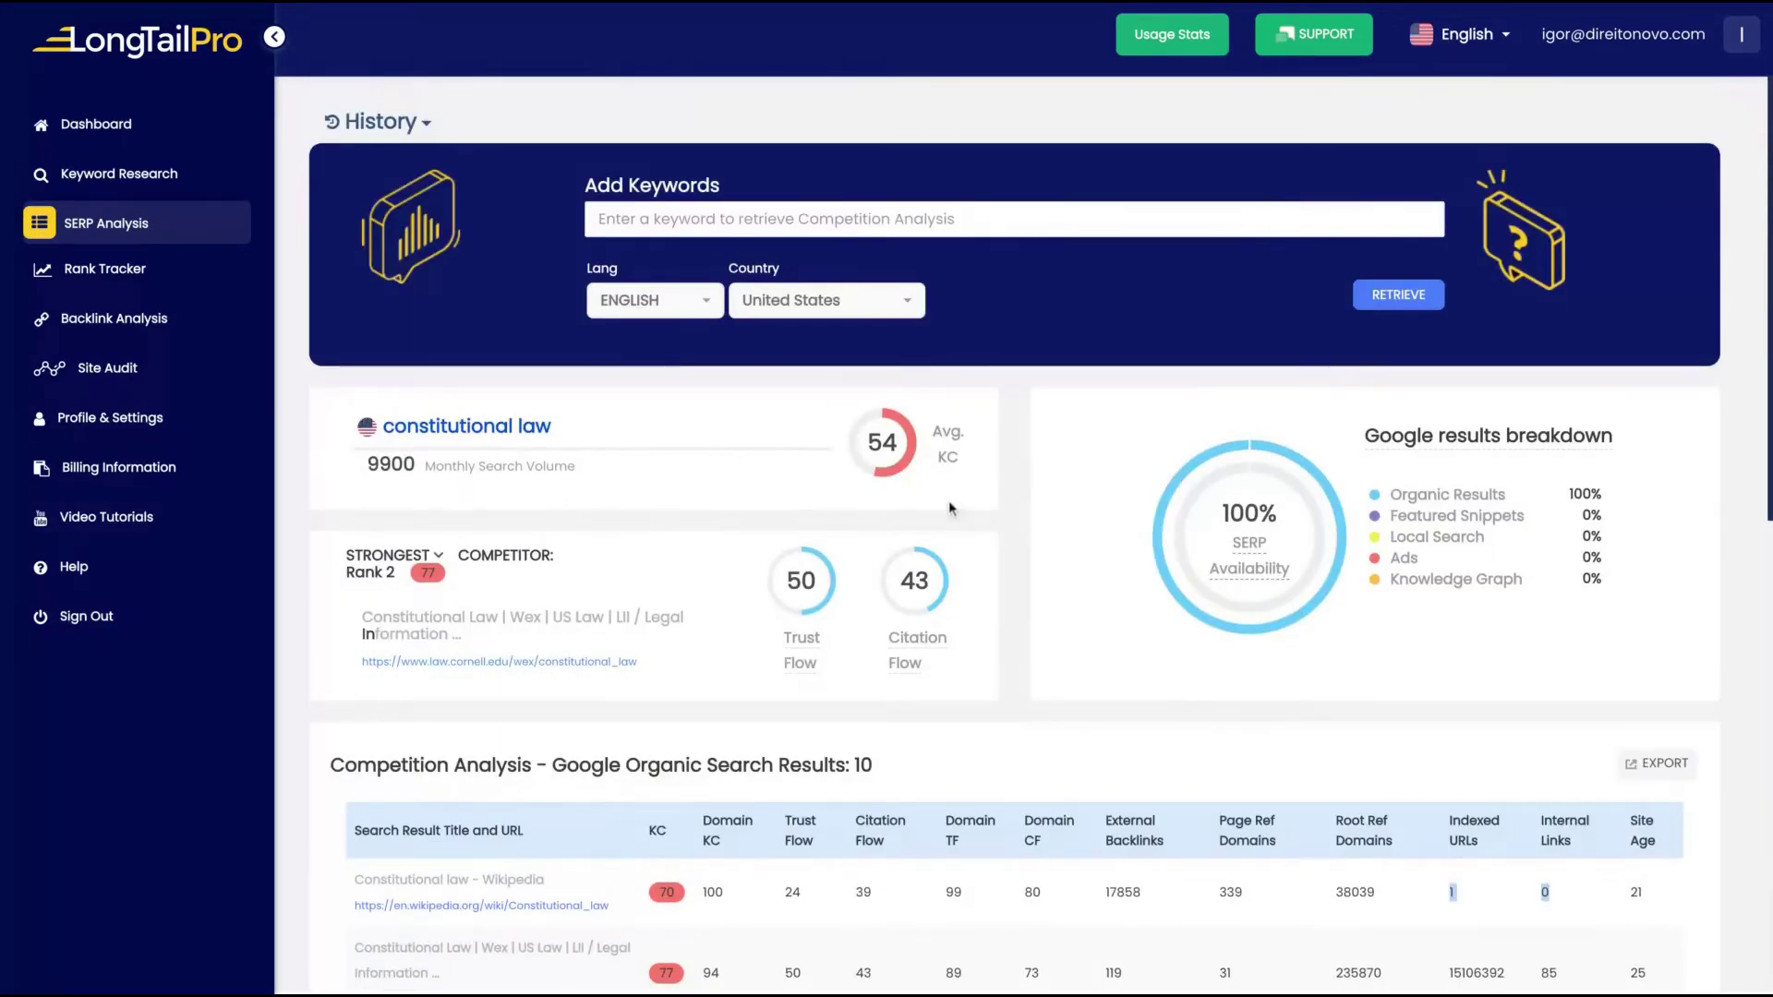
# Switch to Portuguese/Brazil results for 'direito constitucional' (33100 monthly searches, average KC 30)
pyautogui.click(704, 303)
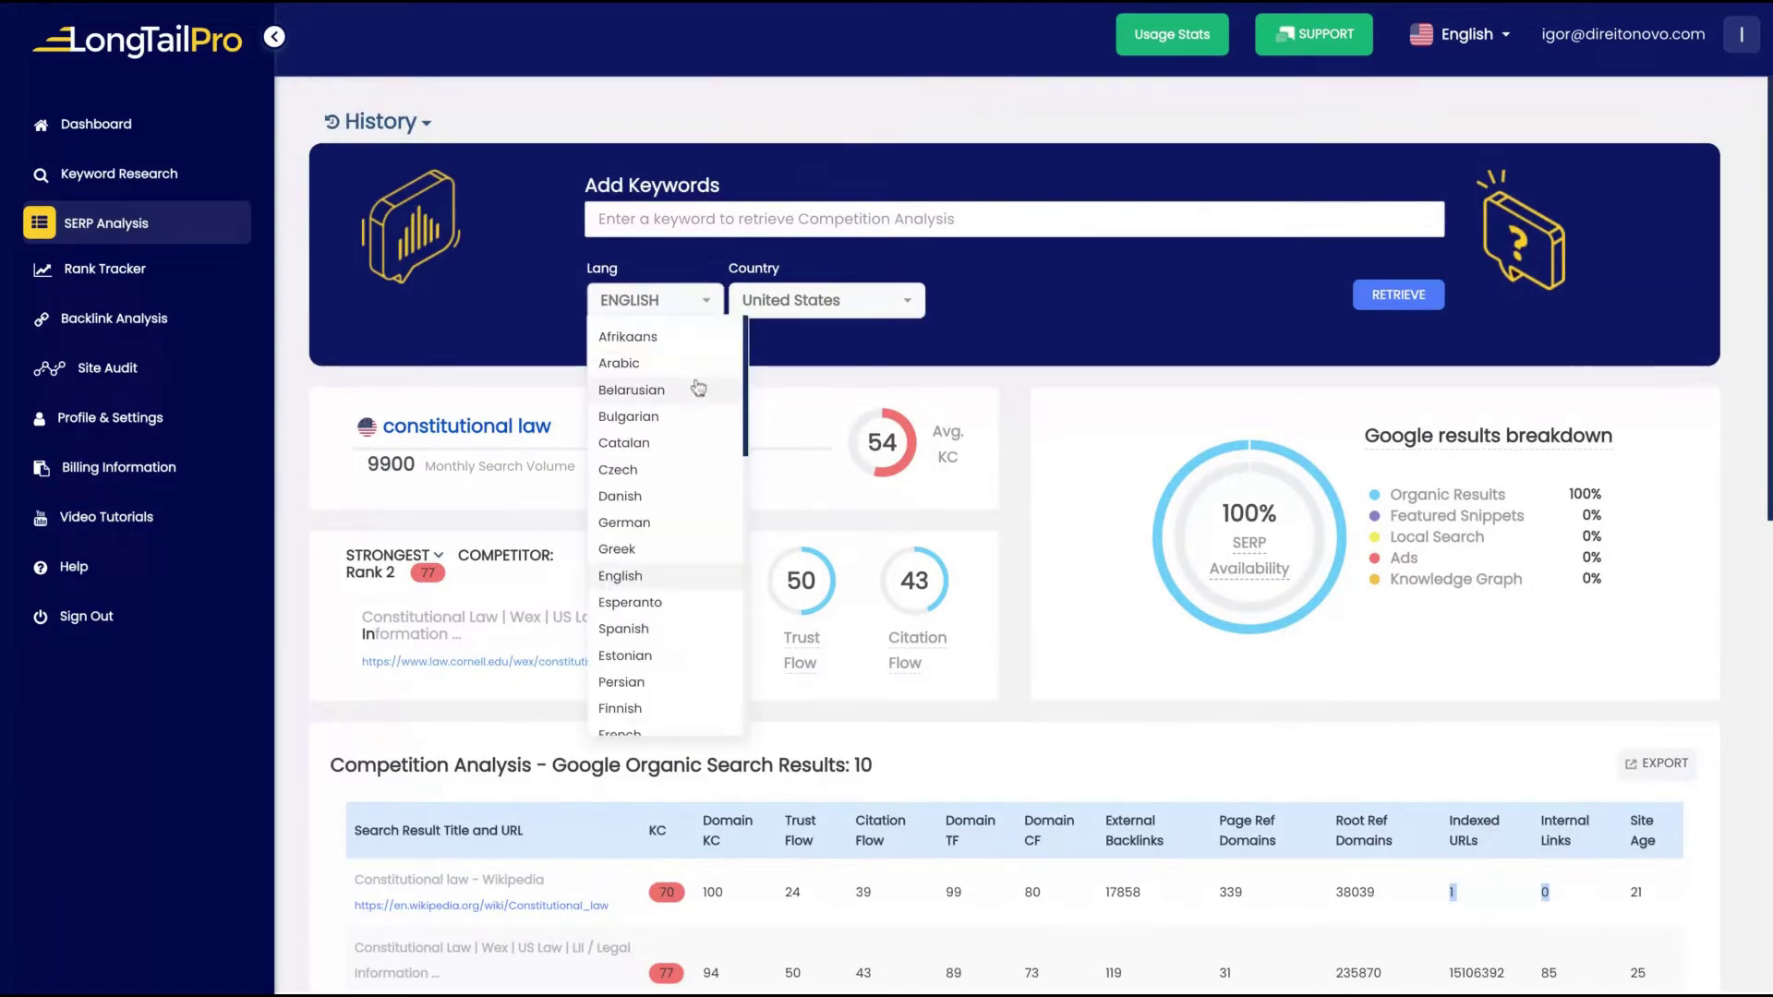
pyautogui.scroll(-2, 686, 511)
pyautogui.scroll(2, 685, 511)
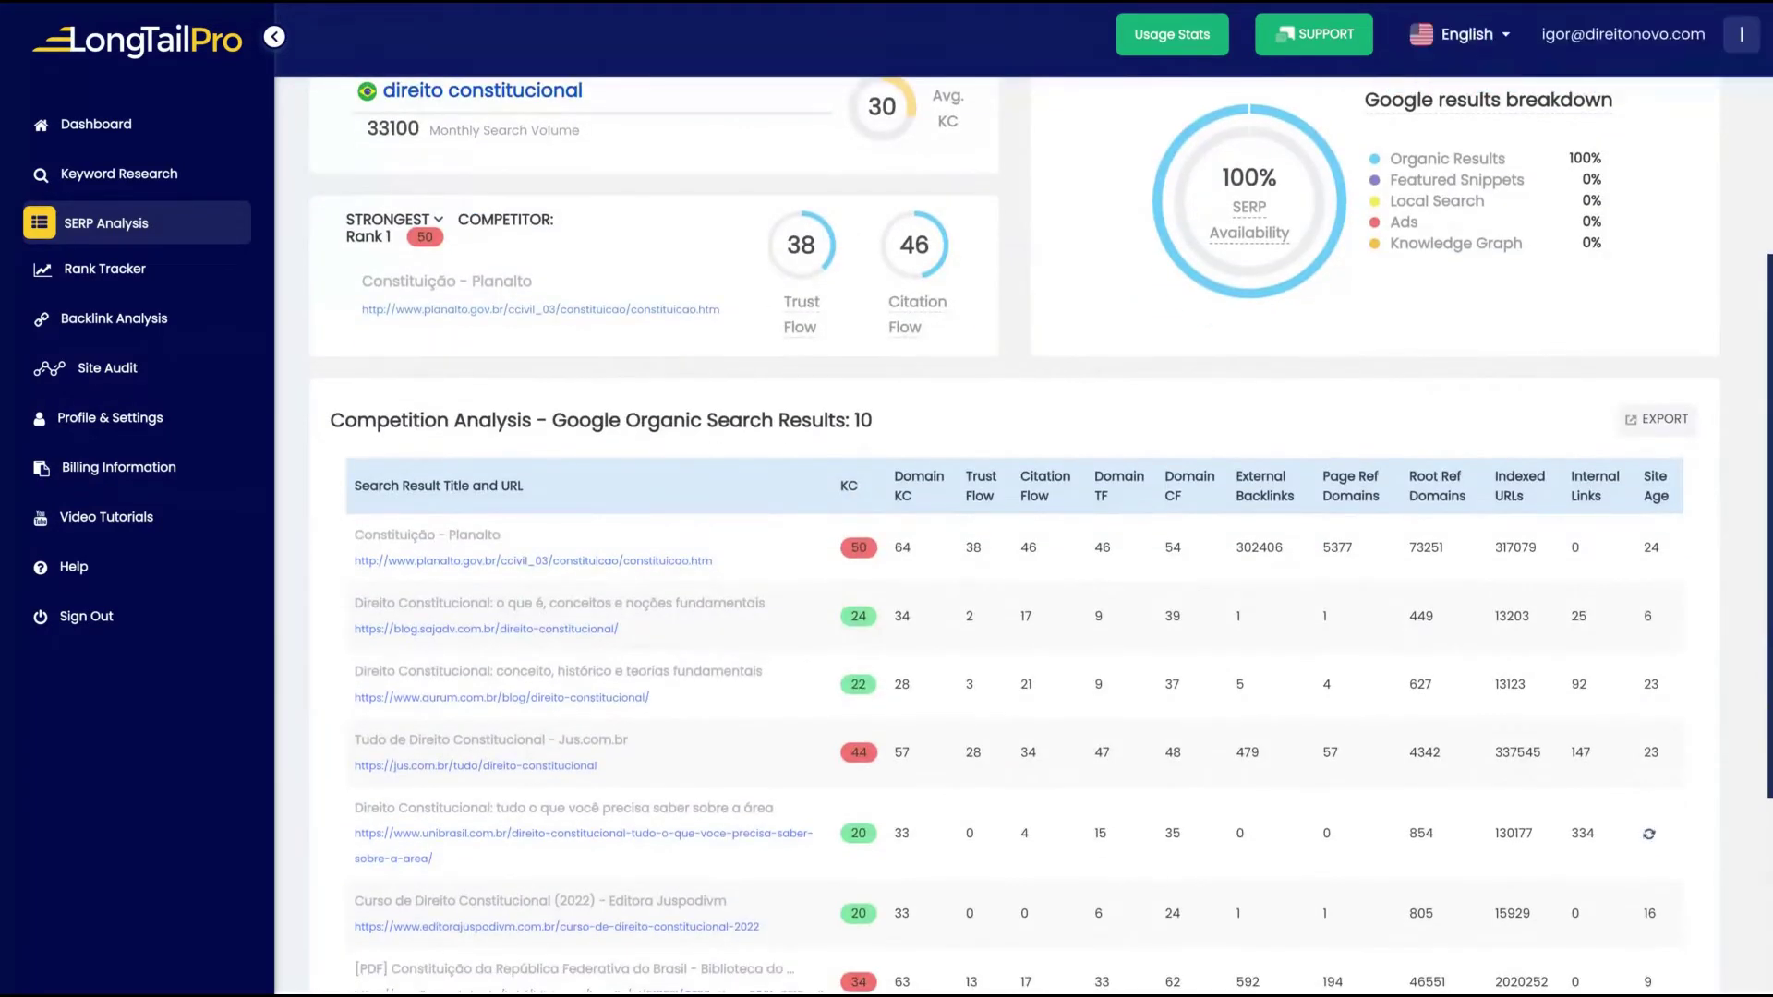
pyautogui.scroll(5, 202, 479)
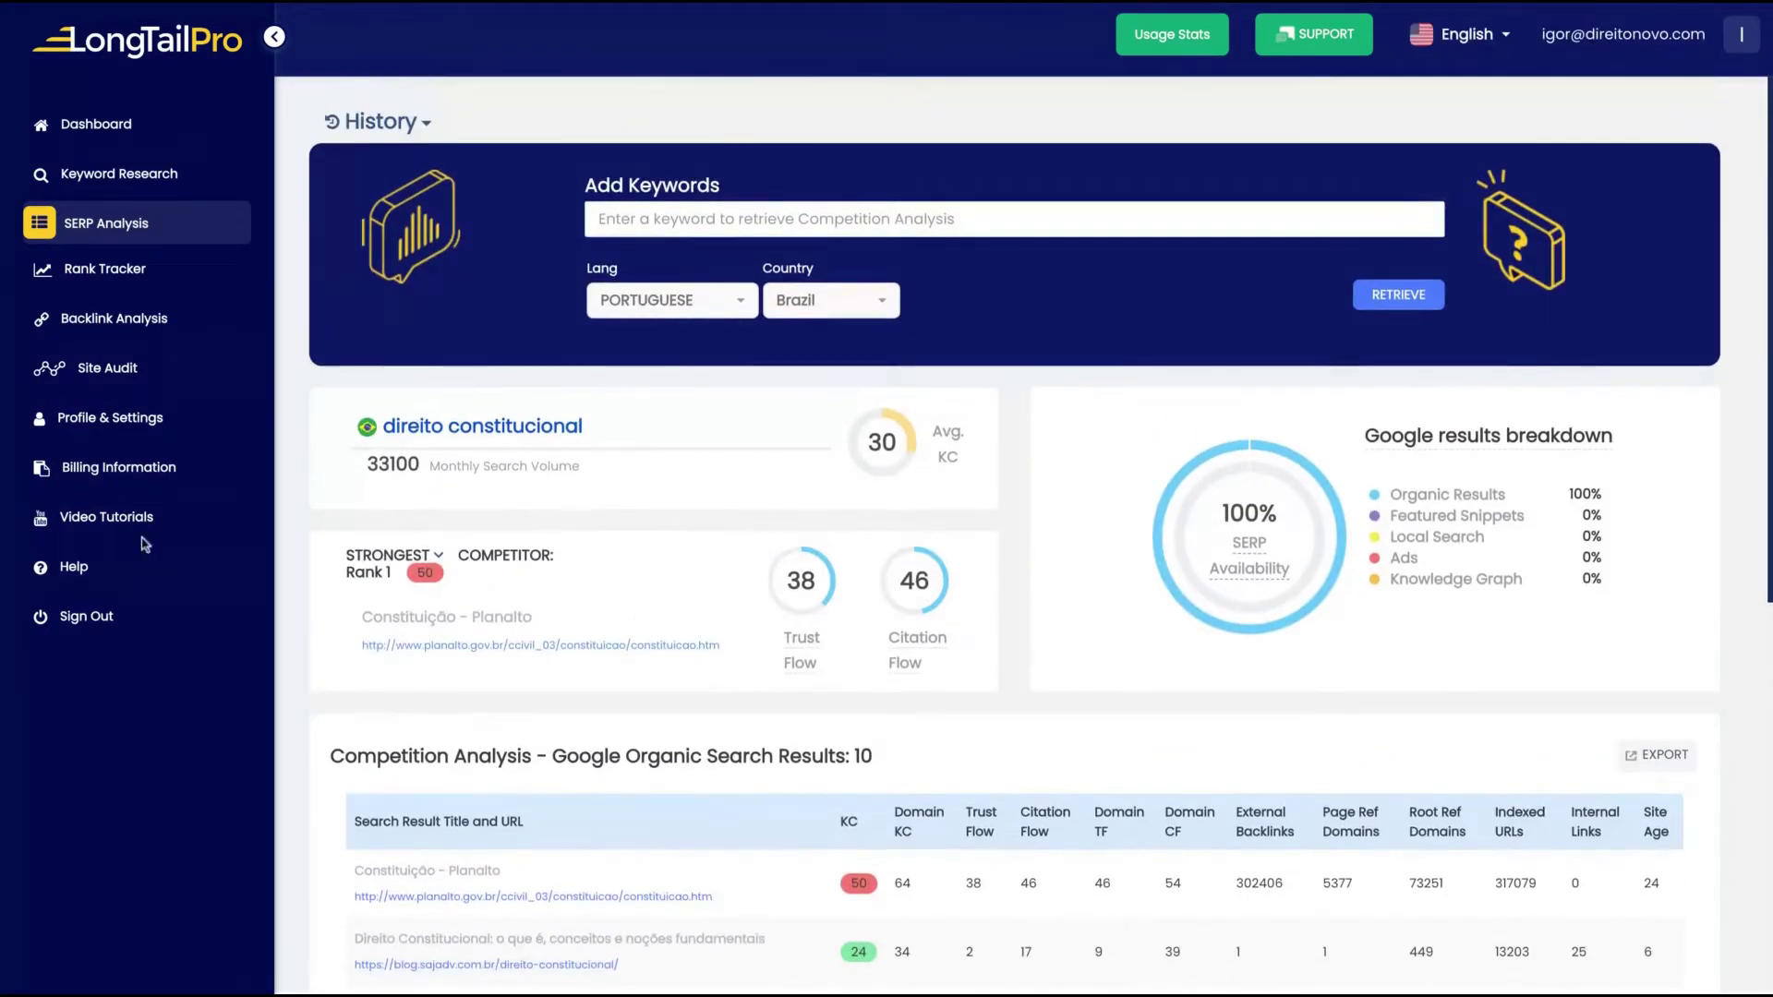
pyautogui.scroll(-2, 482, 639)
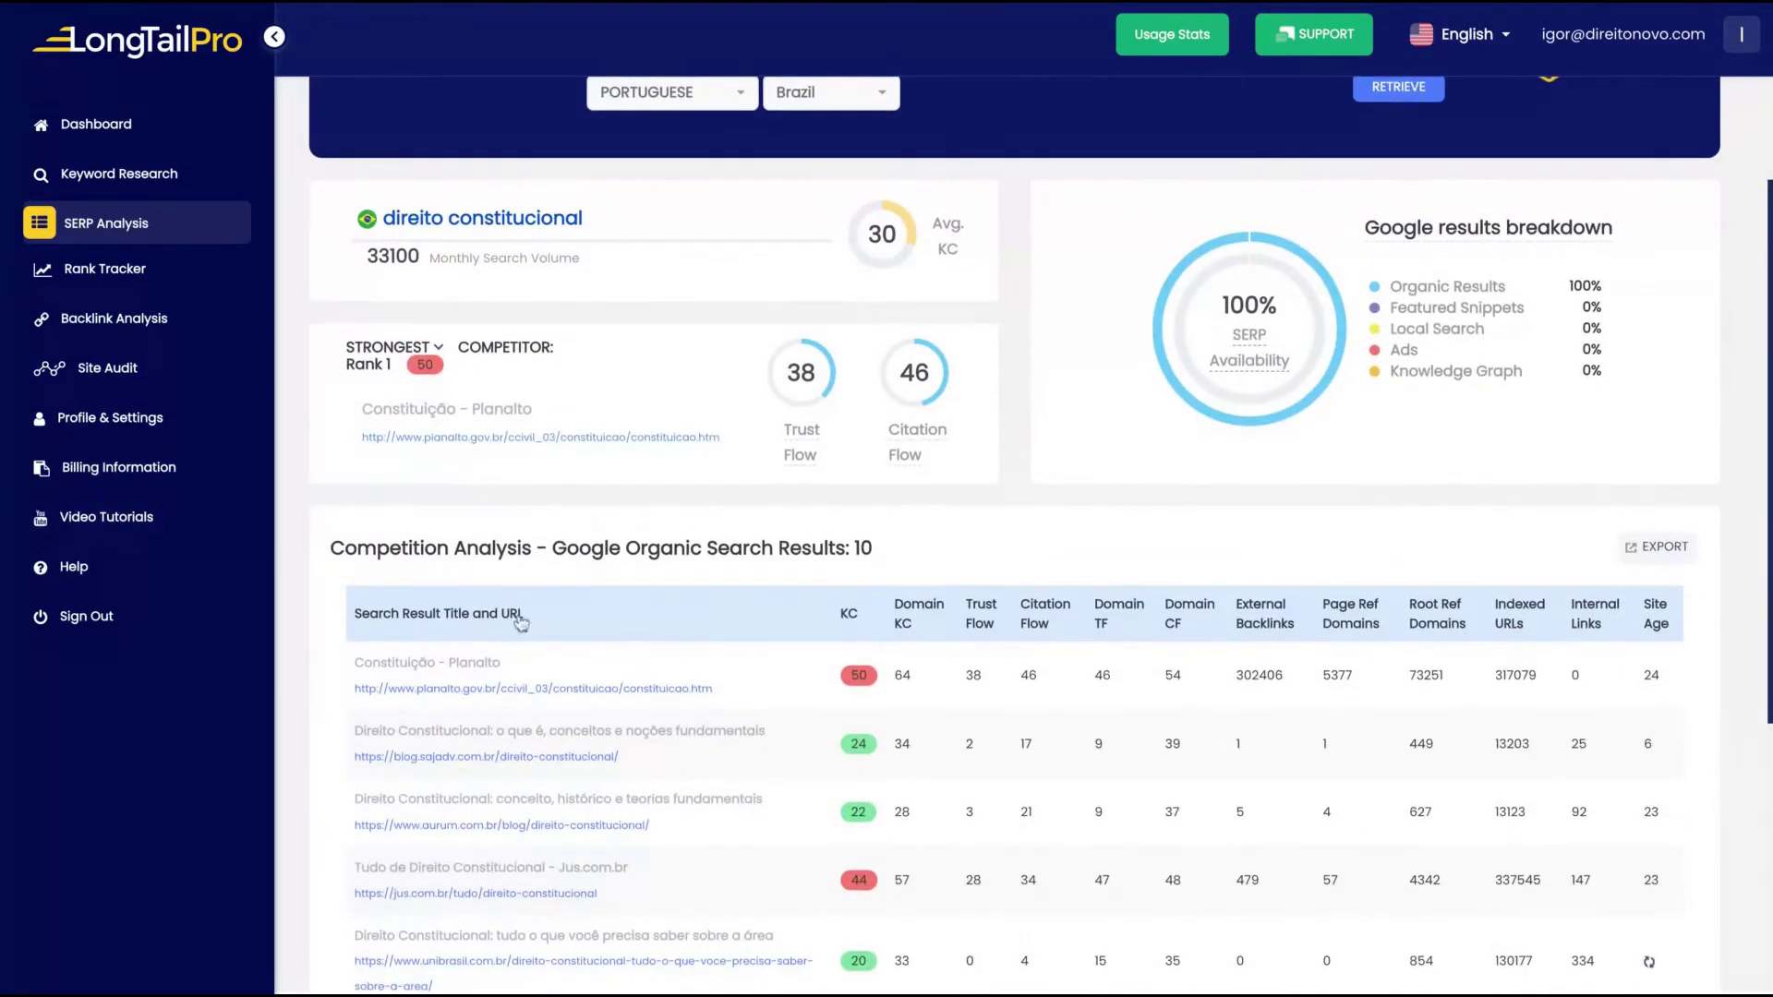
pyautogui.scroll(-2, 431, 664)
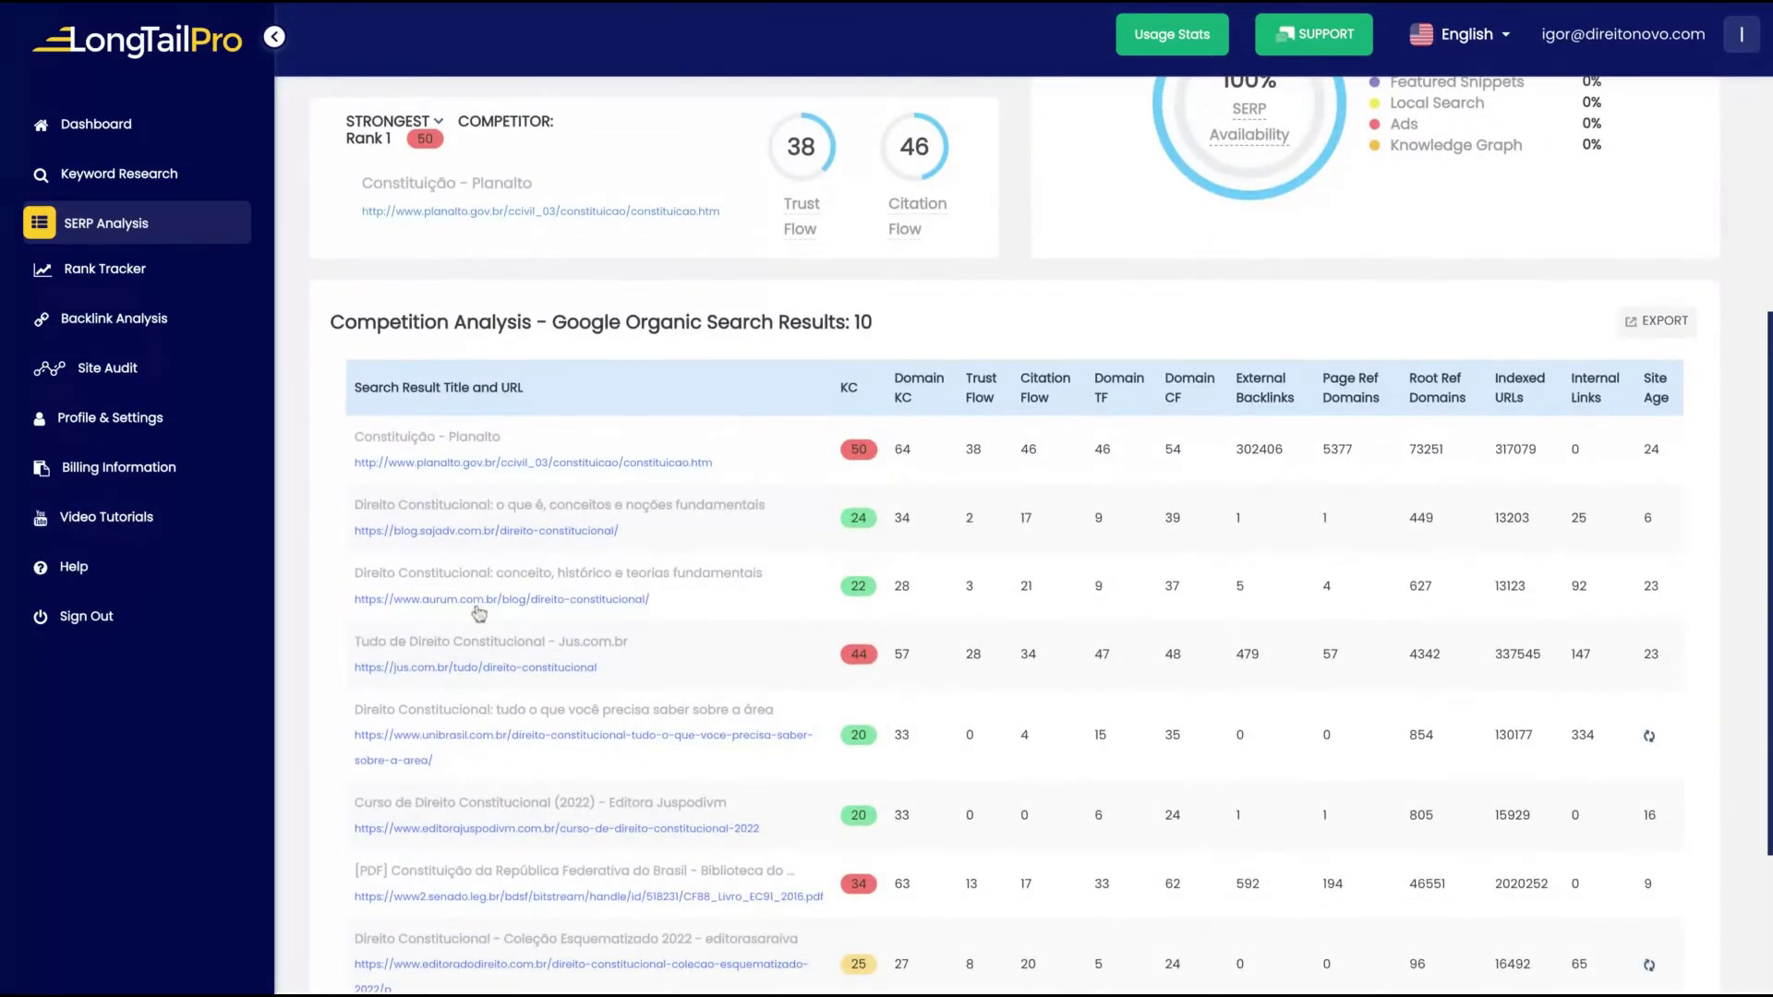
pyautogui.scroll(-2, 736, 650)
# Select the competitors' domain metrics in the table, where Planalto is strongest at KC 50
pyautogui.moveTo(1039, 293); pyautogui.dragTo(1002, 743)
pyautogui.moveTo(505, 806); pyautogui.dragTo(1187, 294)
pyautogui.scroll(1, 1138, 540)
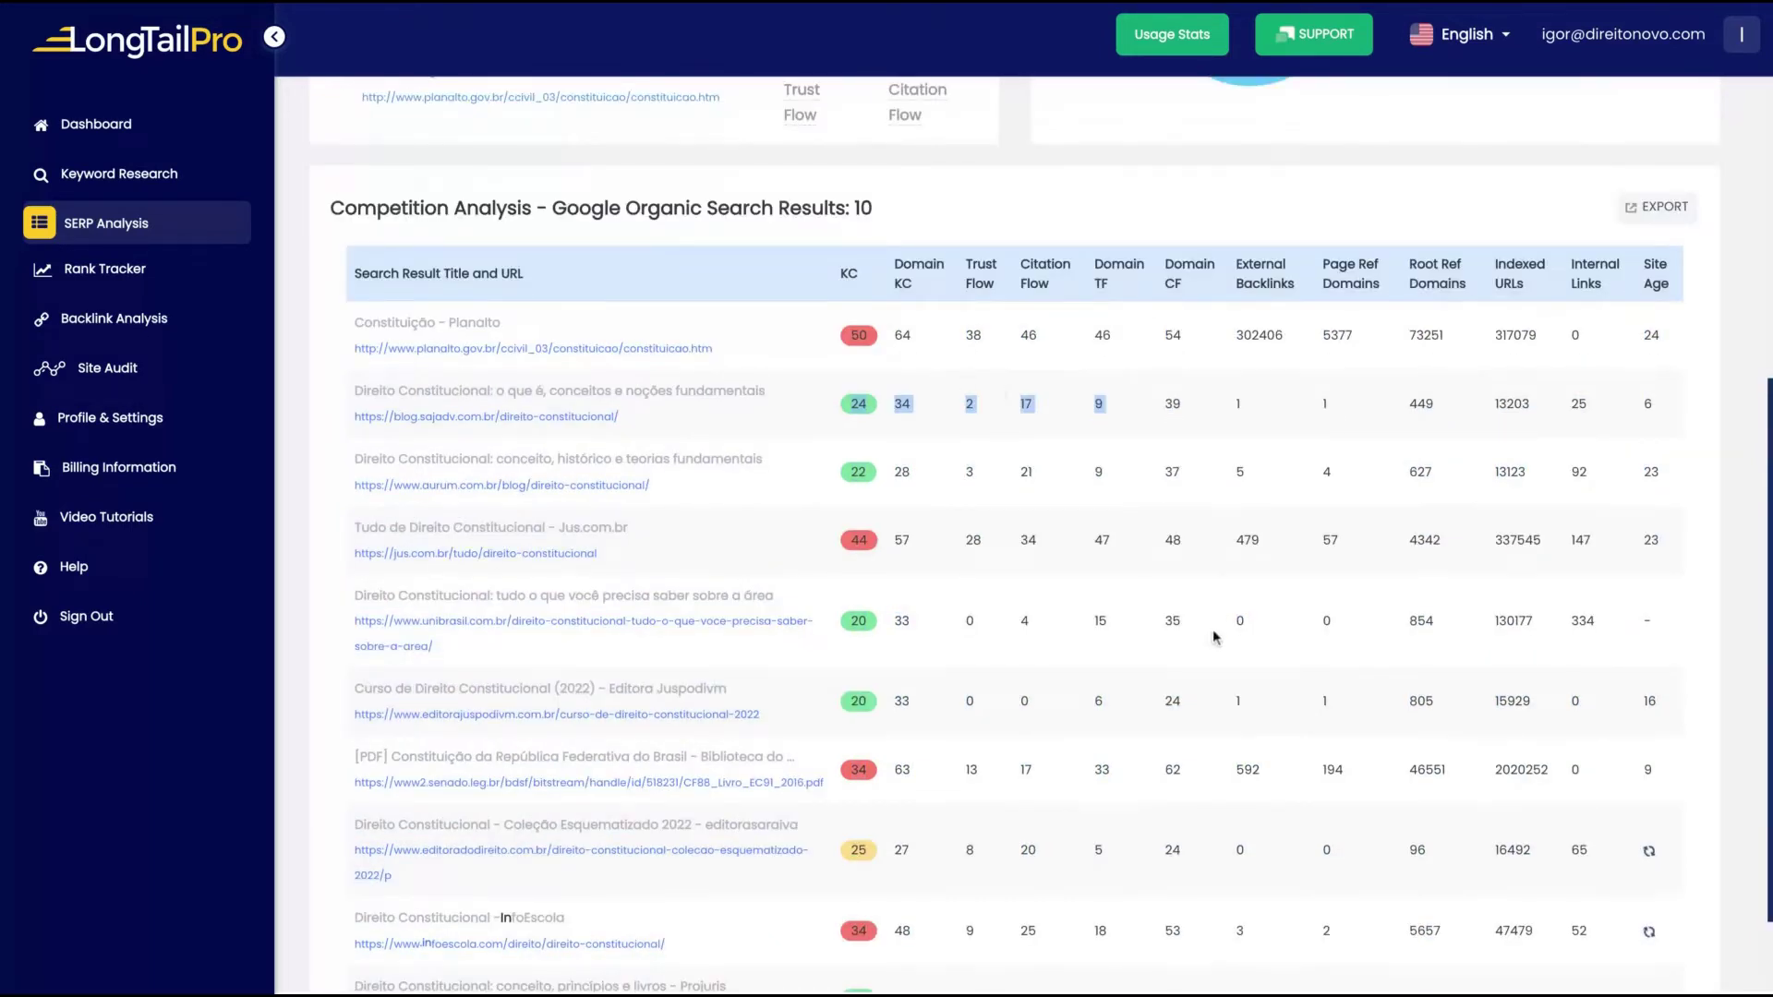
pyautogui.scroll(1, 1339, 581)
pyautogui.scroll(-1, 1373, 605)
pyautogui.scroll(-1, 1373, 605)
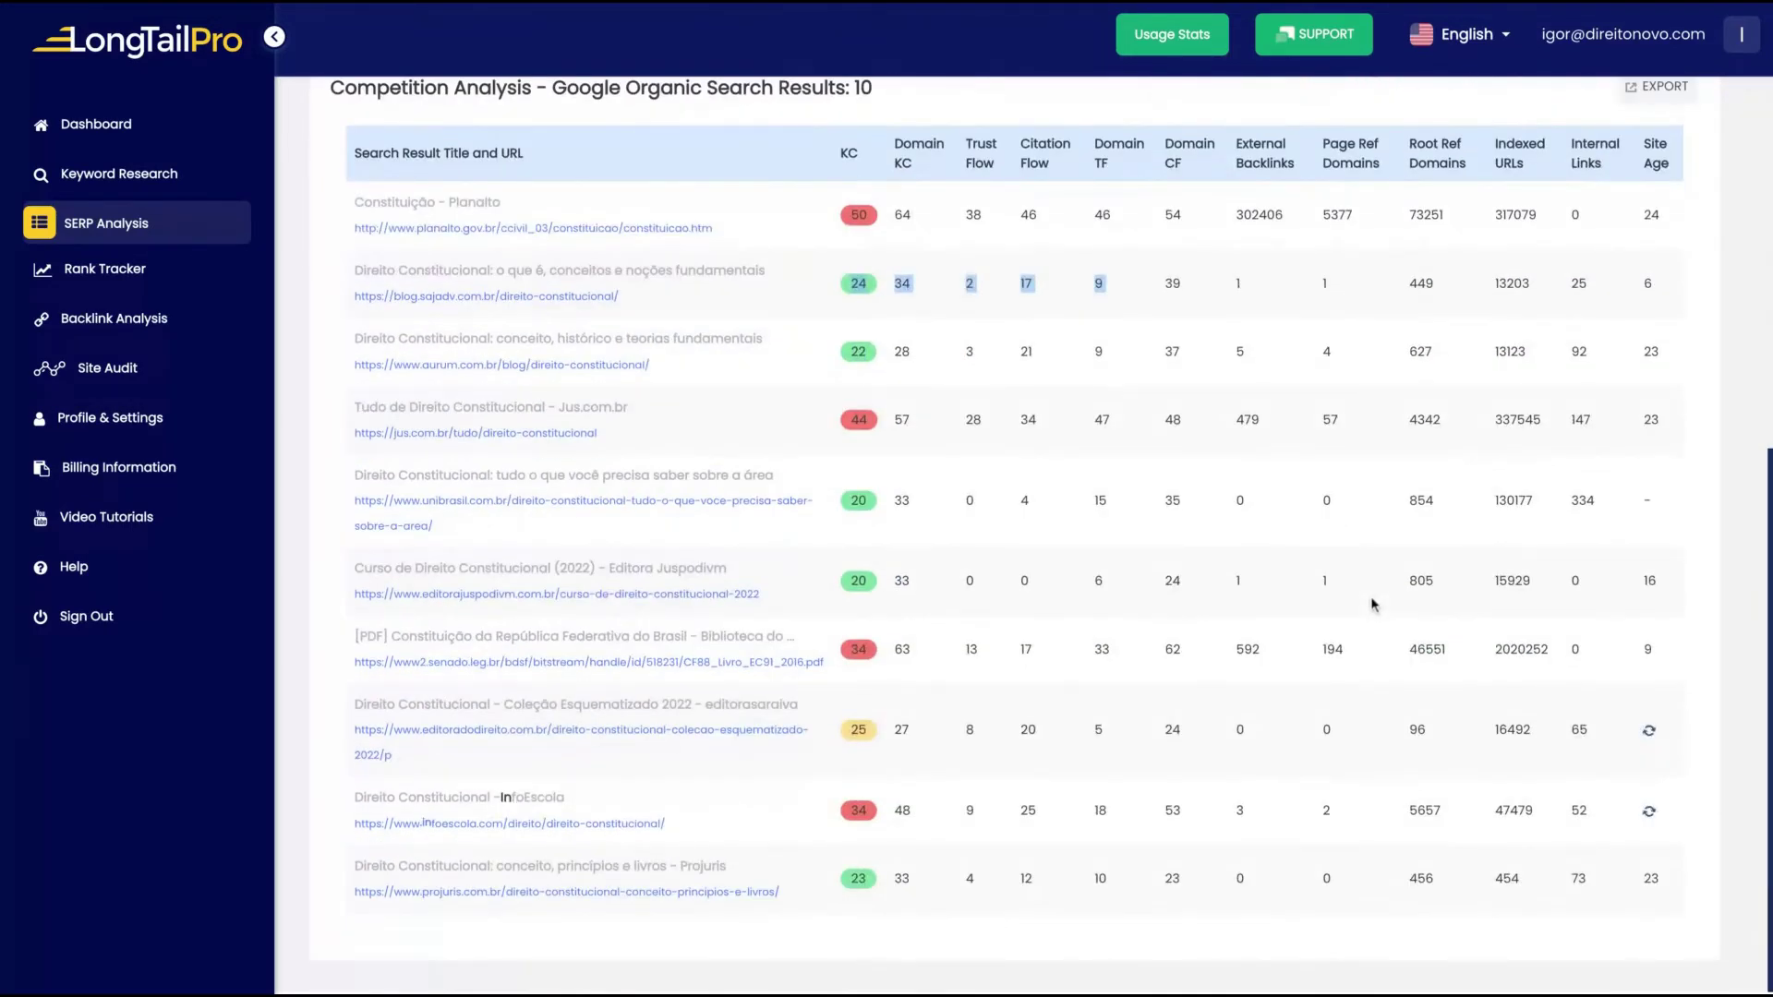
pyautogui.scroll(7, 545, 513)
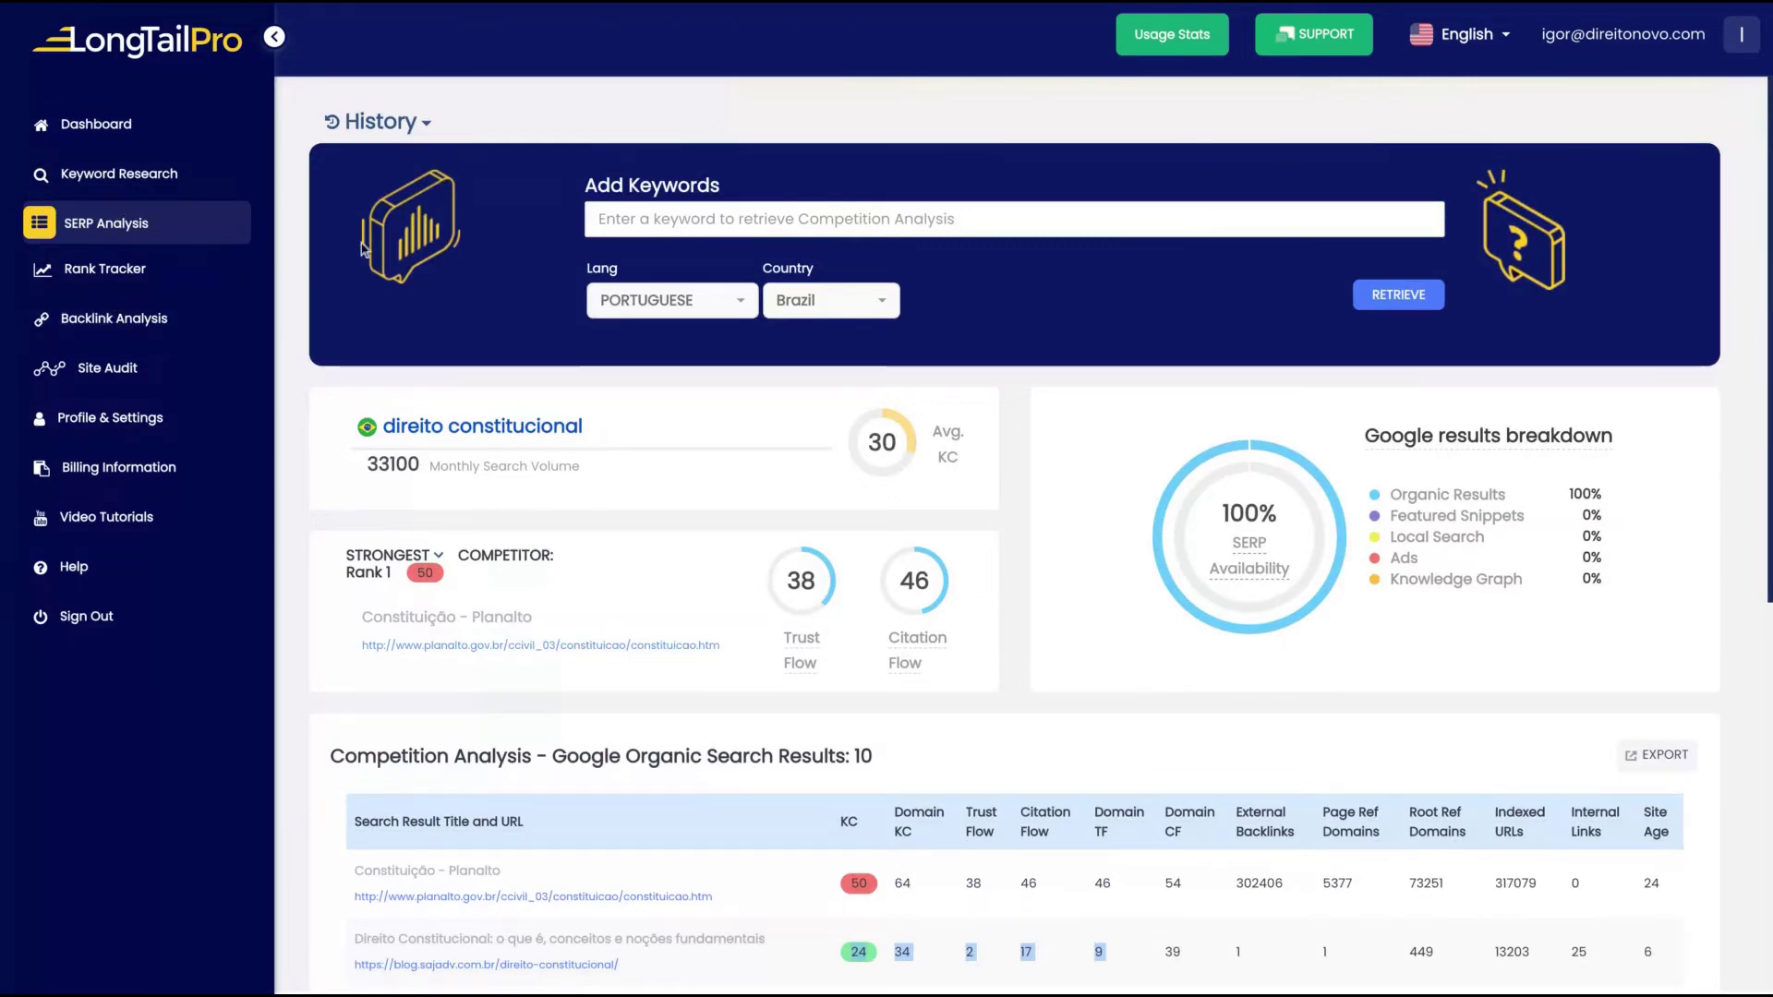
pyautogui.click(138, 175)
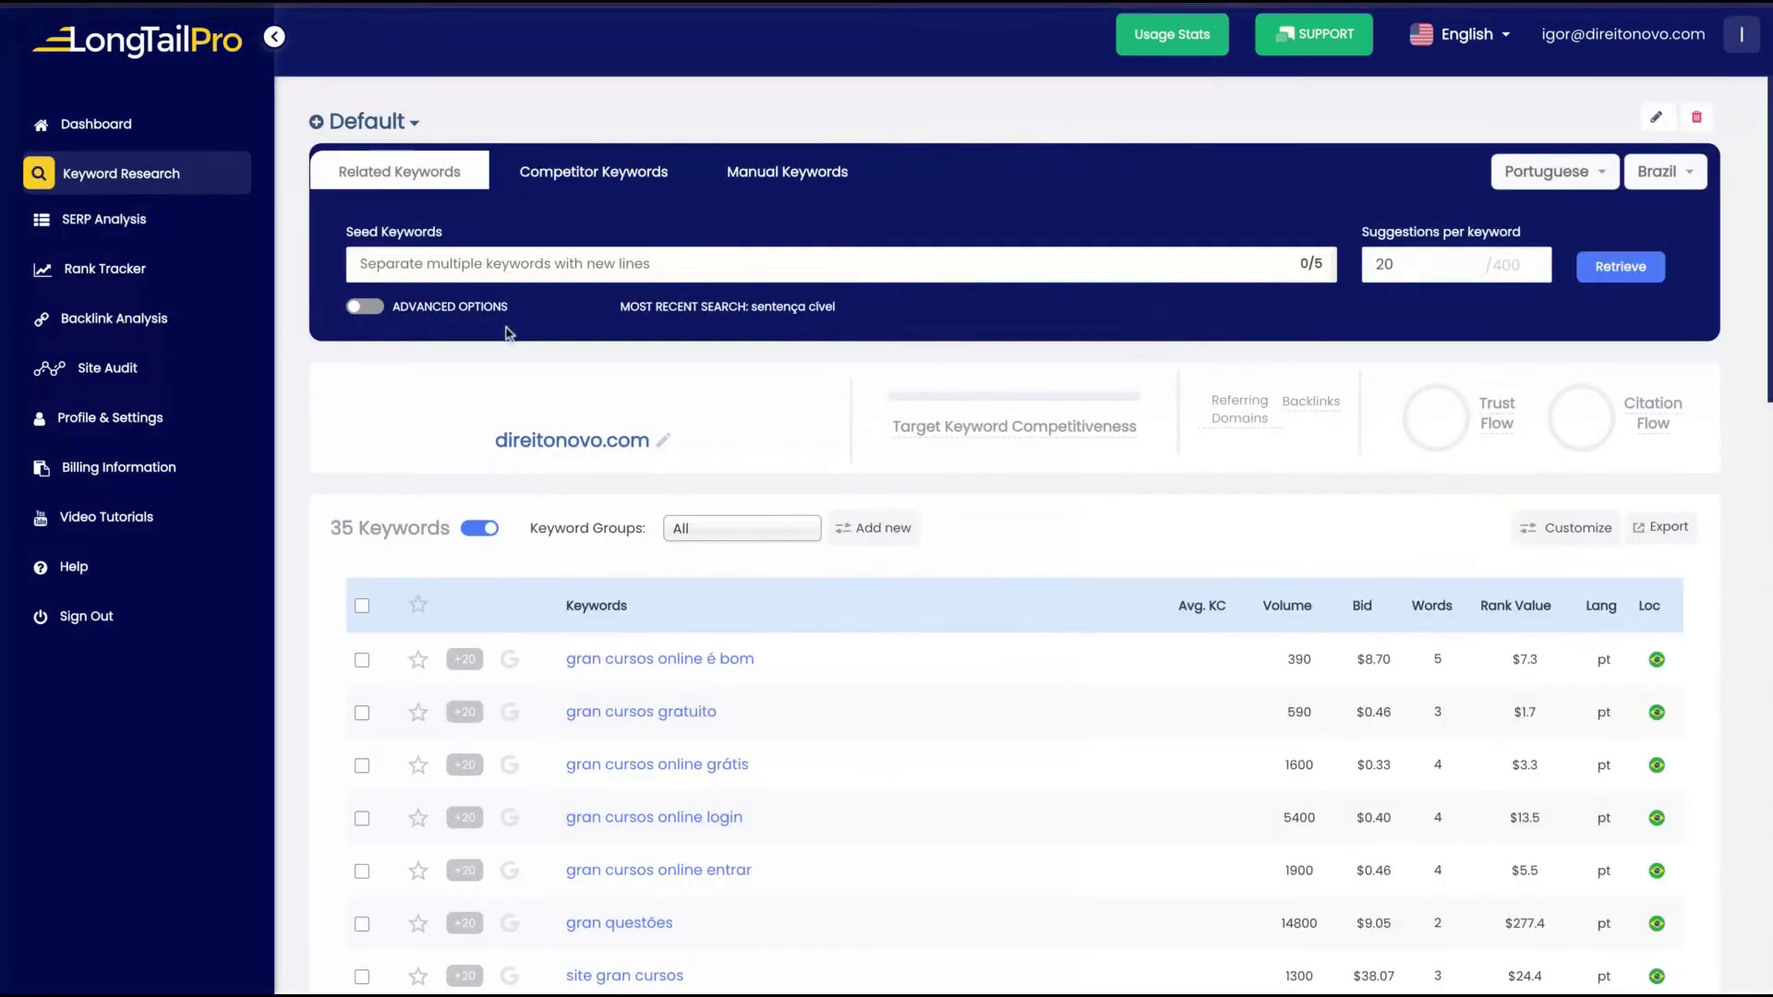
pyautogui.click(362, 314)
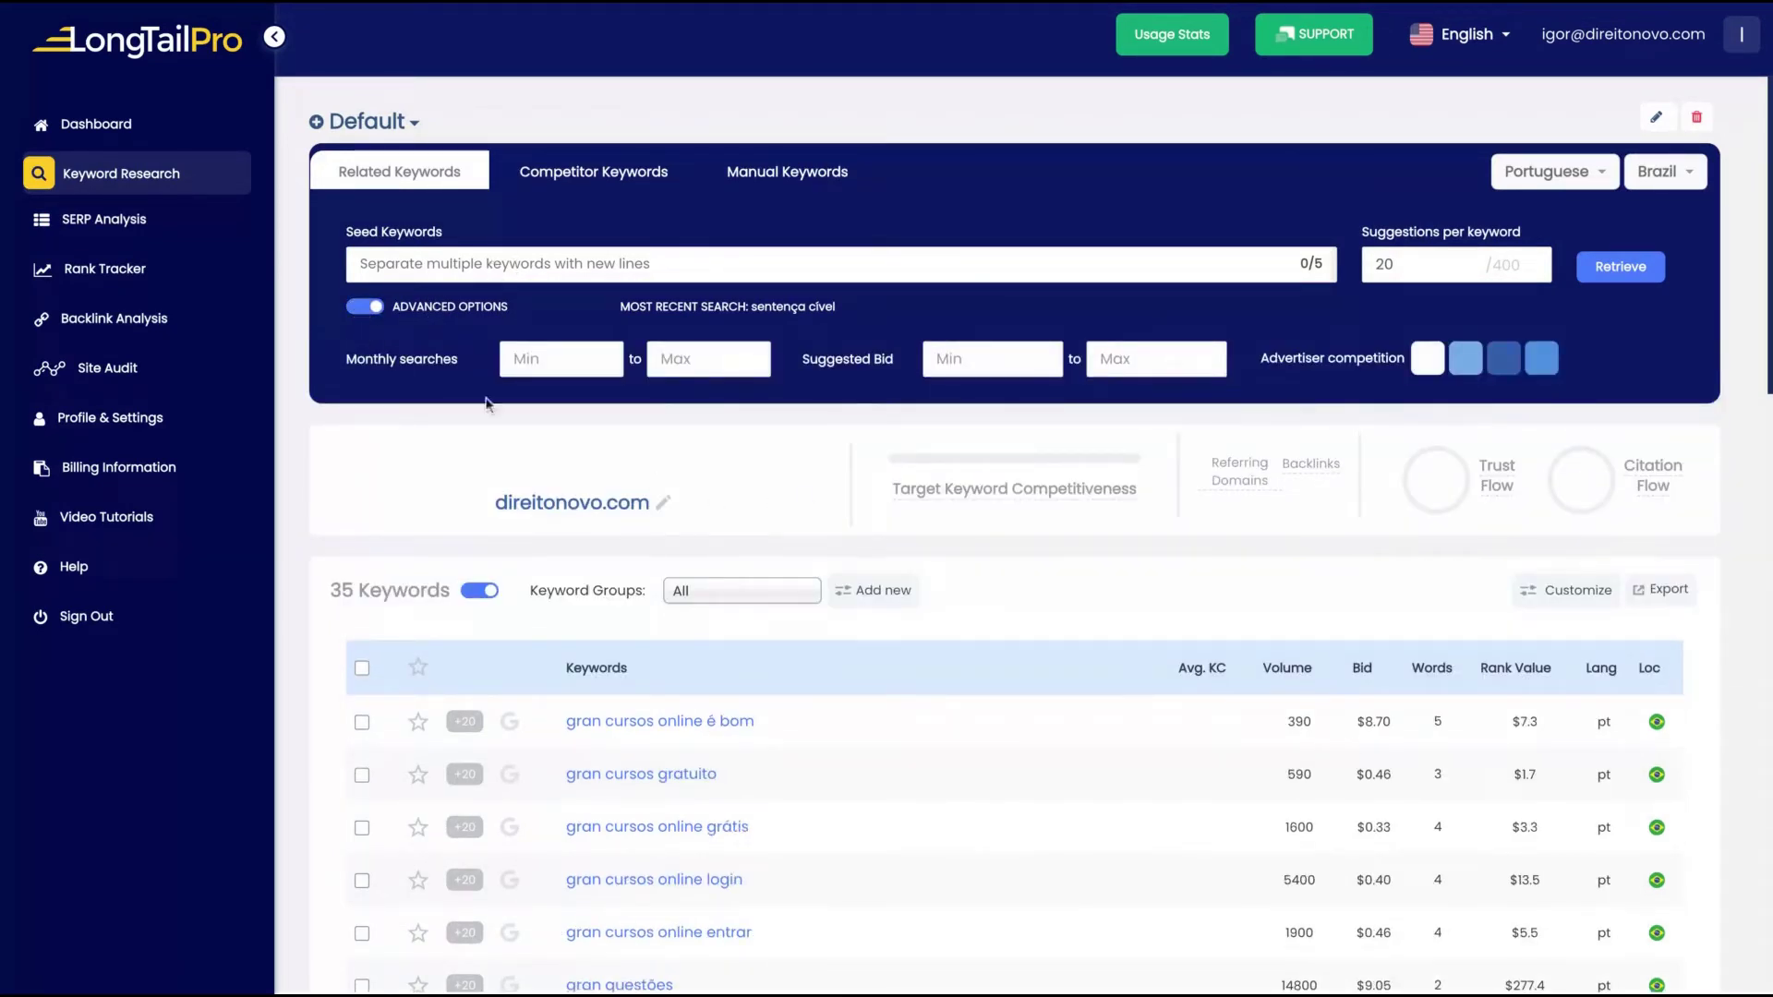
pyautogui.tripleClick(356, 366)
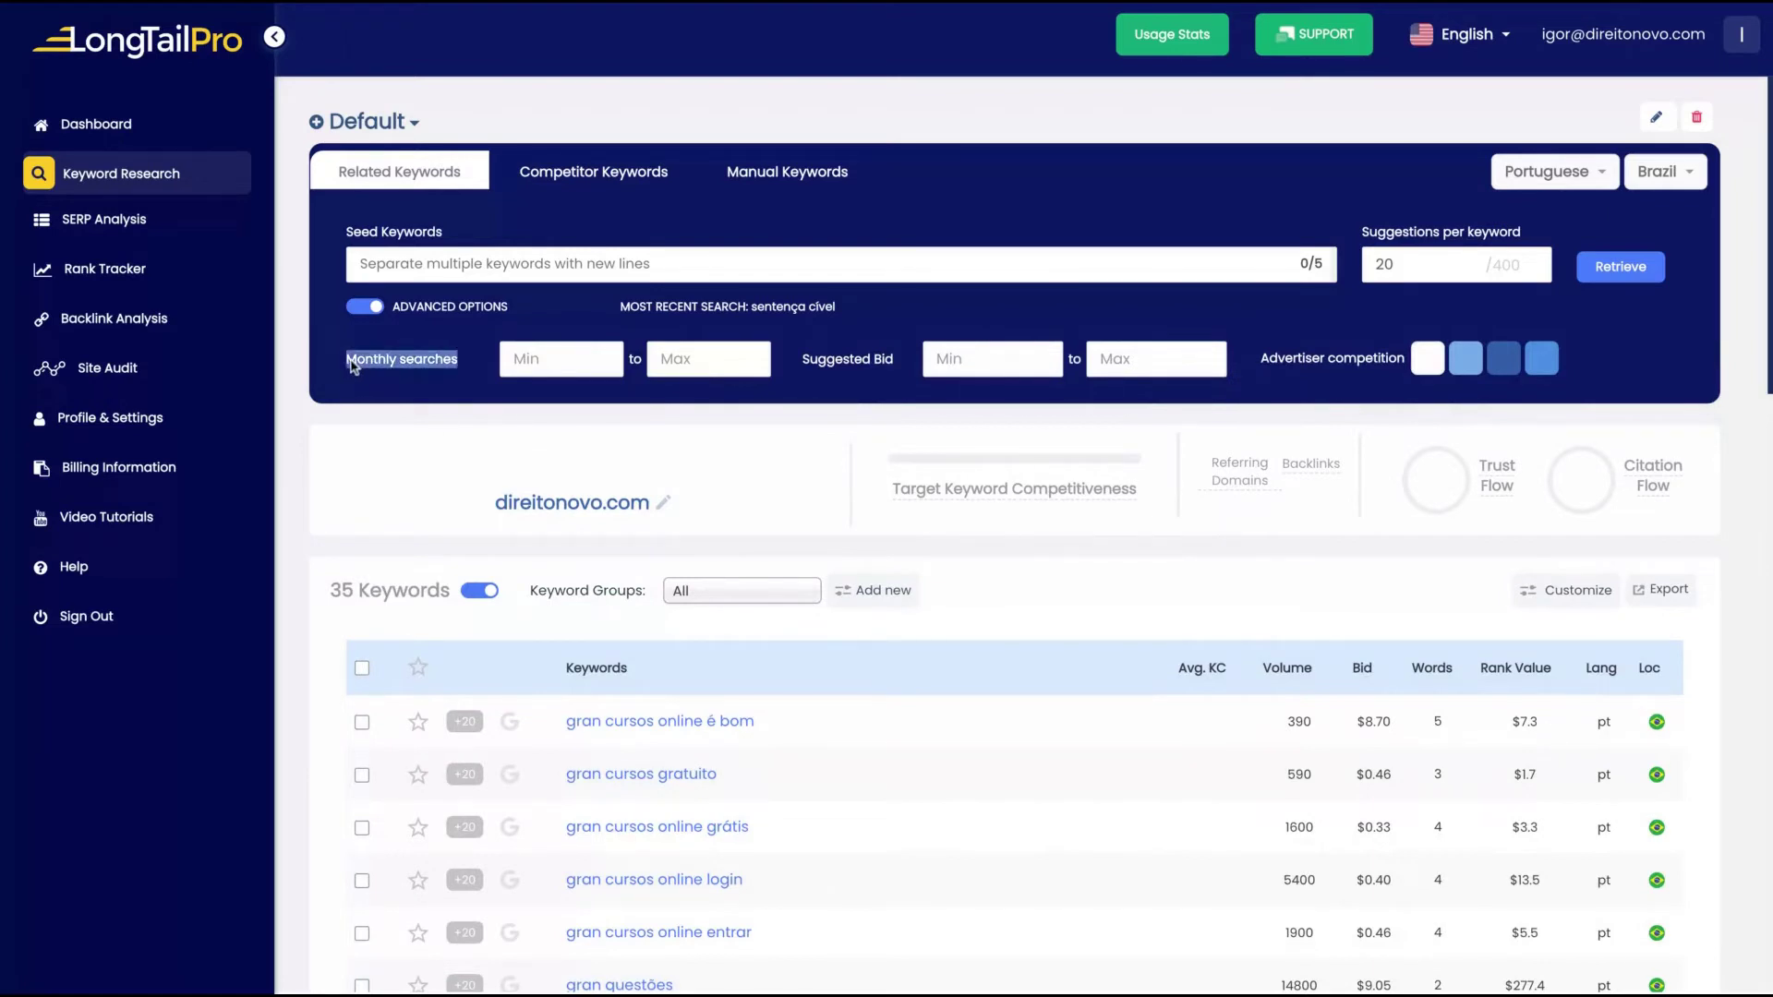
pyautogui.tripleClick(806, 362)
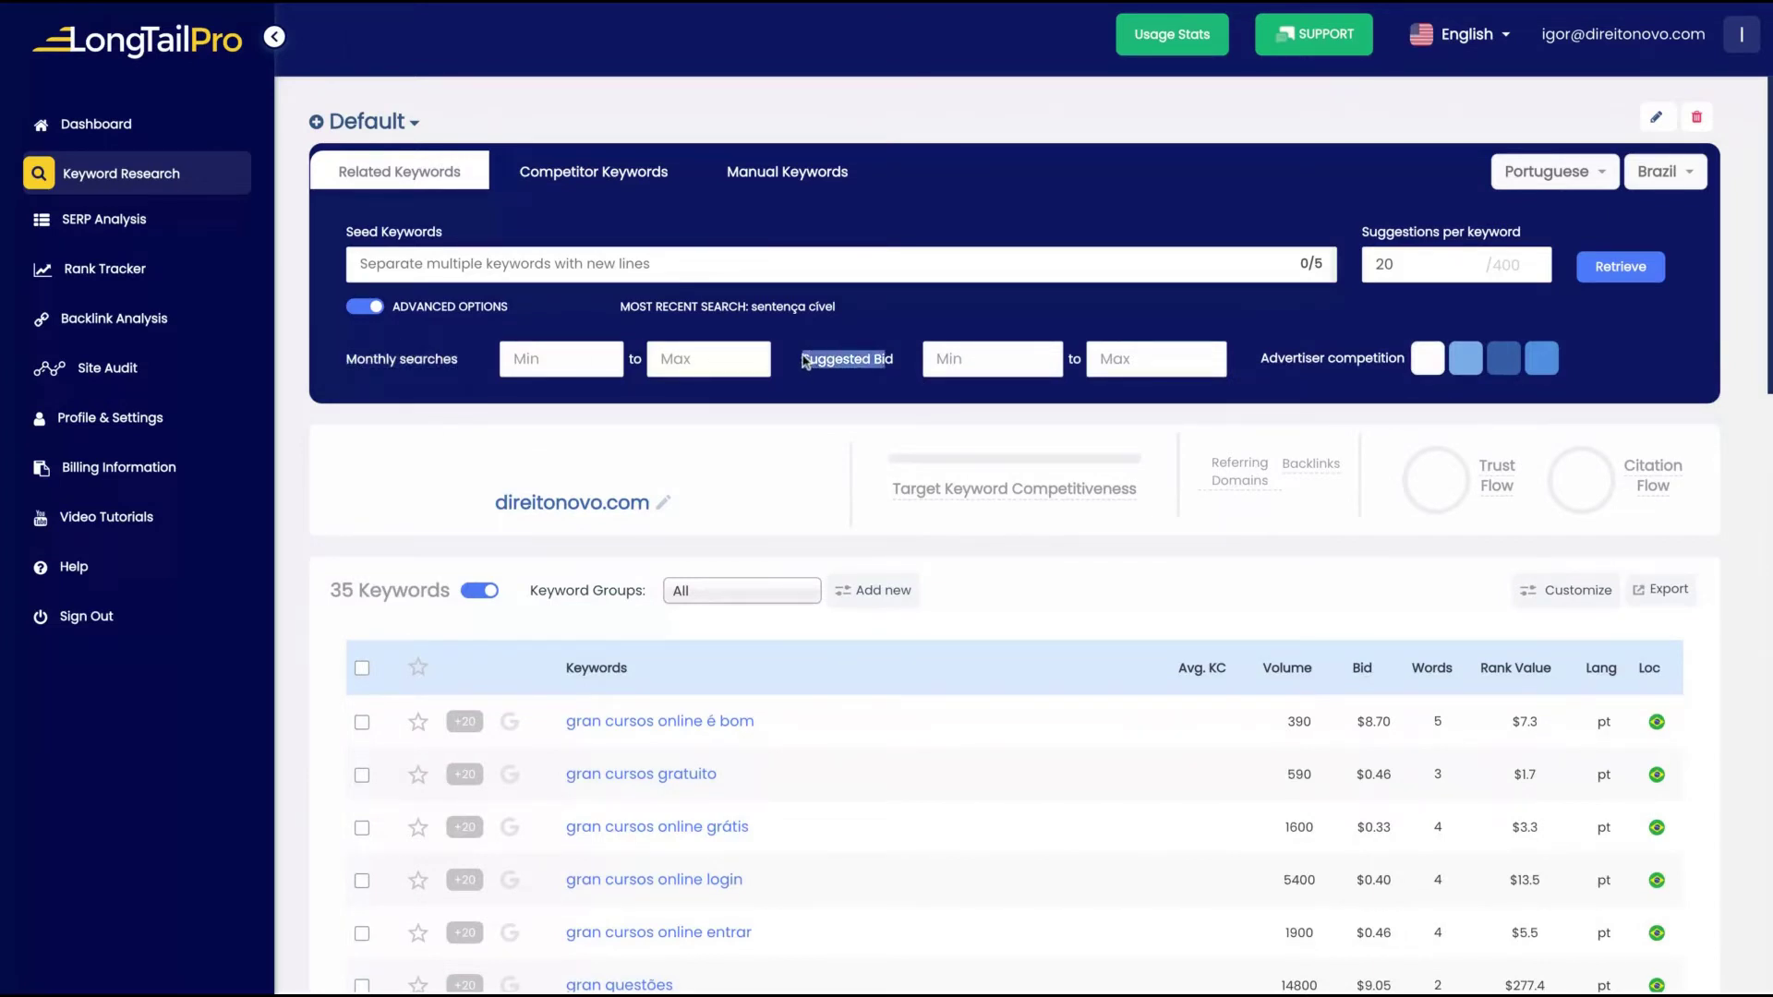
pyautogui.click(365, 307)
pyautogui.click(519, 264)
pyautogui.write('constitutional law')
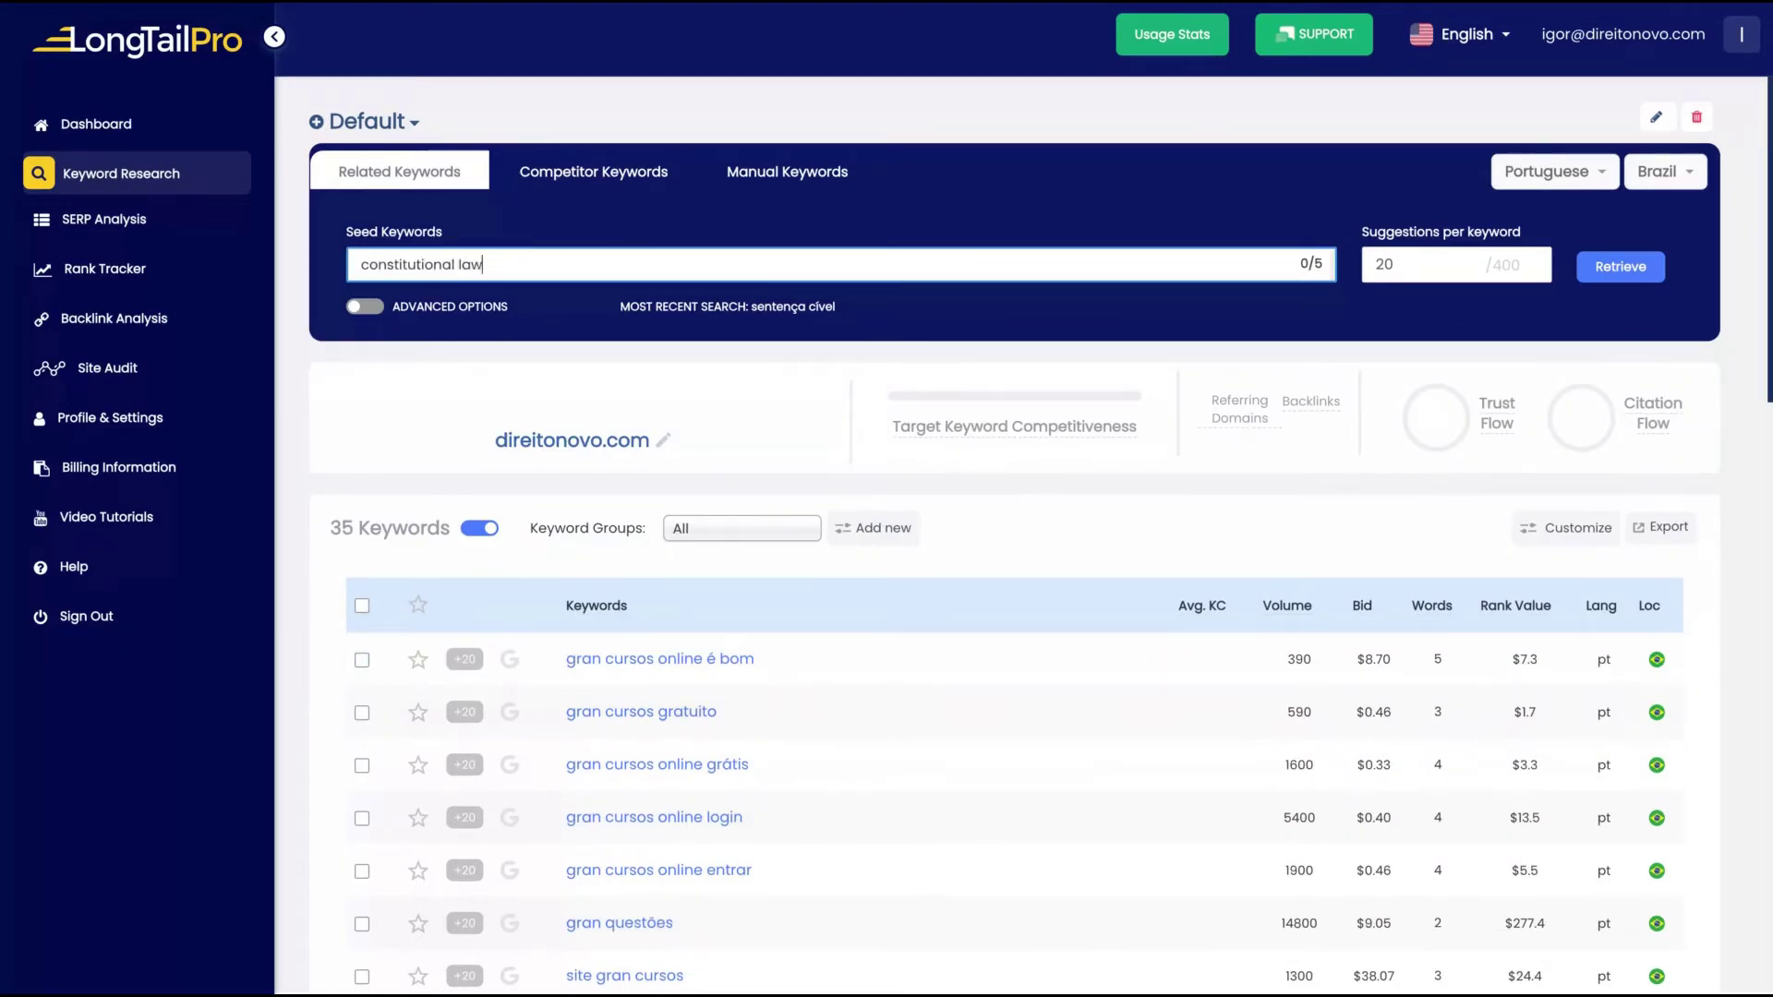
pyautogui.click(1582, 185)
pyautogui.click(1616, 214)
pyautogui.click(1662, 183)
pyautogui.scroll(-8, 1667, 452)
pyautogui.scroll(-5, 1667, 453)
pyautogui.click(1667, 452)
pyautogui.click(1447, 274)
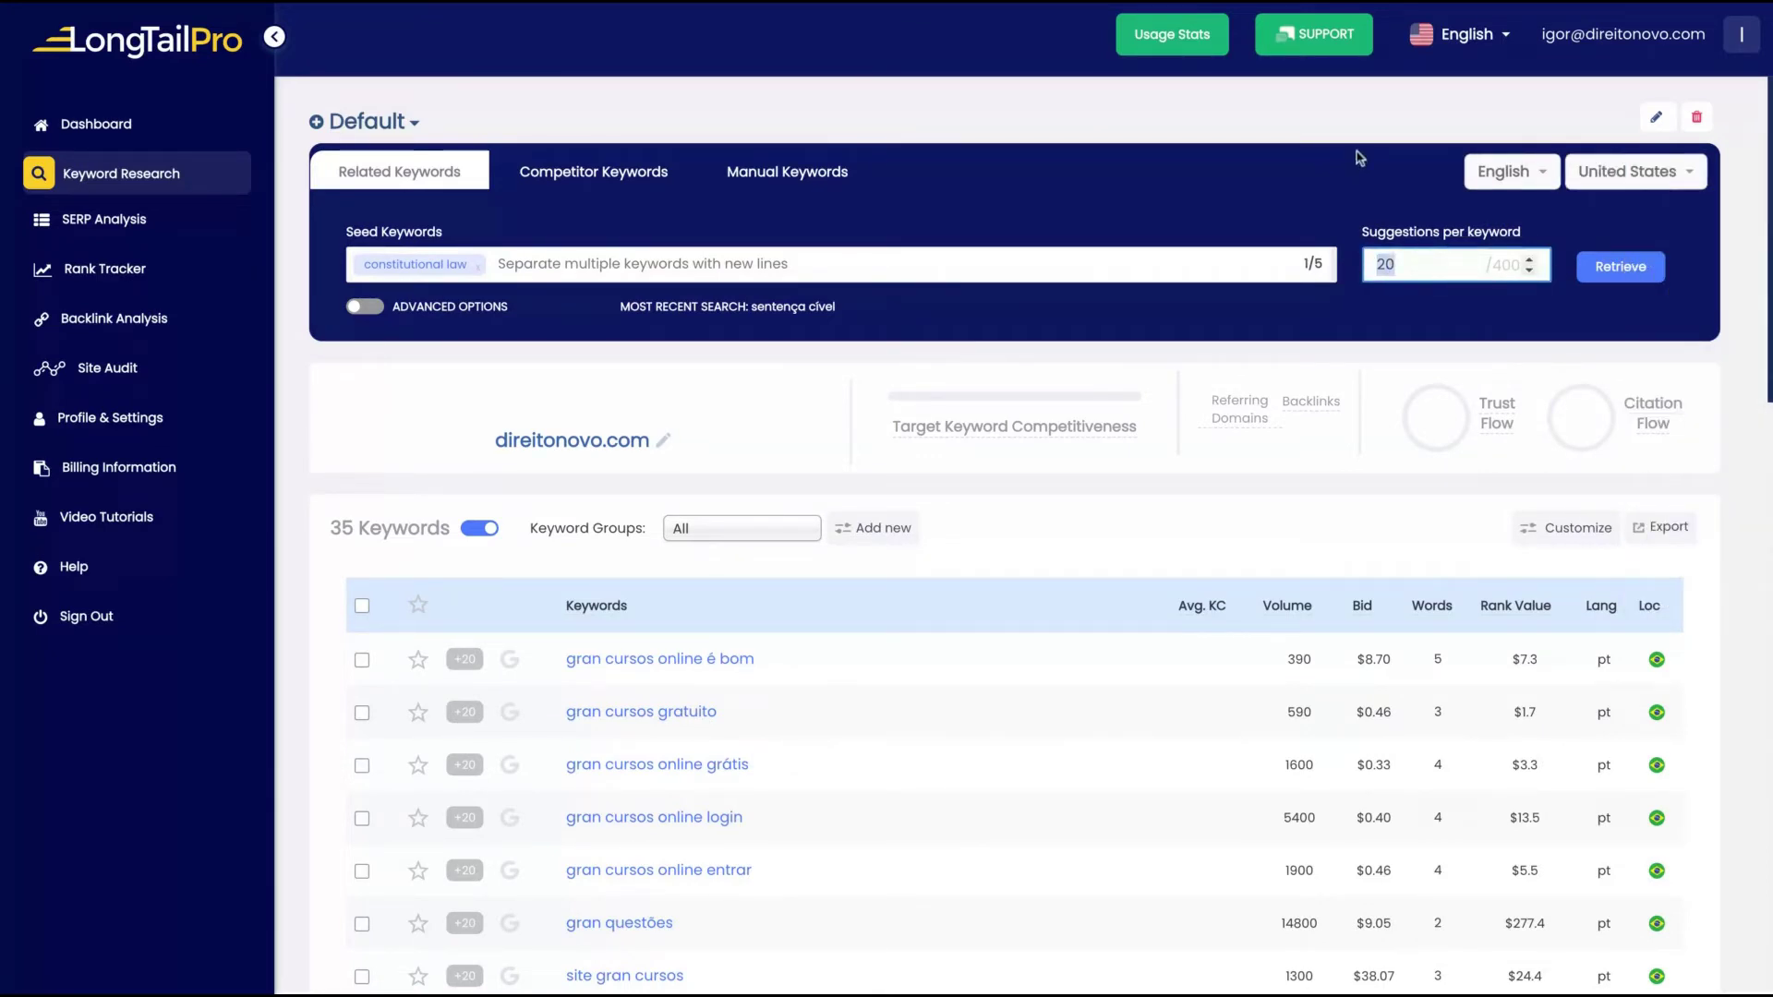
pyautogui.click(1627, 270)
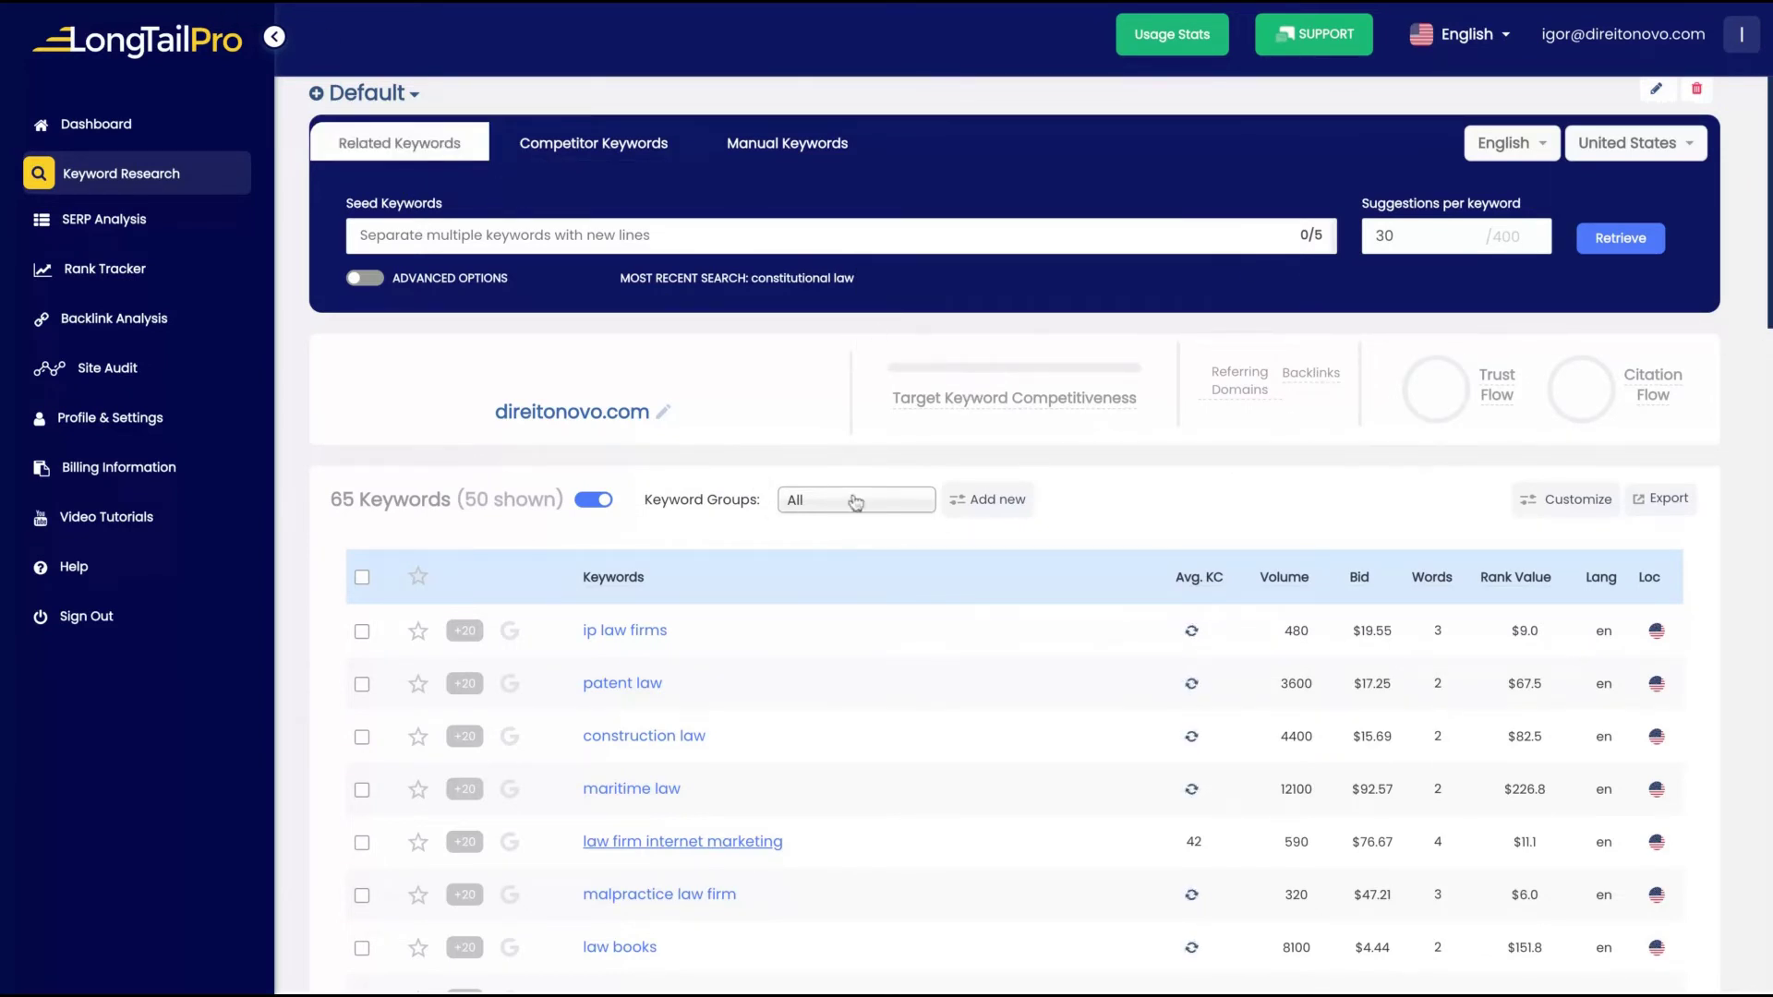
pyautogui.scroll(-5, 850, 503)
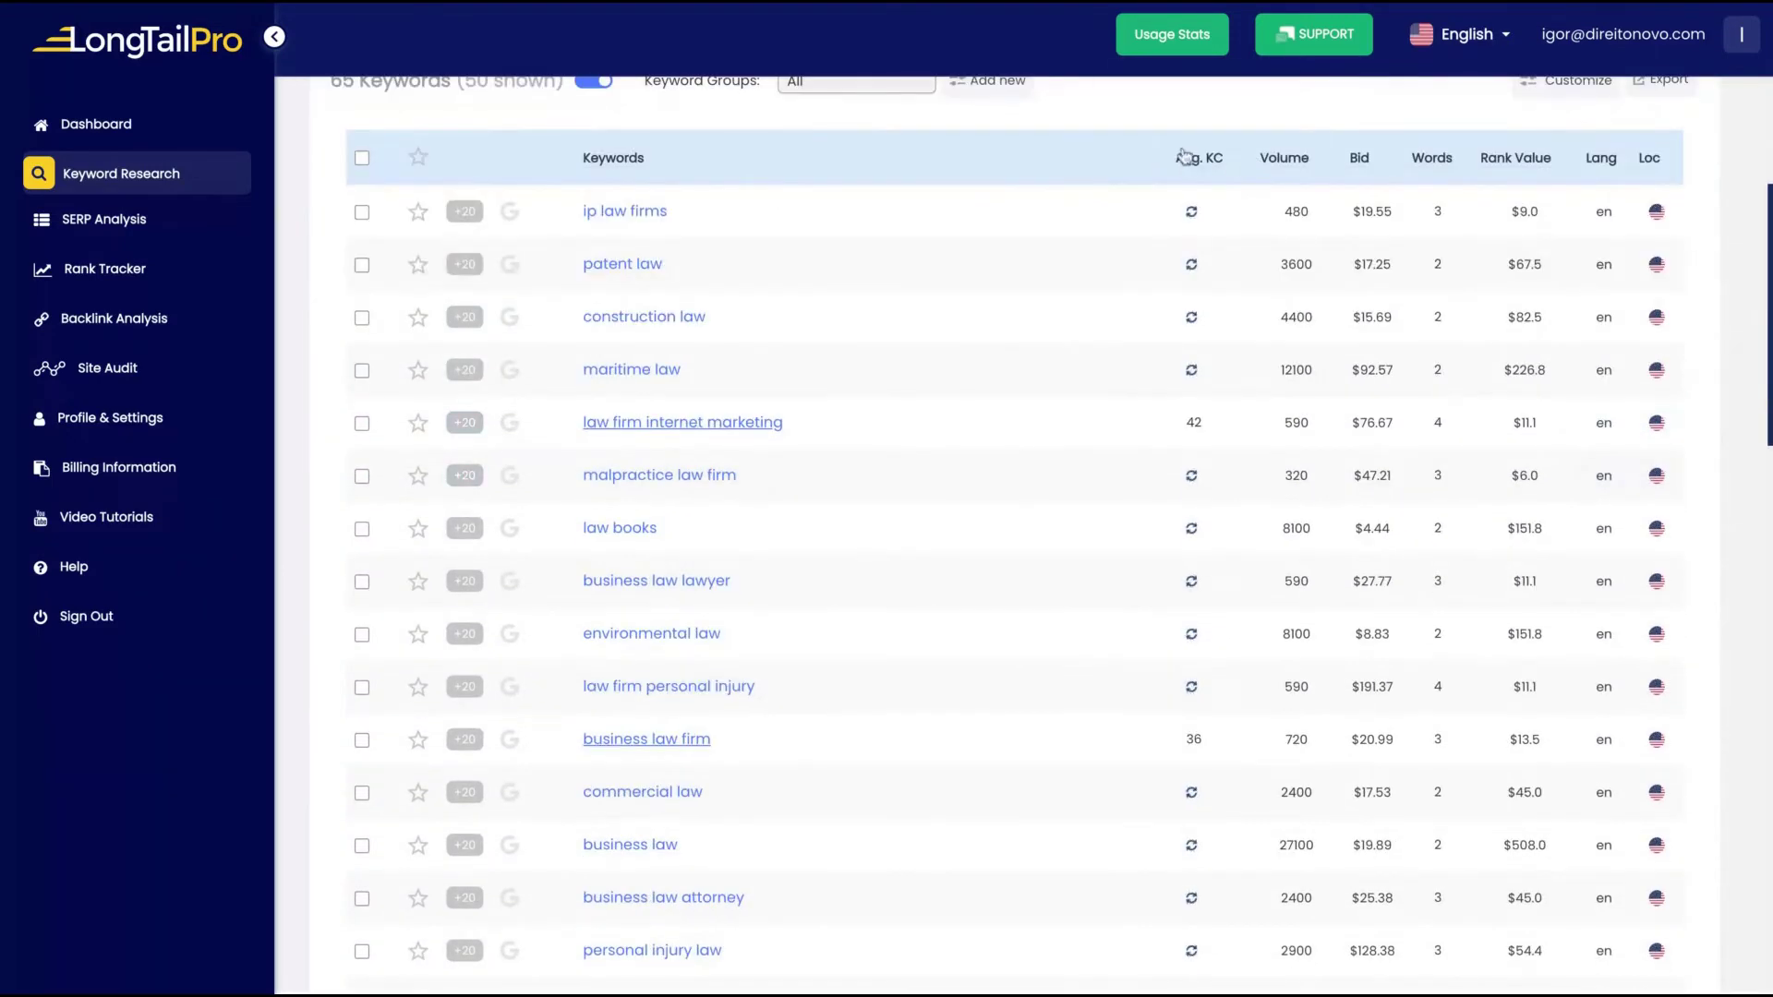
pyautogui.moveTo(1191, 164)
pyautogui.scroll(1, 1192, 164)
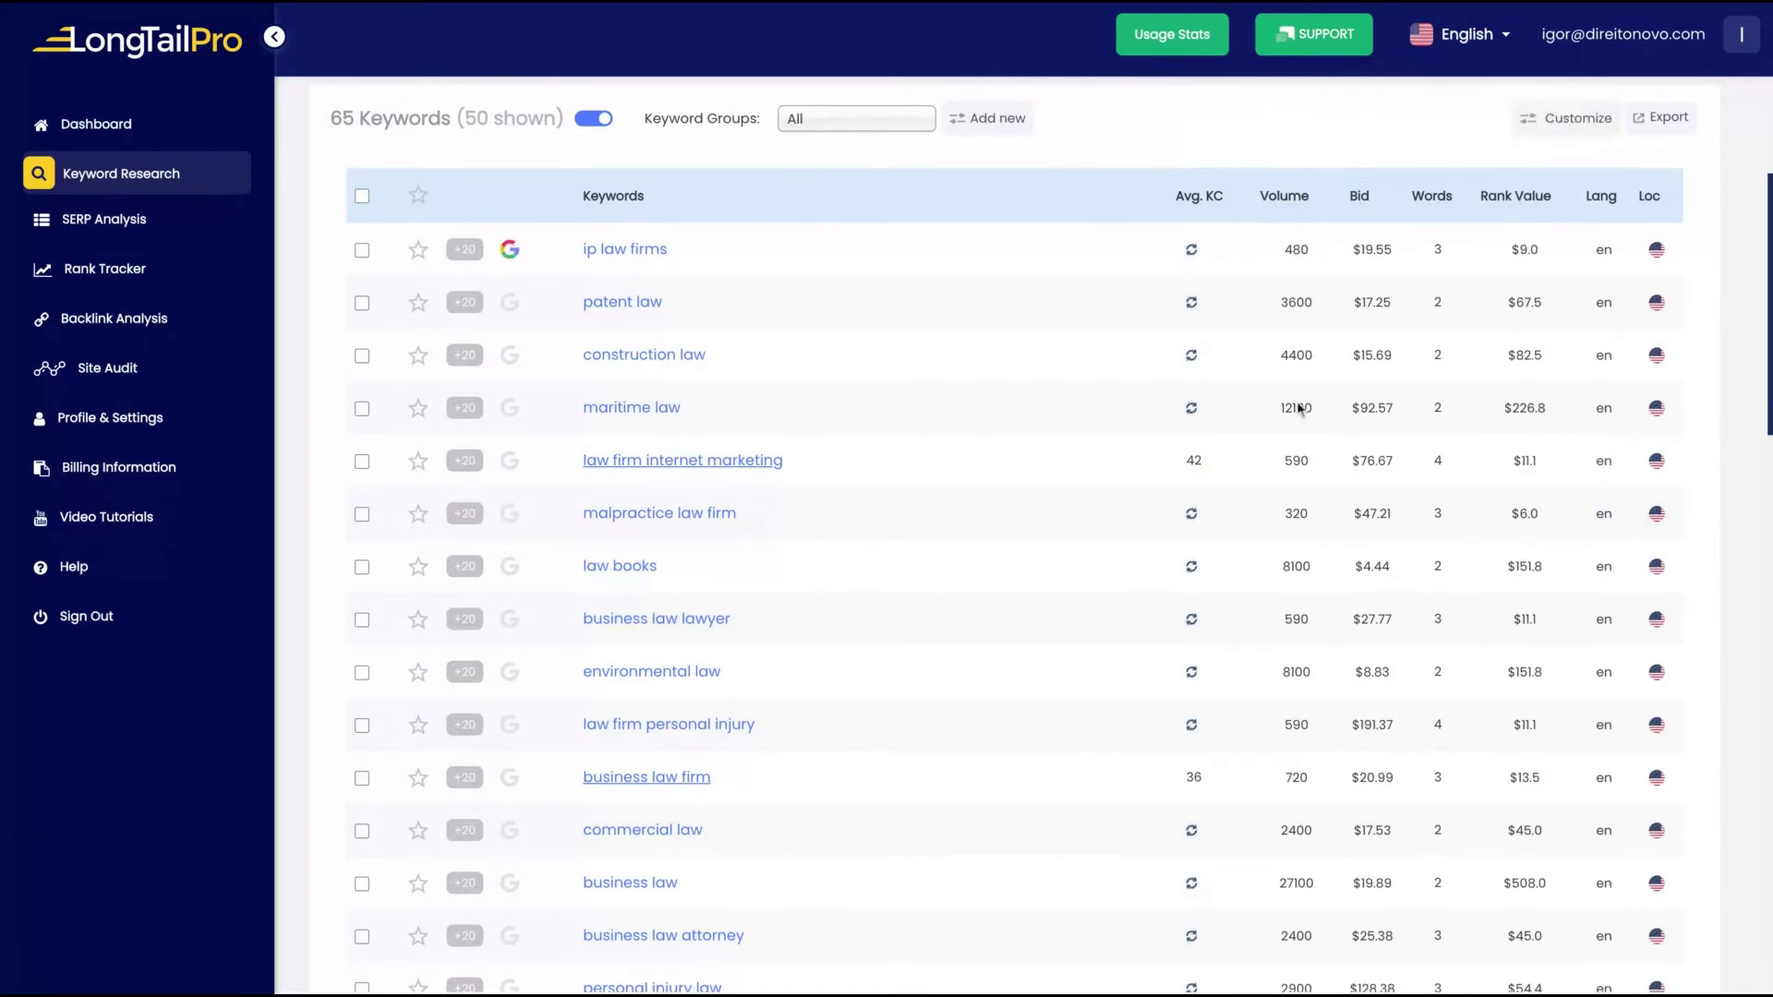
pyautogui.scroll(3, 810, 381)
pyautogui.scroll(7, 810, 380)
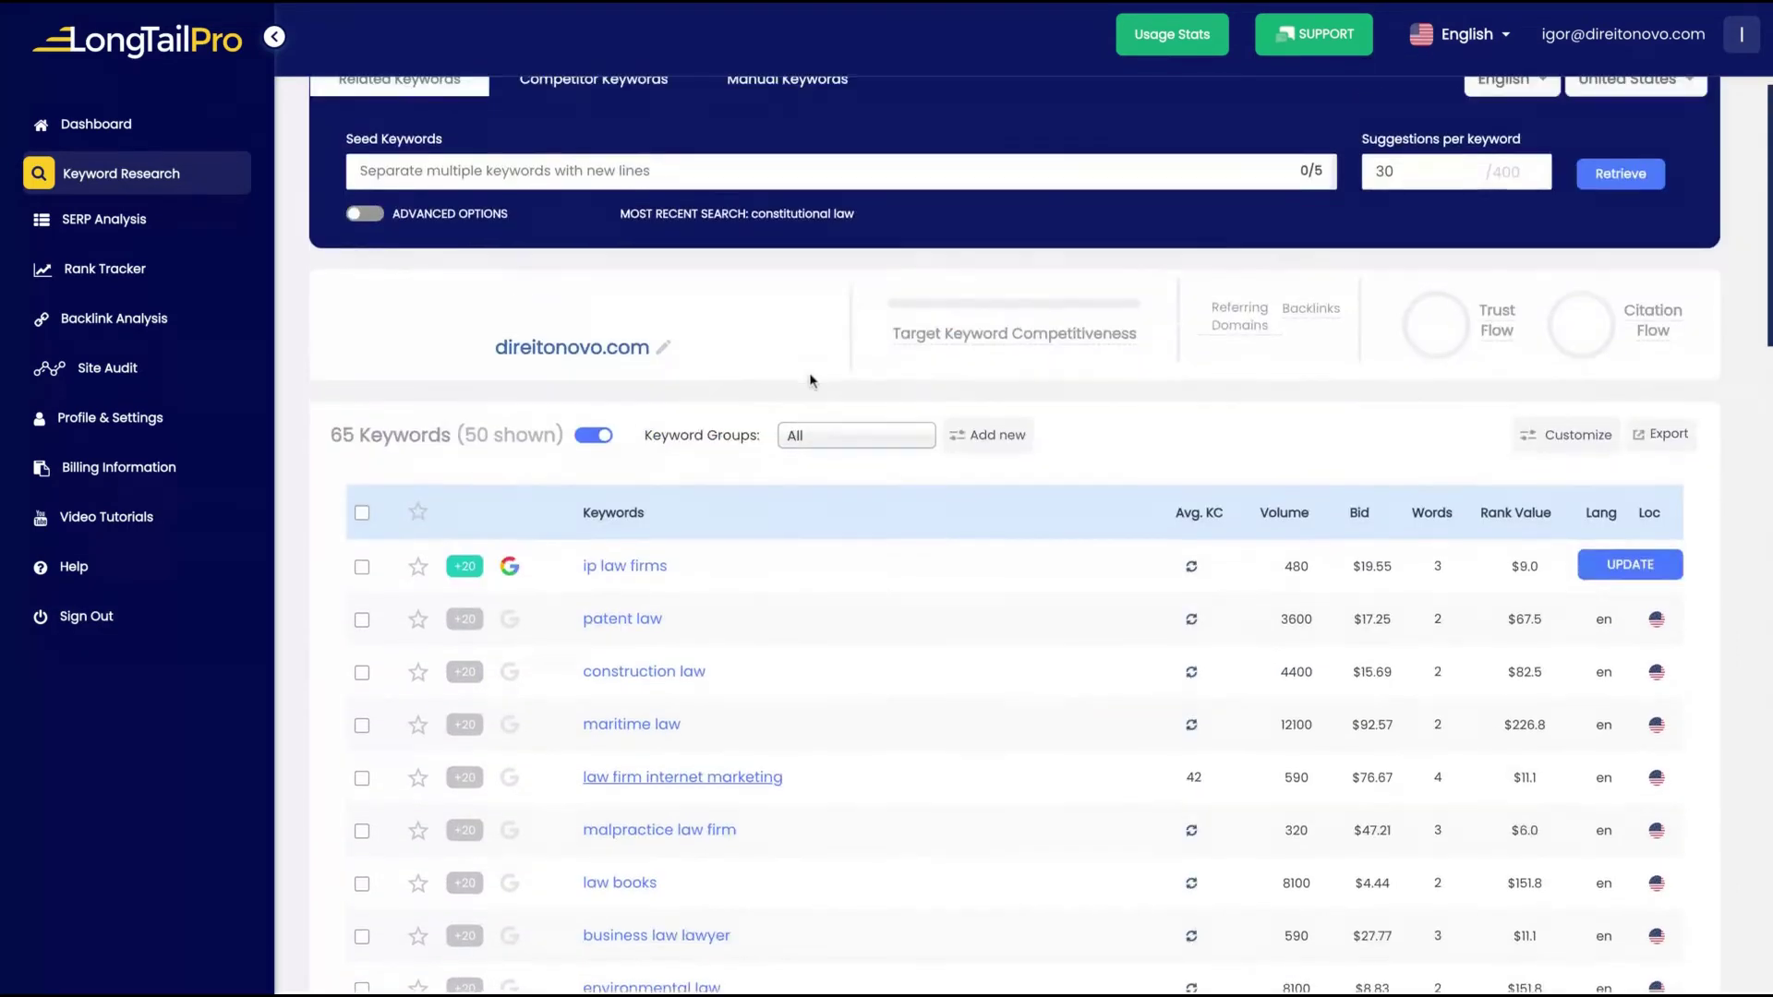
pyautogui.scroll(-20, 667, 488)
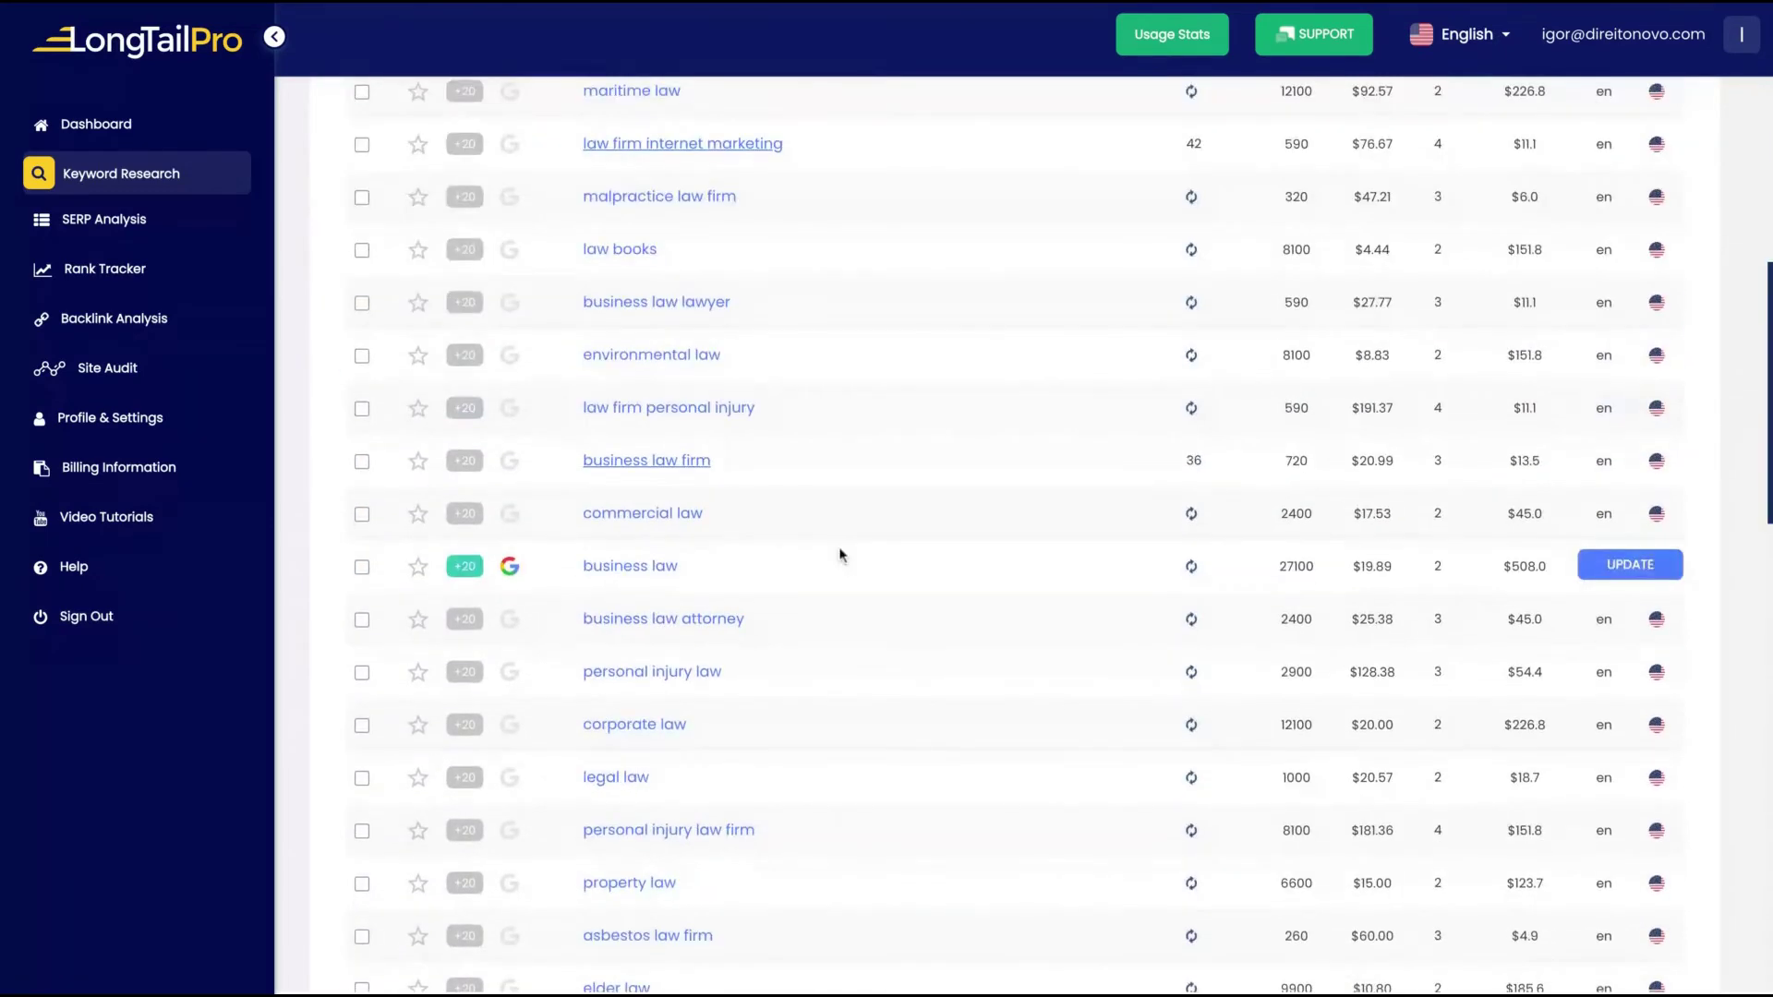
pyautogui.scroll(-10, 843, 554)
pyautogui.scroll(15, 843, 554)
pyautogui.scroll(20, 819, 622)
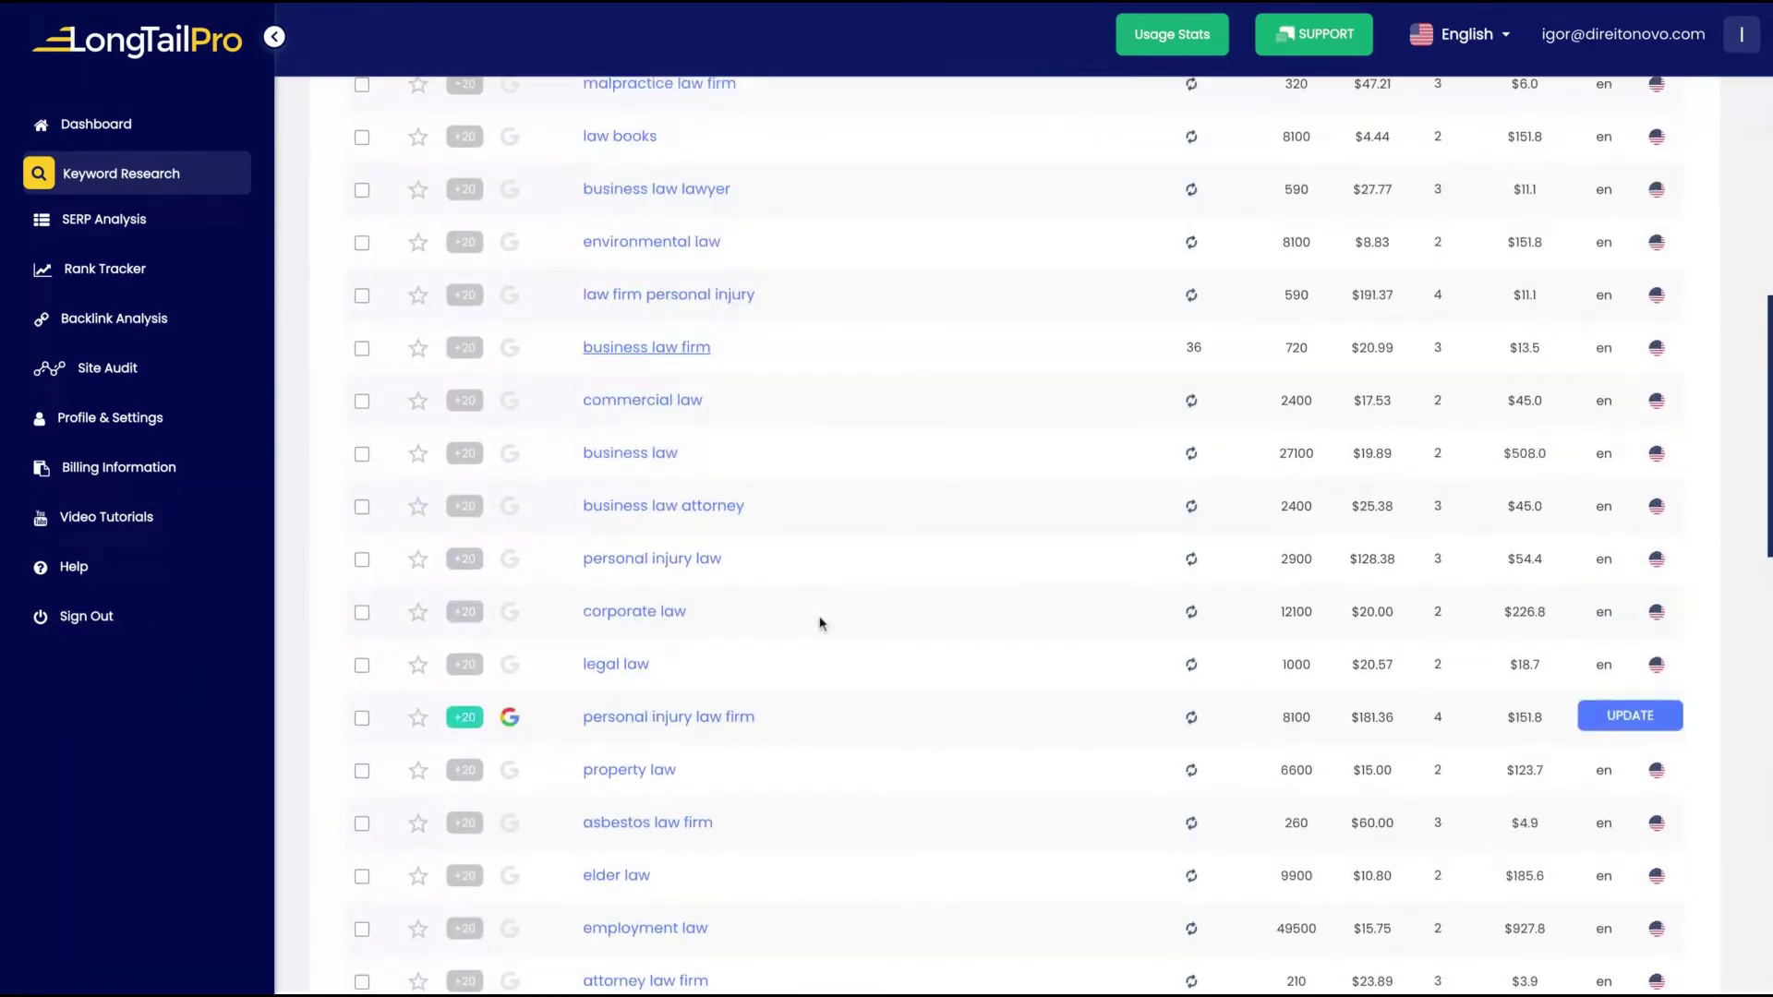
# Retrieve competitor keywords for hls.harvard.edu with Max results per URL set to 40
pyautogui.click(594, 172)
pyautogui.click(514, 275)
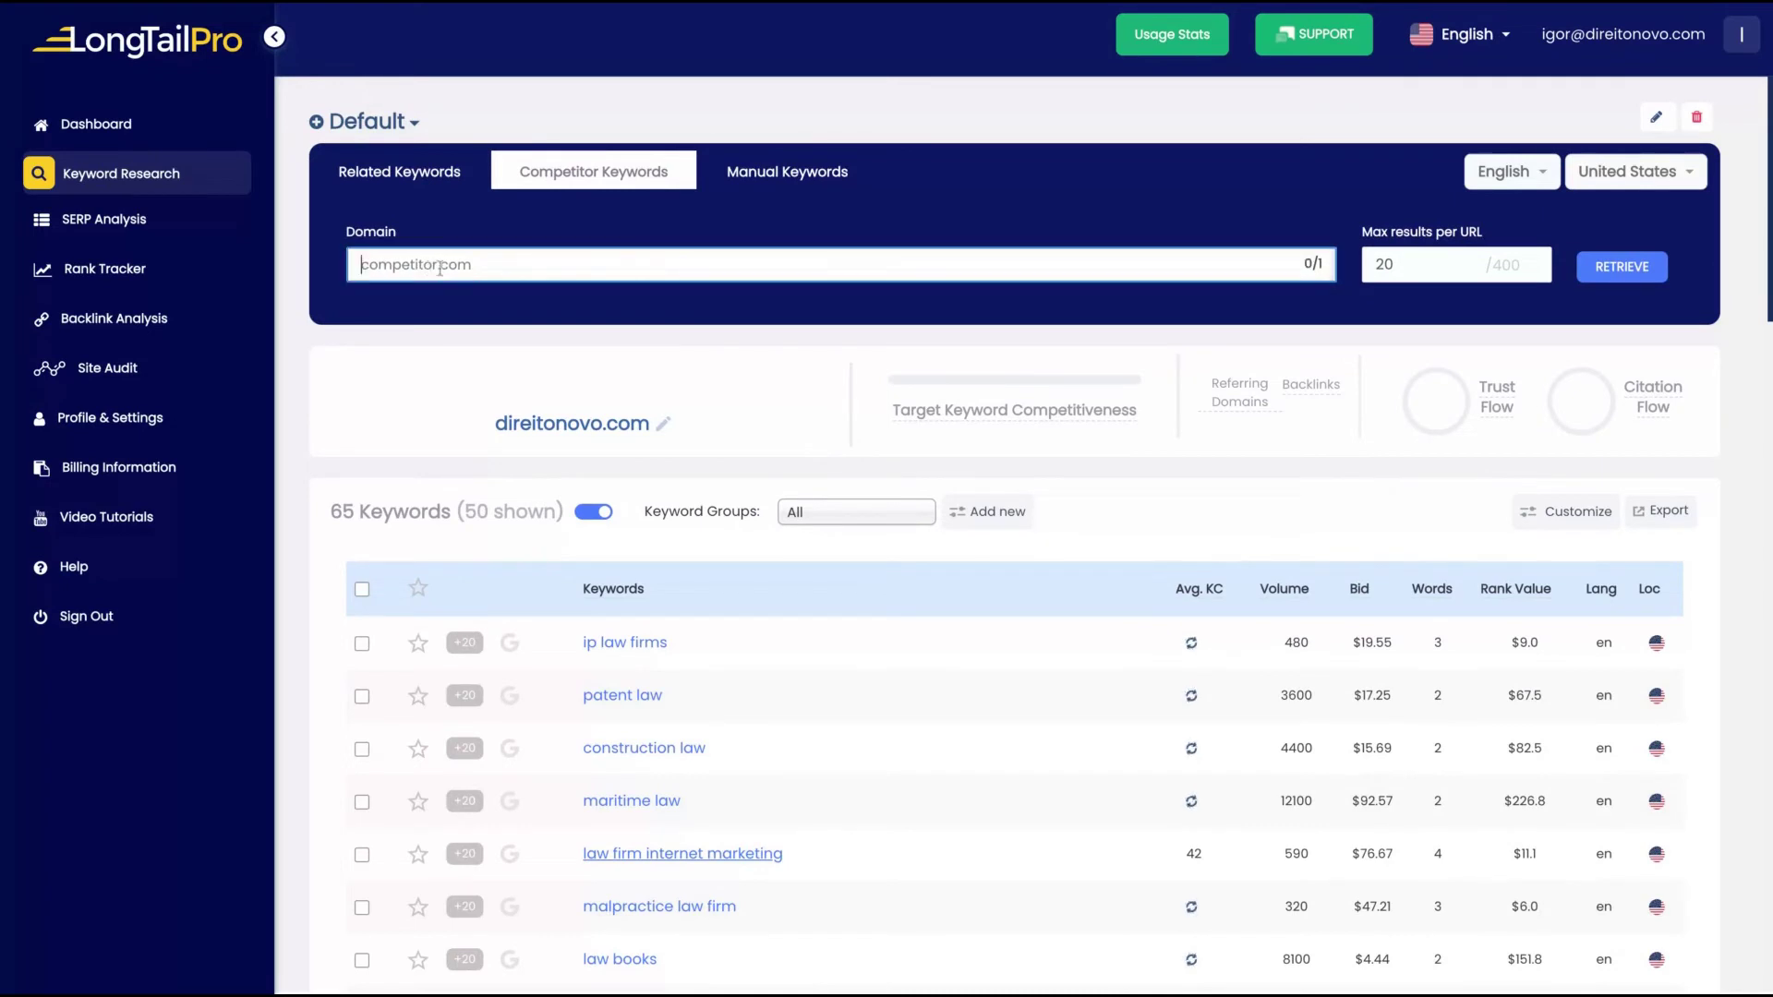
pyautogui.write('https://hls.harvard.edu/')
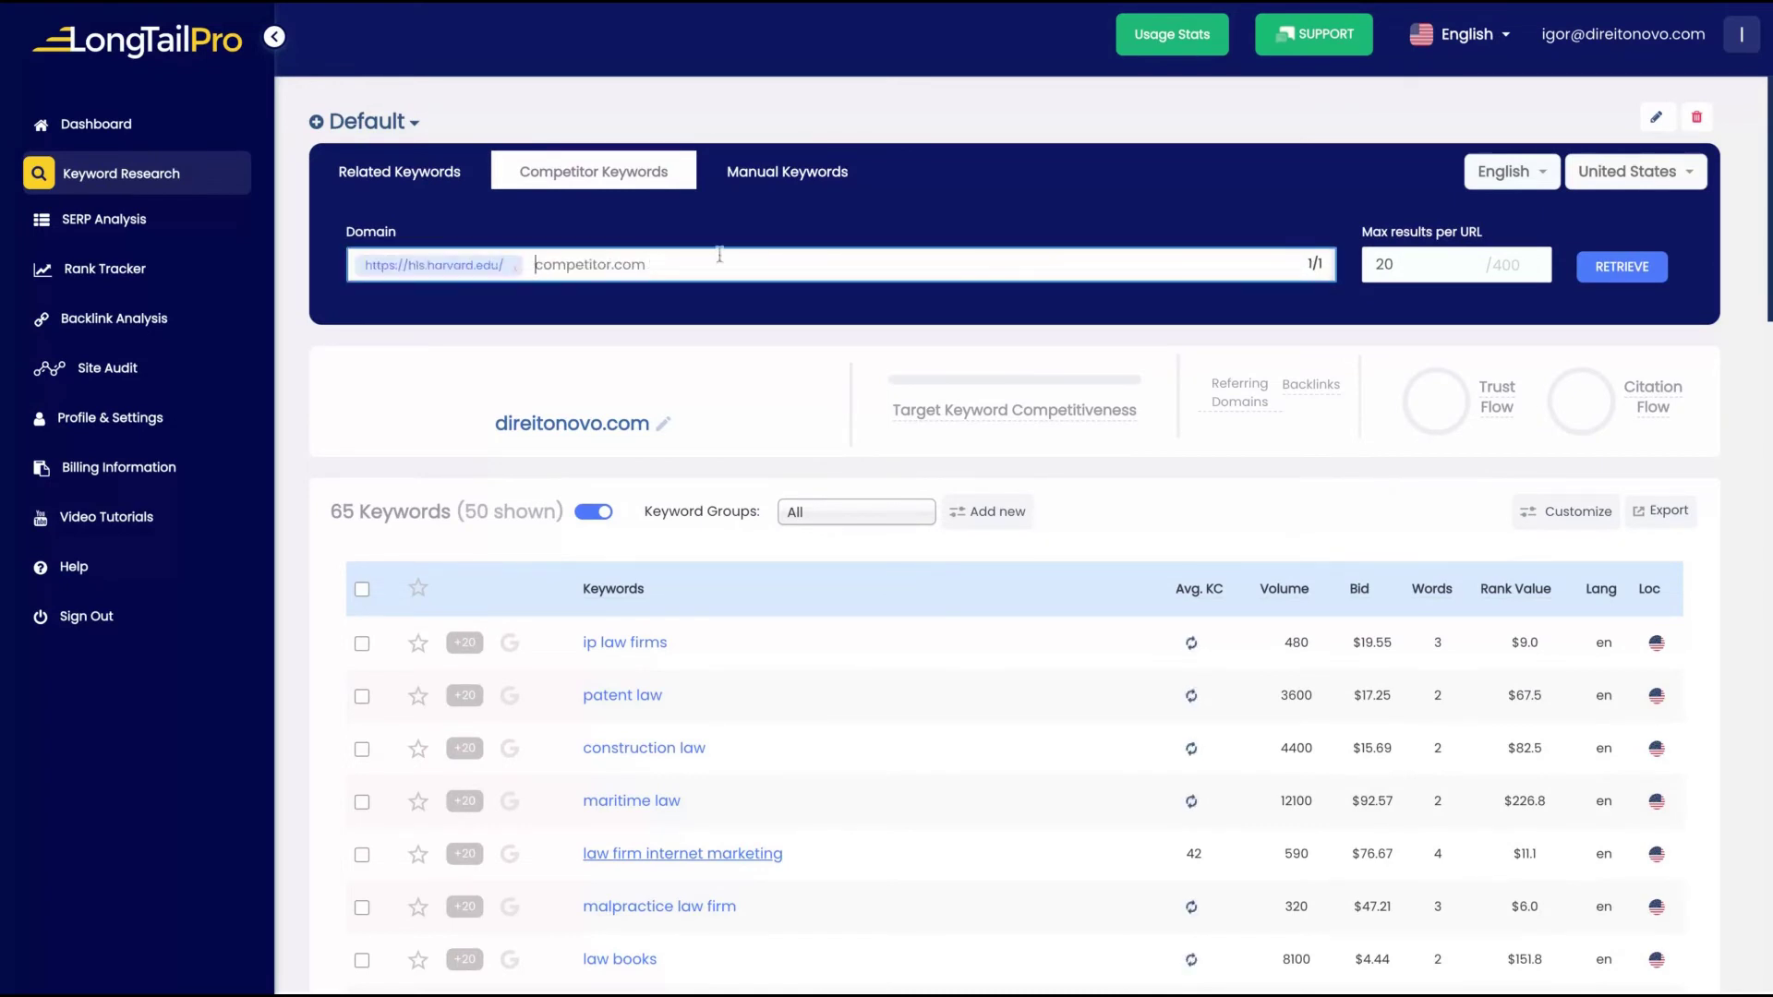
pyautogui.press('Tab')
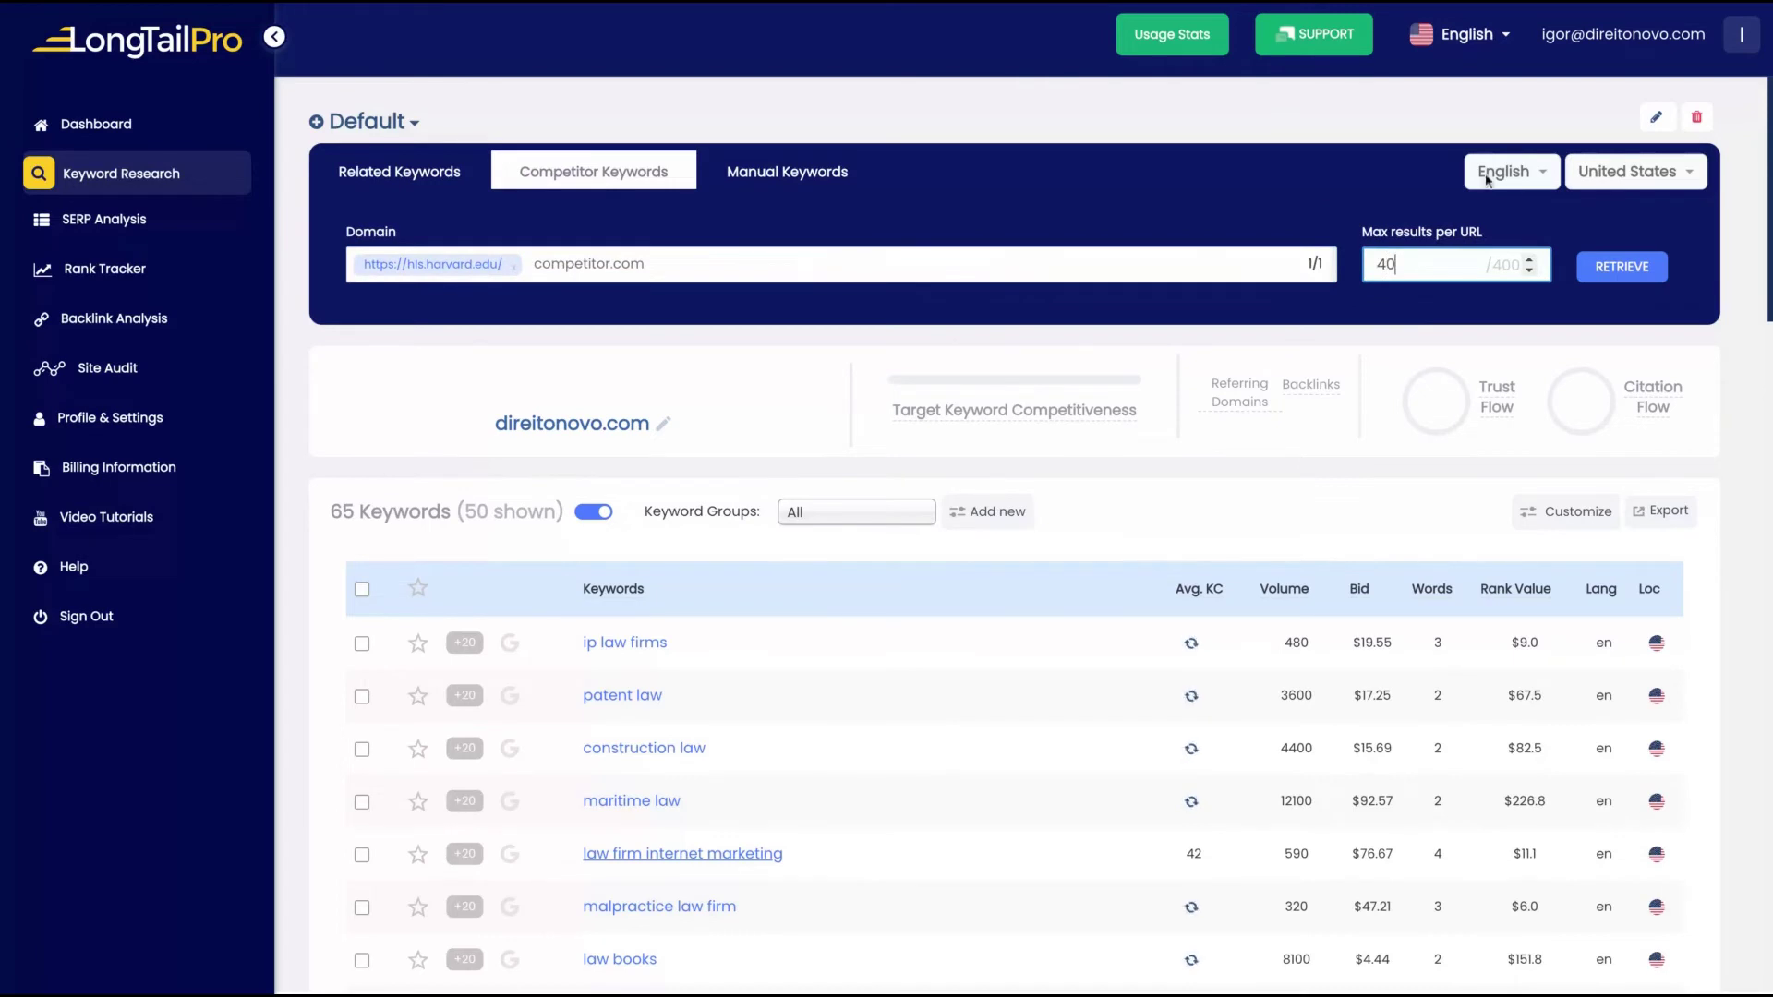
pyautogui.click(1603, 268)
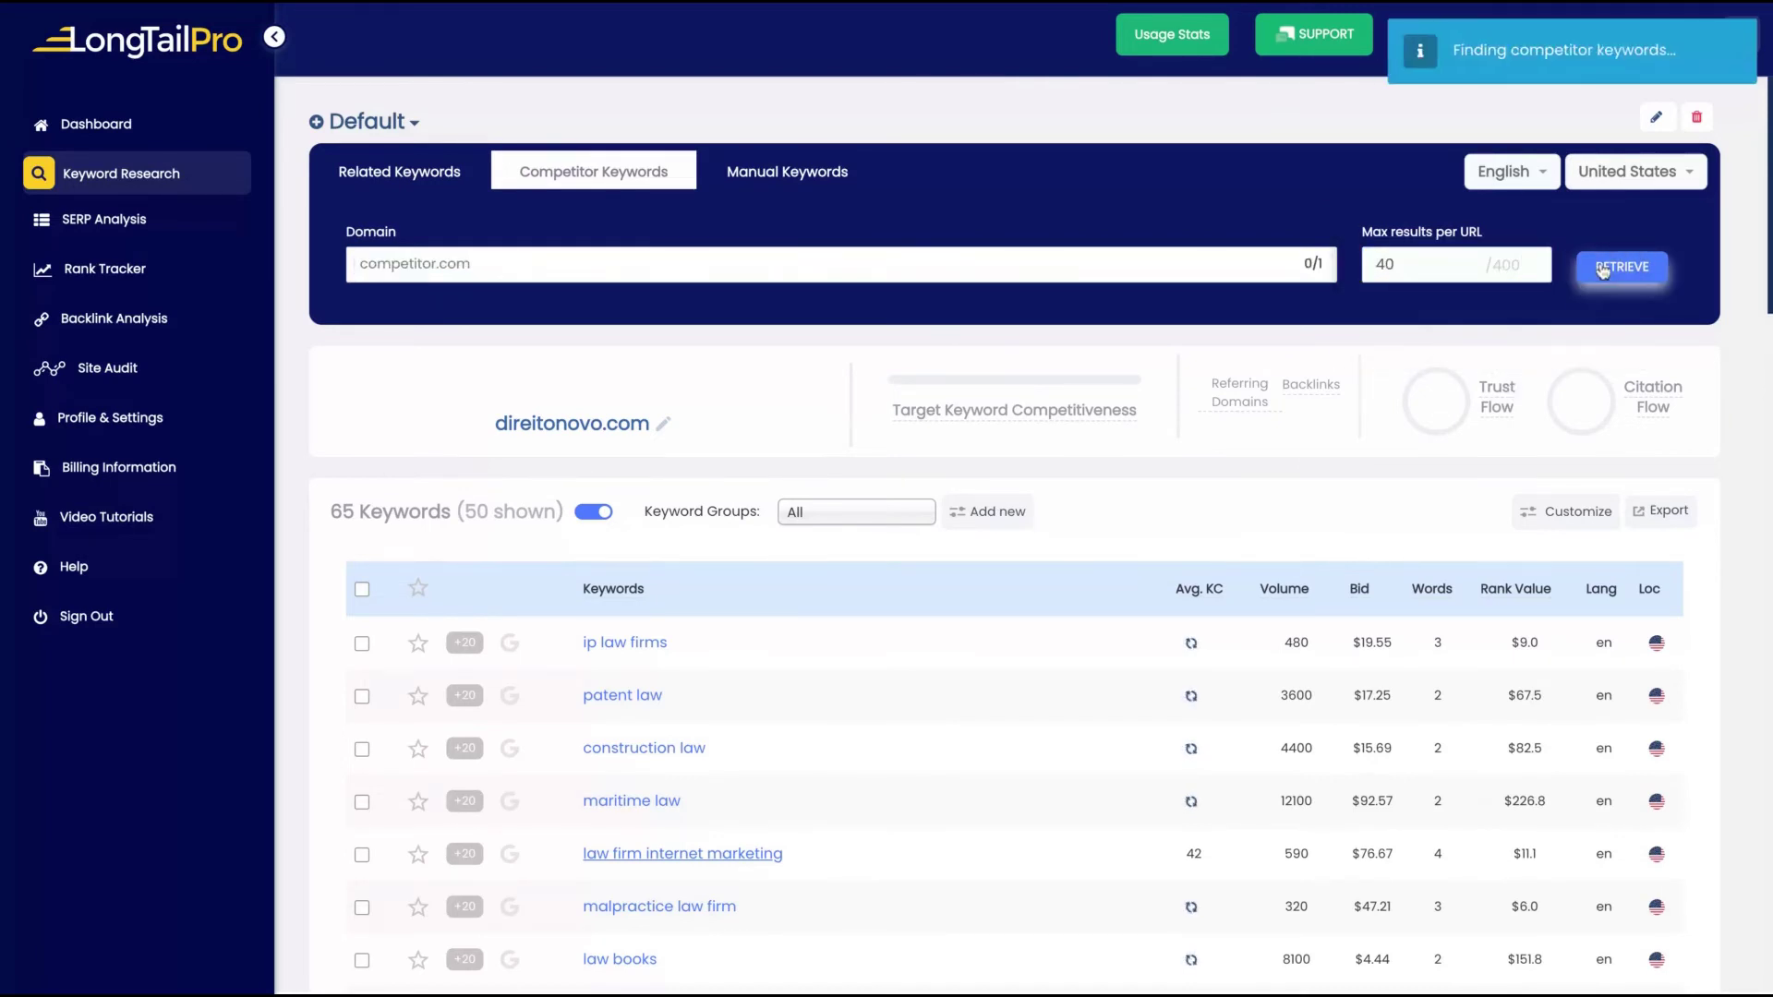
# Scroll through the grown 105-keyword list, such as harvard online classes, then return to the top
pyautogui.scroll(-1, 410, 413)
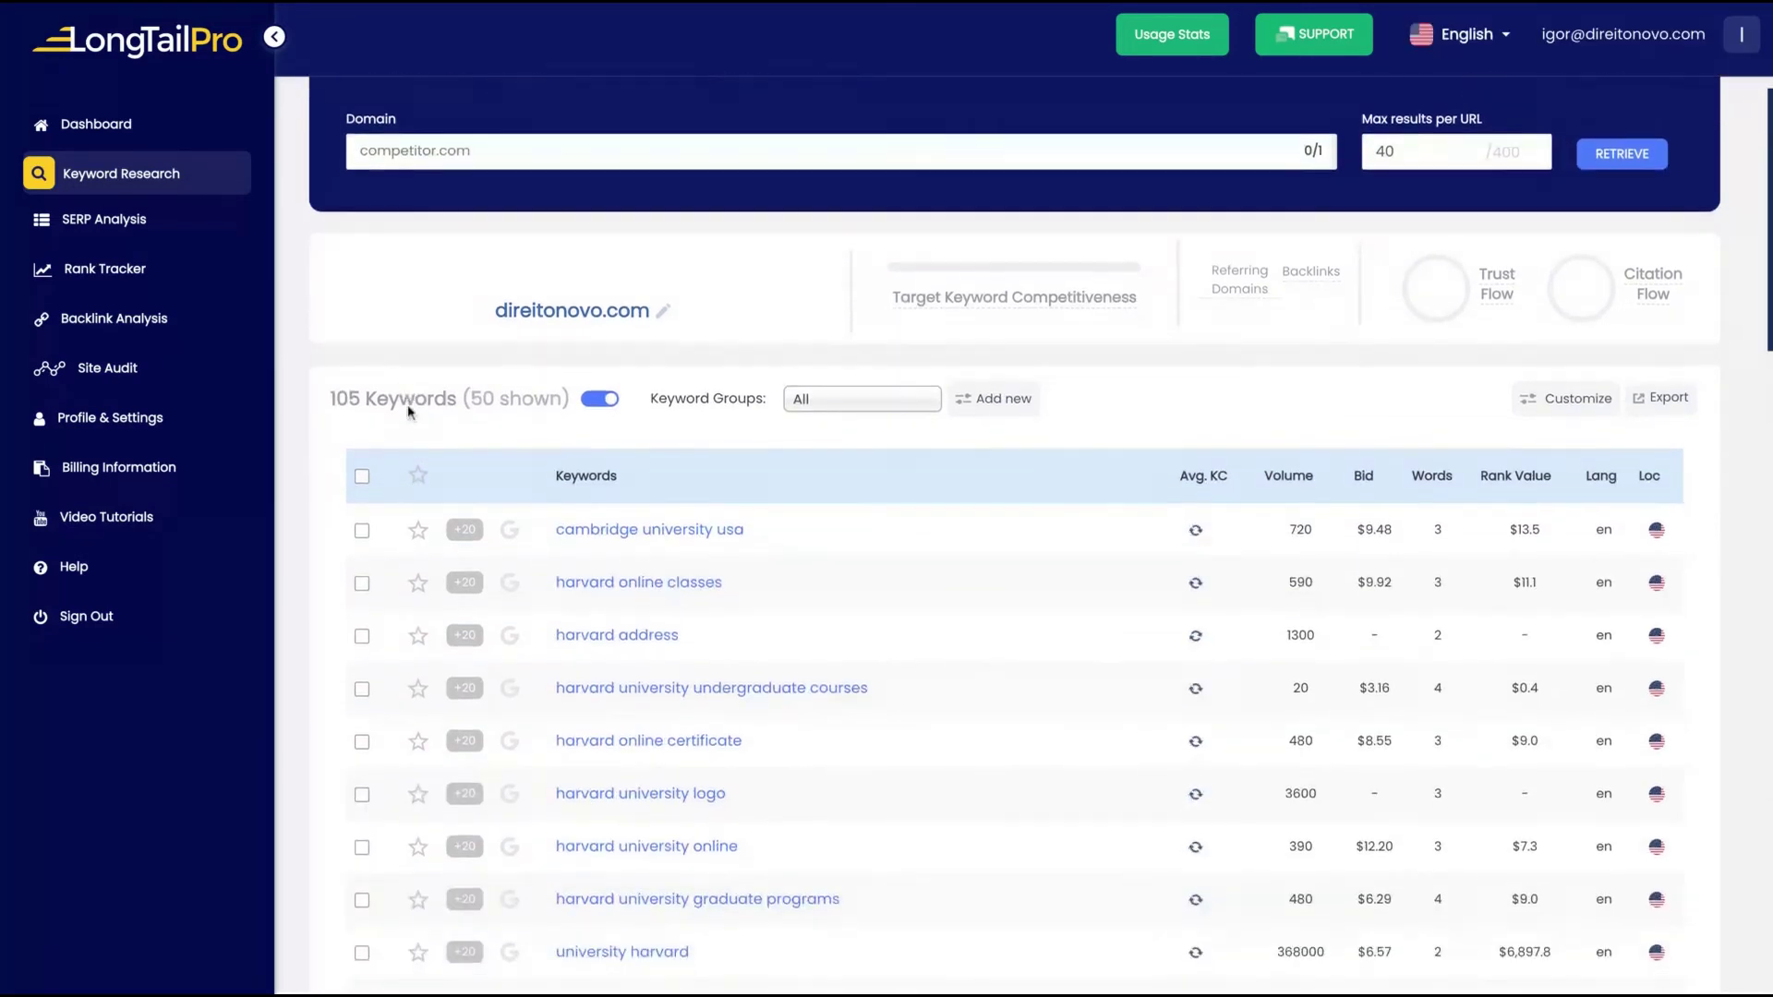
pyautogui.scroll(-2, 831, 379)
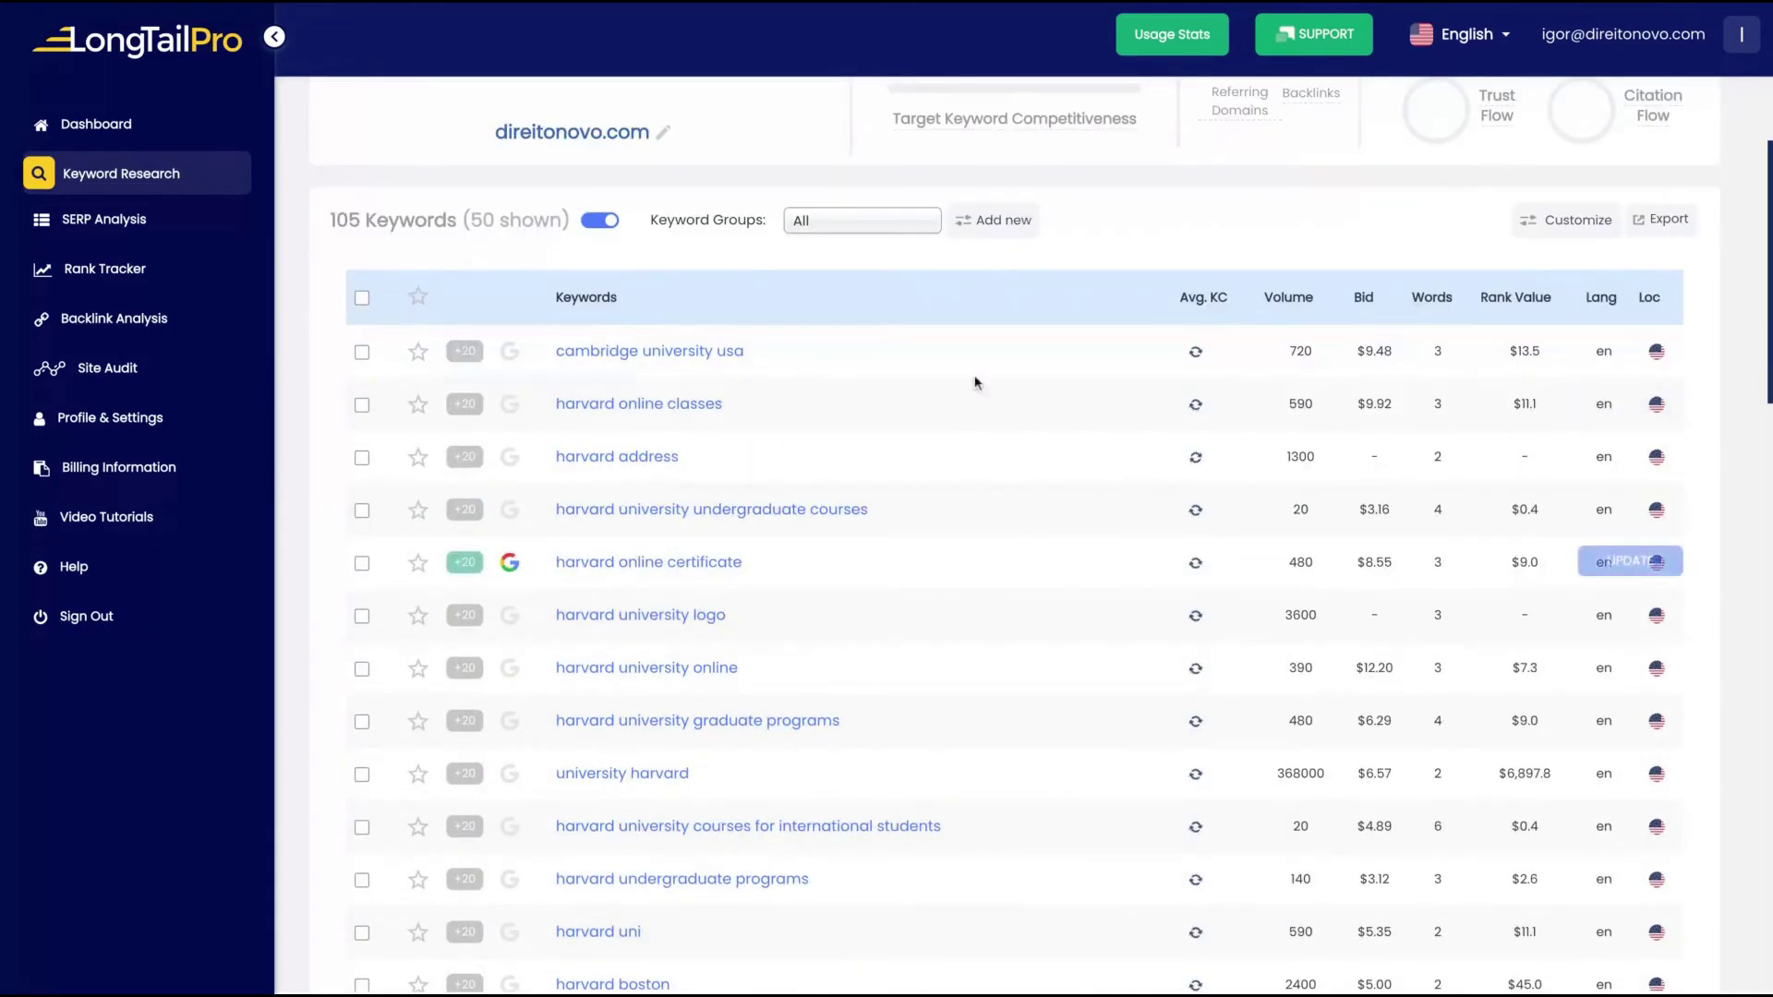
pyautogui.scroll(-1, 1012, 365)
pyautogui.scroll(4, 1010, 365)
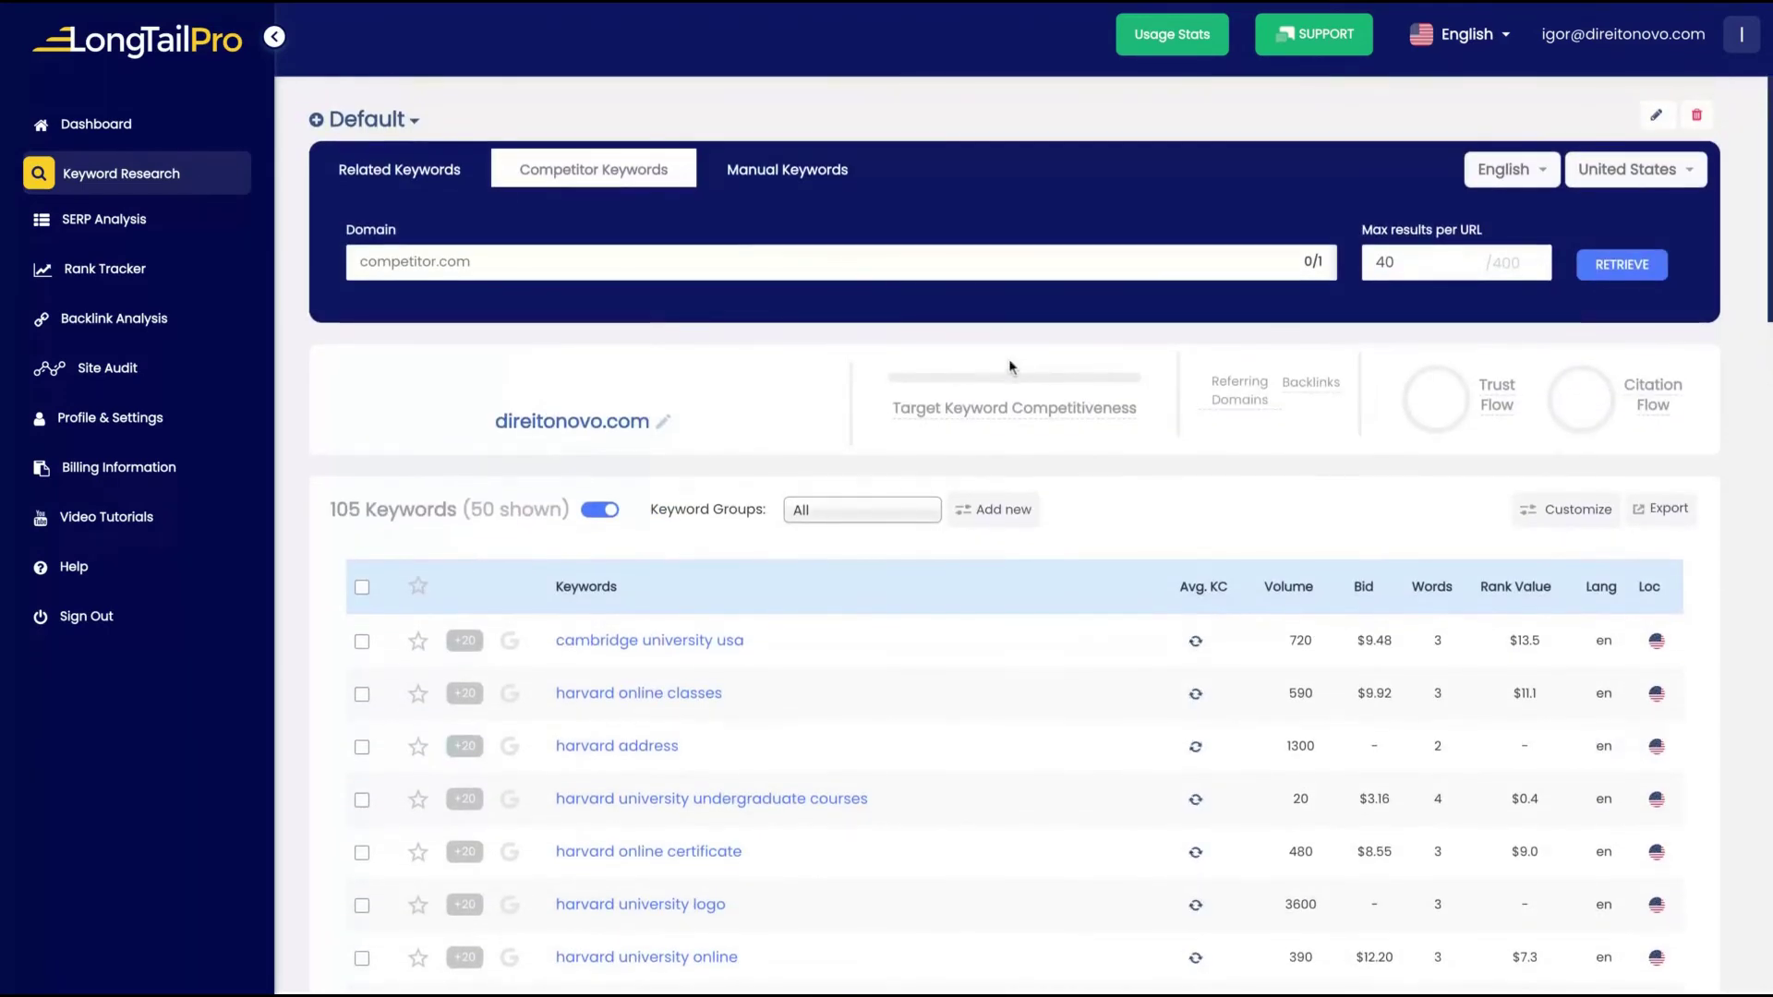
pyautogui.scroll(-3, 816, 541)
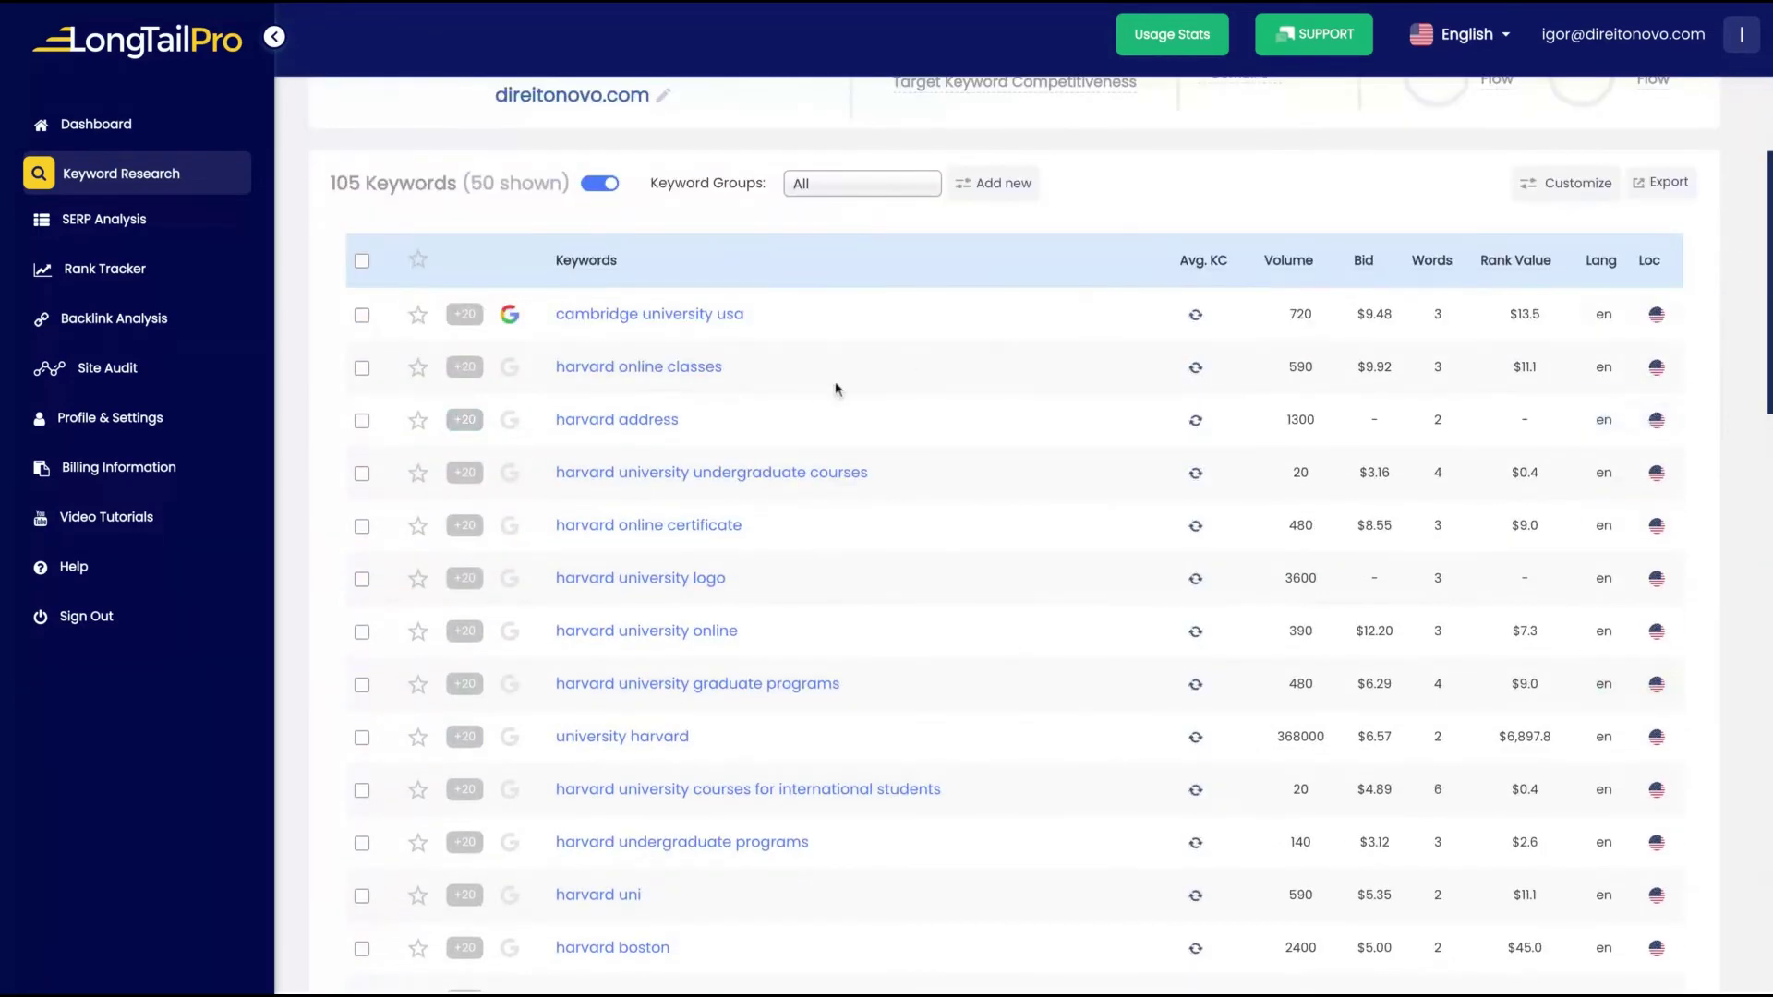
pyautogui.scroll(-5, 930, 566)
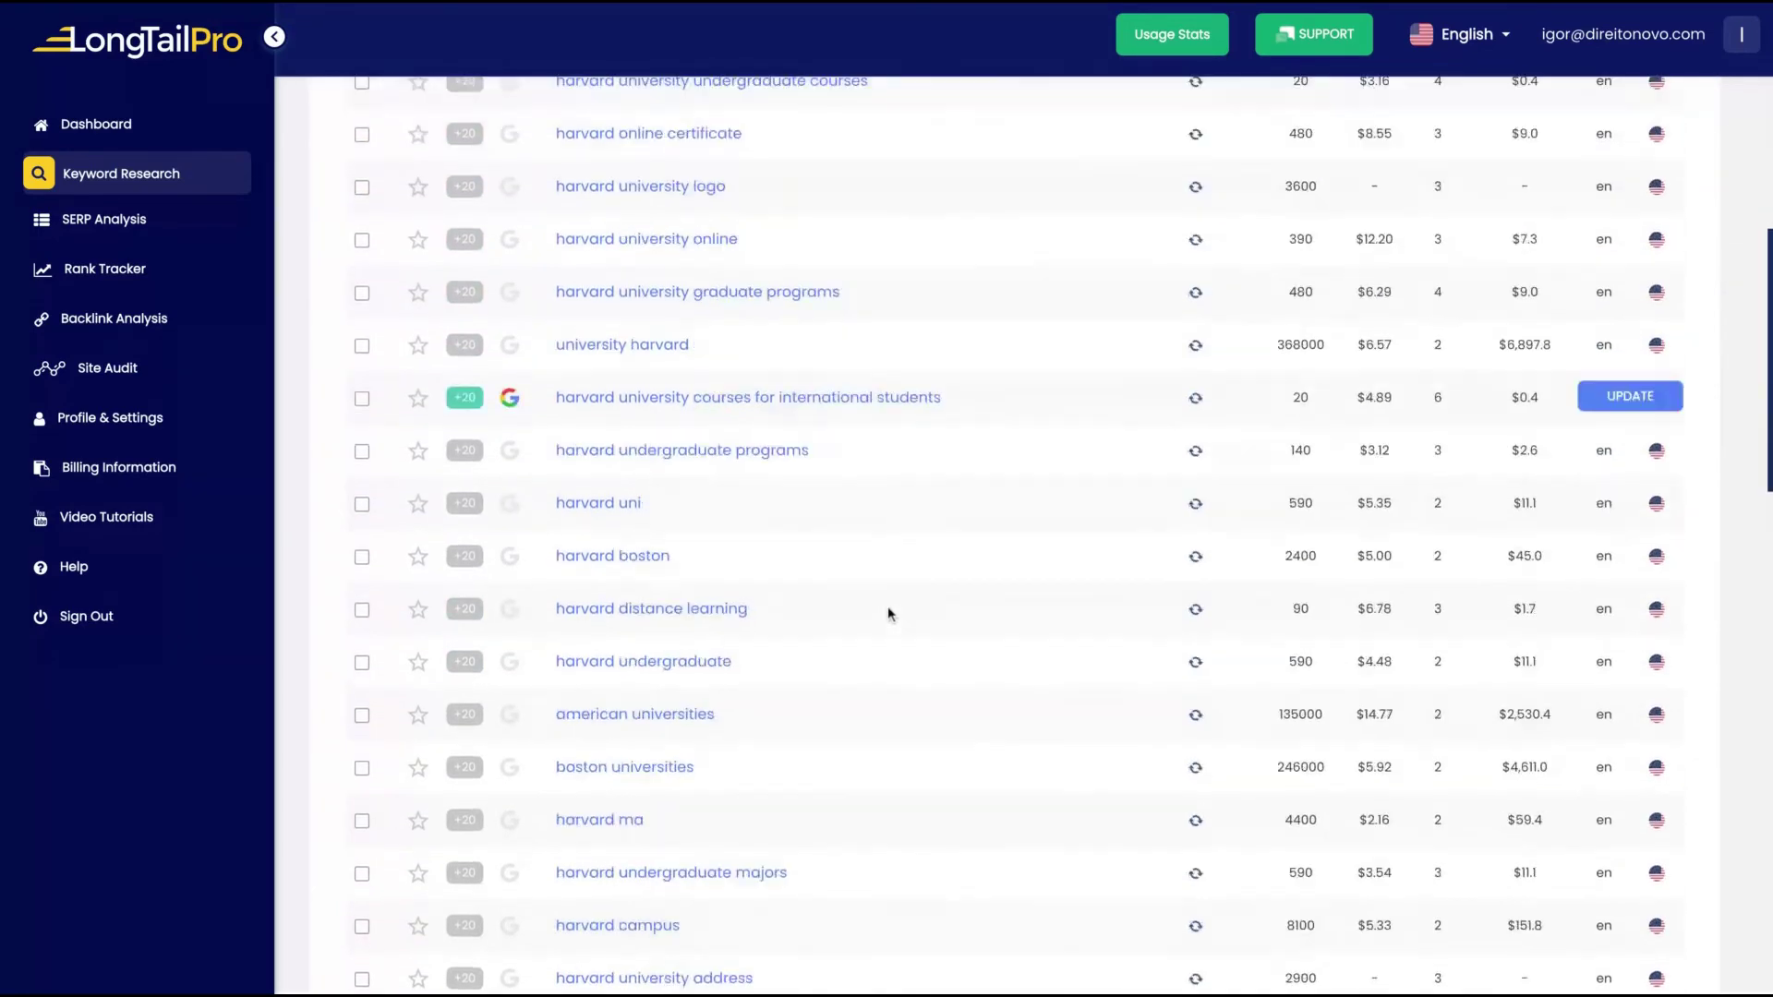
pyautogui.scroll(-2, 888, 614)
pyautogui.scroll(-5, 874, 518)
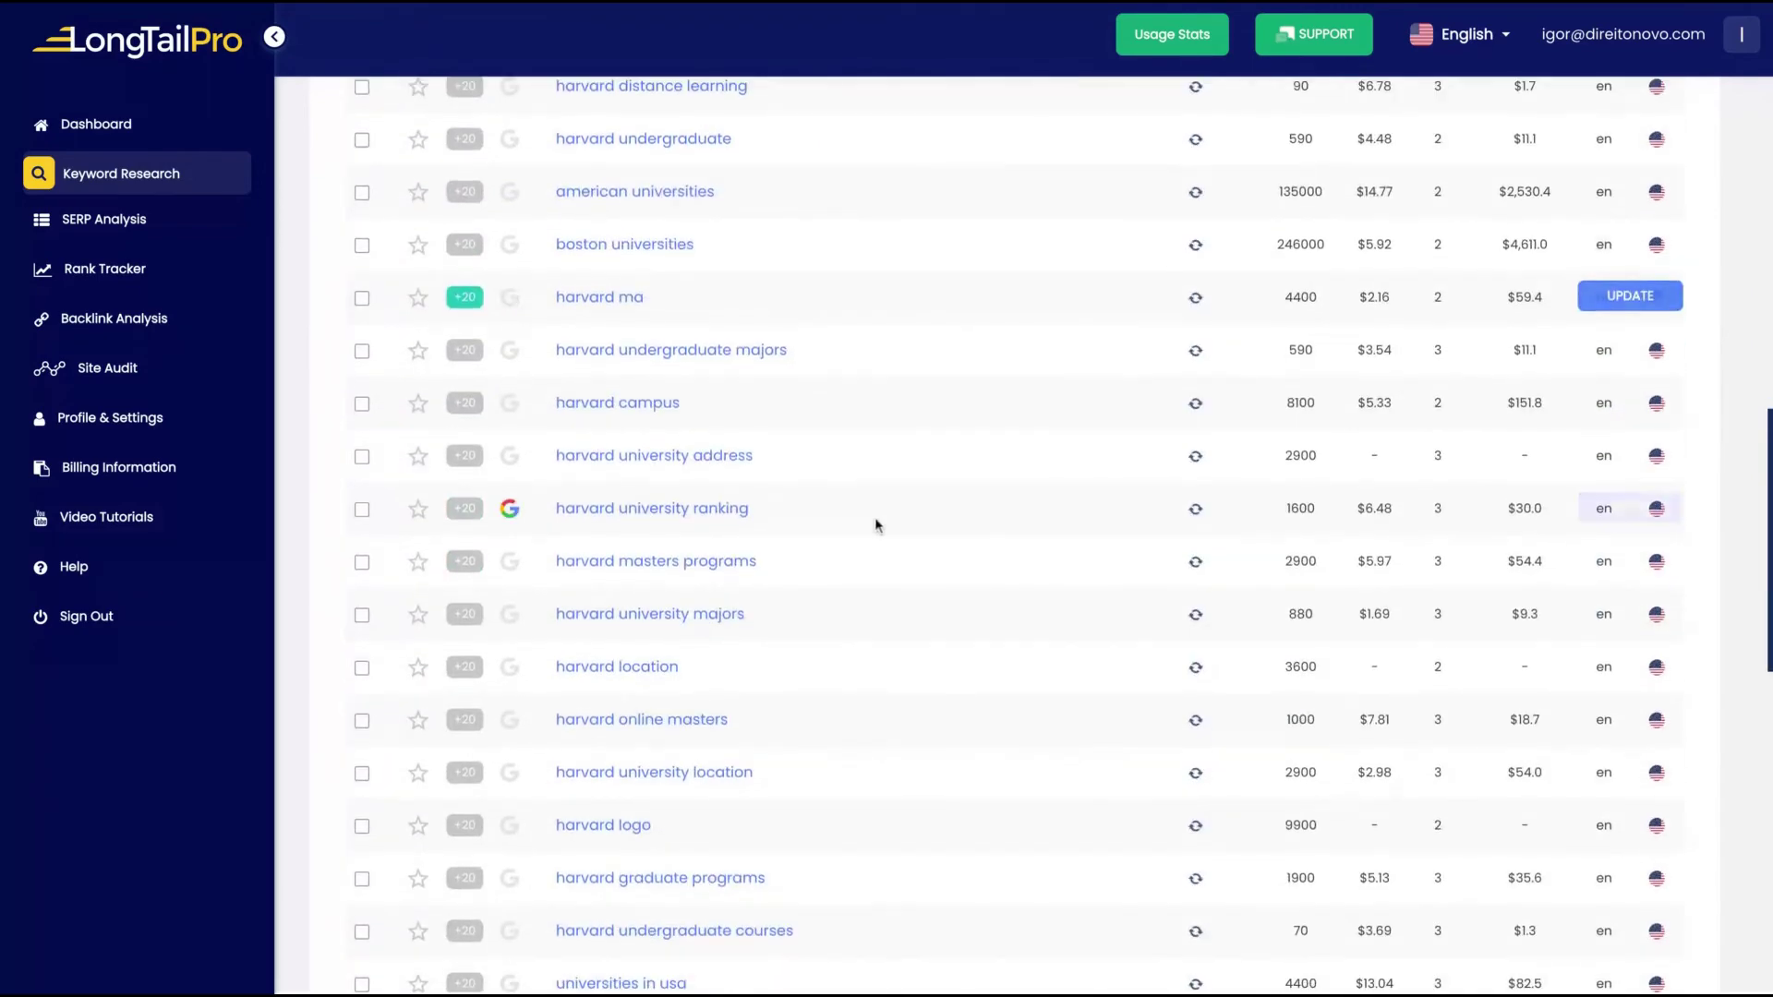
pyautogui.scroll(-2, 958, 408)
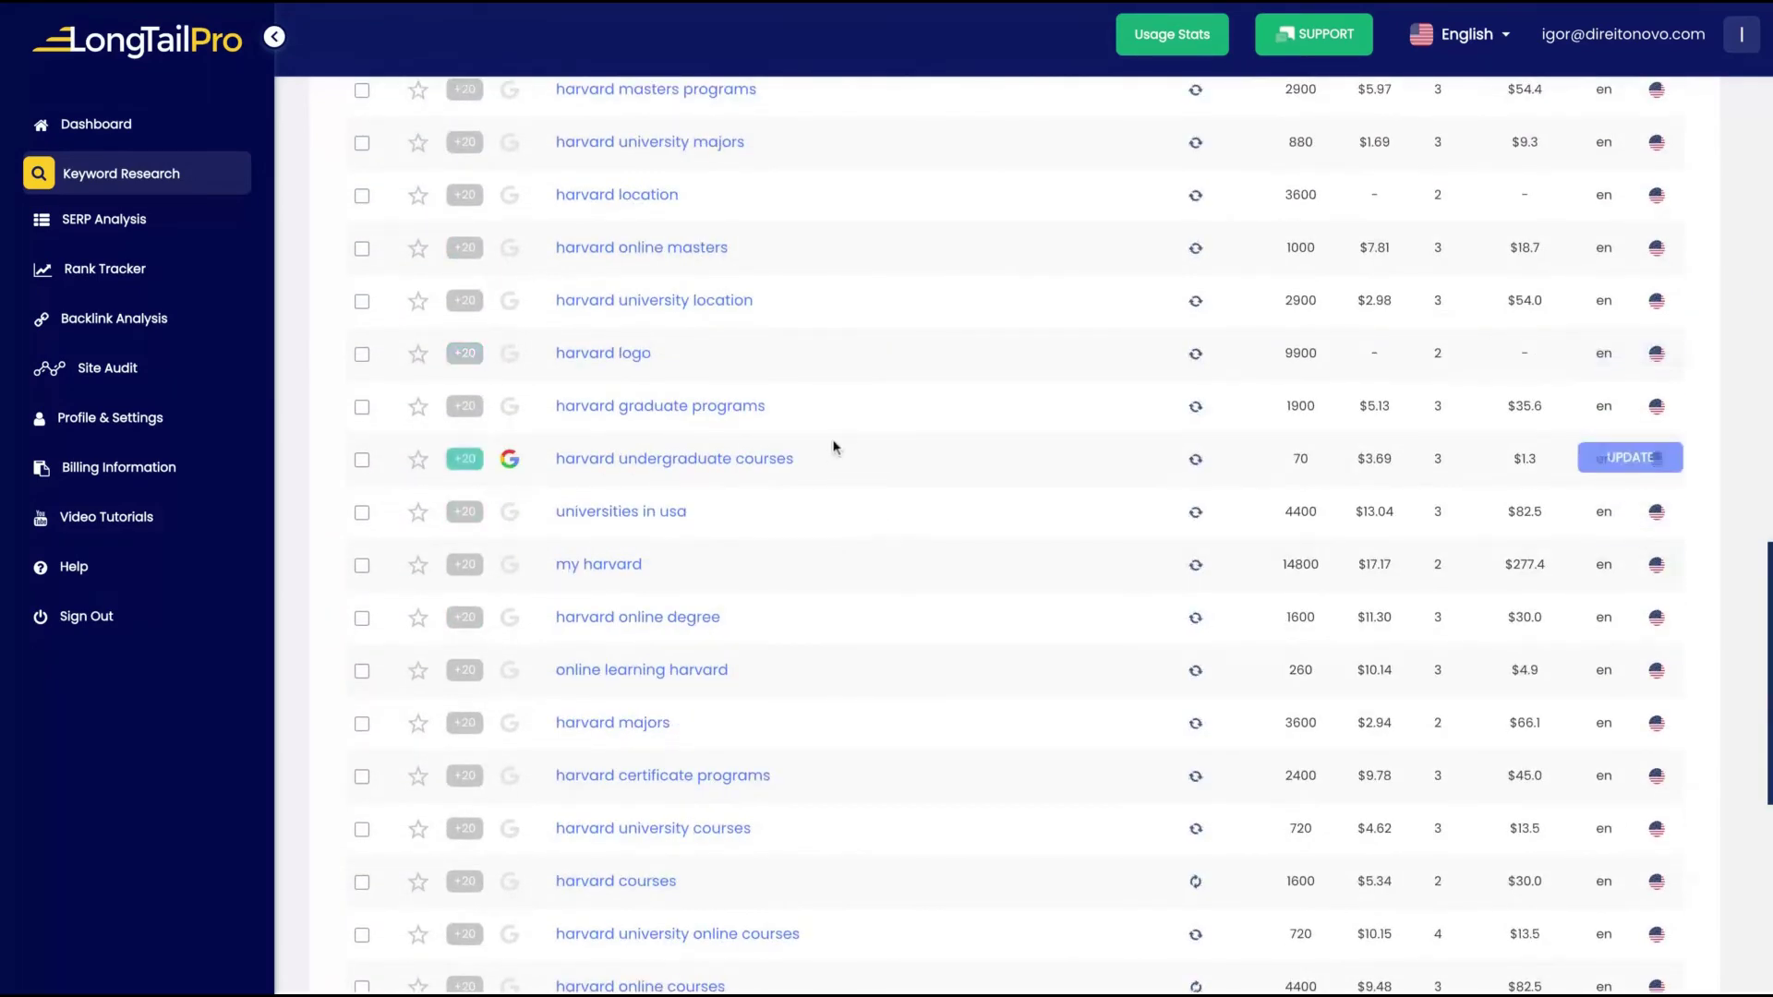
pyautogui.scroll(-5, 835, 448)
pyautogui.press('Home')
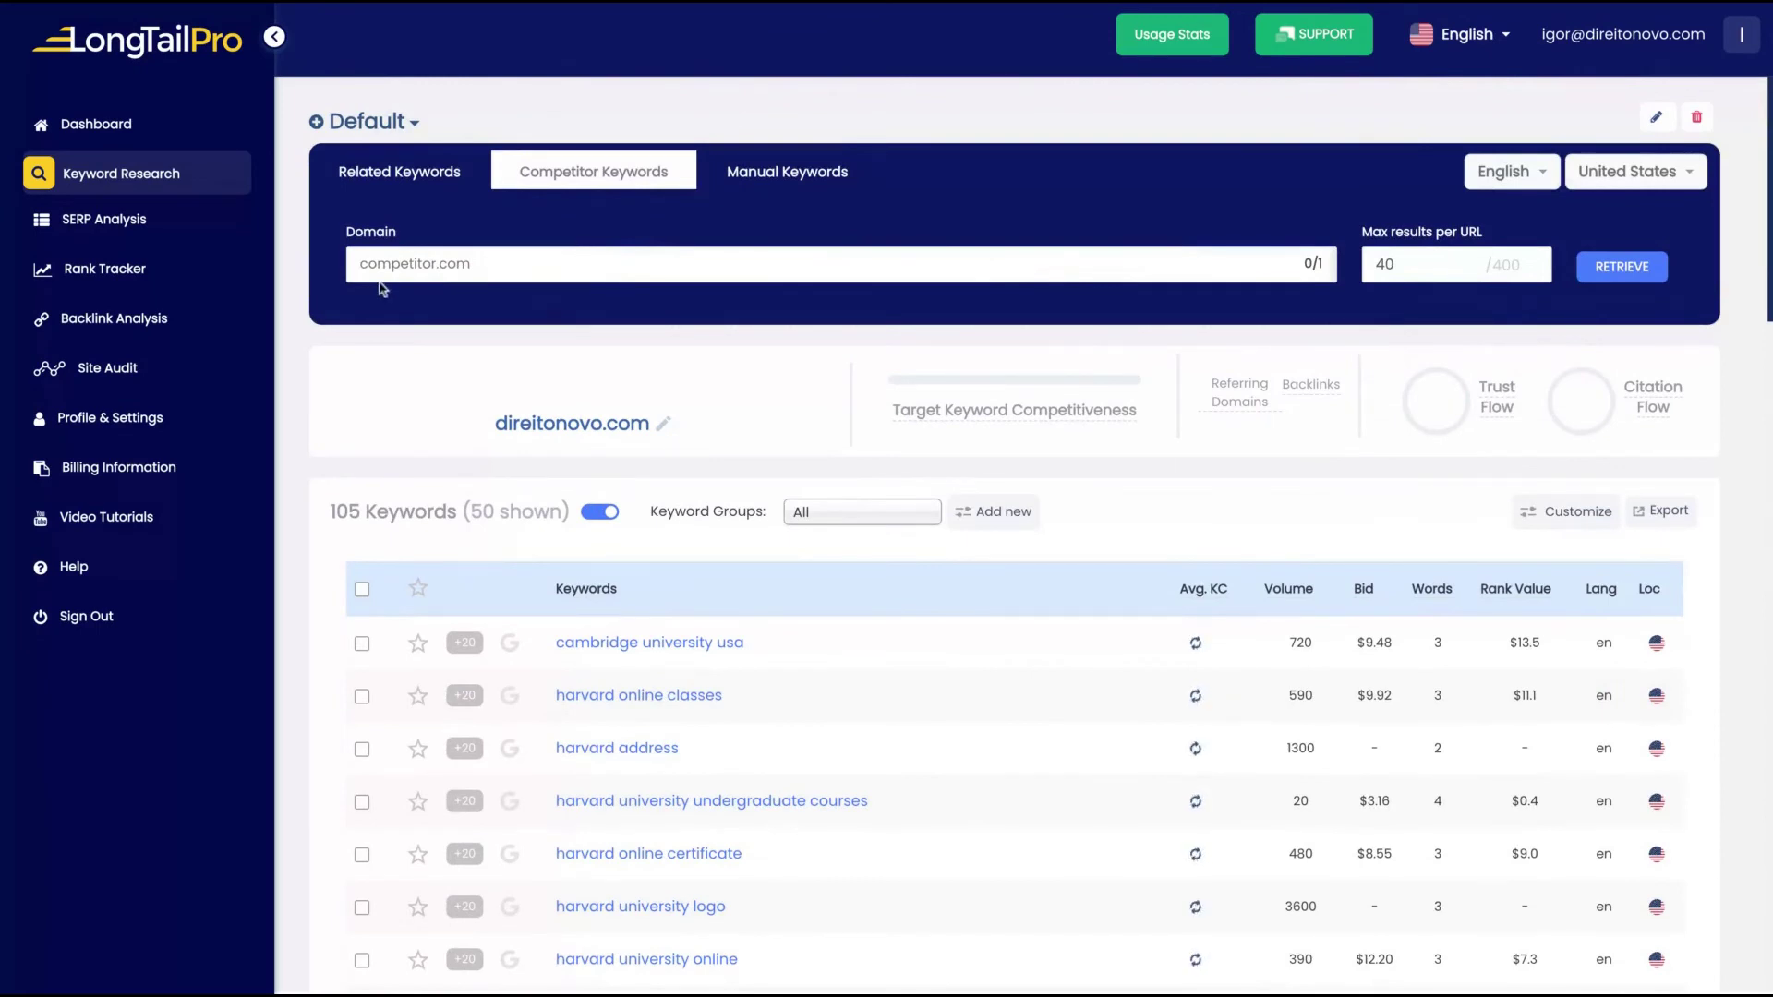
pyautogui.click(658, 279)
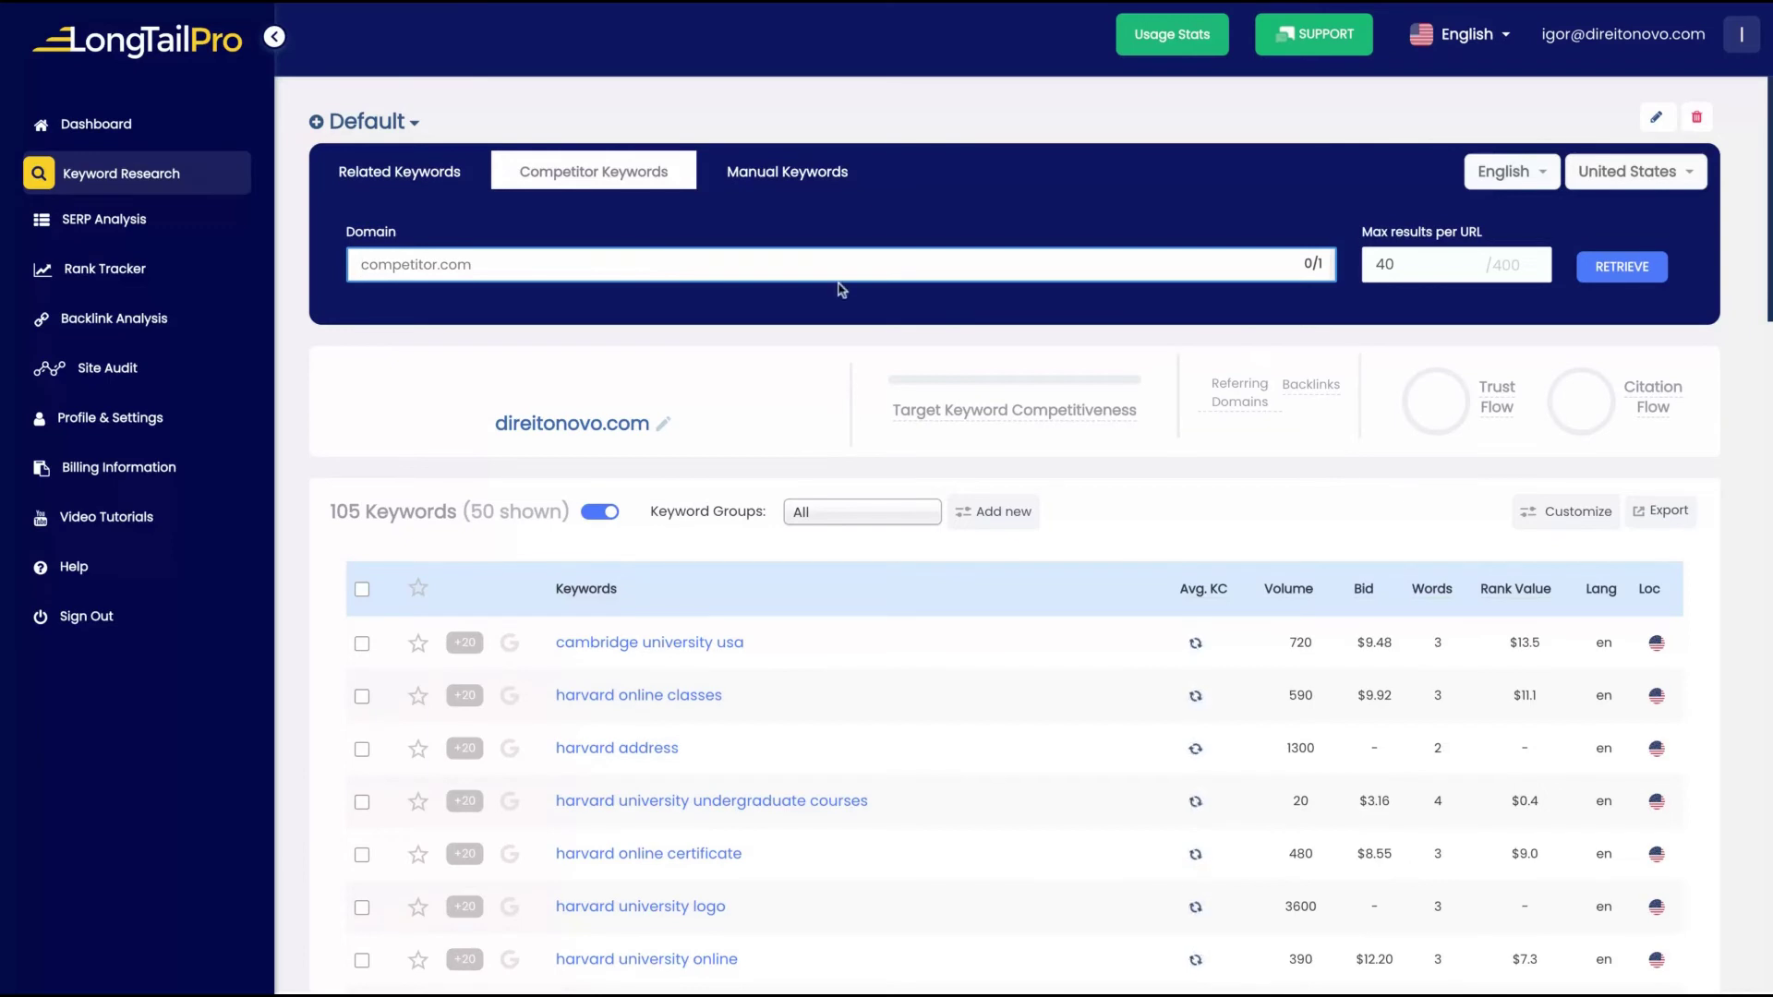
# Retrieve data for 'constitutional law' as a manual keyword
pyautogui.click(802, 192)
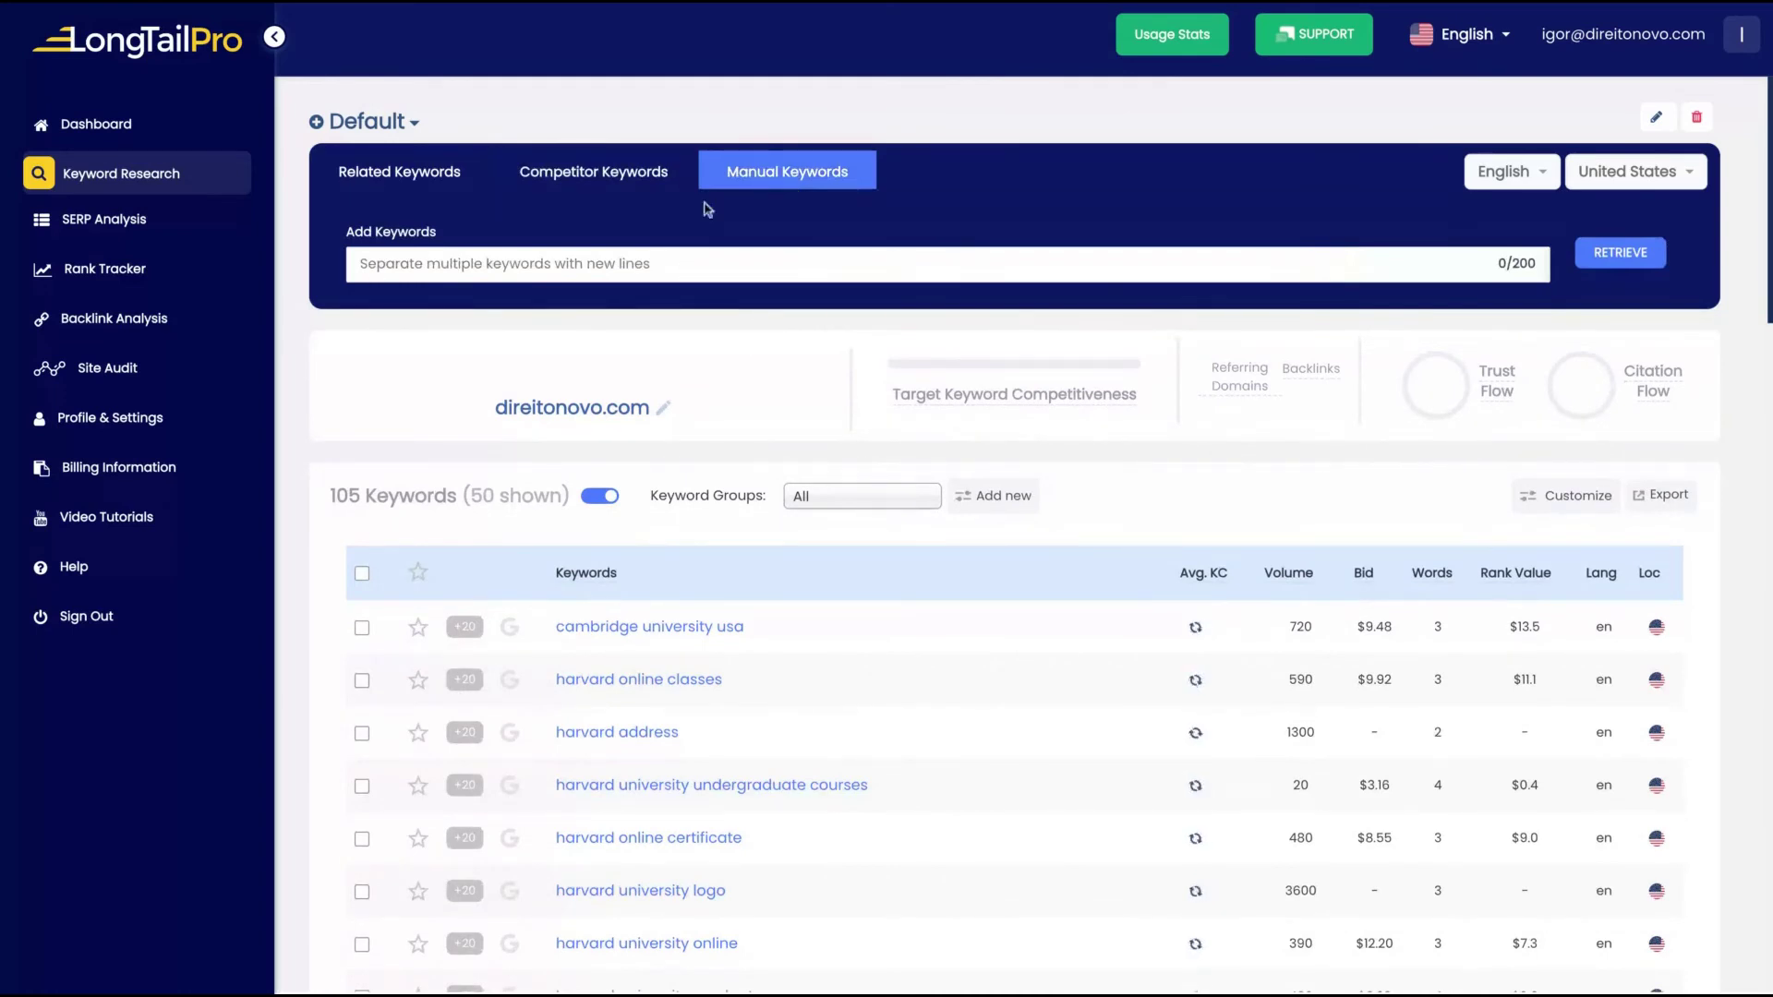
pyautogui.click(815, 277)
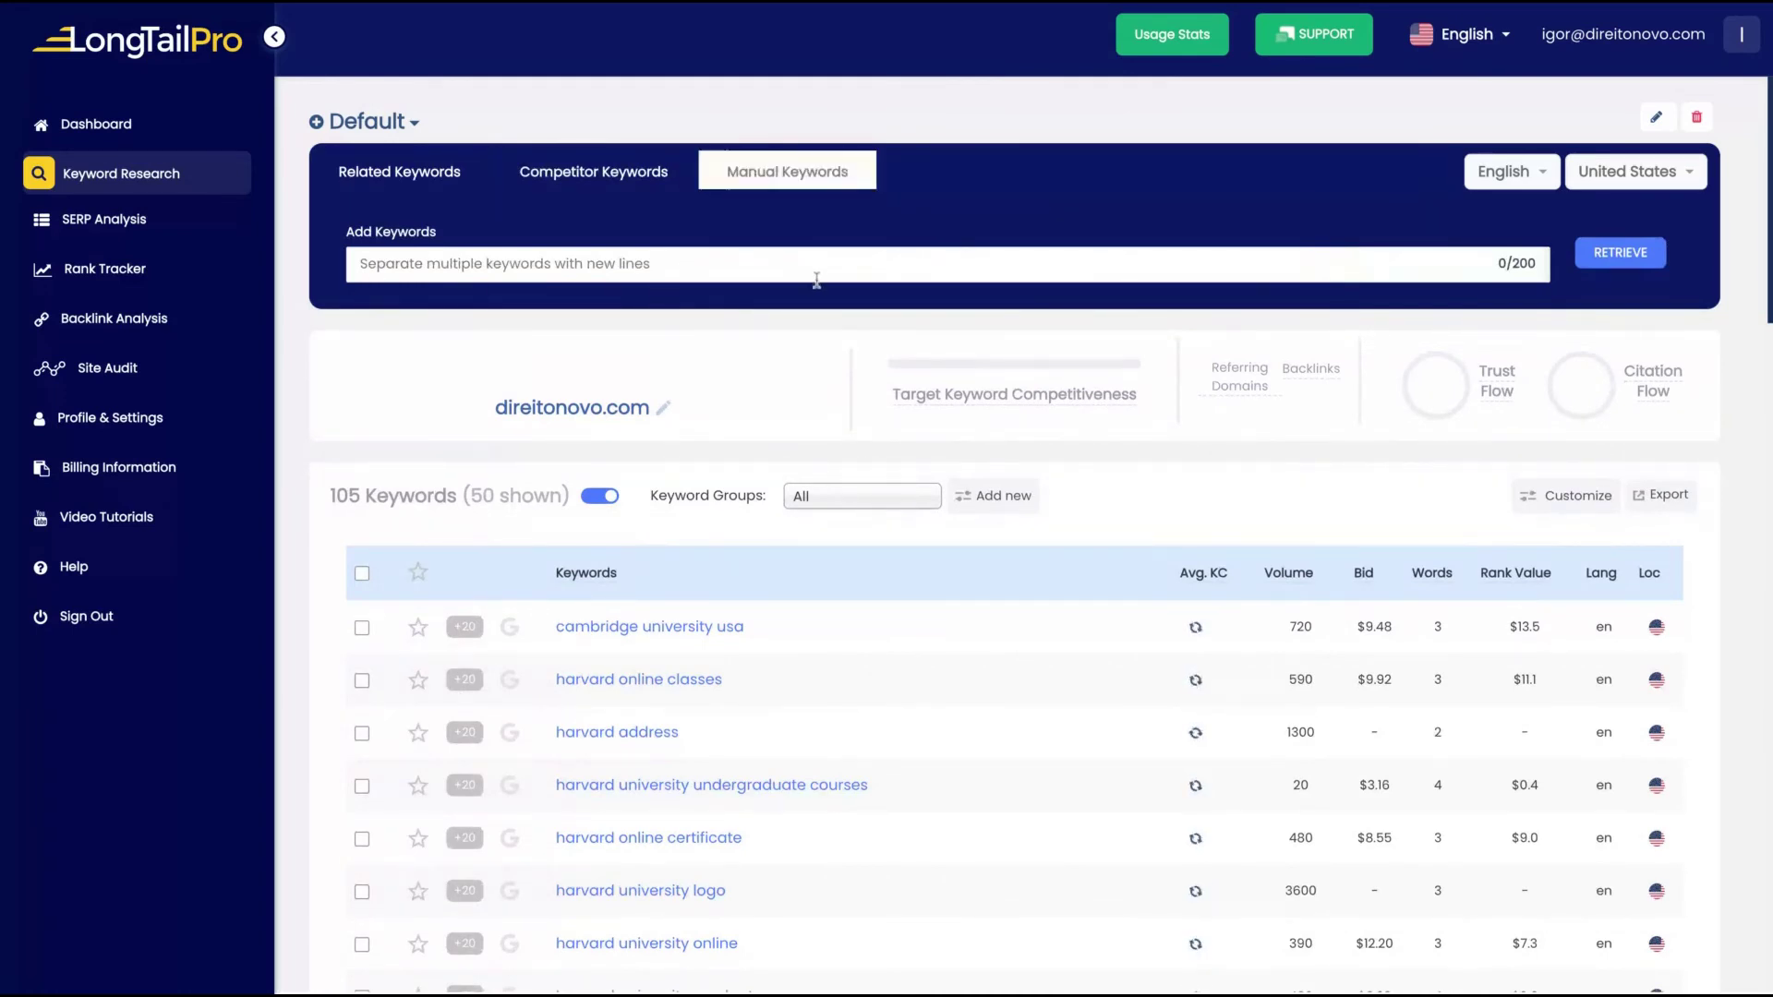
pyautogui.write('constitutional law')
pyautogui.press('Return')
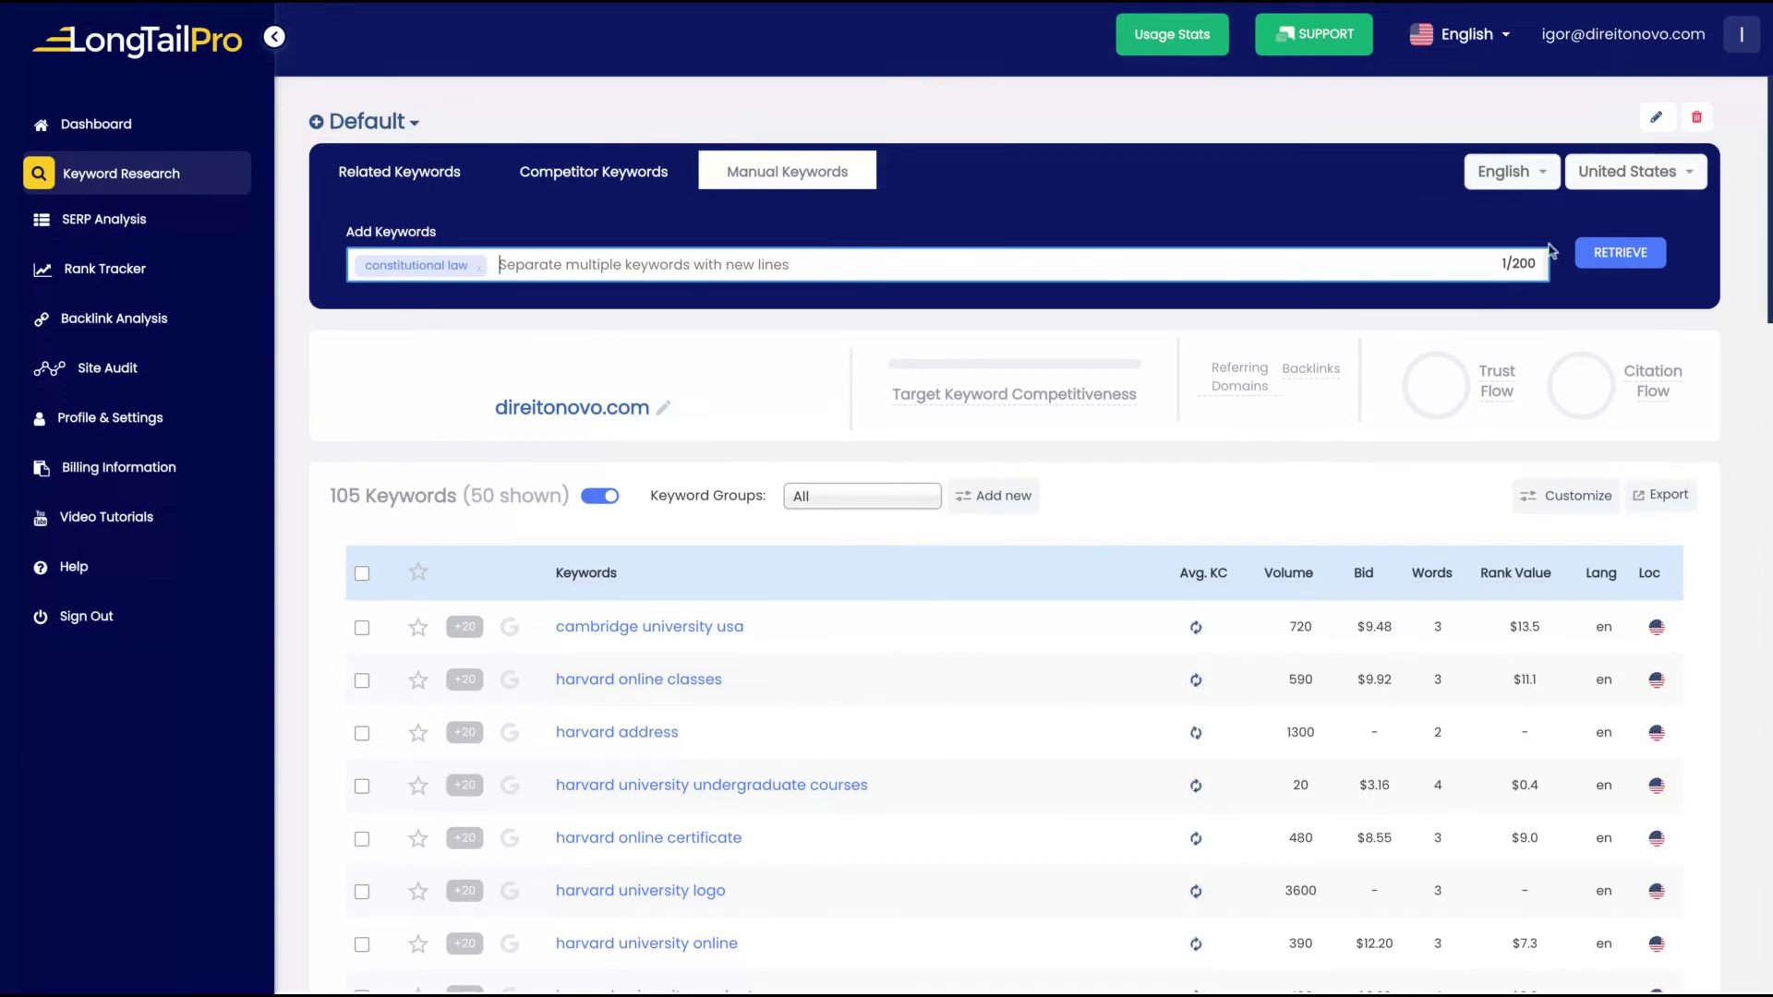
pyautogui.click(1607, 266)
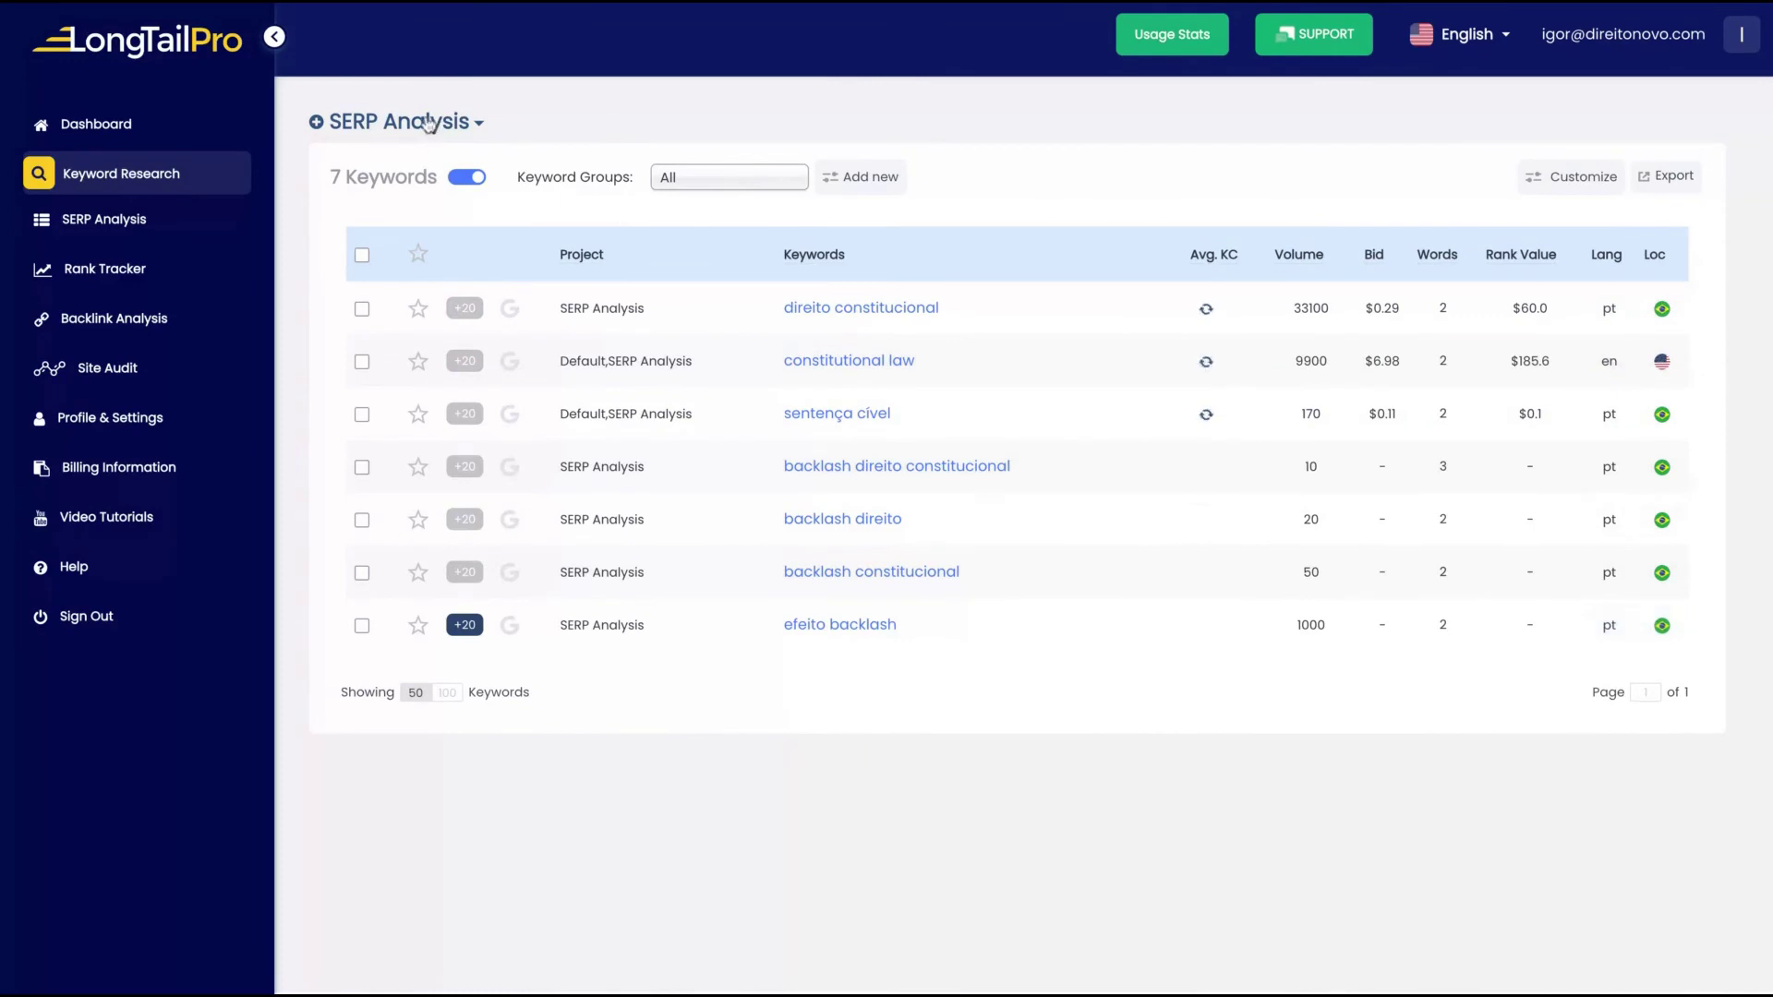
# Check the project dropdown, which lists both the Default and SERP Analysis projects
pyautogui.click(428, 125)
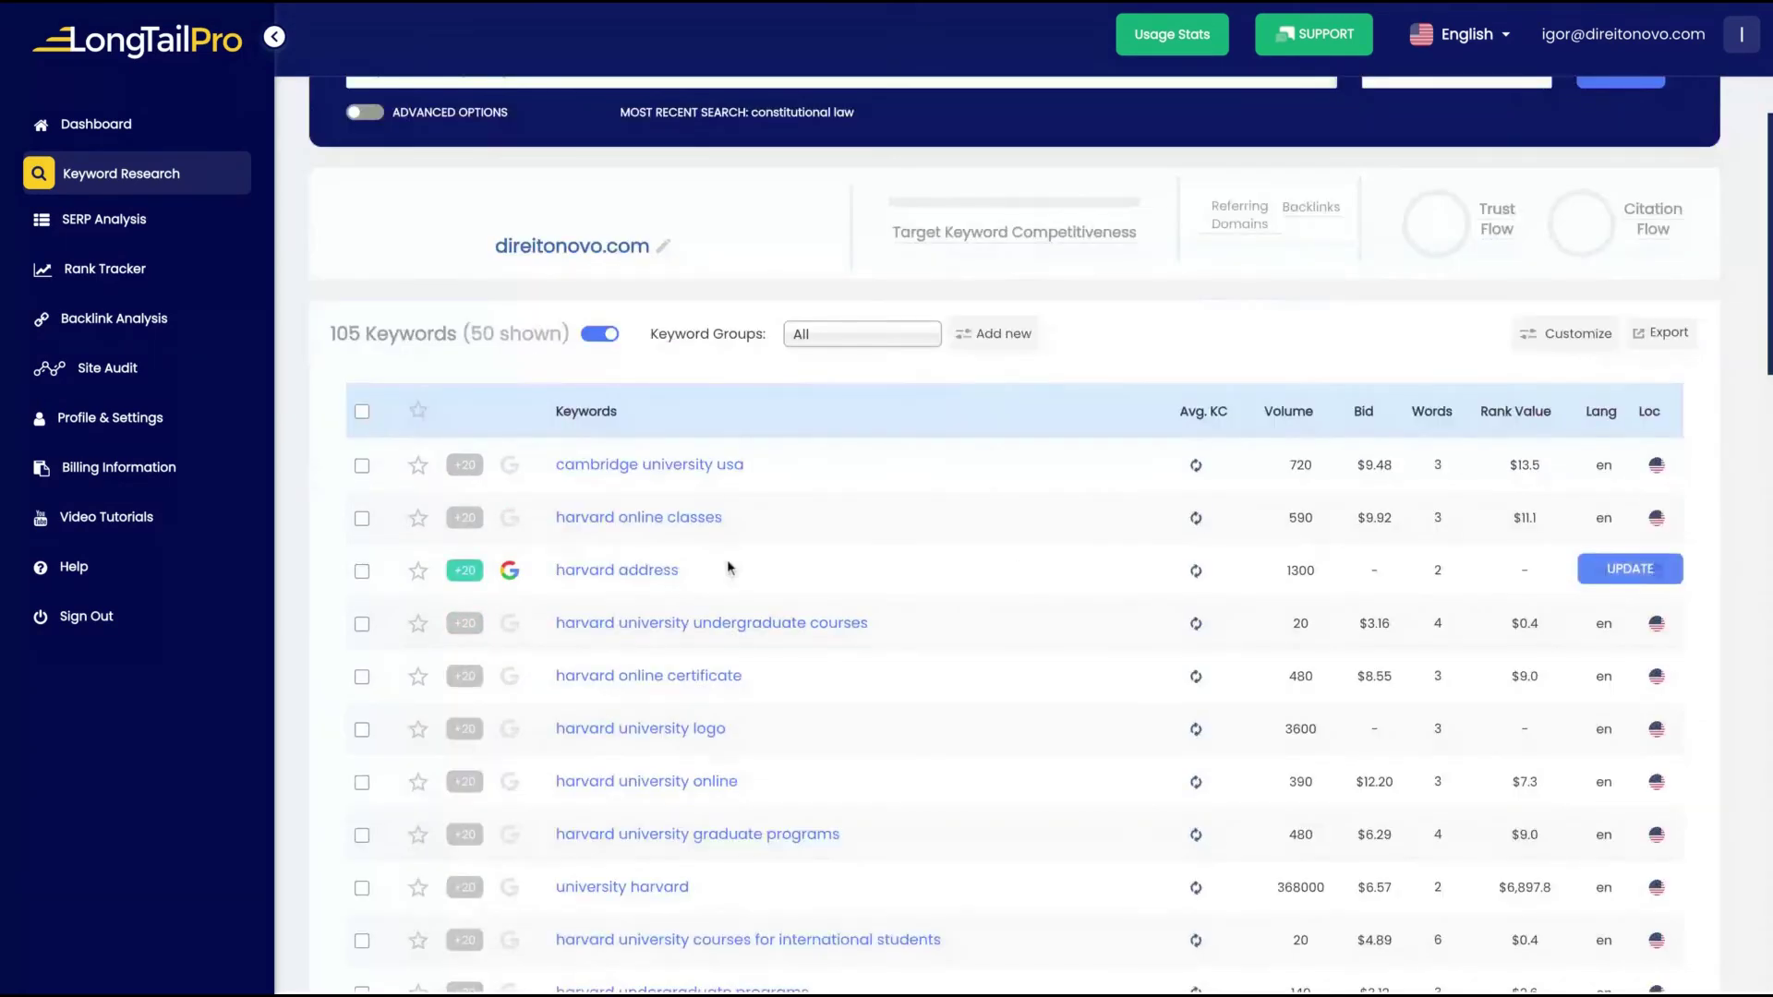
pyautogui.scroll(-15, 728, 567)
pyautogui.scroll(15, 828, 449)
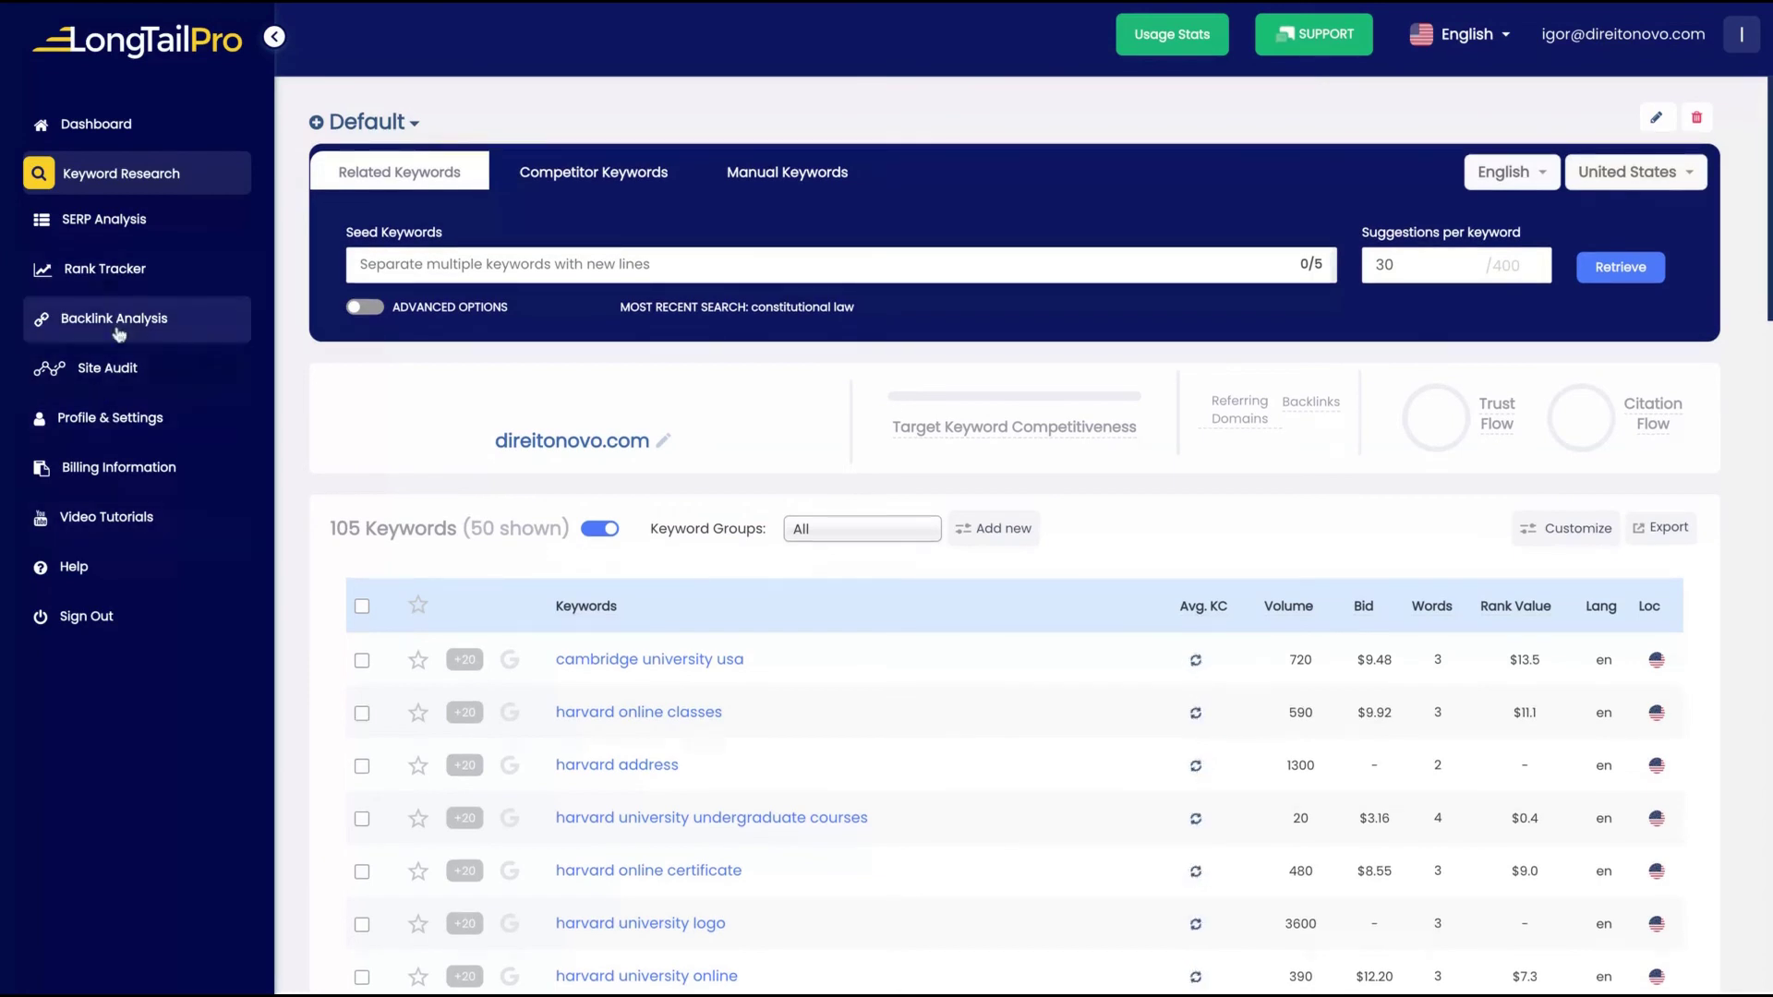
# Check the disabled Backlink Analysis and Rank Tracker tools, then revisit Competitor Keywords and SERP Analysis
pyautogui.click(118, 331)
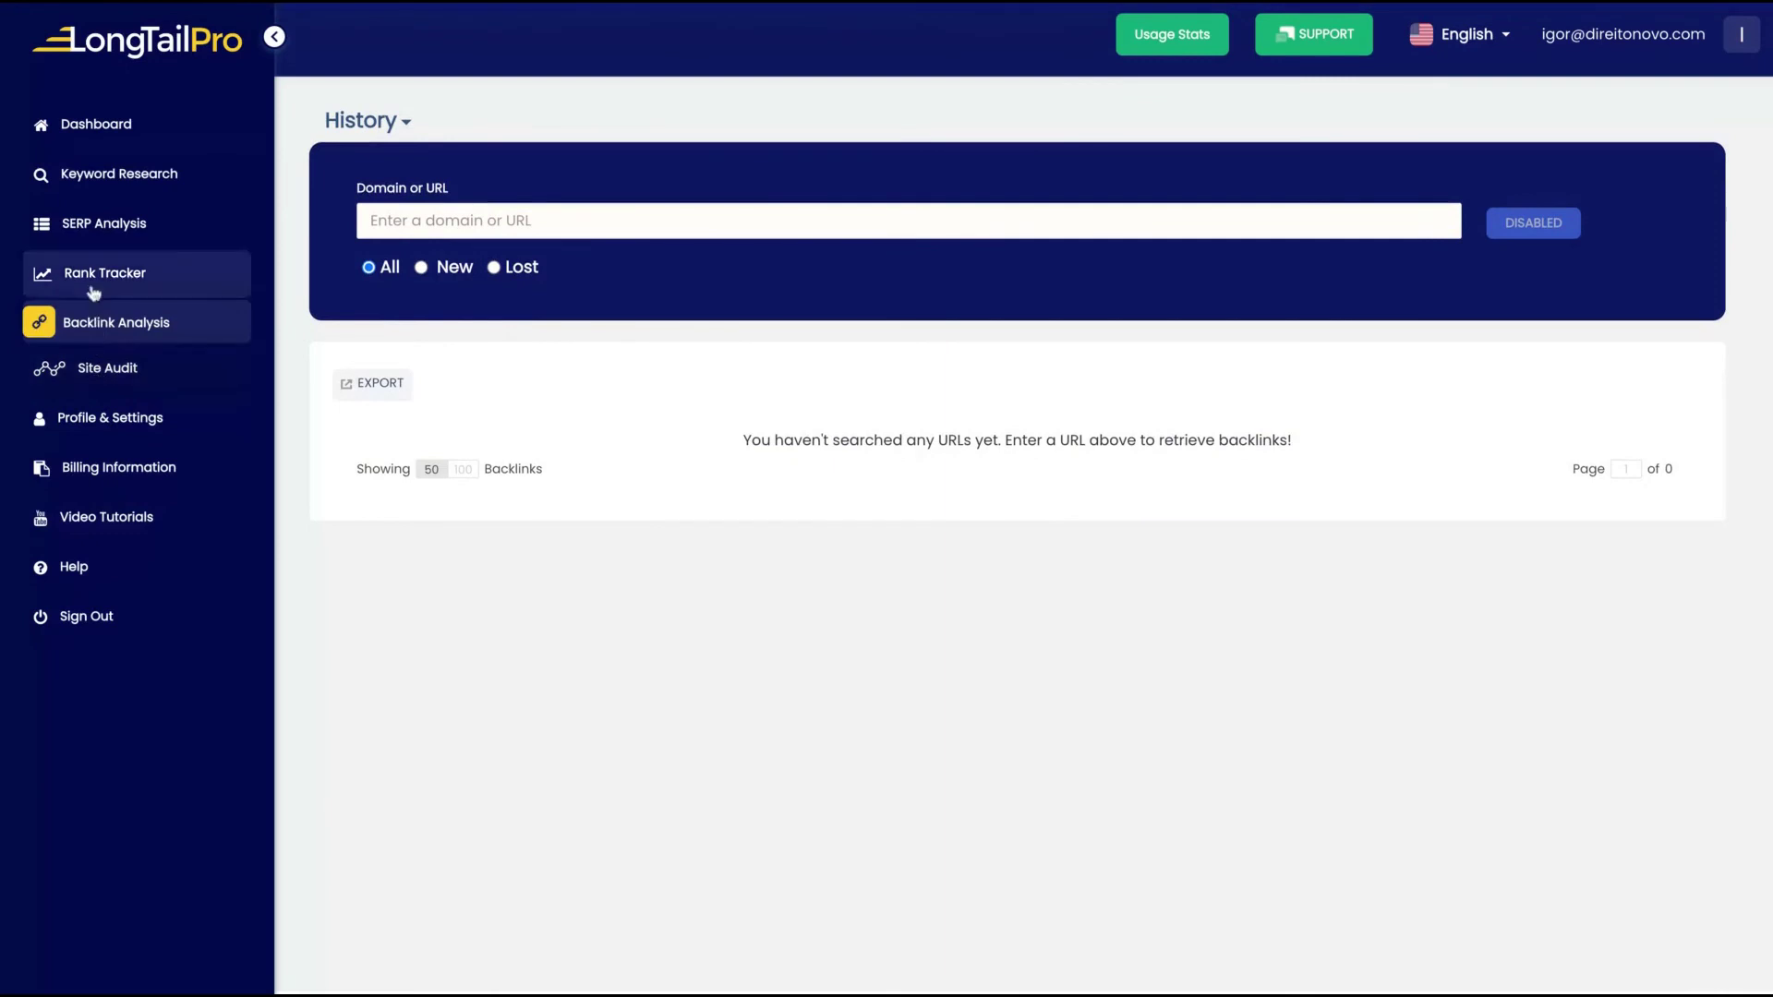
pyautogui.click(94, 284)
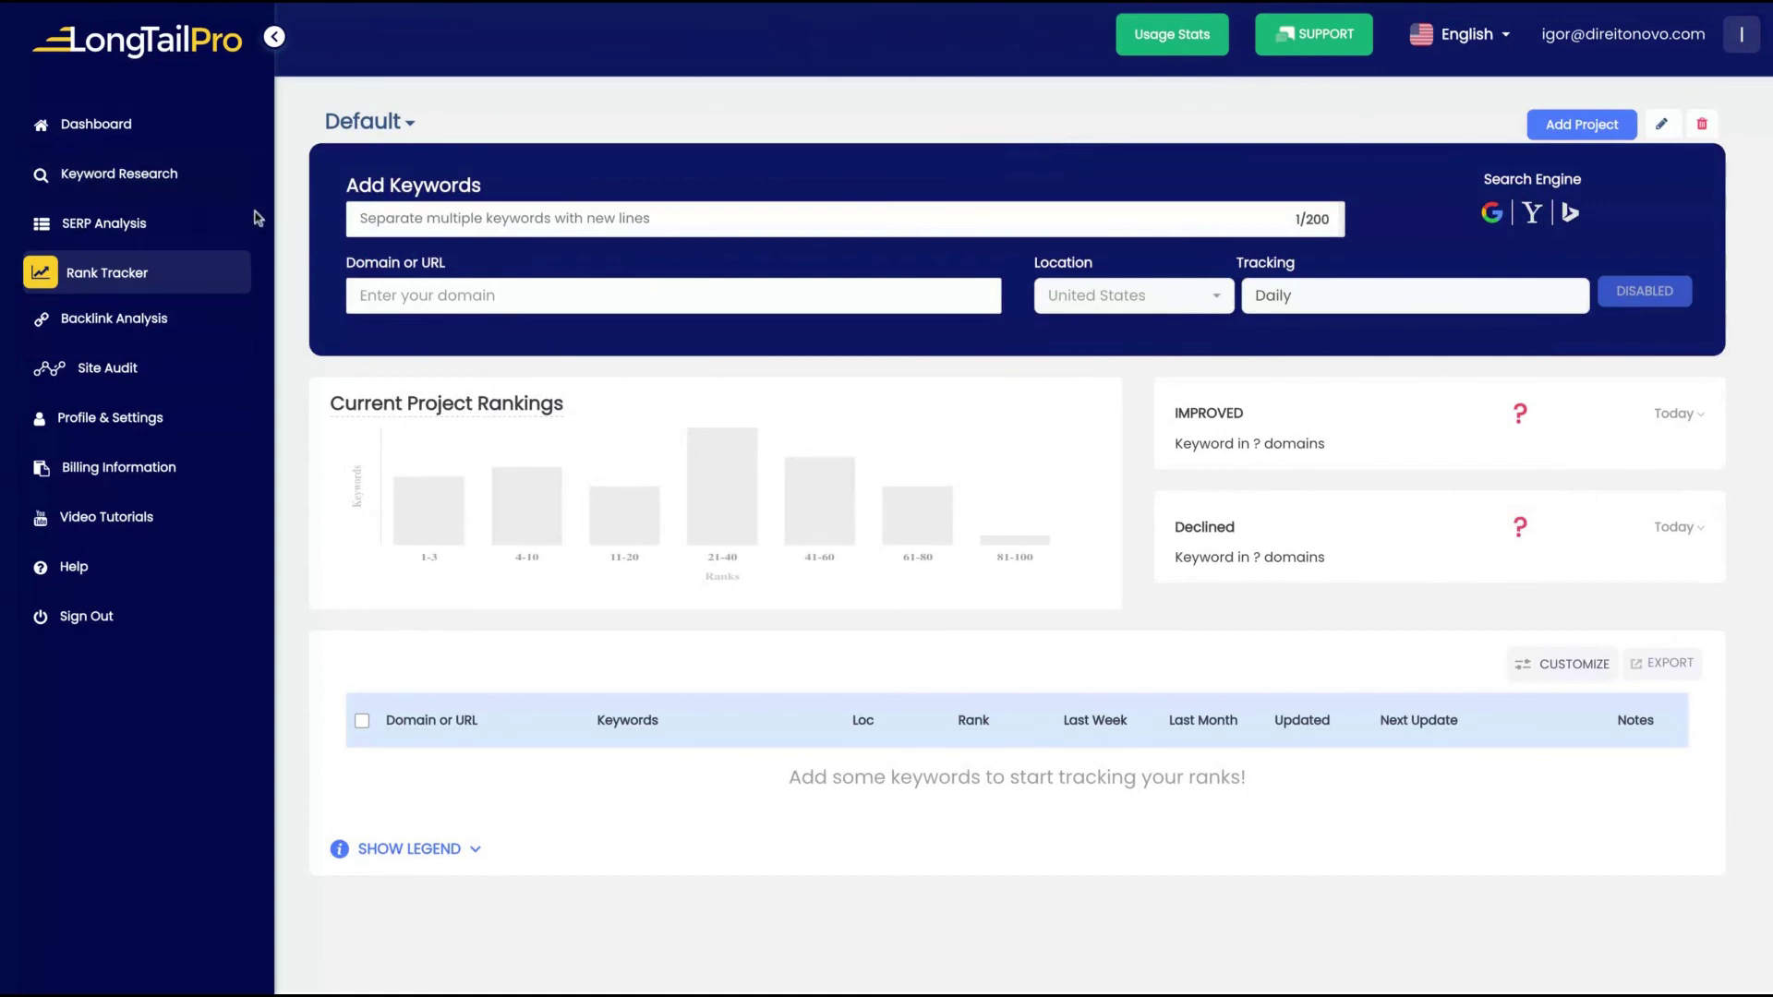
pyautogui.click(105, 175)
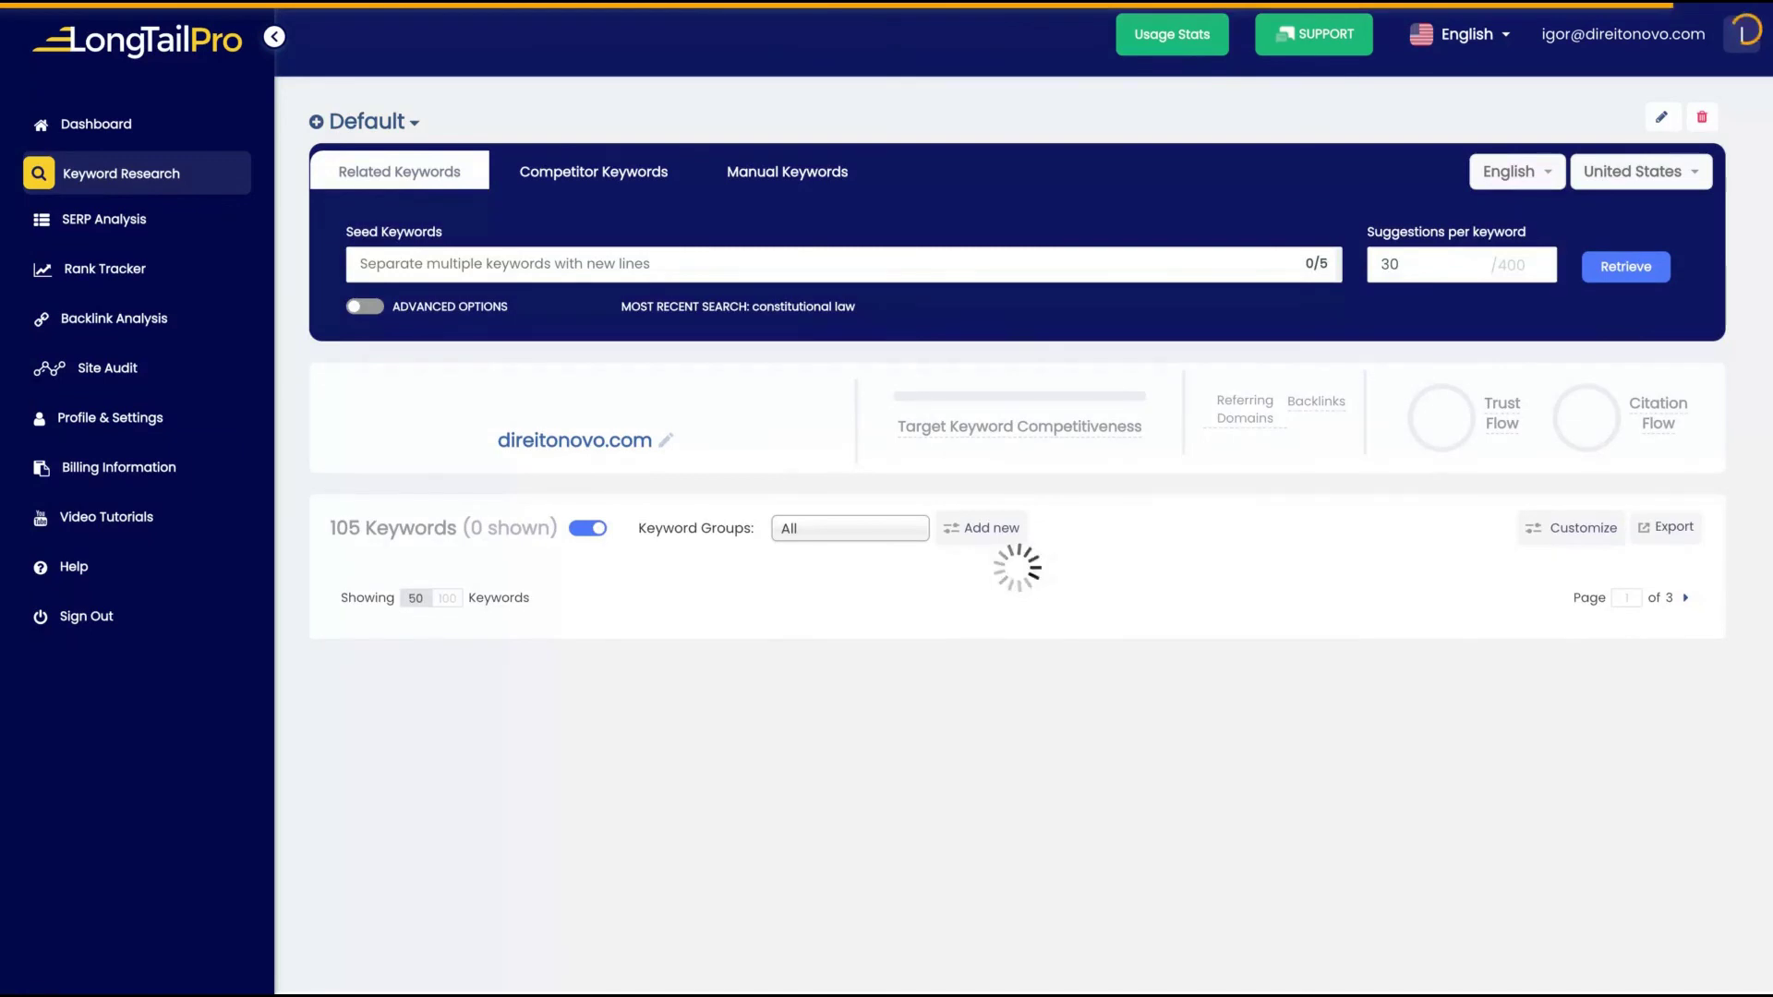
pyautogui.click(589, 186)
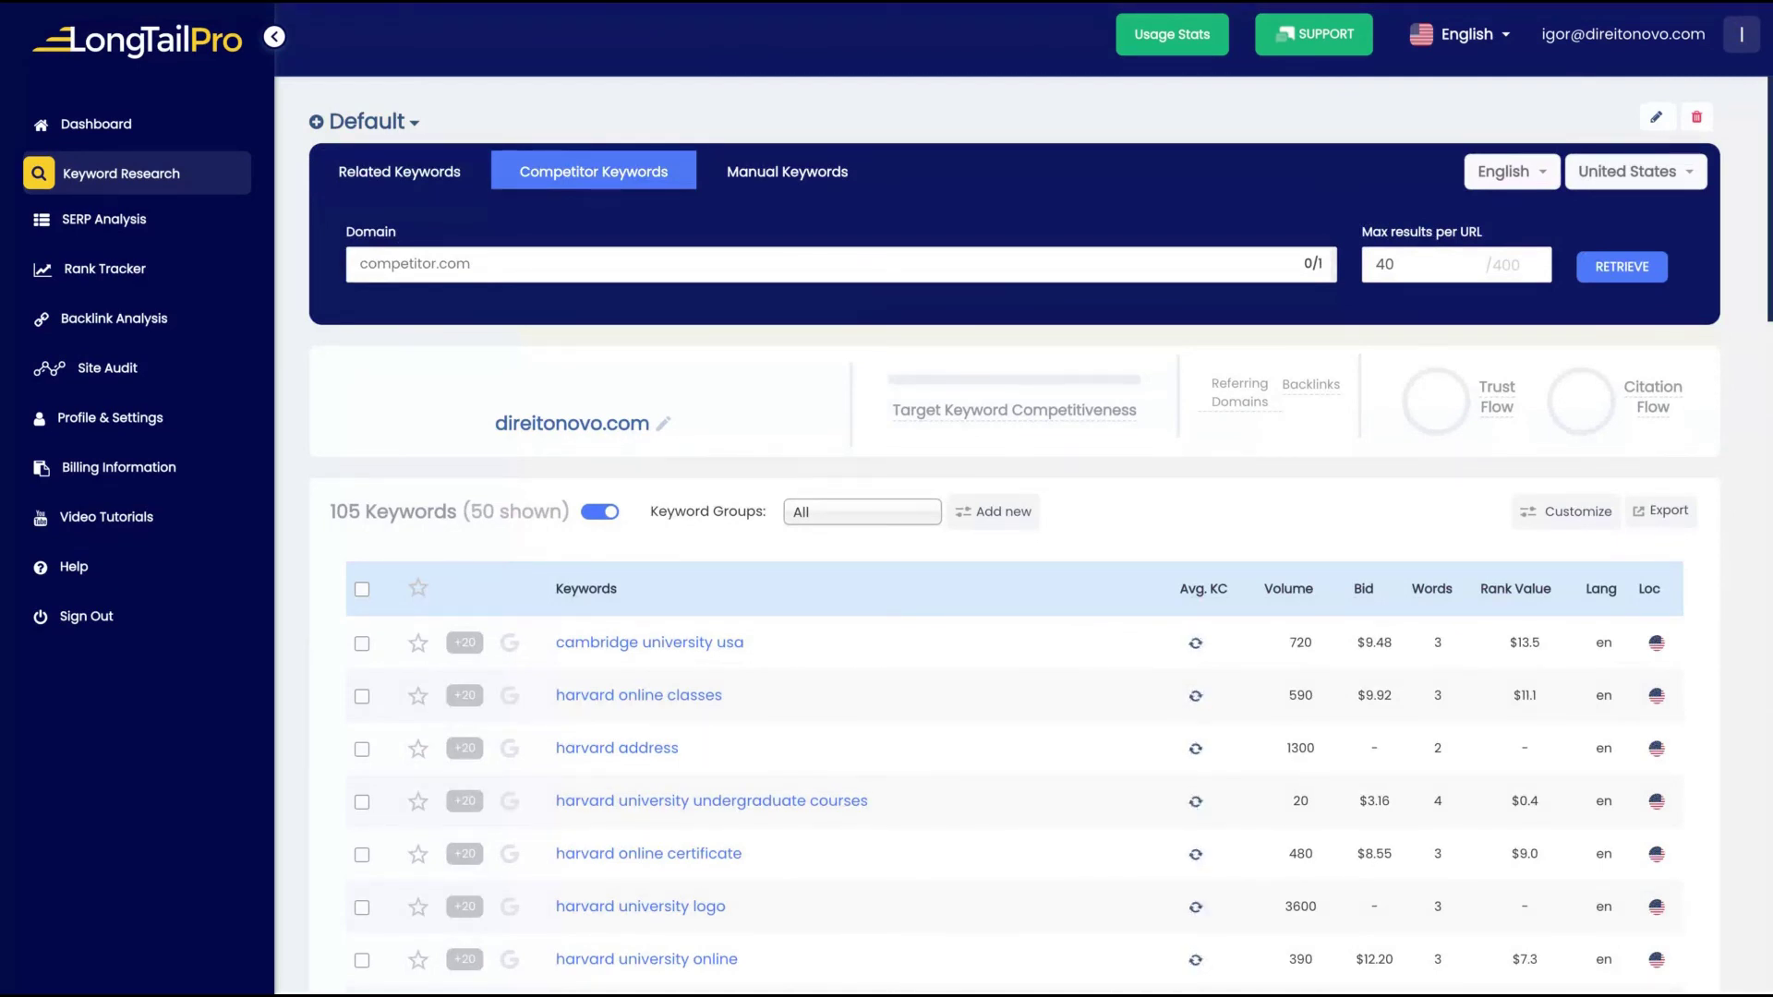
pyautogui.click(106, 222)
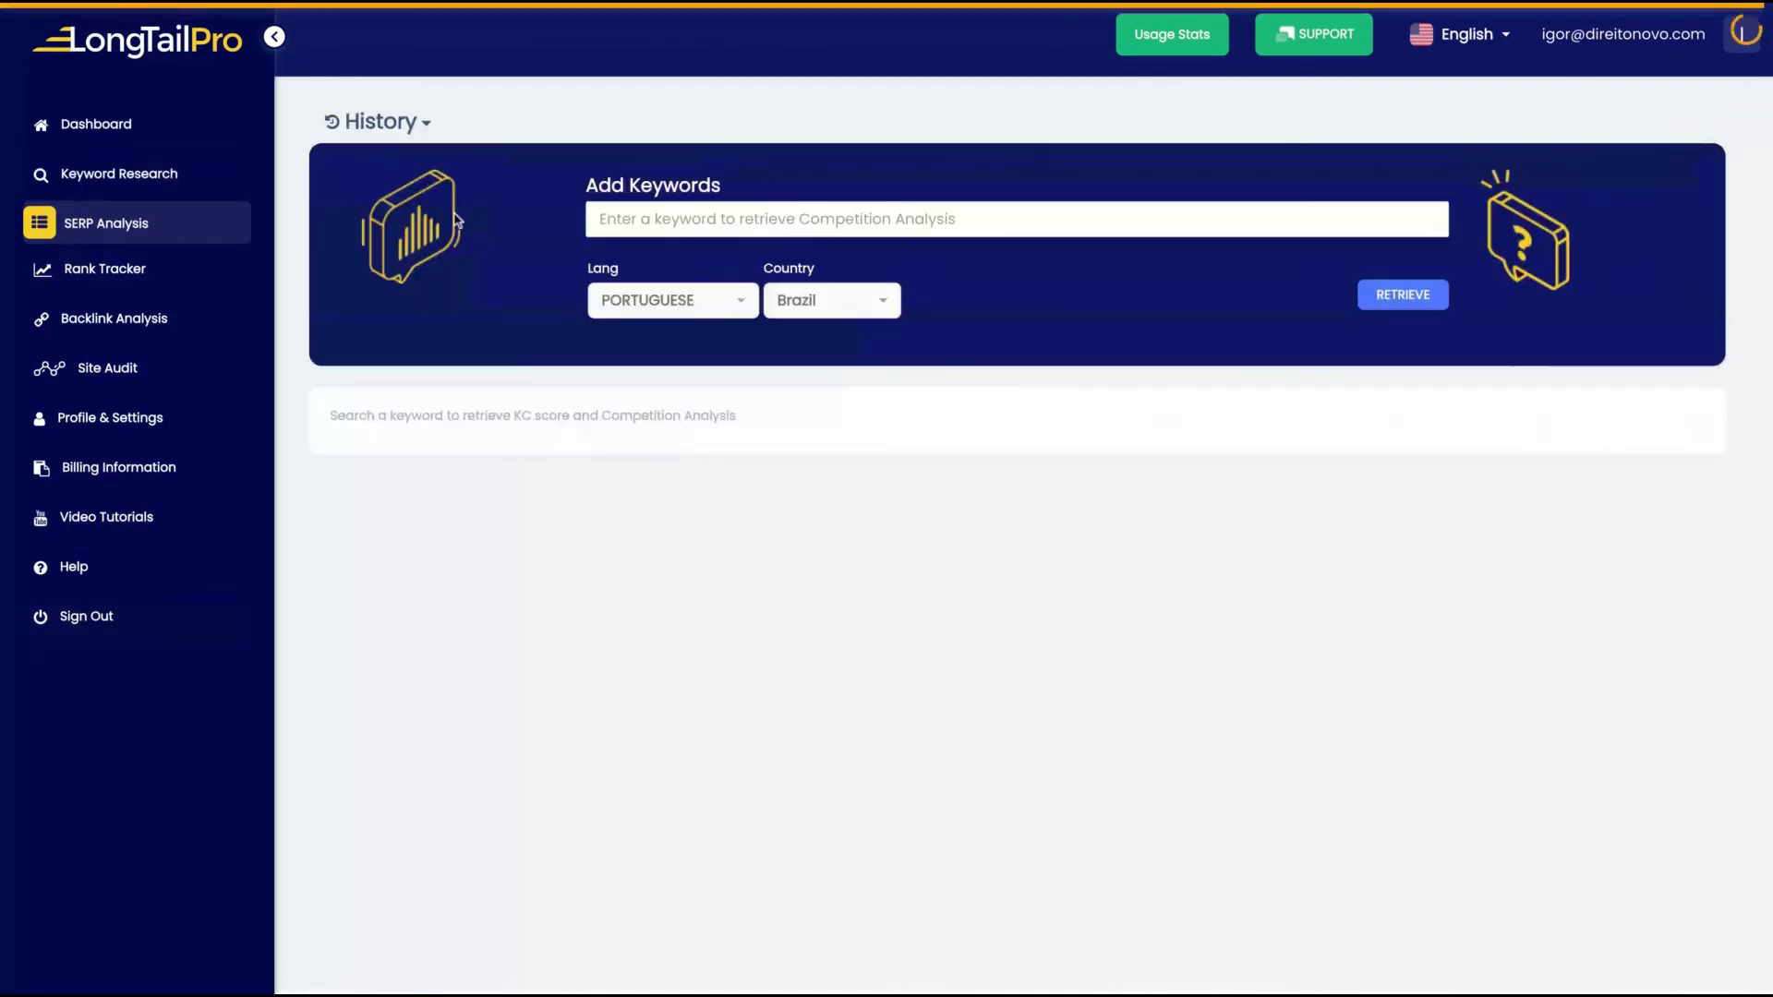
pyautogui.click(125, 171)
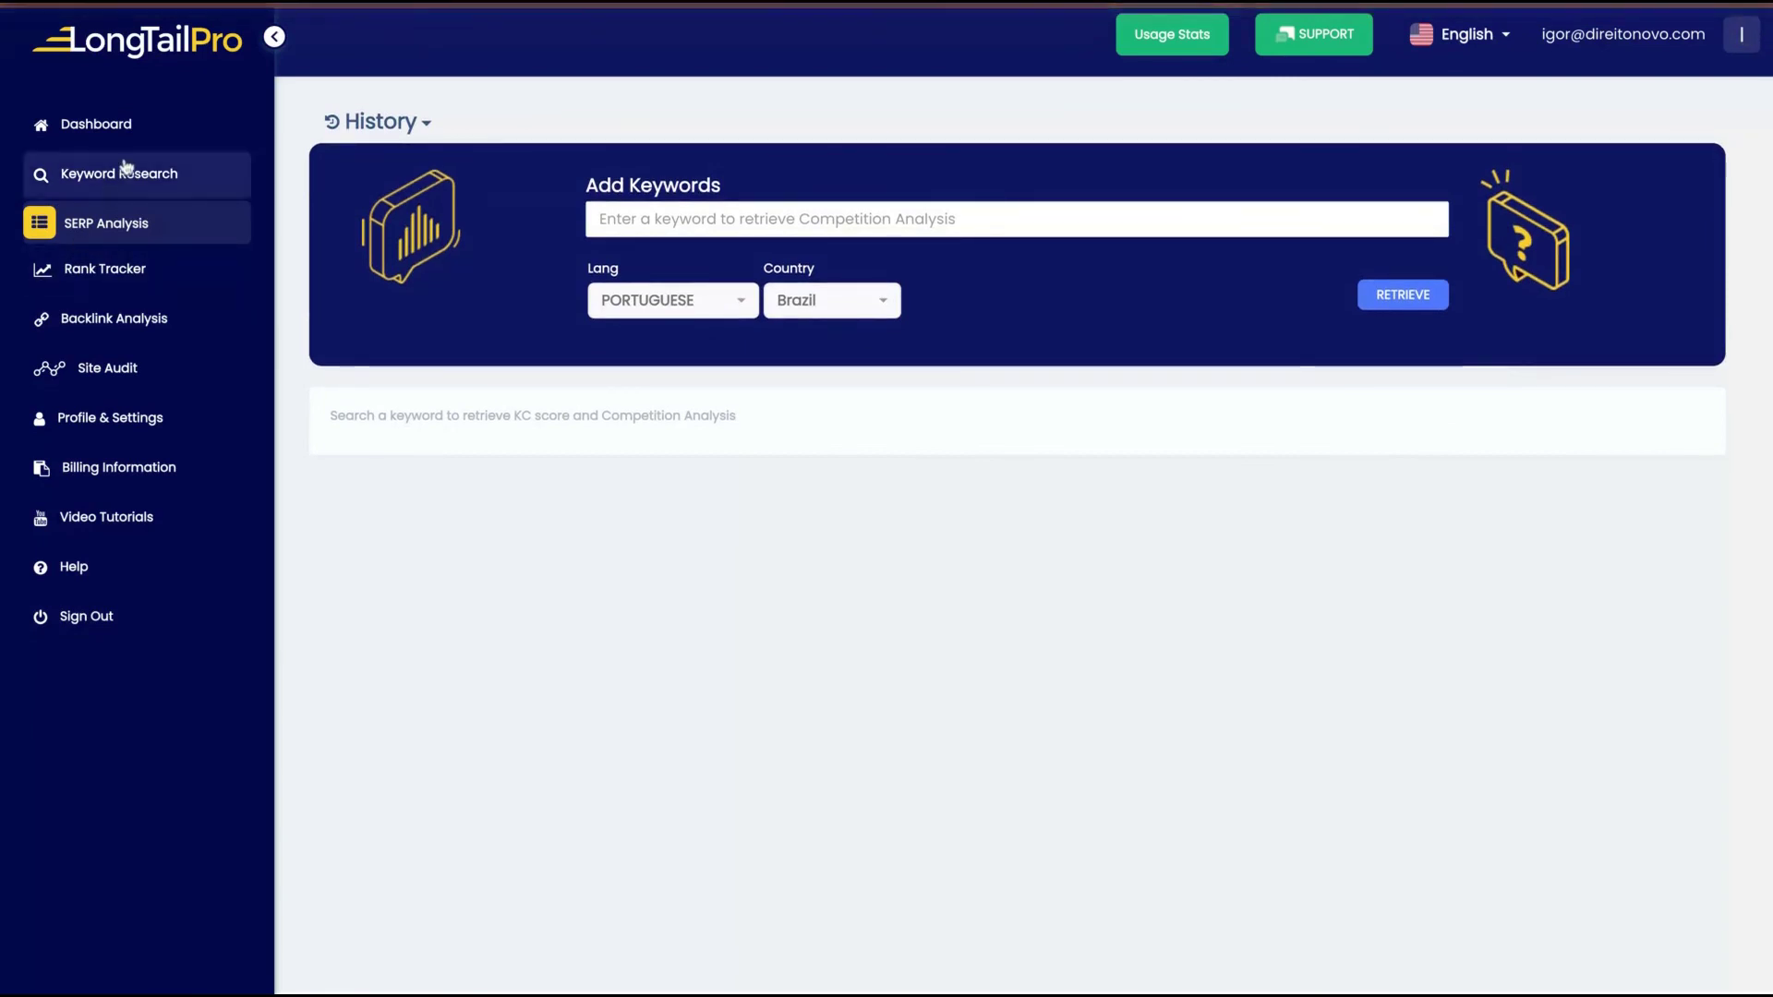